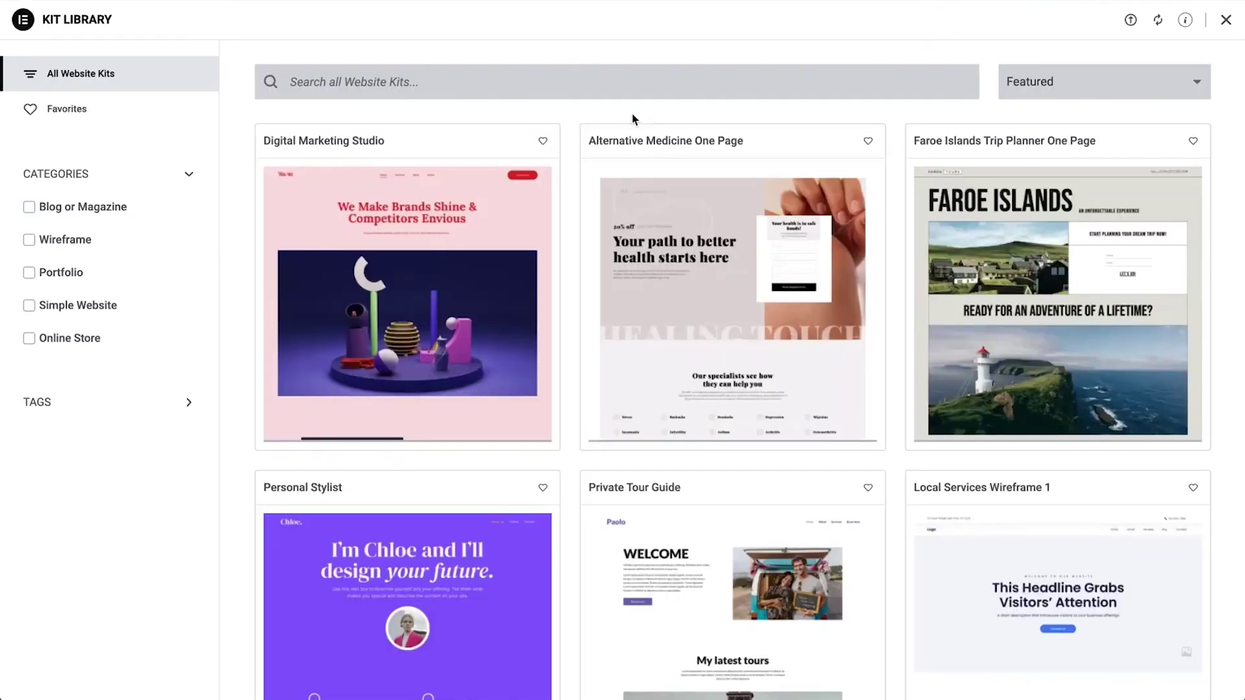
Browse the website kits and open the demo of the Wedding Photographer kit
scroll(634, 119, down, 5)
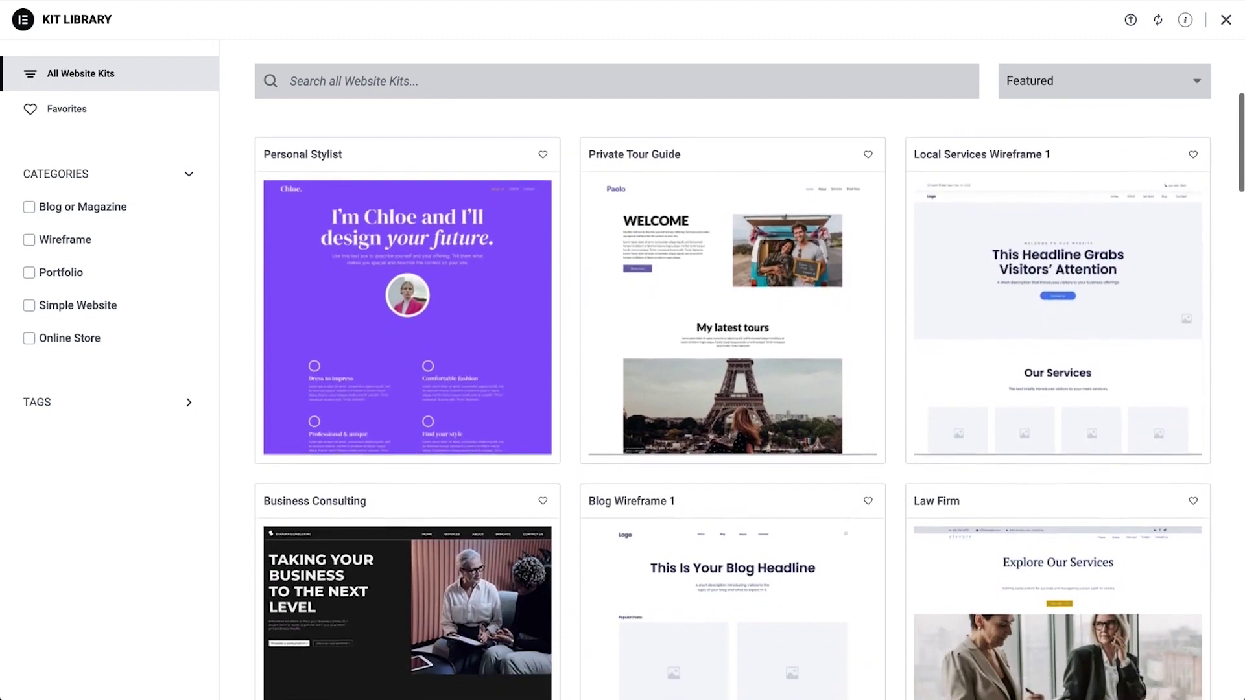
scroll(733, 389, down, 6)
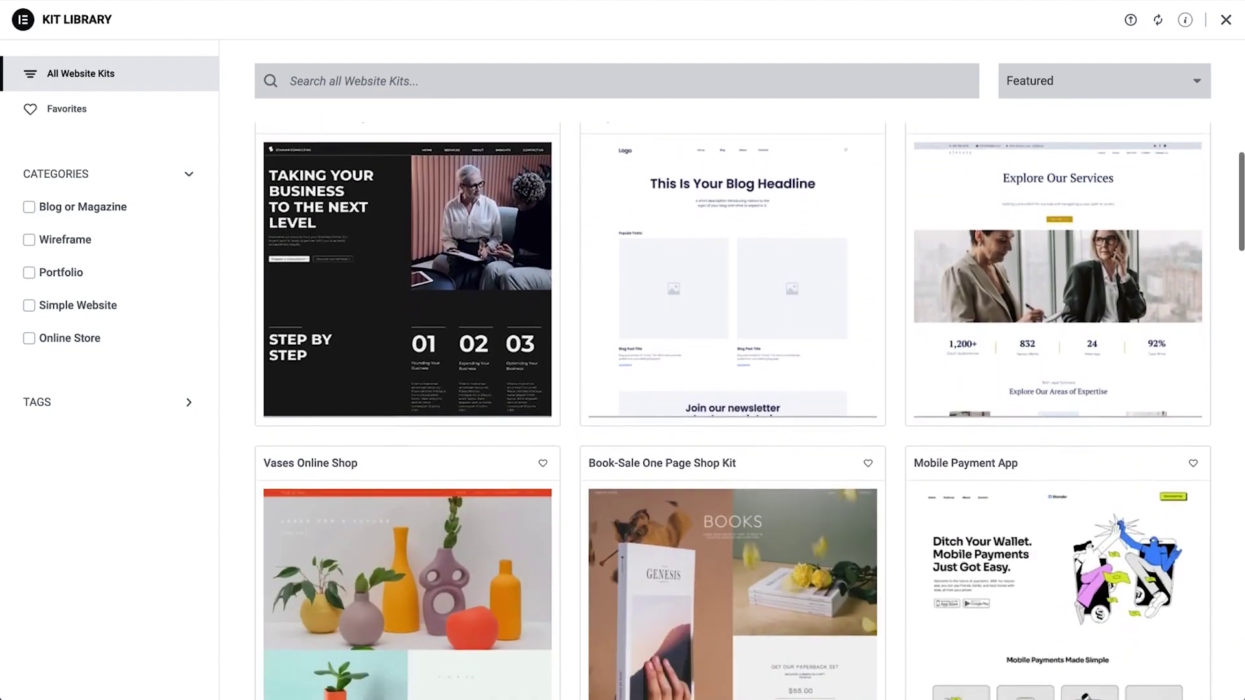
scroll(733, 390, down, 6)
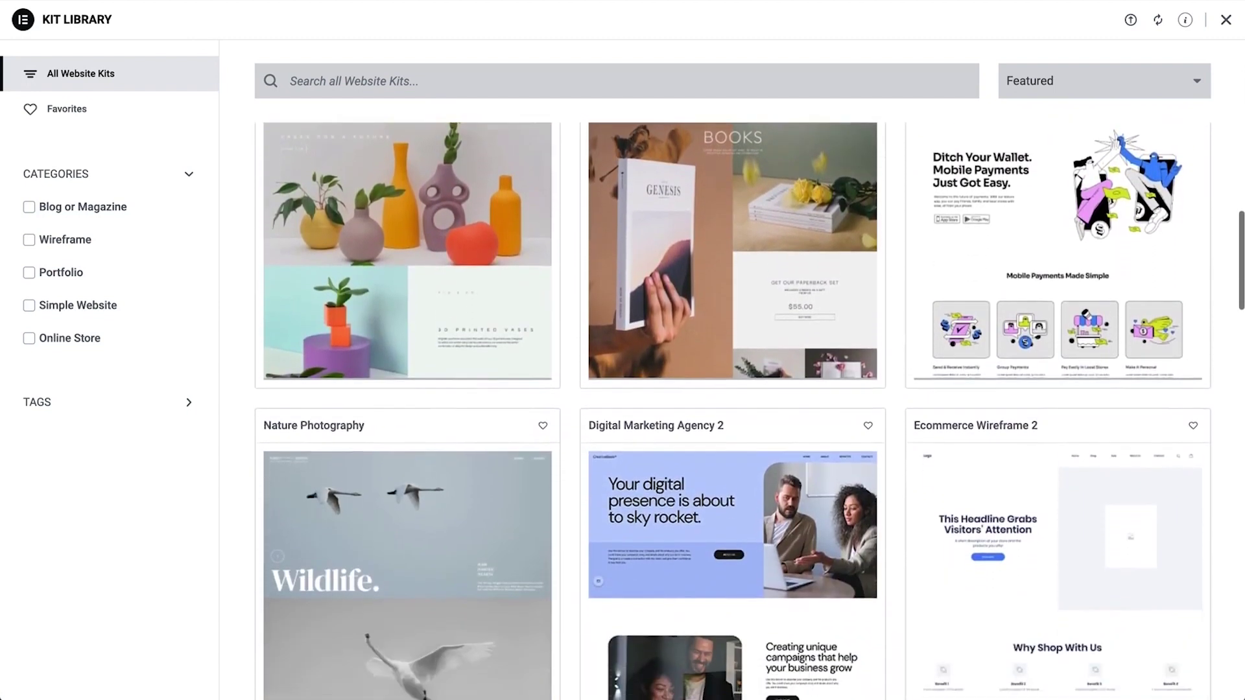
scroll(733, 390, down, 6)
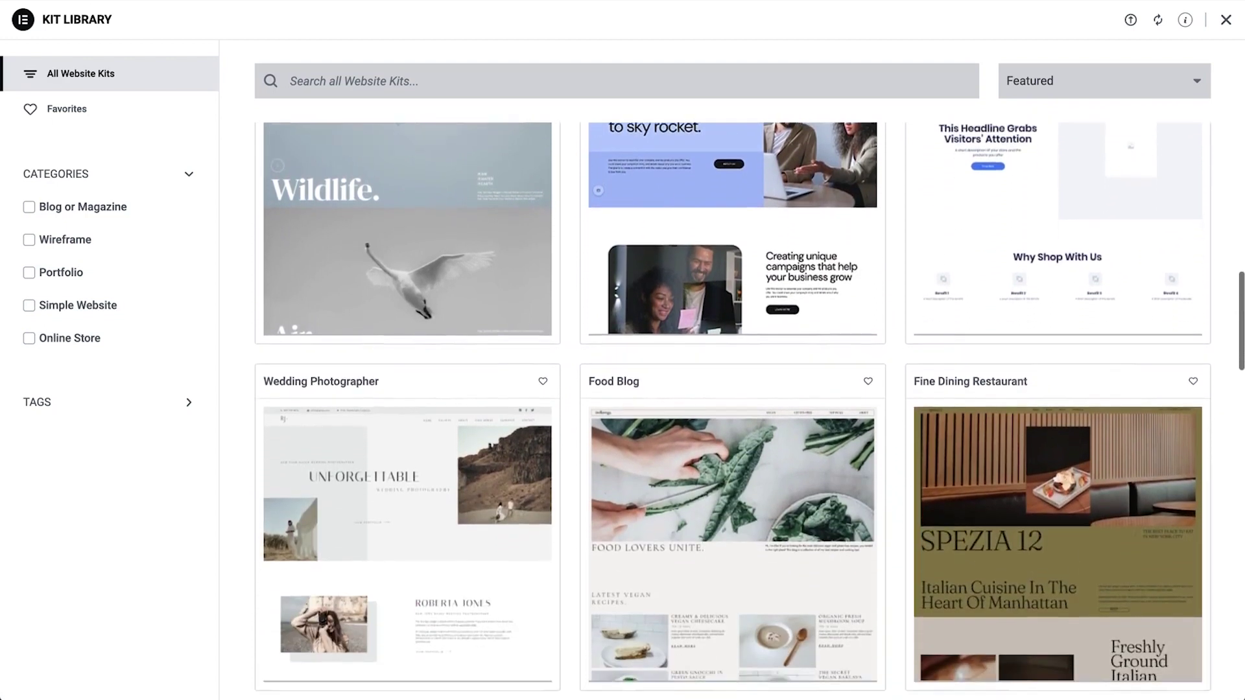
scroll(733, 389, down, 2)
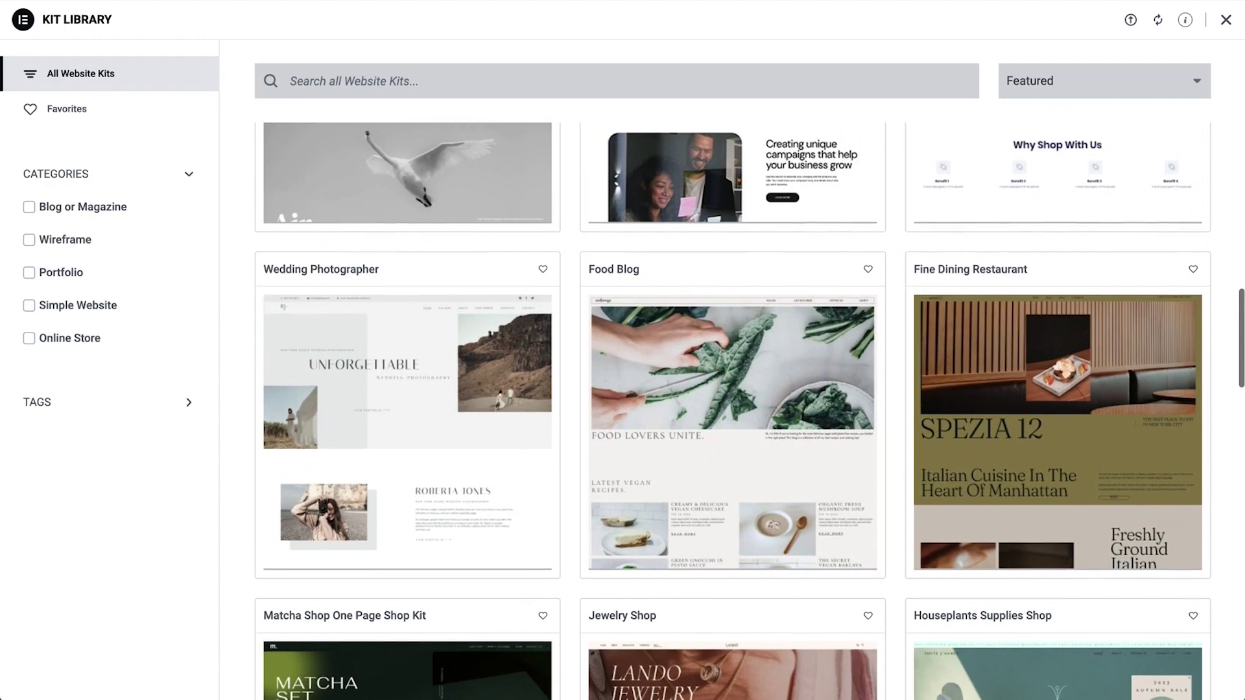
mouse_move(291, 318)
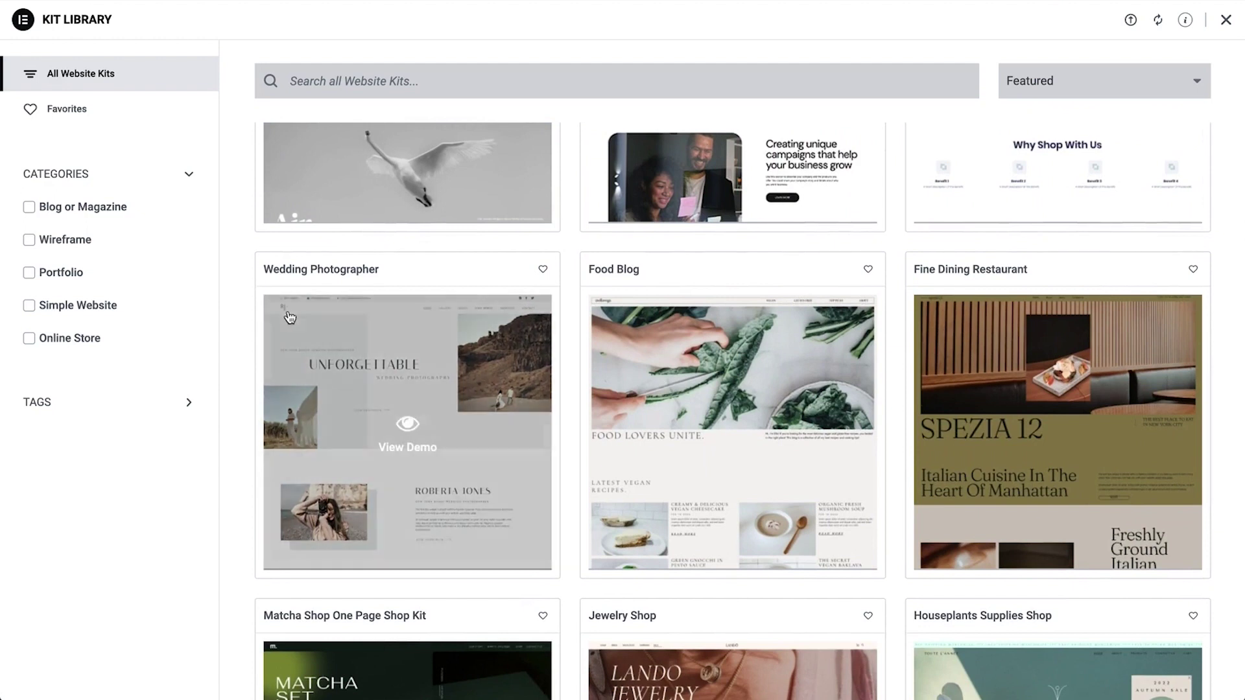
click(405, 426)
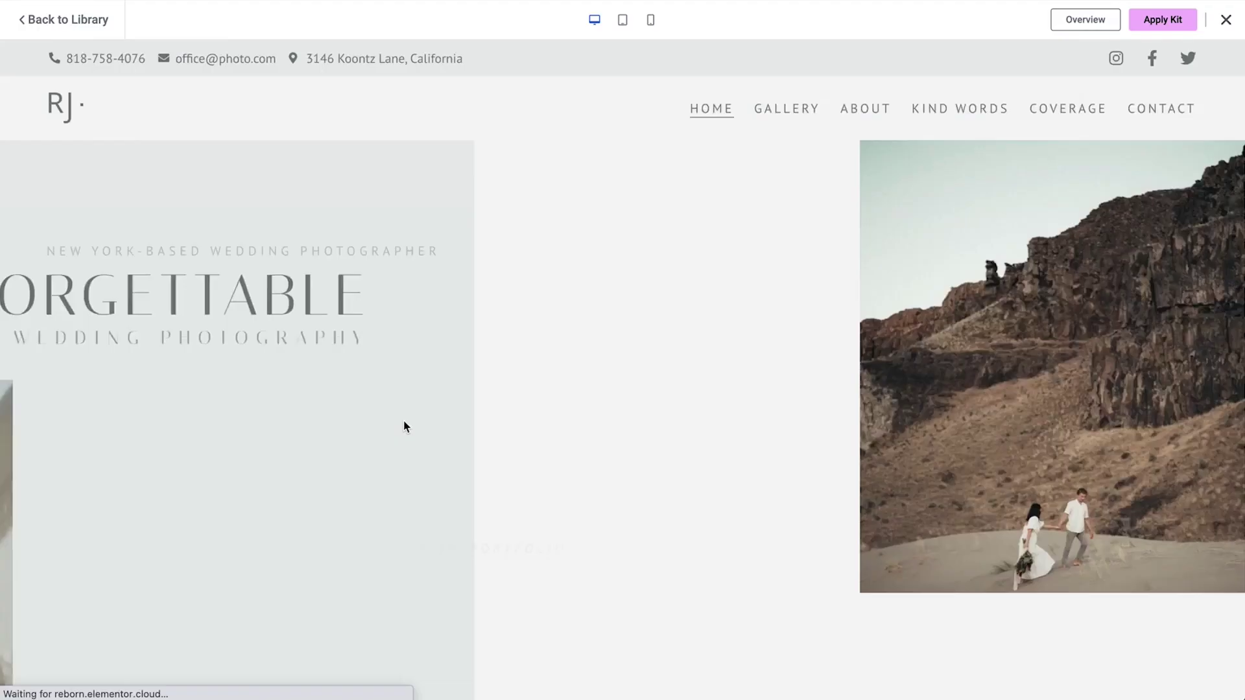
Look through the demo's home page down to the Kind Words testimonials and return to its start
scroll(733, 212, down, 12)
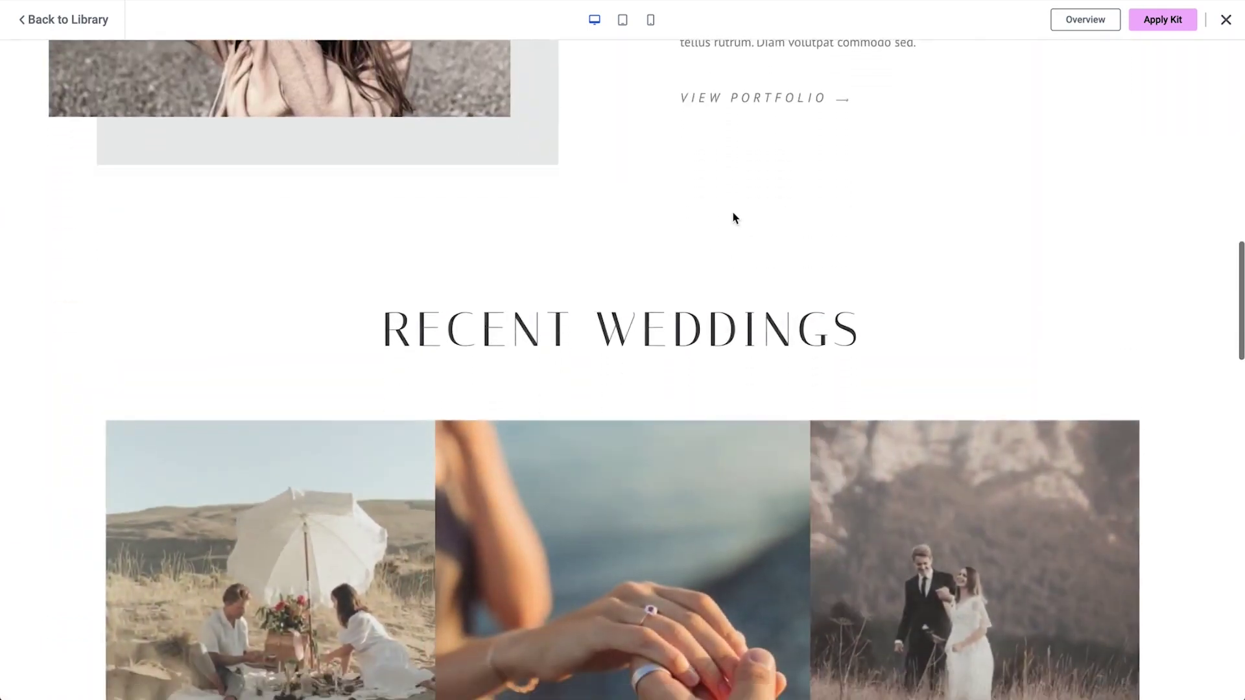
scroll(733, 212, down, 5)
scroll(733, 212, down, 15)
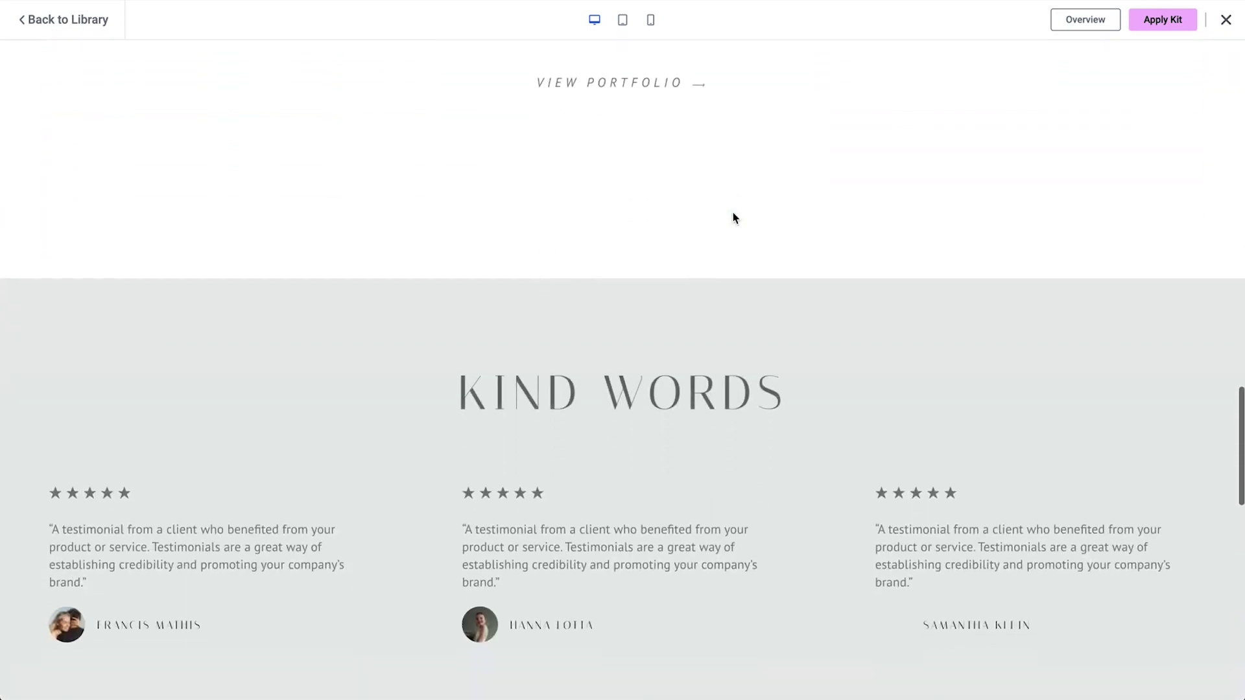
scroll(733, 212, up, 20)
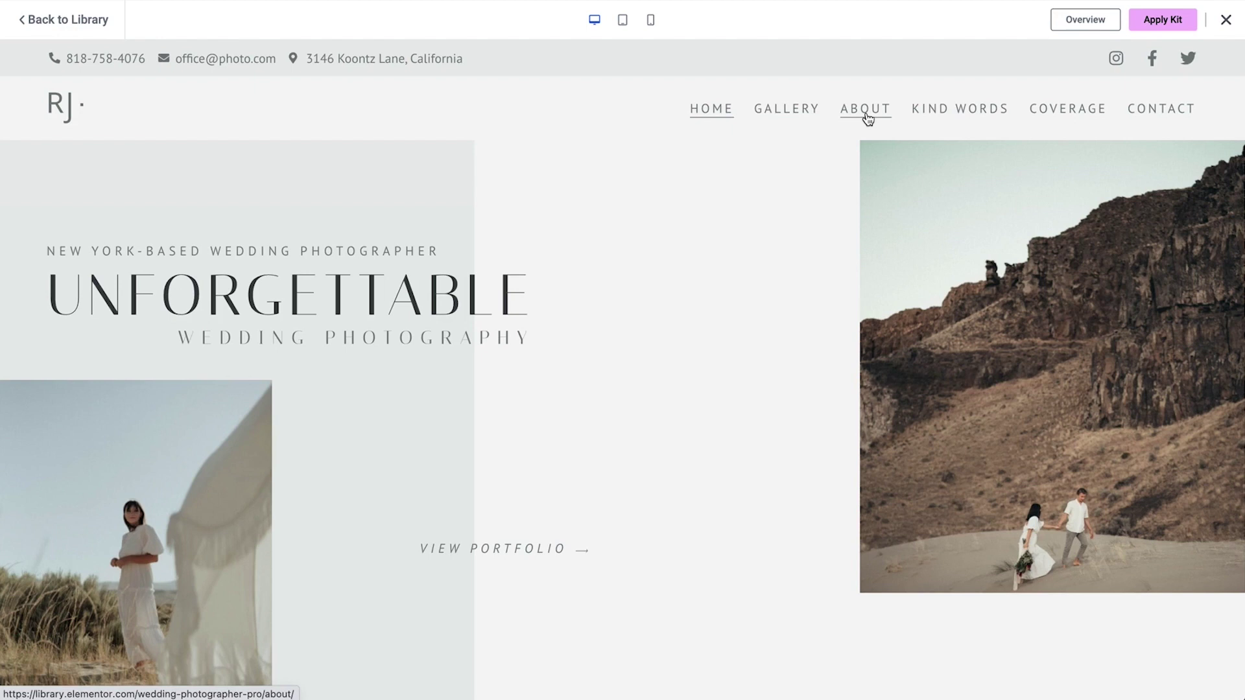
Open the demo's Gallery page and look through its wedding photos
click(803, 115)
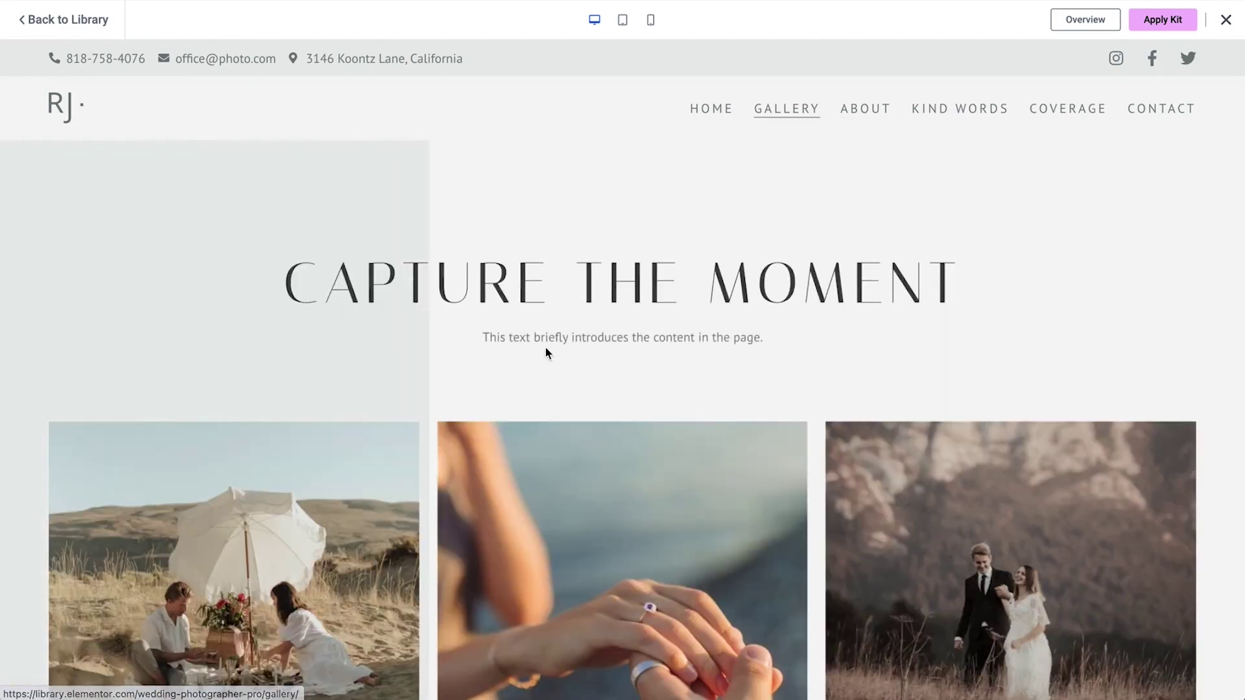
scroll(554, 388, down, 5)
scroll(553, 388, down, 5)
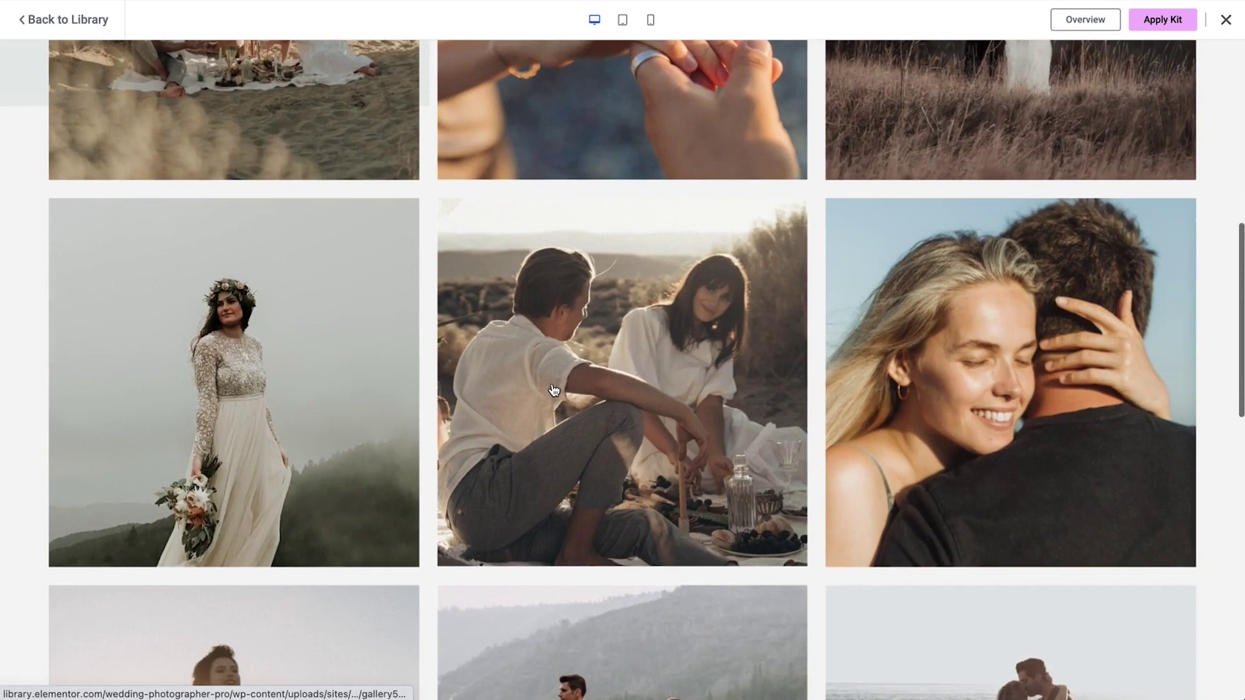
scroll(552, 388, down, 9)
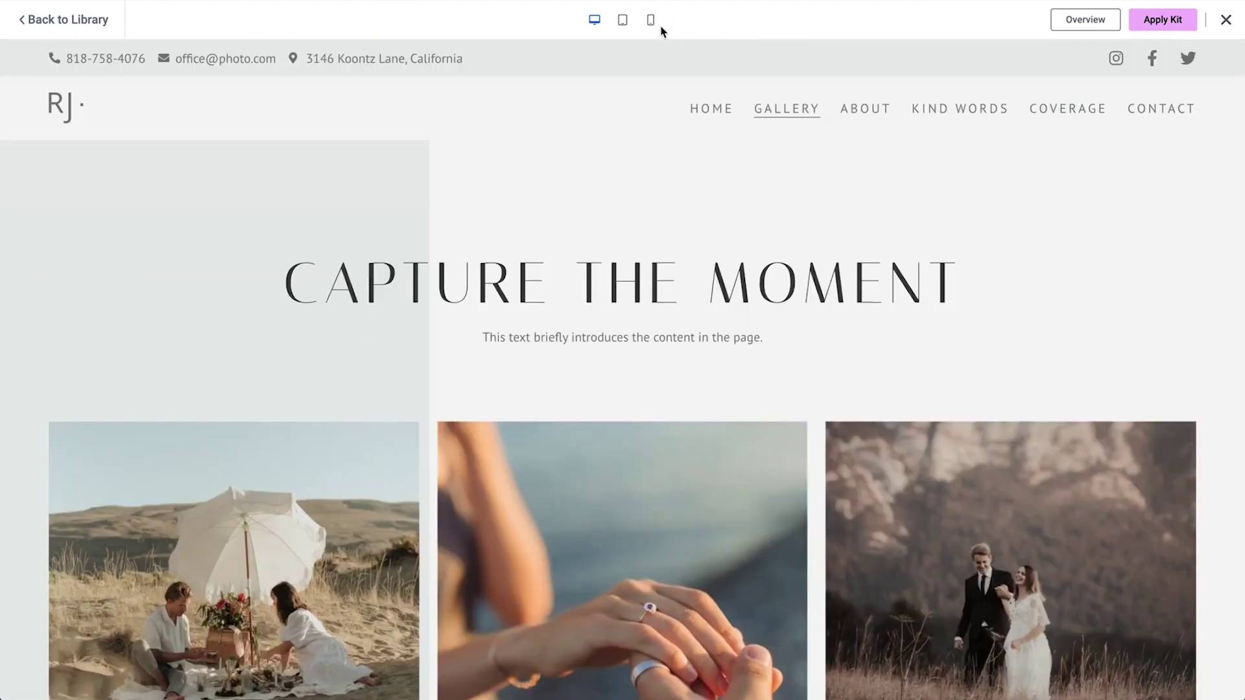
Show the demo's Gallery page in the mobile preview and examine its layout down to the Get in Touch section
click(650, 21)
scroll(600, 446, down, 10)
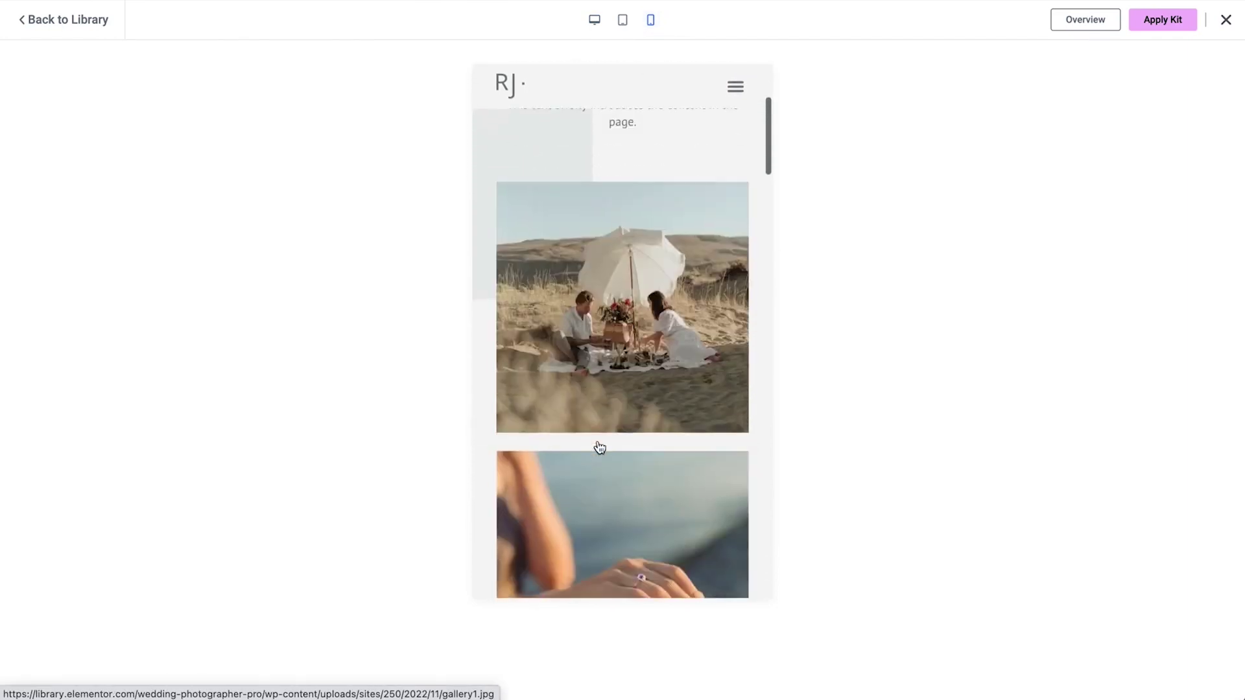
scroll(600, 446, down, 8)
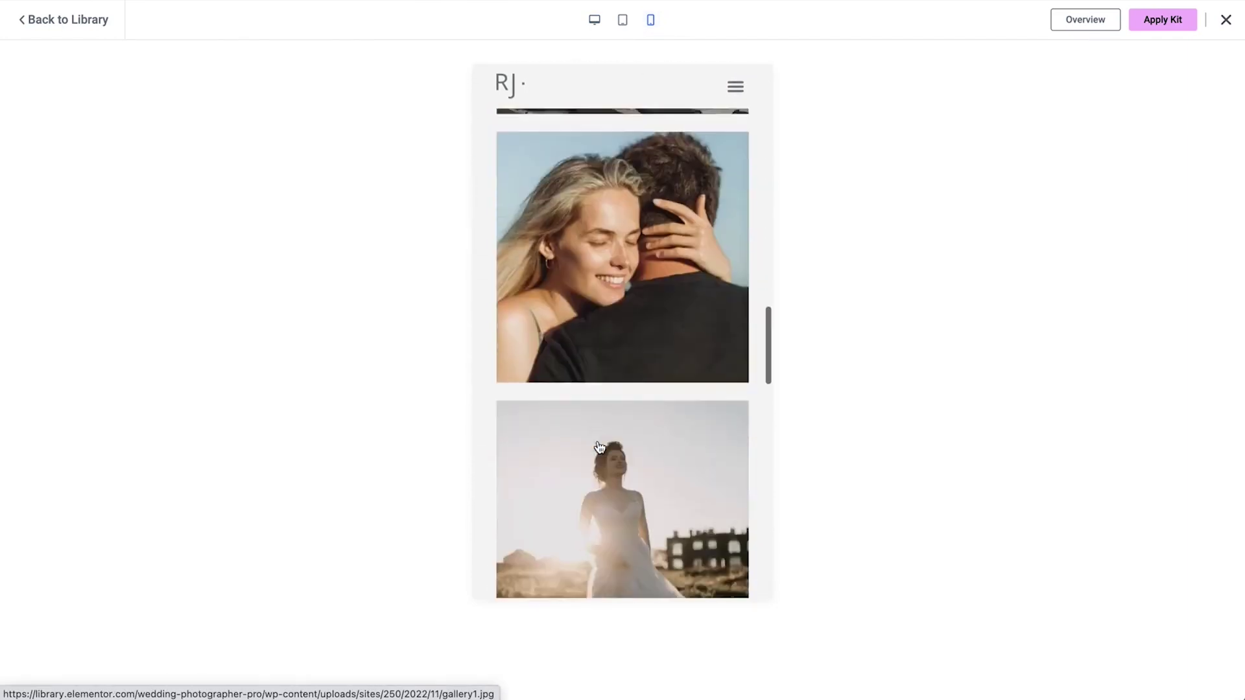
scroll(600, 446, down, 10)
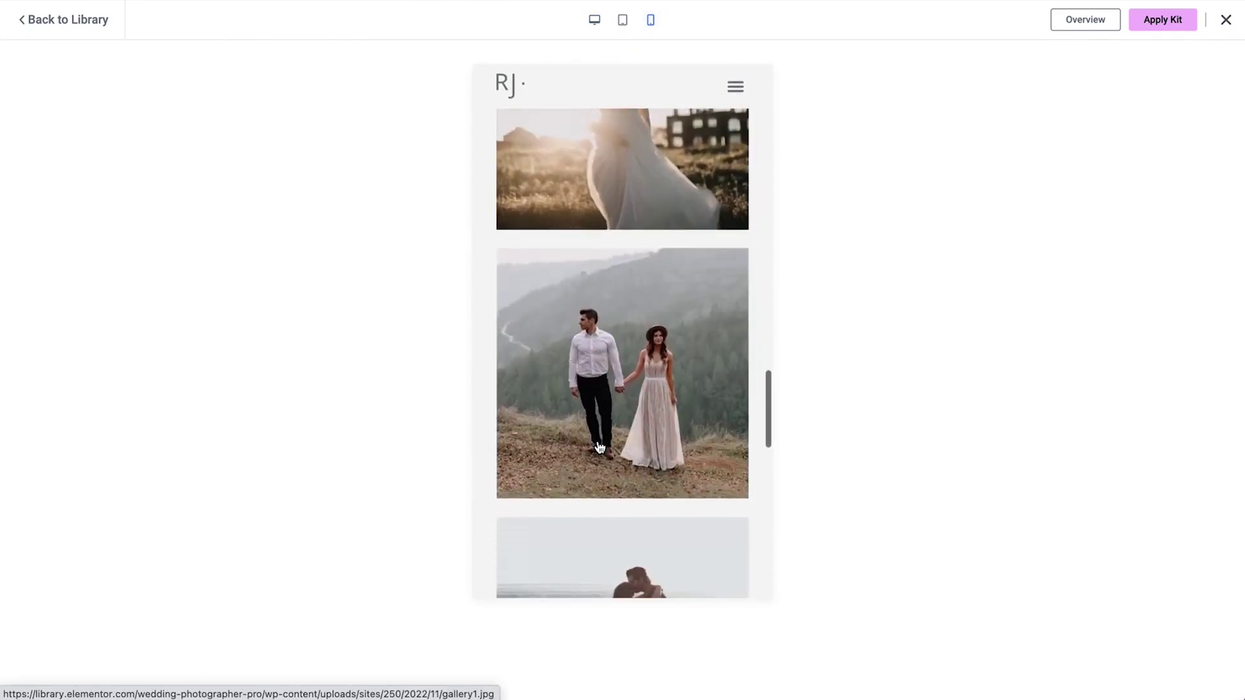
scroll(600, 446, down, 6)
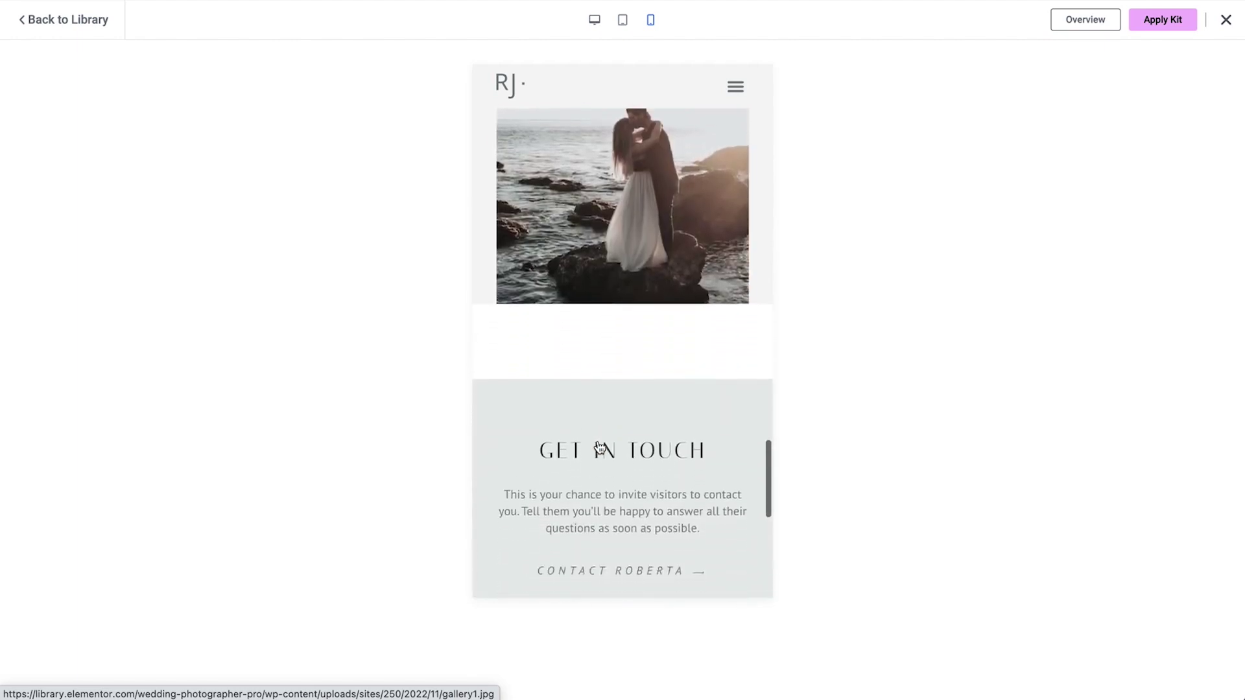
scroll(600, 447, up, 10)
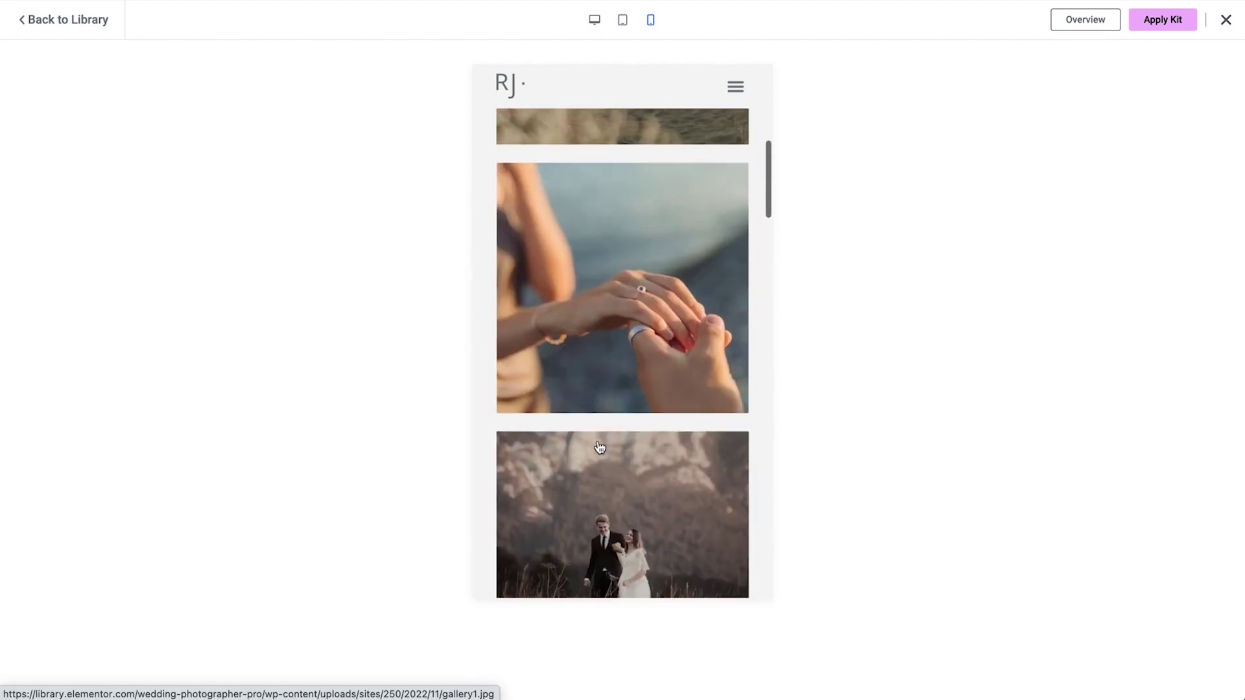
Apply everything in the Wedding Photographer kit to the site and open the live site
click(1162, 25)
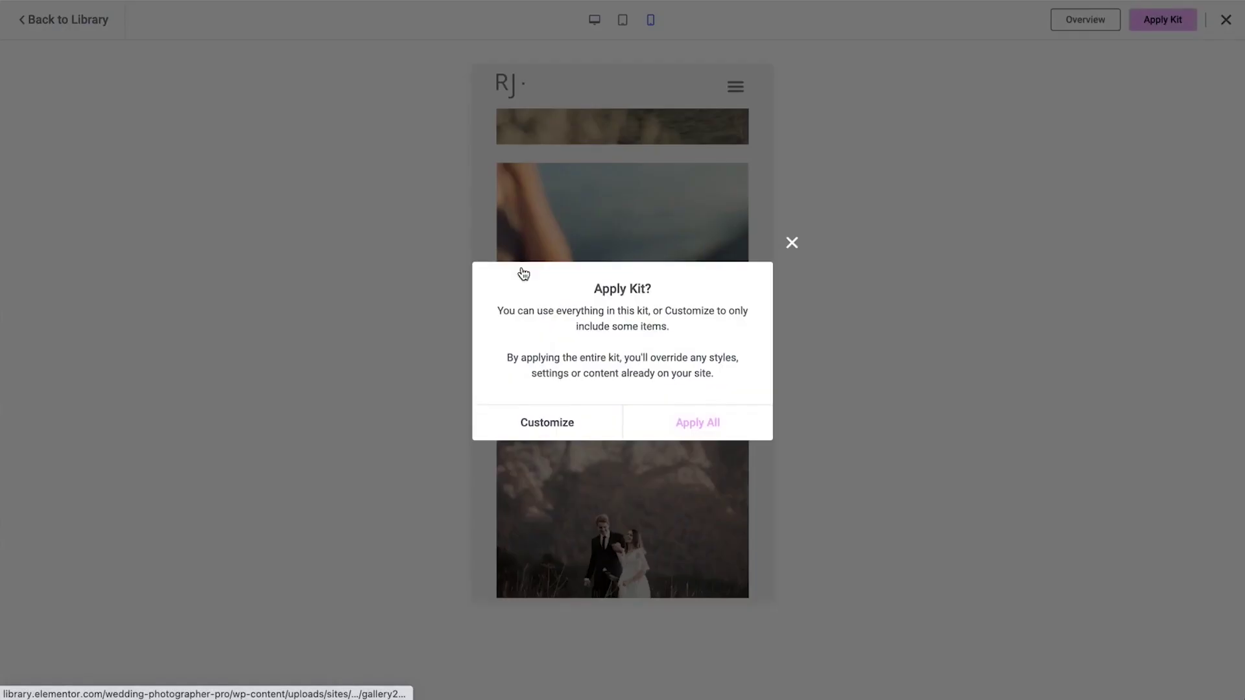
click(669, 433)
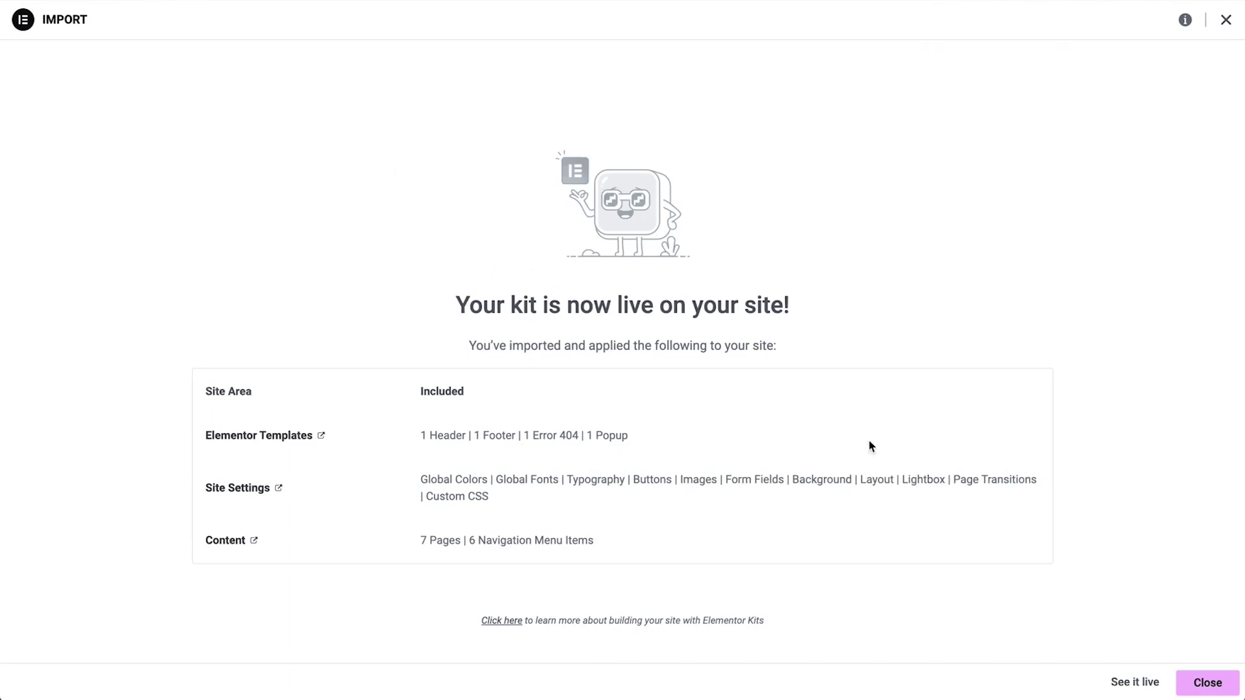
click(1123, 689)
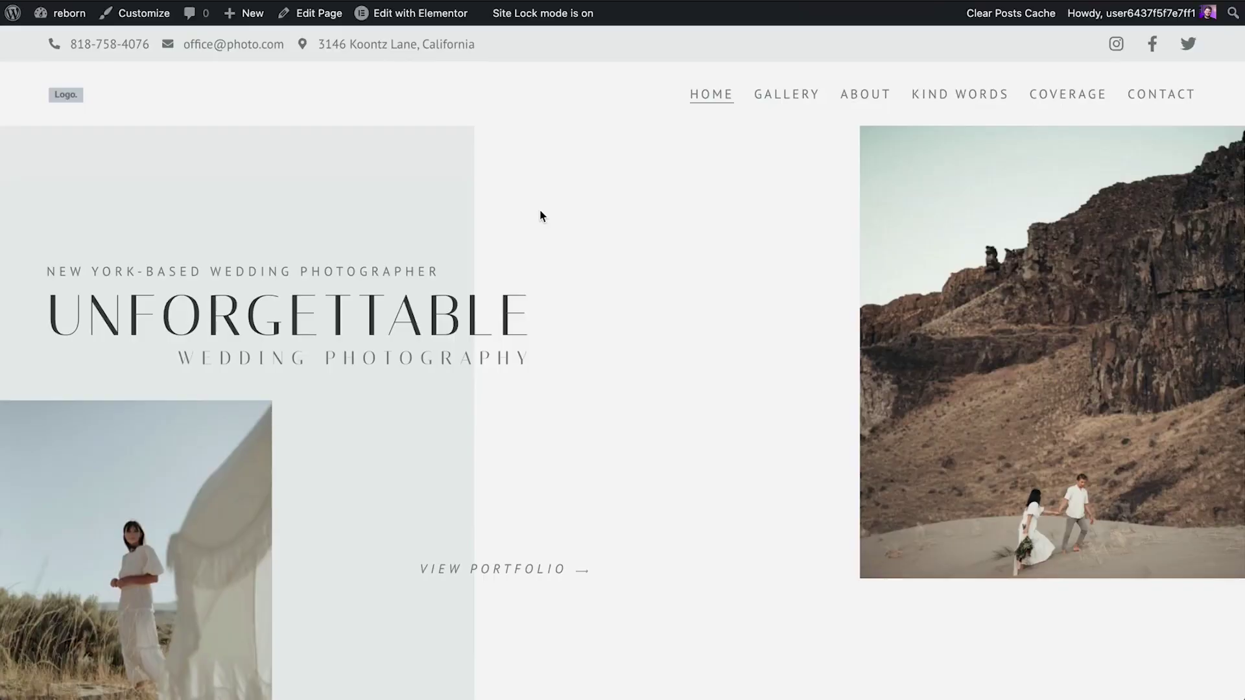
Look through the live home page down to the Get in Touch section and close the 25% off popup
scroll(542, 216, down, 5)
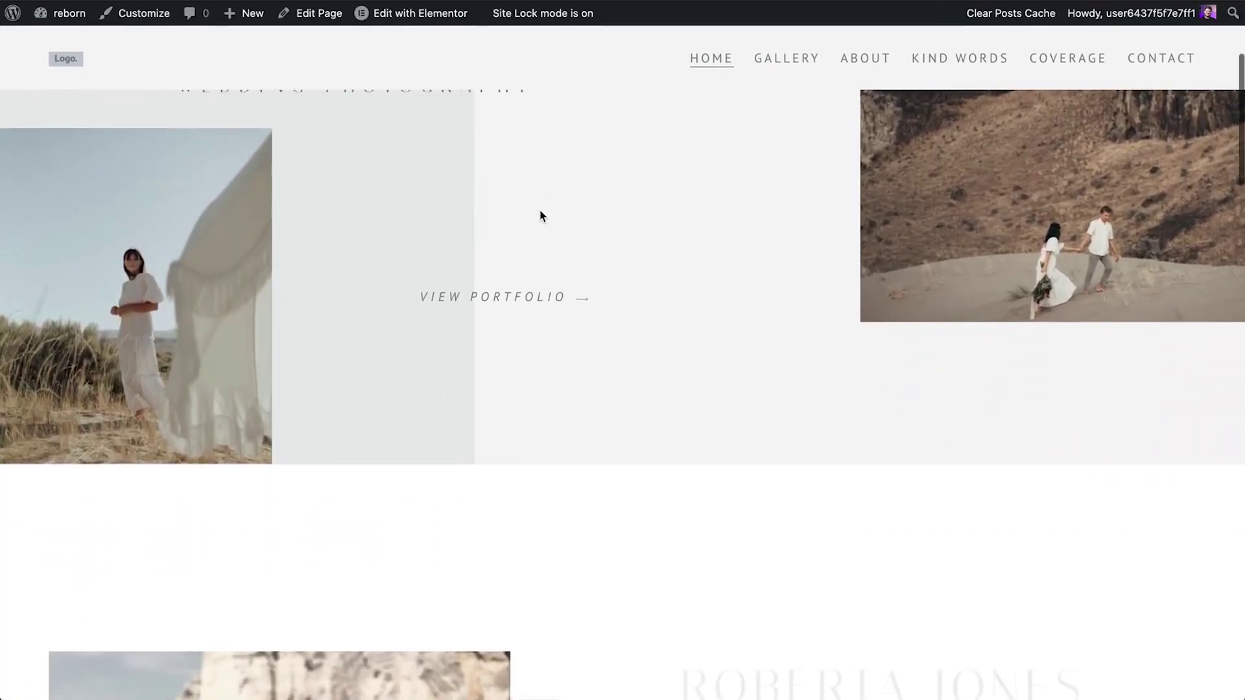
scroll(542, 216, down, 5)
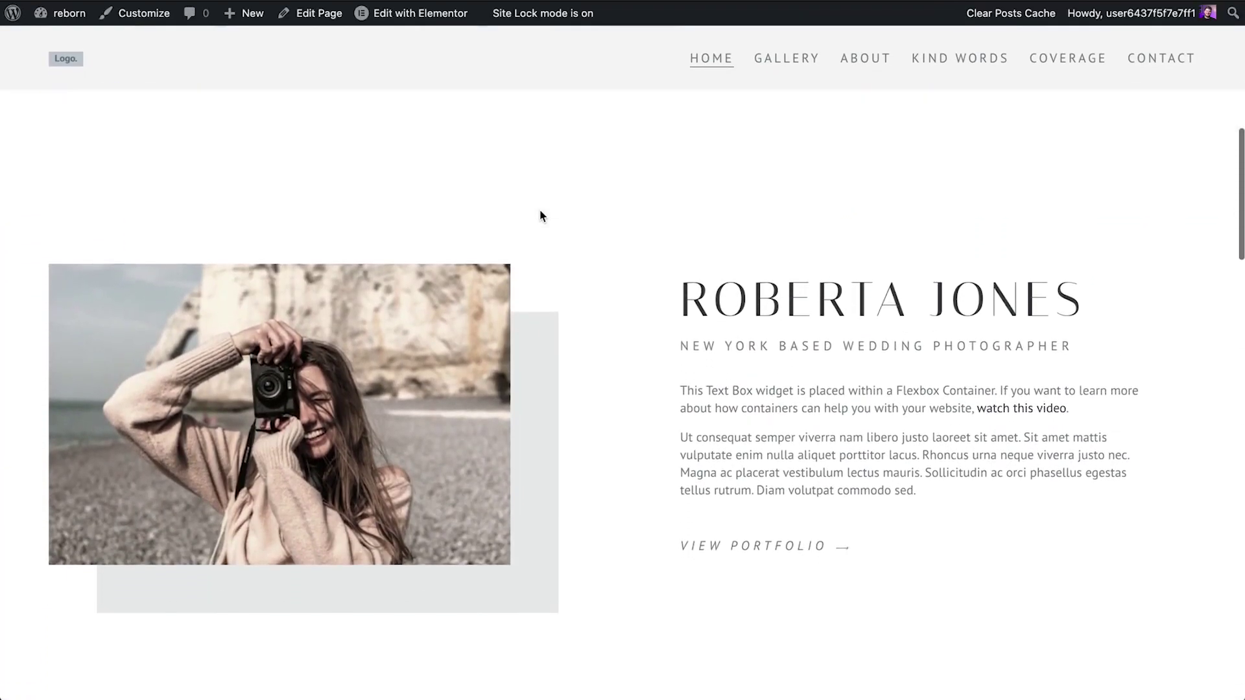
scroll(543, 216, down, 5)
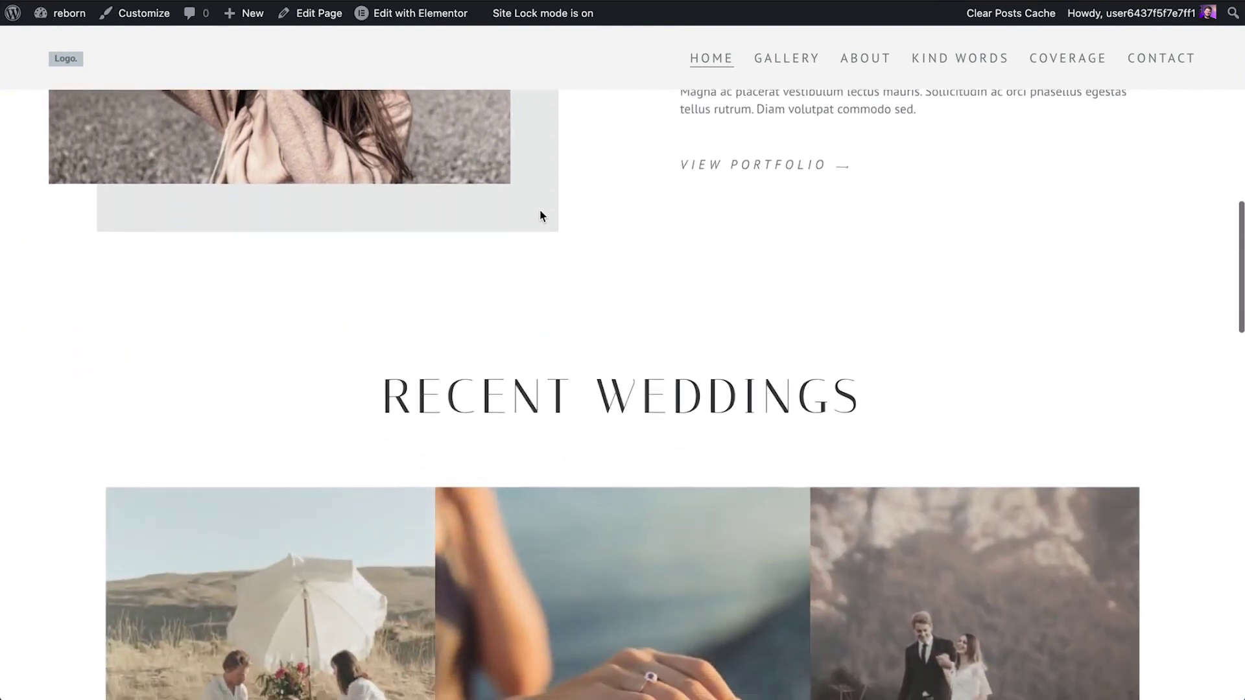
scroll(543, 216, down, 5)
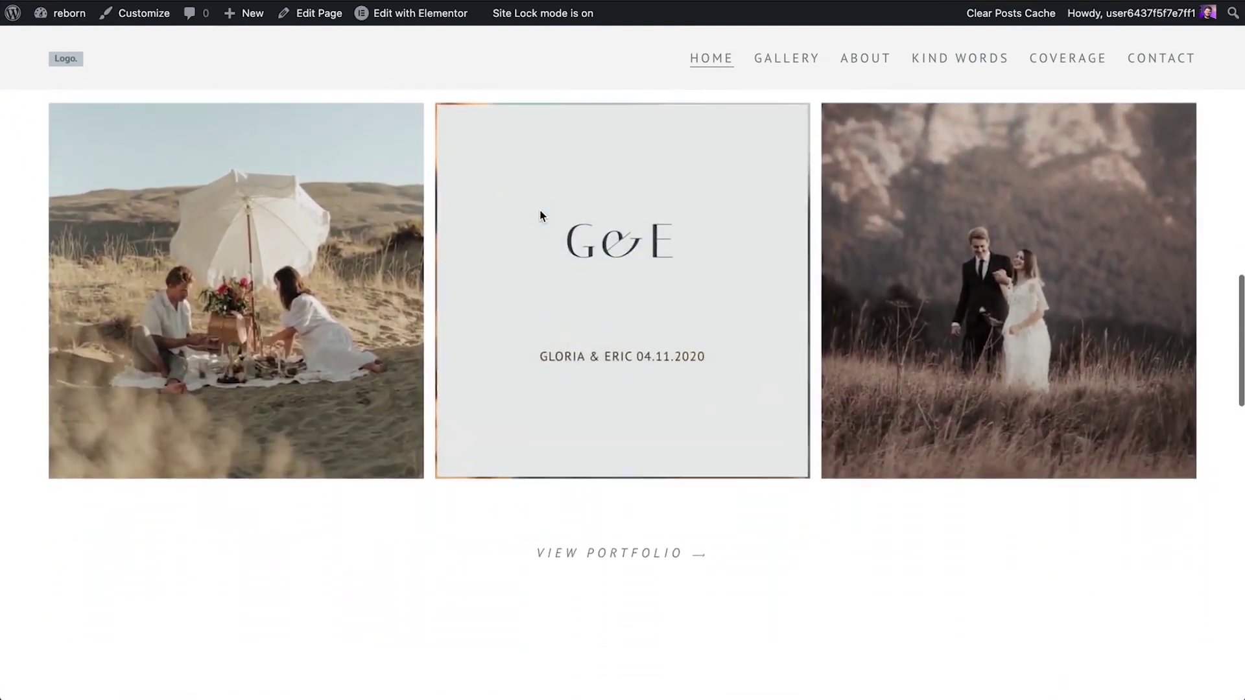
scroll(543, 216, down, 5)
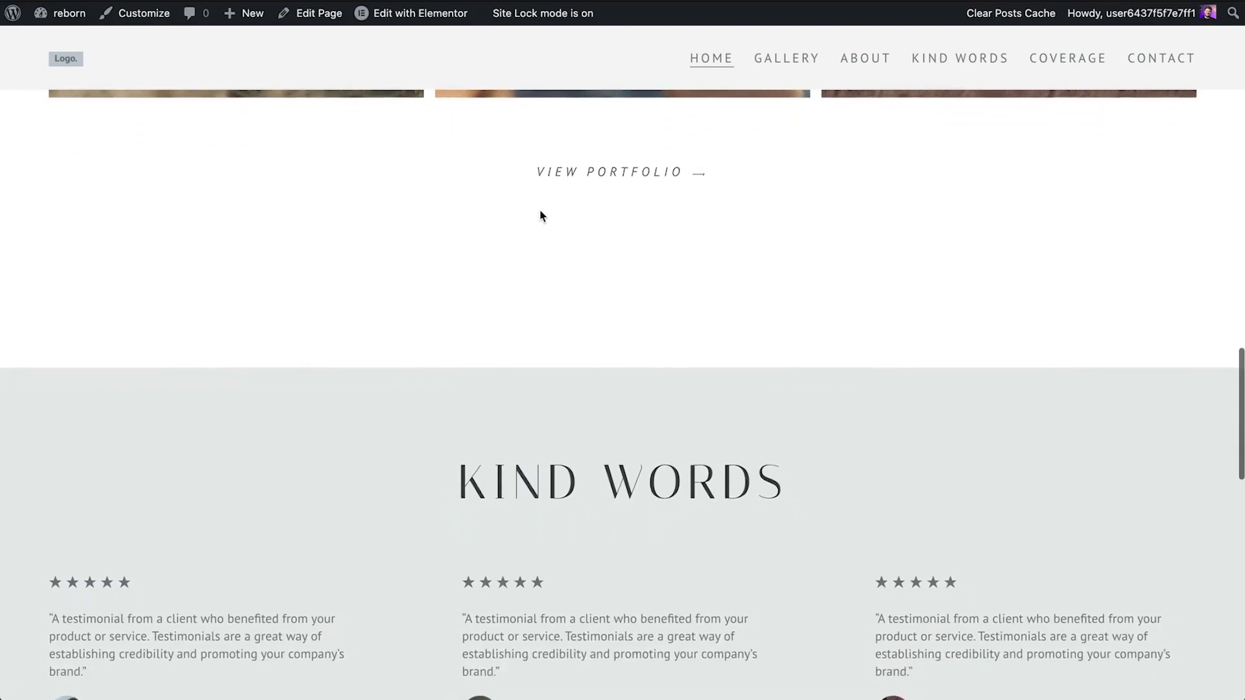
scroll(543, 216, down, 4)
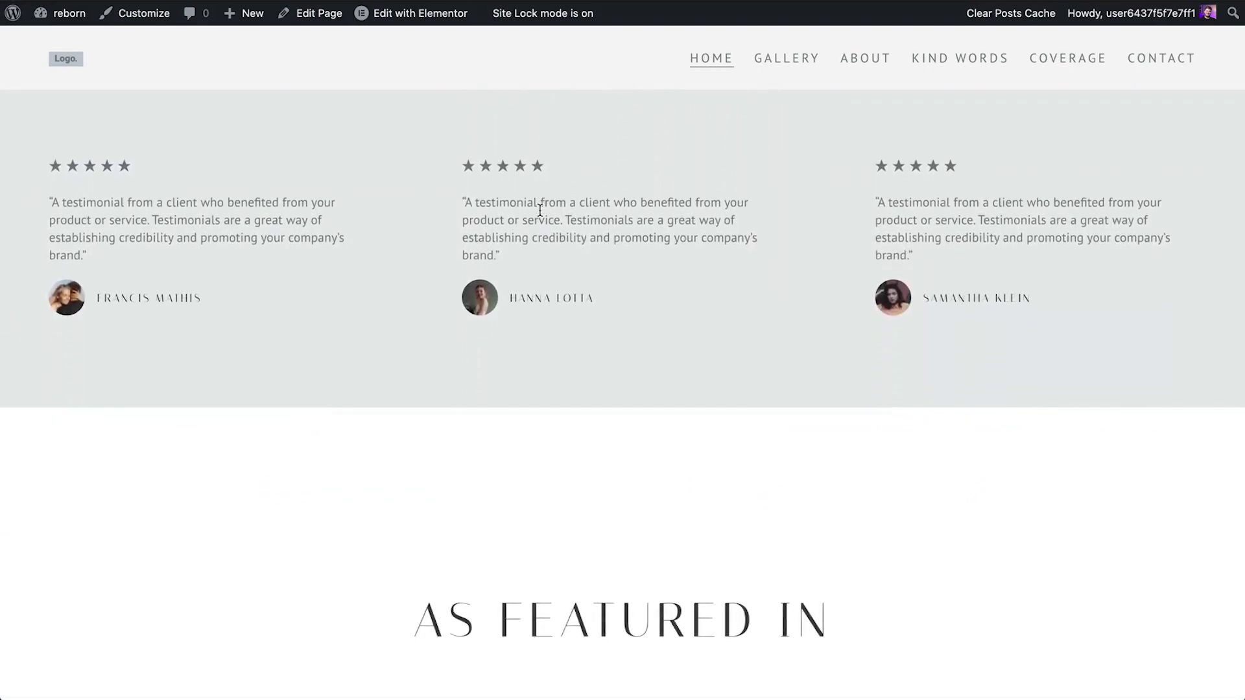
scroll(541, 213, down, 5)
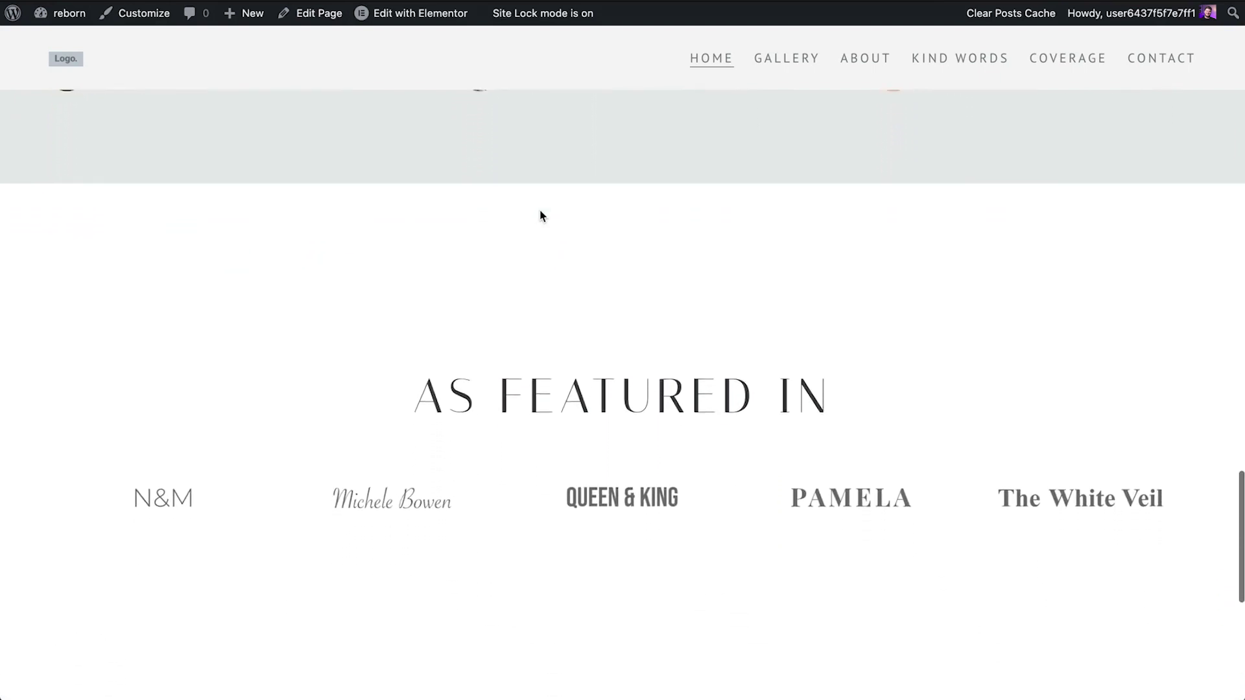
scroll(543, 216, down, 1)
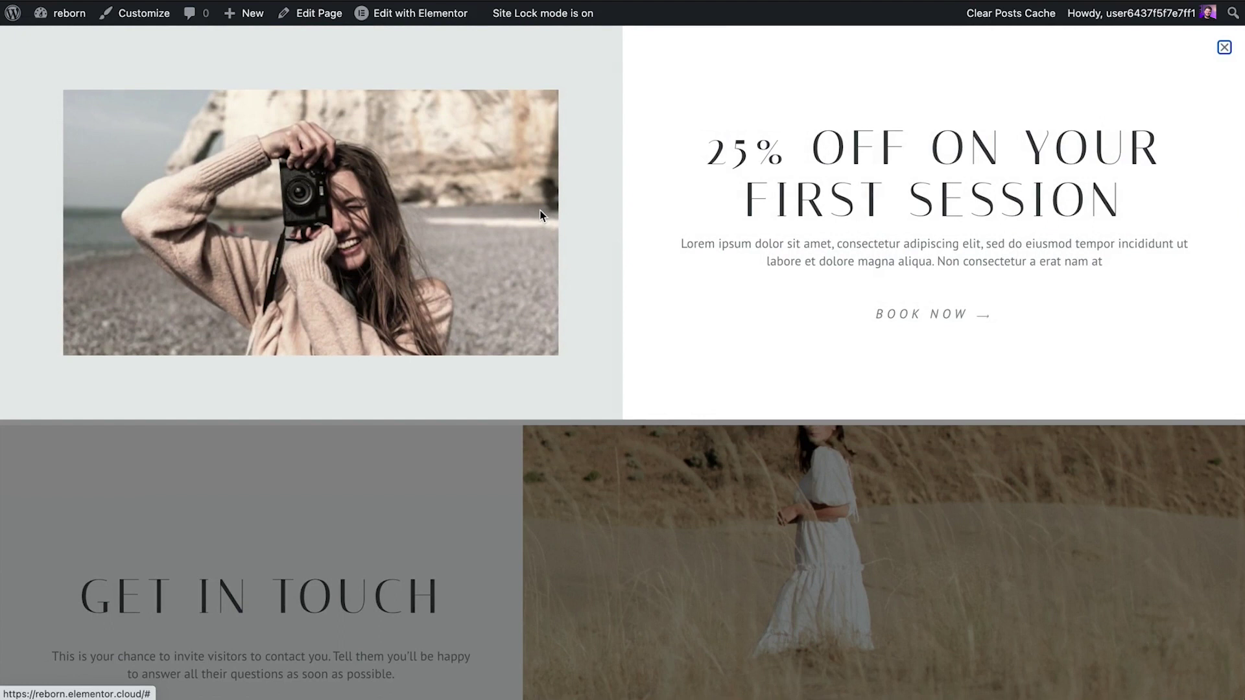
click(1224, 49)
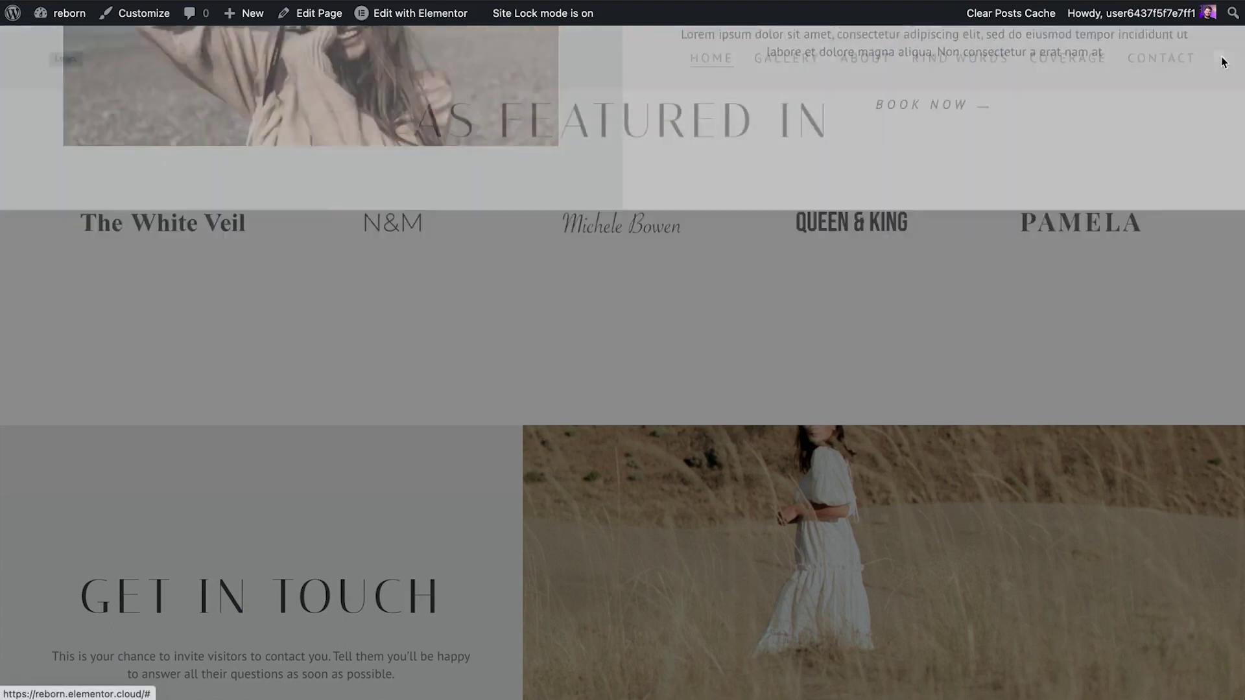
Open the site's WordPress dashboard from the live page
mouse_move(65, 13)
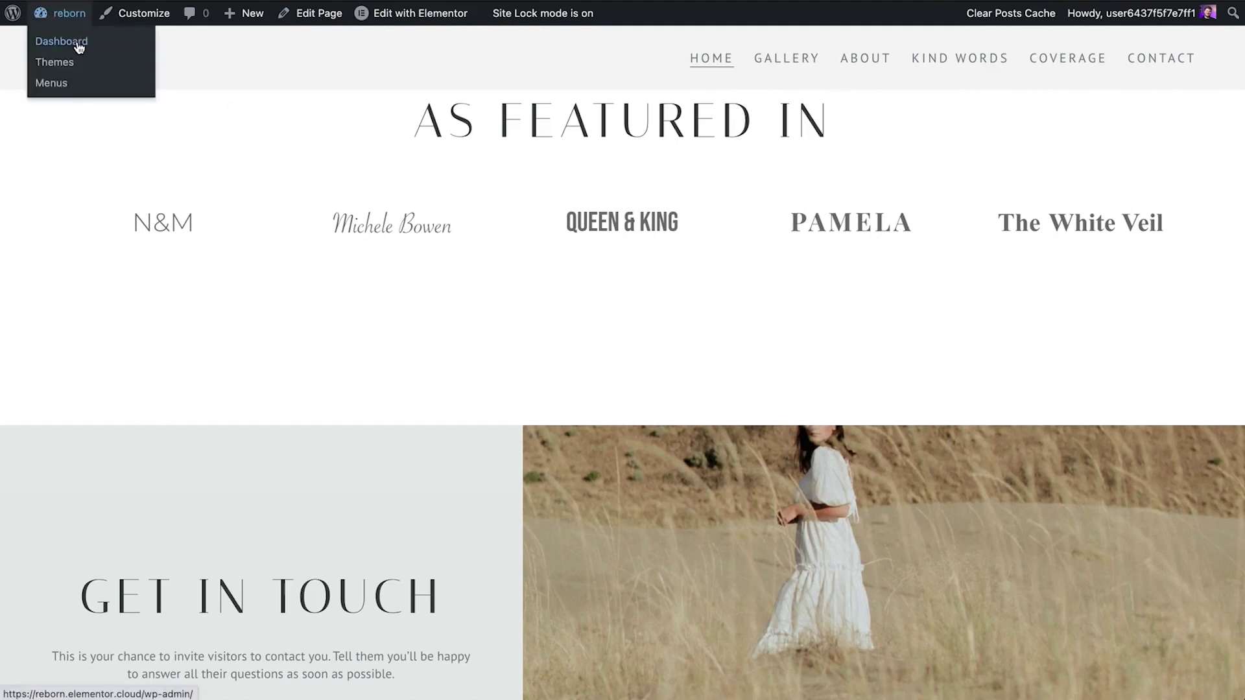
click(79, 43)
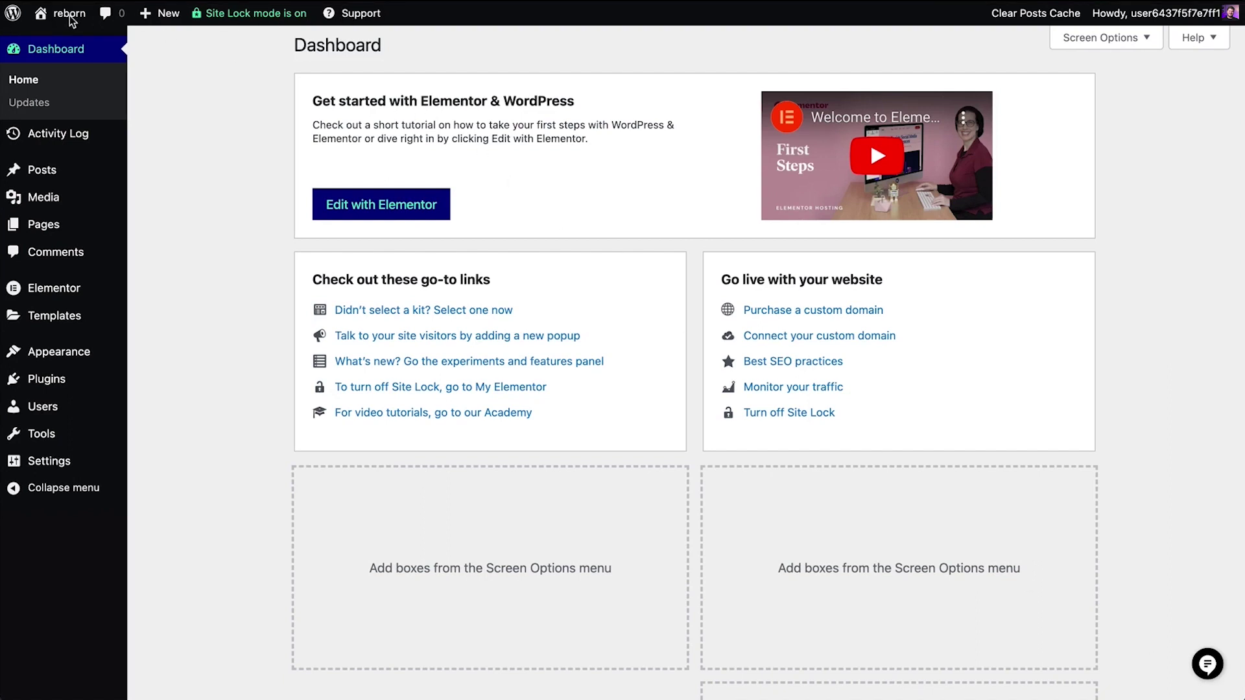
mouse_move(72, 21)
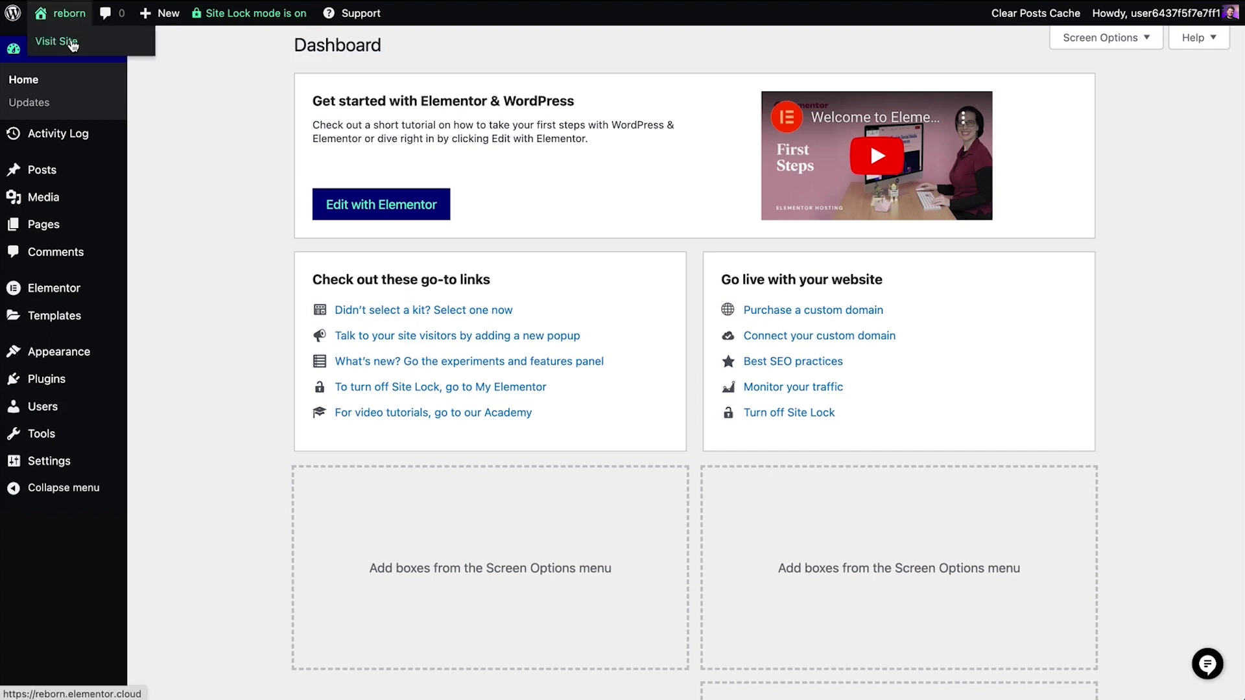
click(73, 46)
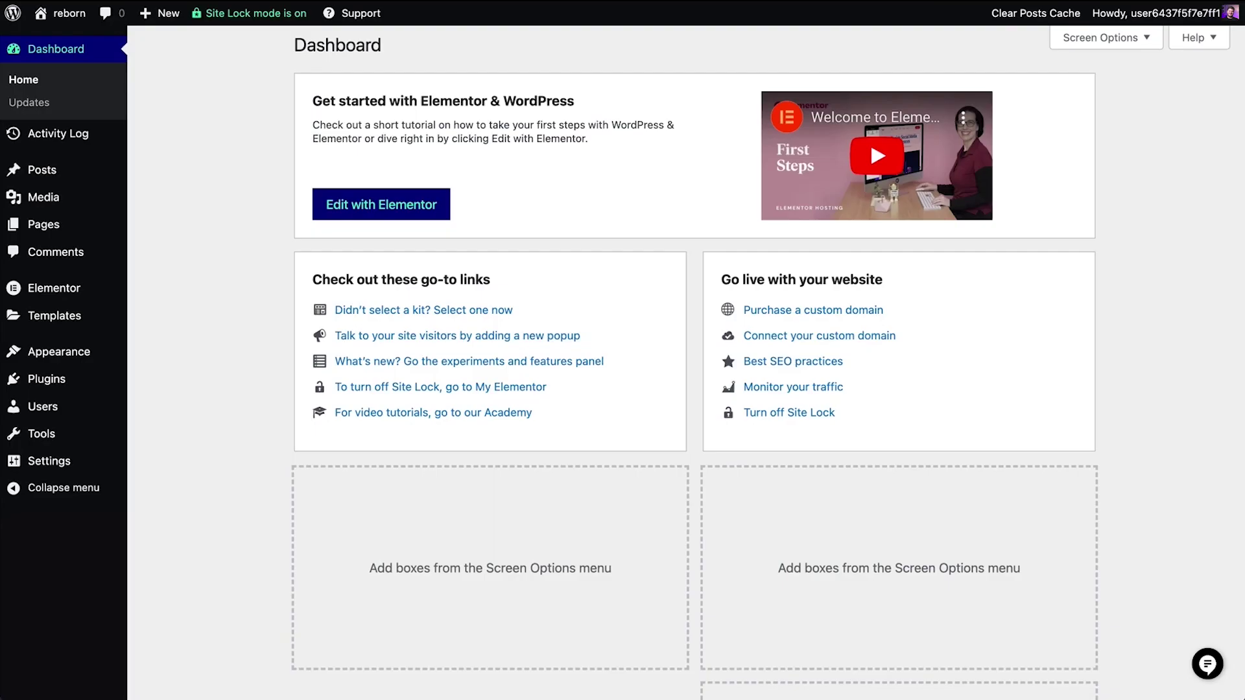
mouse_move(150, 14)
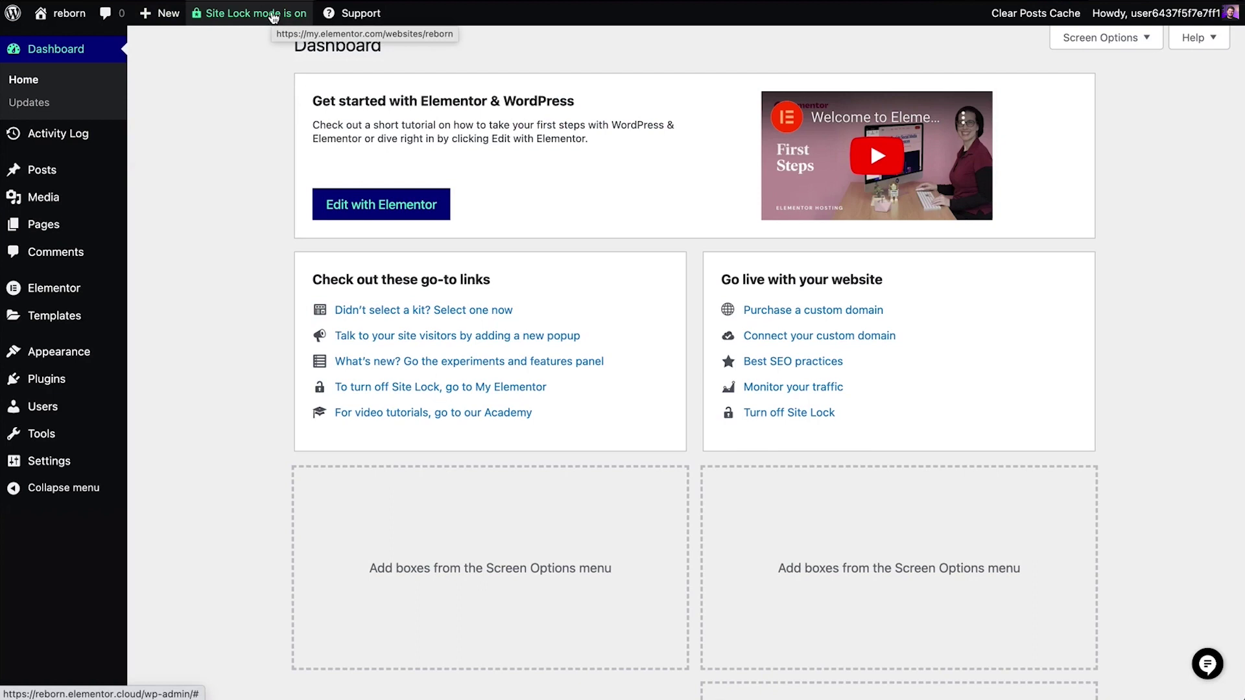
Look over the admin bar options on the dashboard and the live page, and open the Media Library
mouse_move(1130, 22)
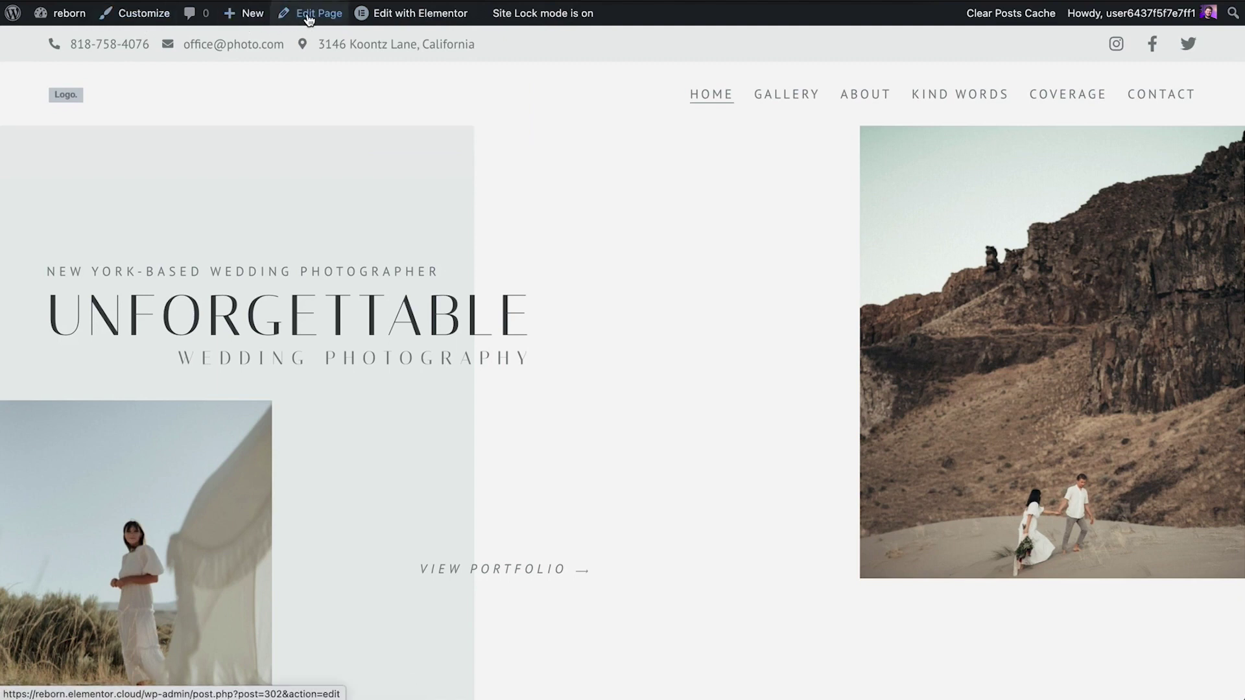
mouse_move(419, 17)
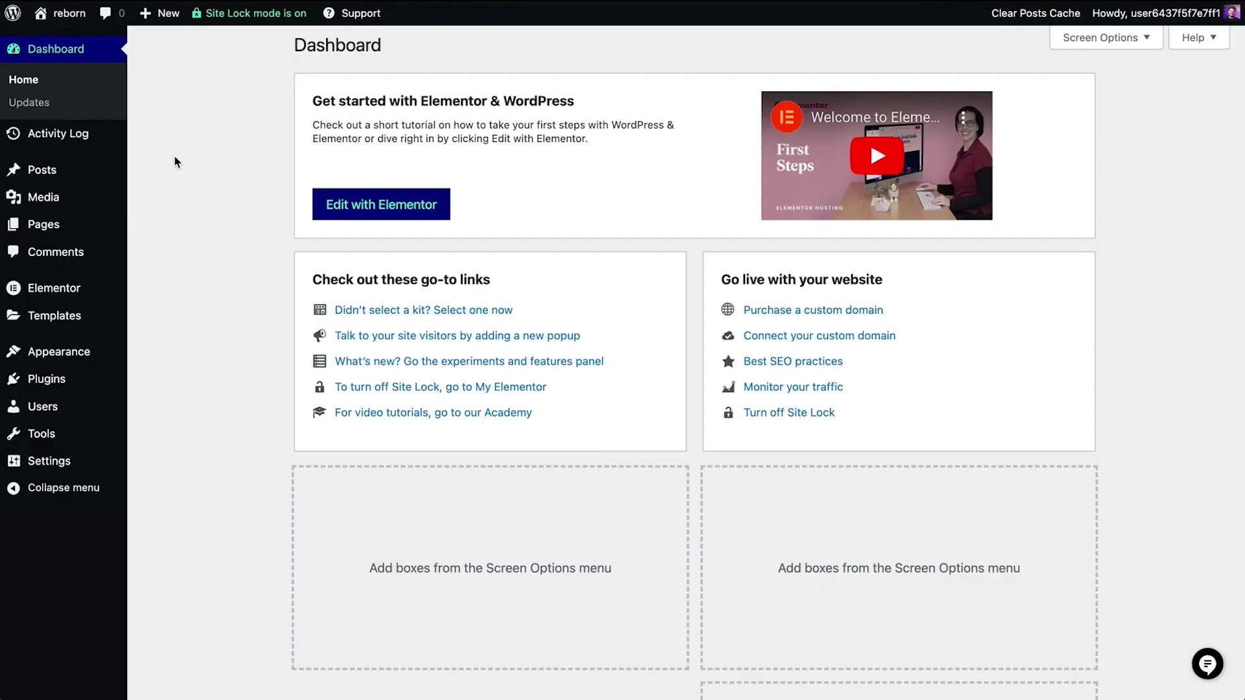
mouse_move(79, 179)
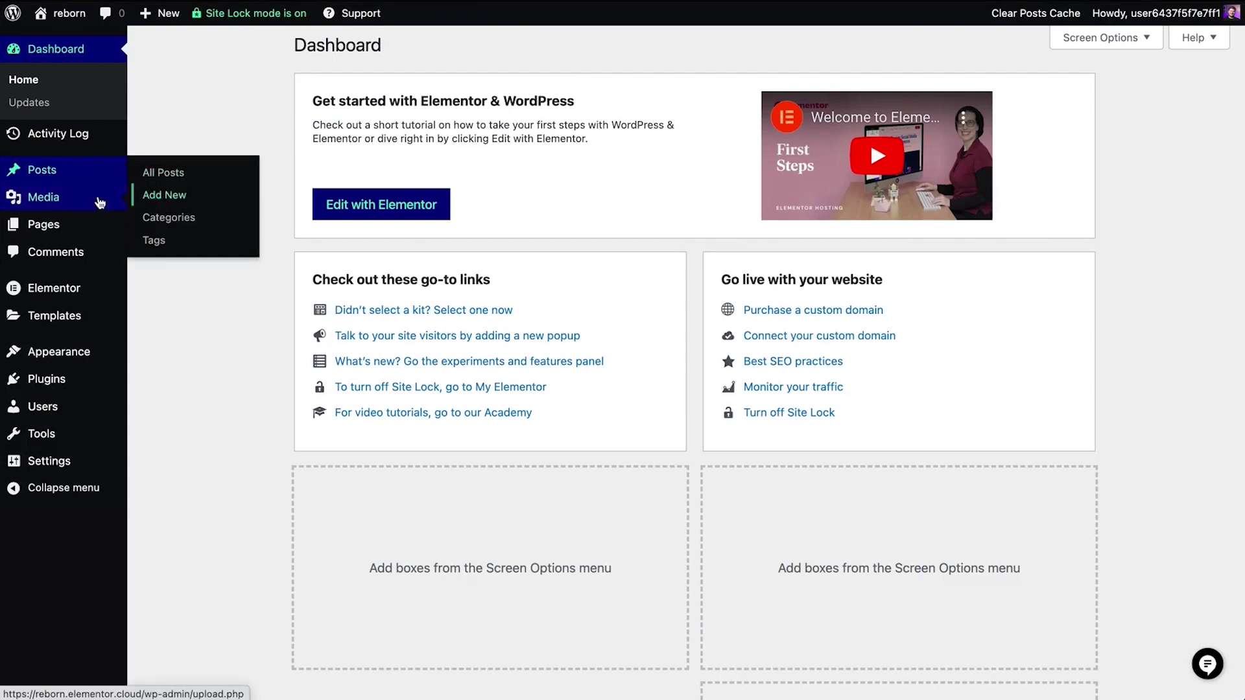
mouse_move(73, 208)
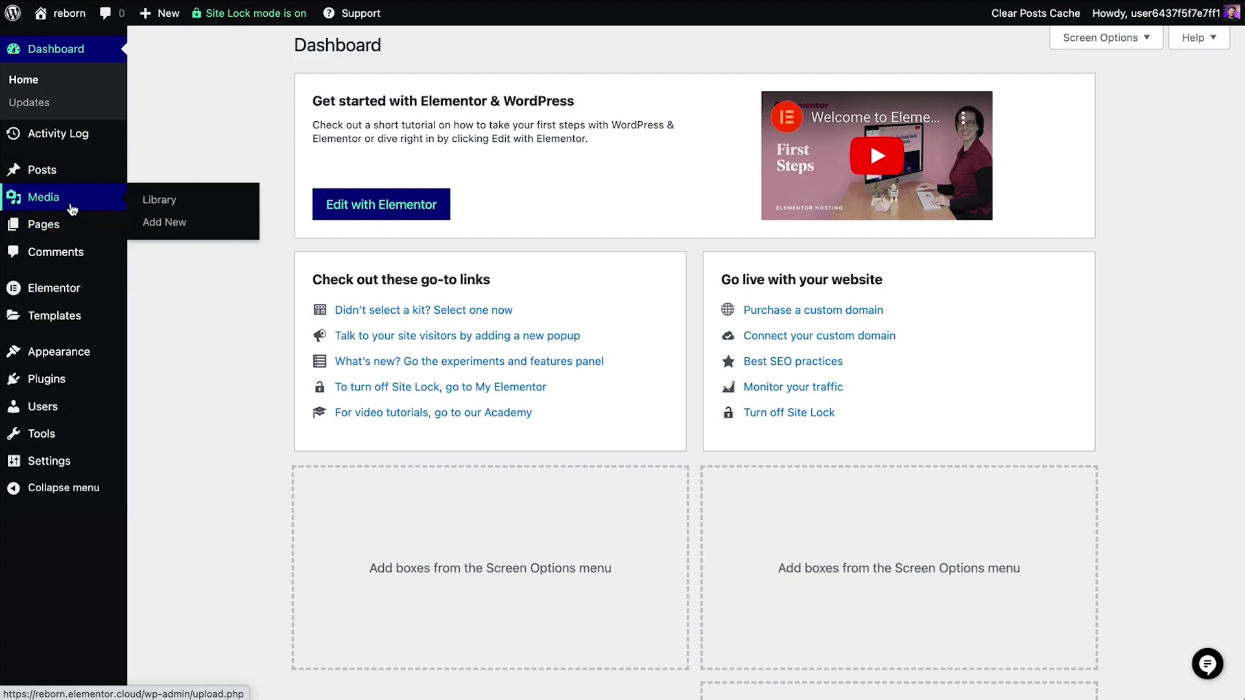
click(148, 207)
Look through the dashboard's remaining sections, including the Elementor, Templates, Appearance, Users and Tools entries
mouse_move(53, 224)
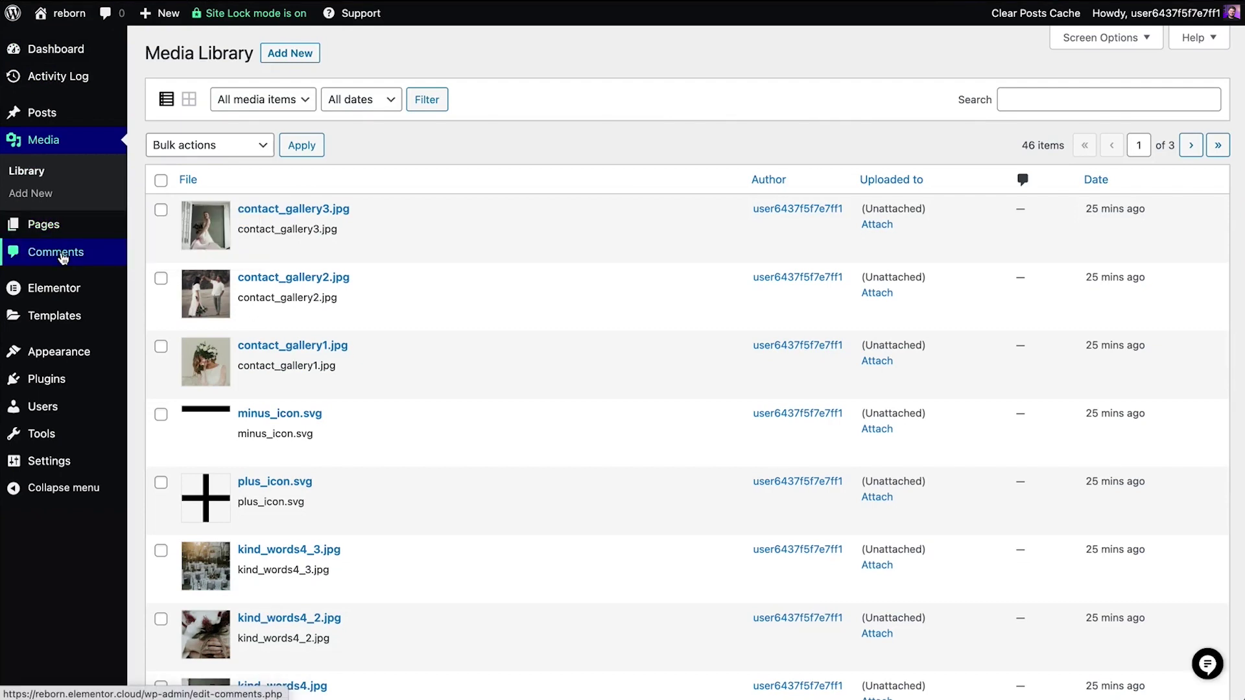
mouse_move(57, 287)
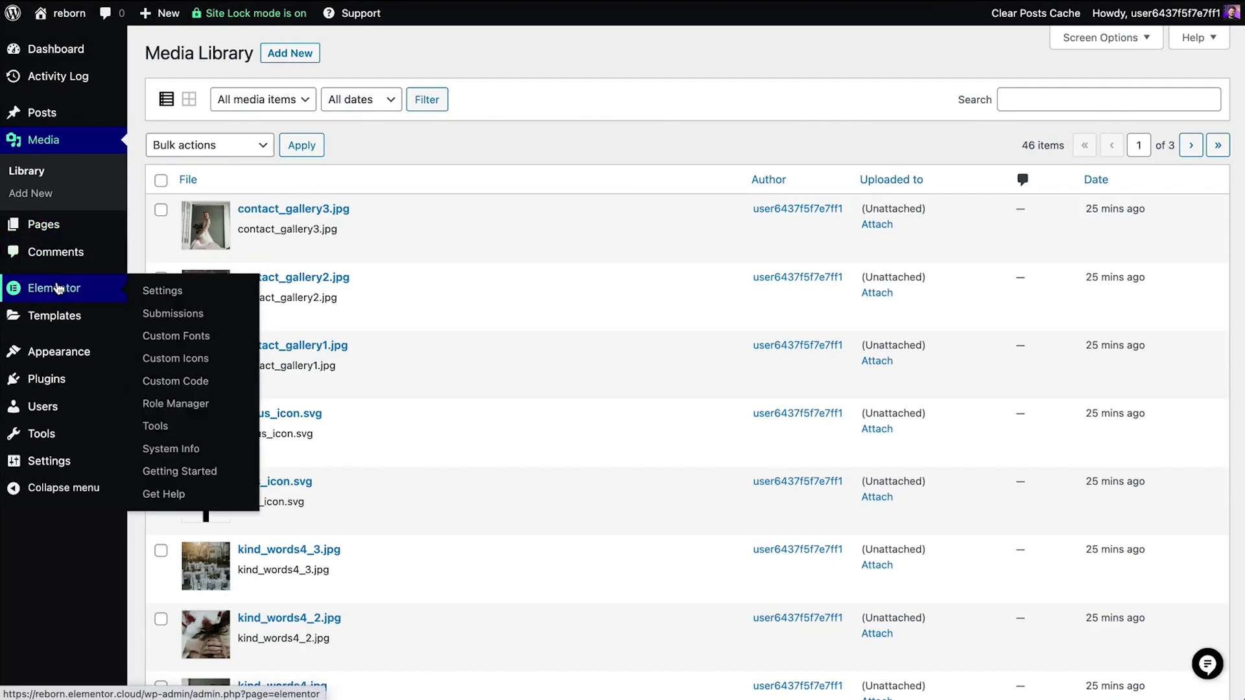
mouse_move(47, 330)
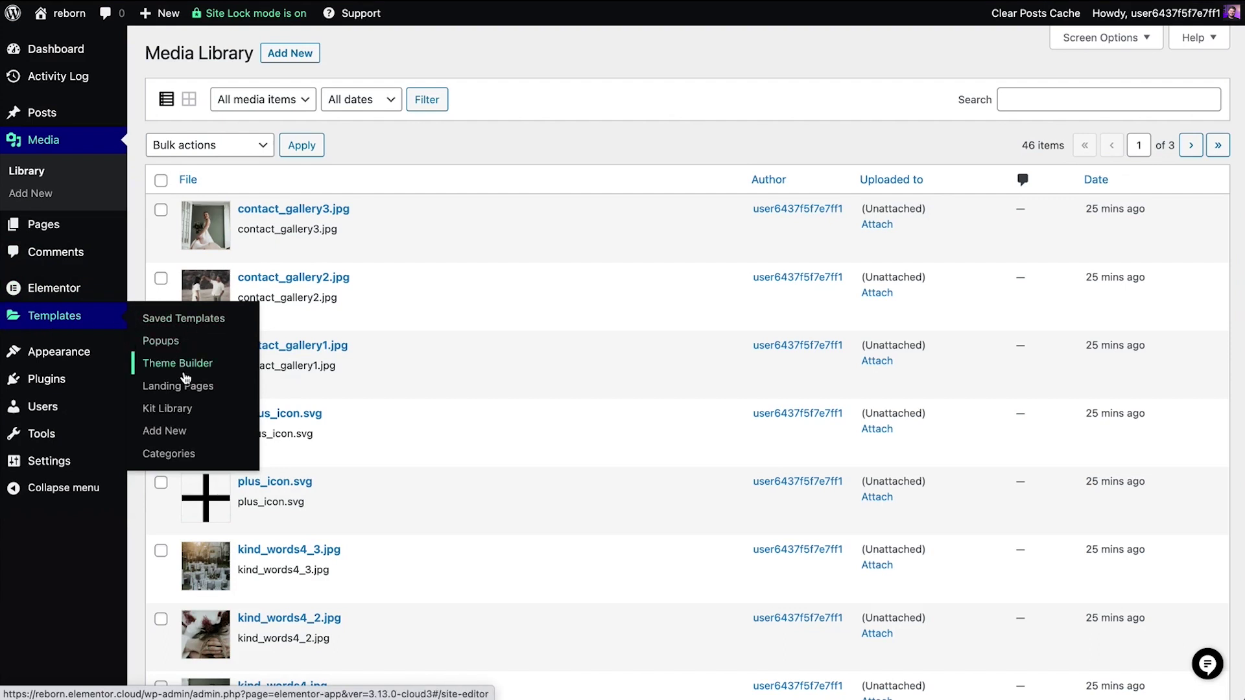
mouse_move(86, 364)
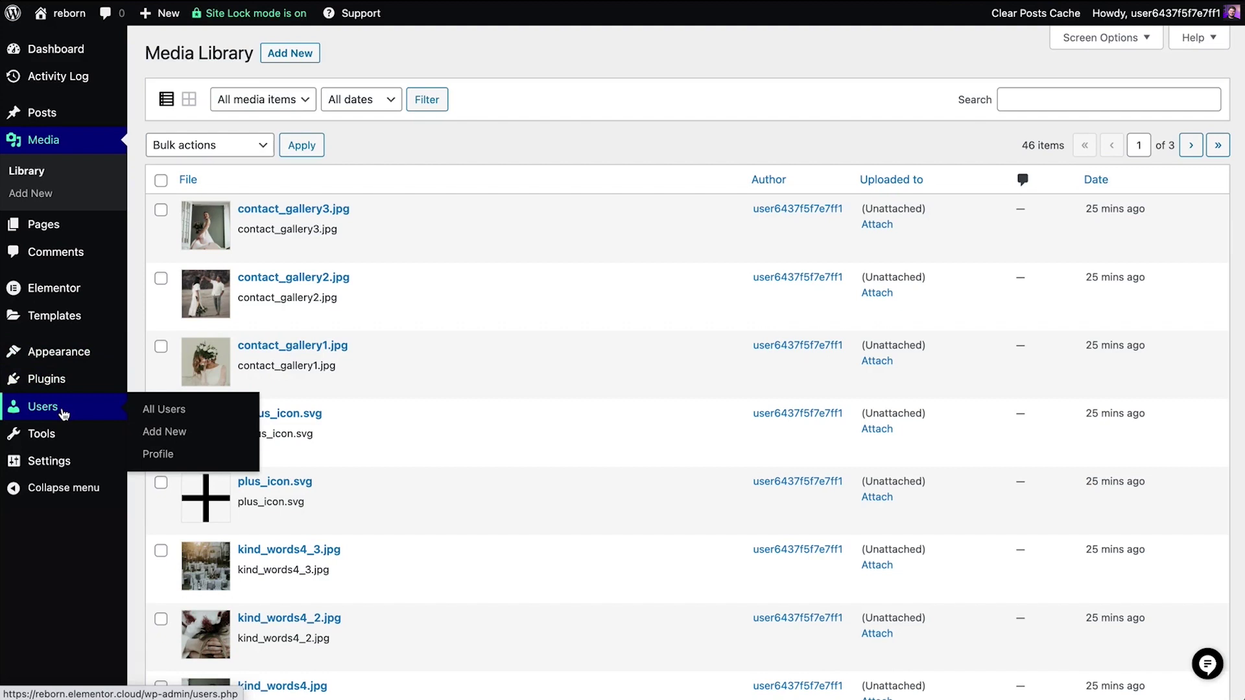
mouse_move(58, 447)
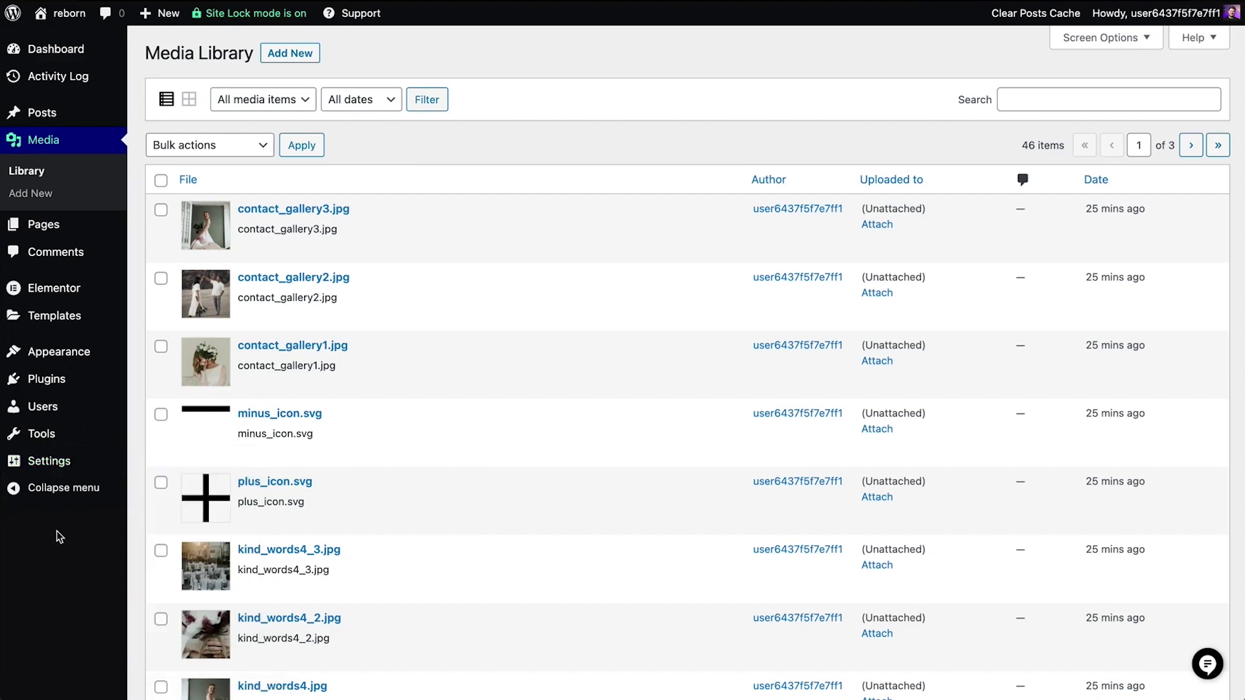
List all of the site's pages and show the additional options available for the About page
mouse_move(108, 236)
click(162, 227)
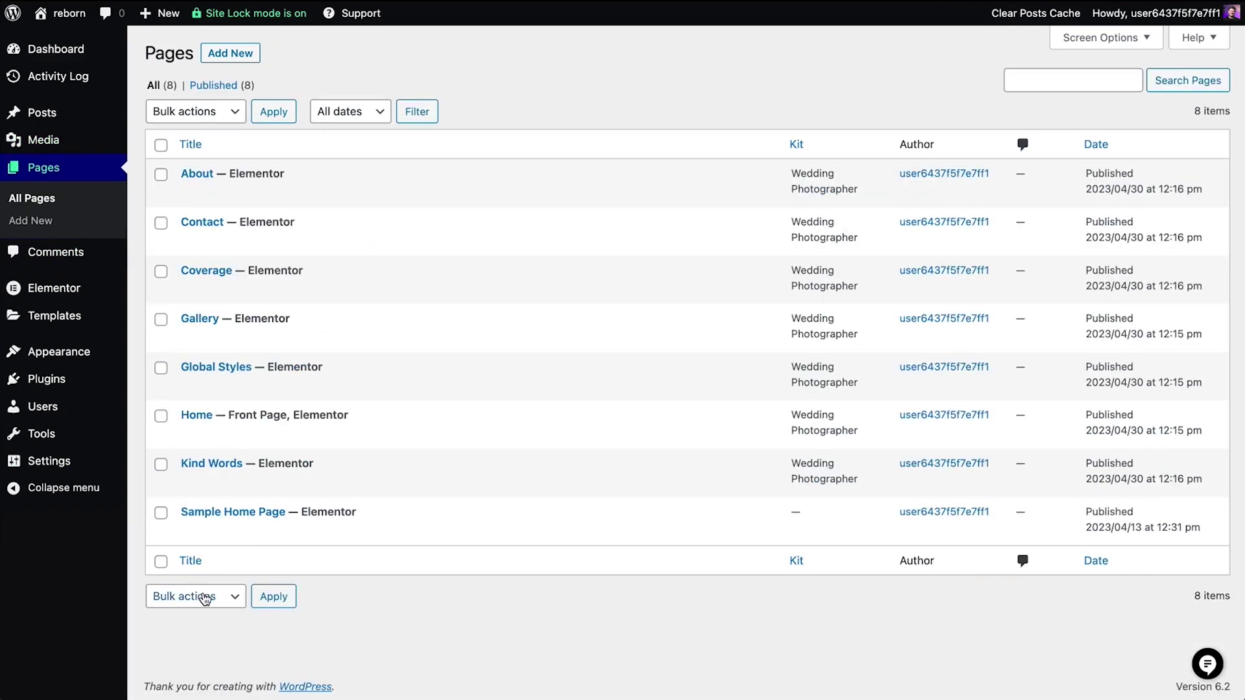
mouse_move(250, 190)
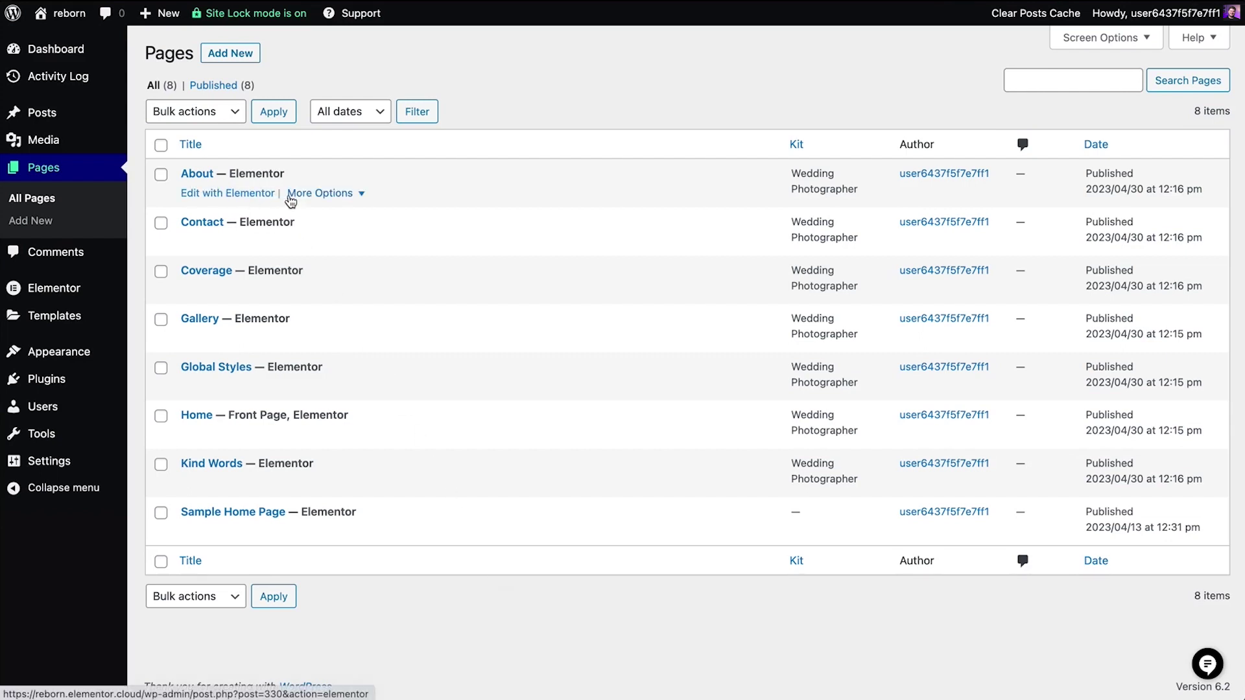
click(332, 200)
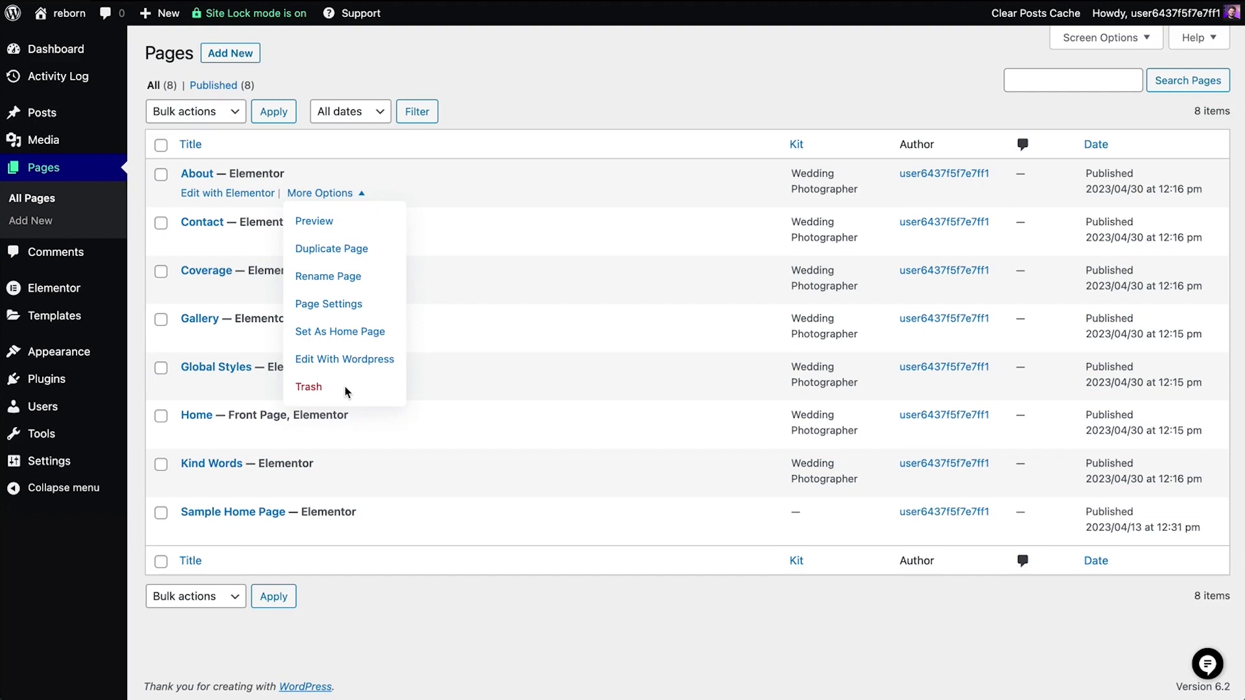
Create a new page named Demo Page
click(227, 57)
click(522, 365)
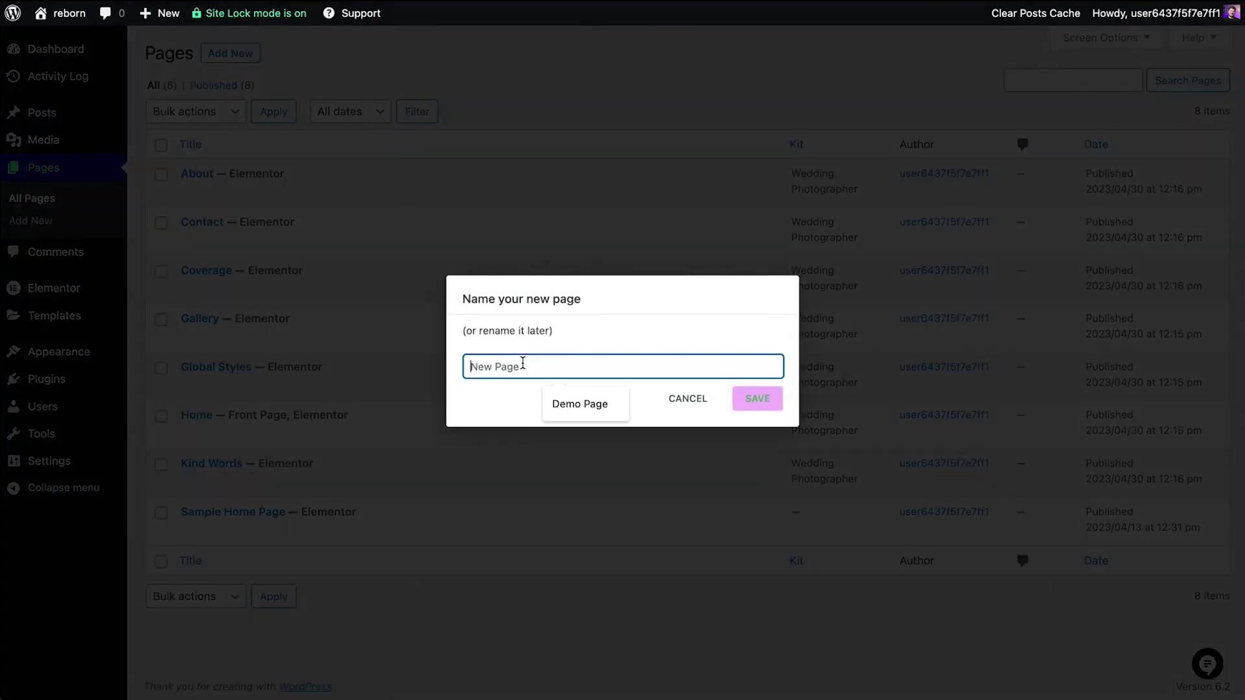
text(Demo Page)
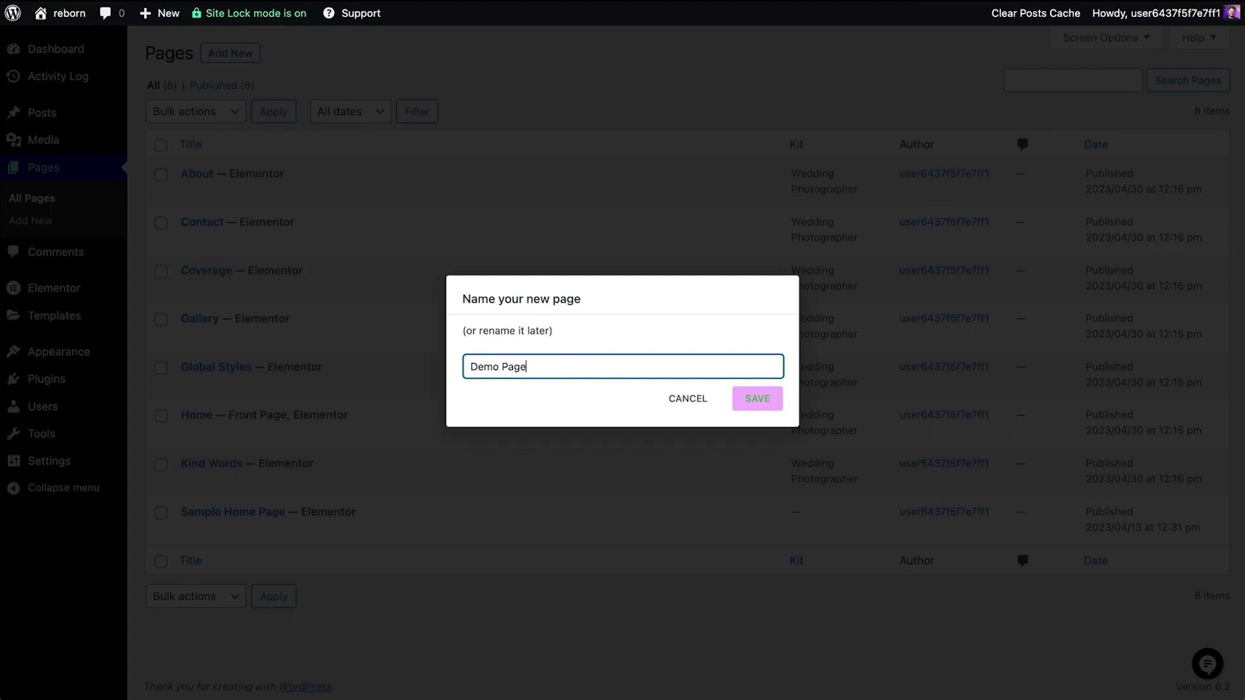
click(760, 398)
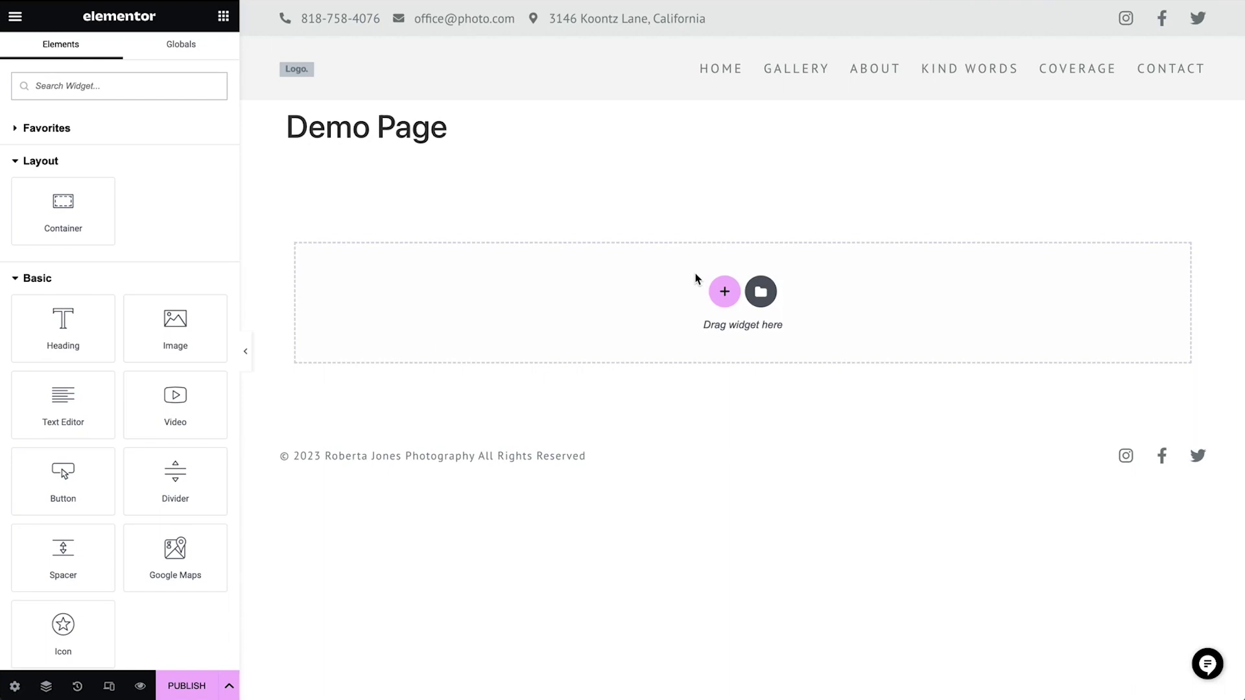
Exit the Elementor editor of the Demo Page and return to the WordPress page list
click(16, 25)
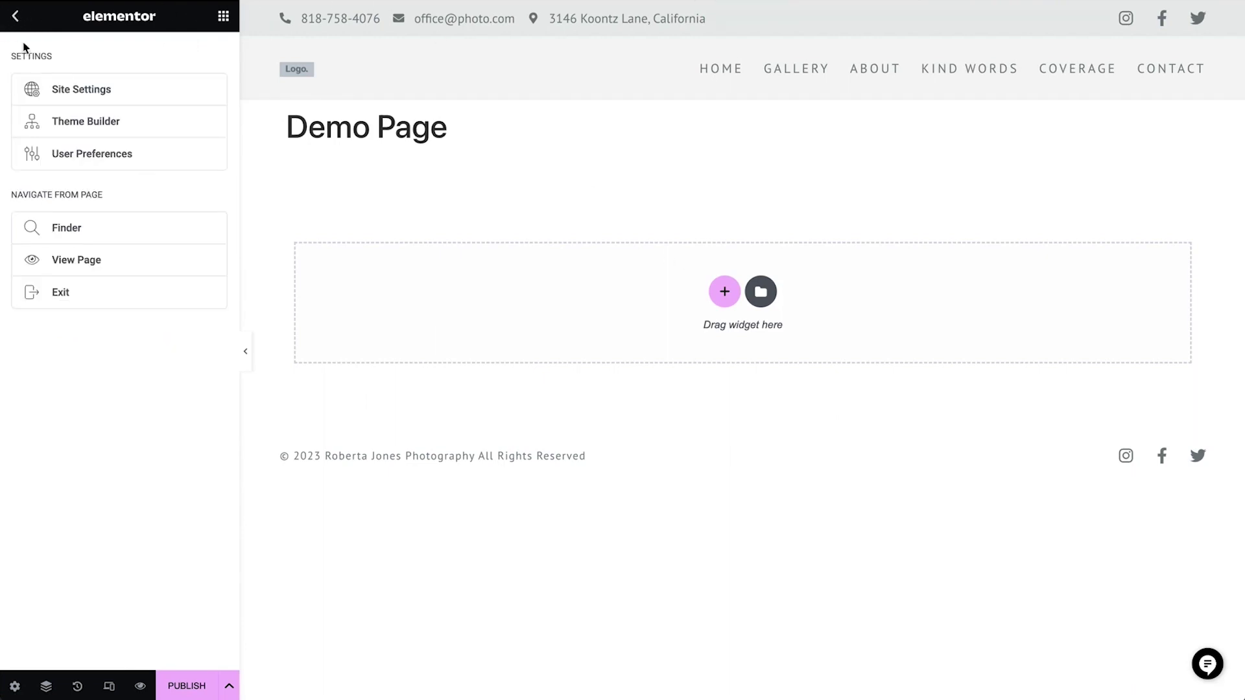
click(91, 298)
click(24, 25)
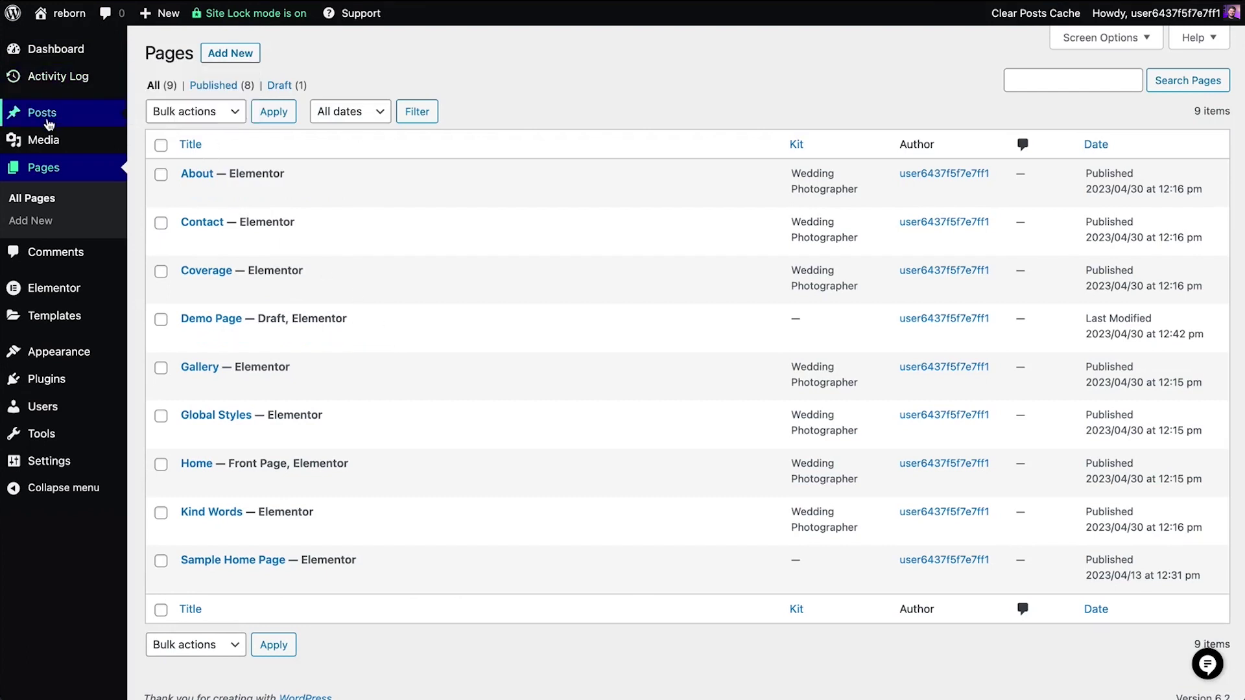
Open the list of all posts and add a new post titled New Post
mouse_move(46, 112)
click(164, 121)
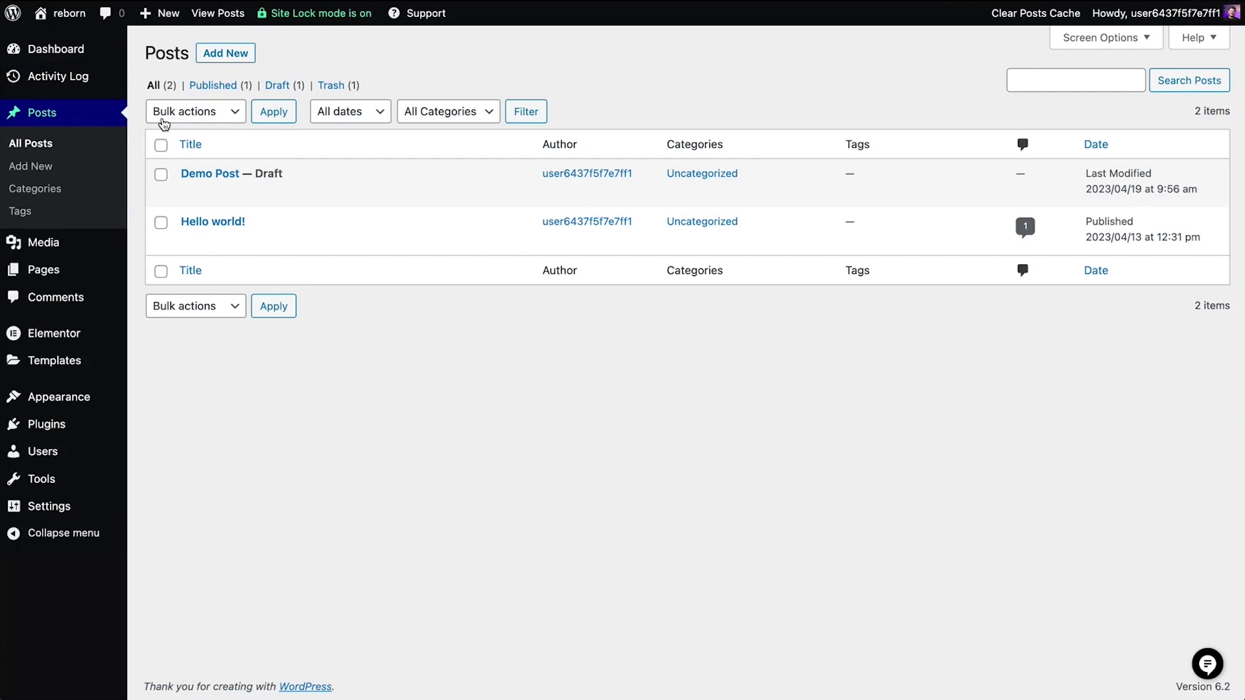
click(227, 54)
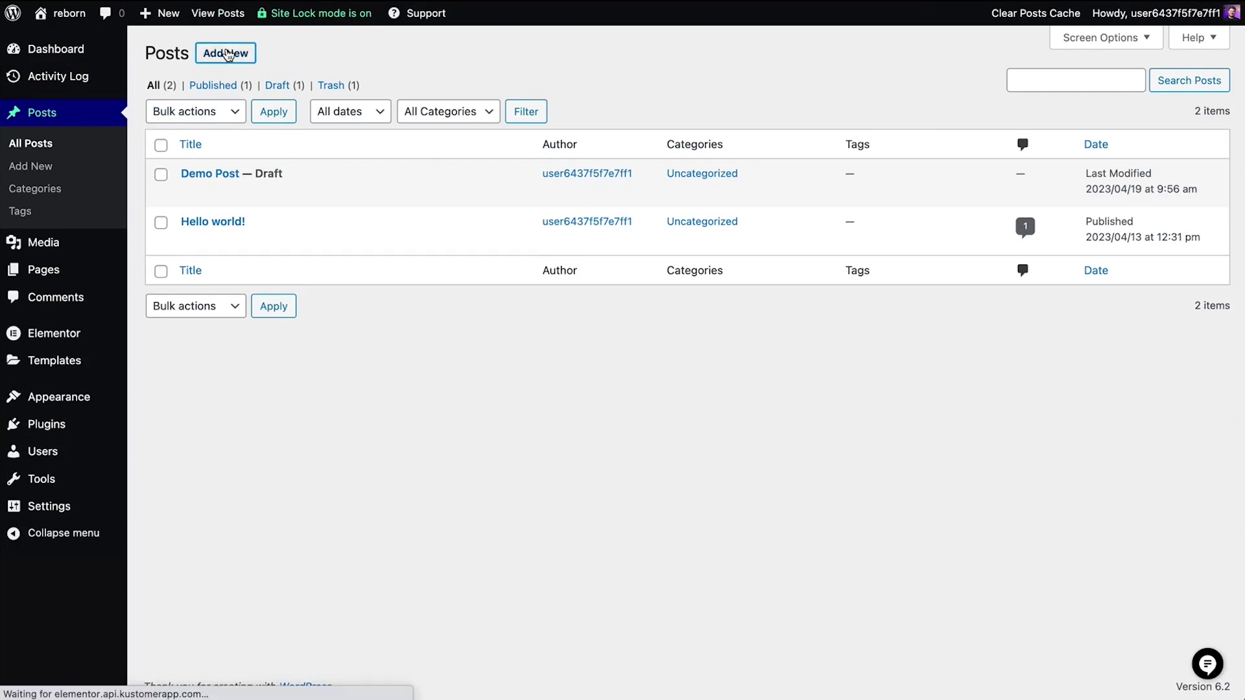
text(New Post)
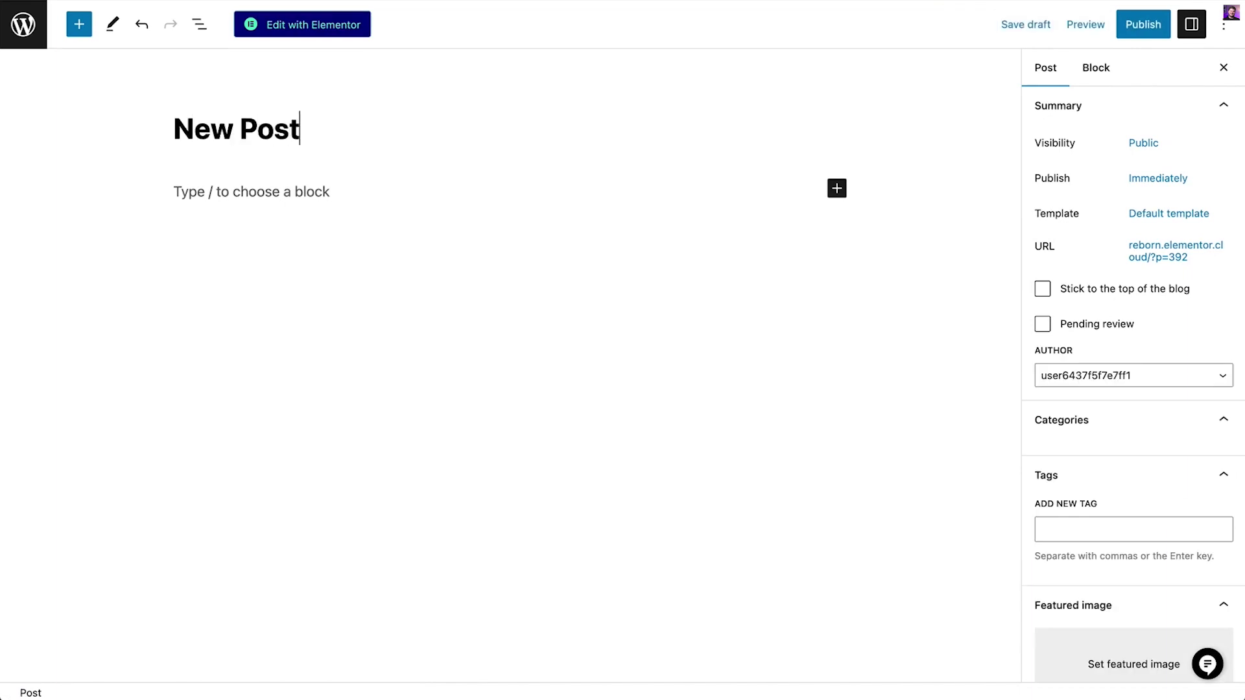
Look through the post's settings for categories, tags, featured image and excerpt
scroll(1087, 666, down, 3)
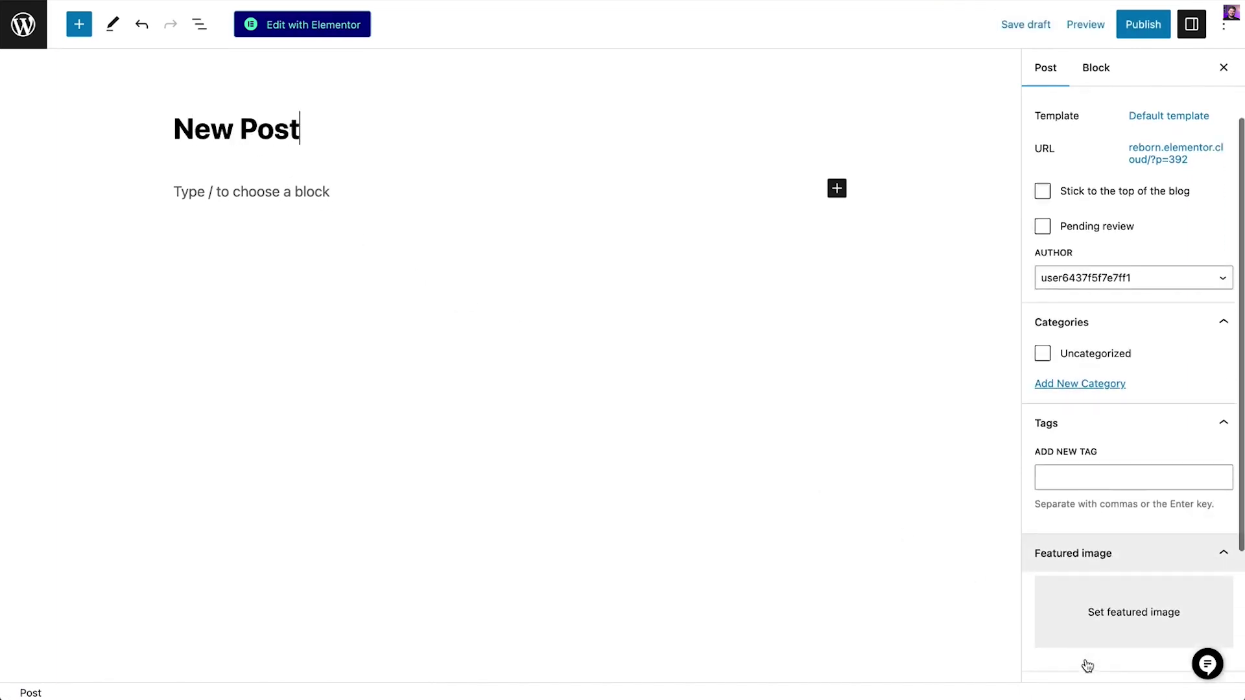
scroll(1087, 666, down, 3)
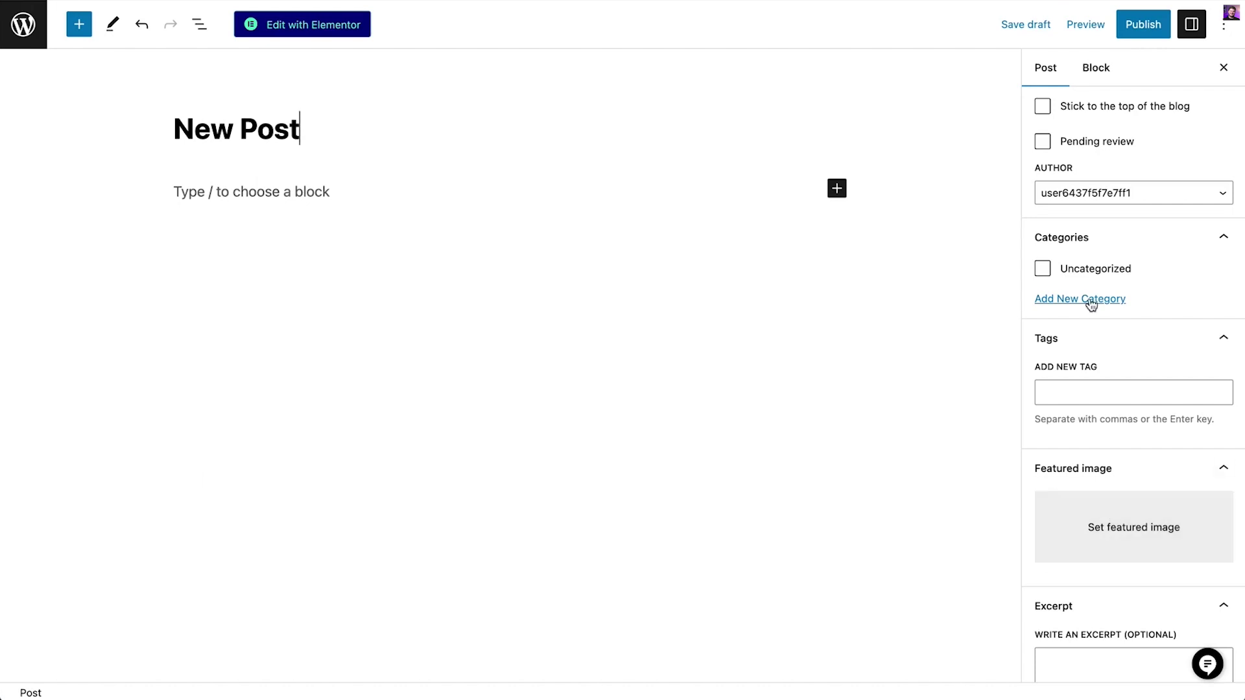
click(1079, 392)
scroll(1070, 626, down, 3)
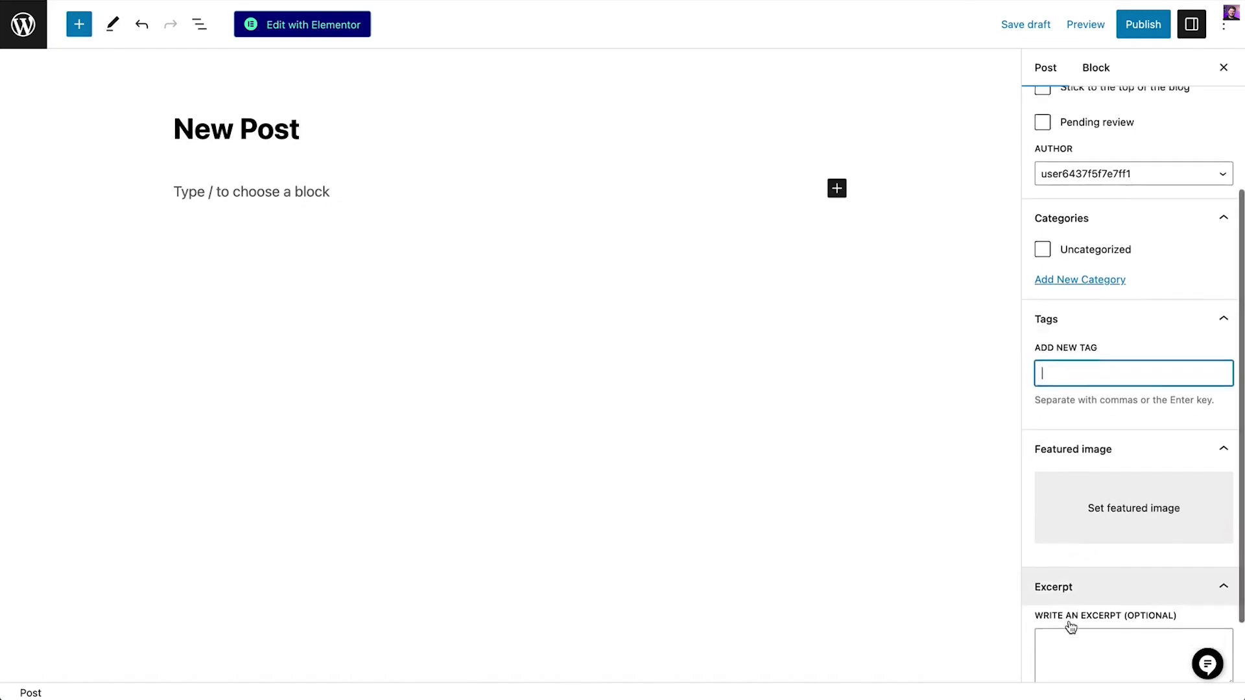
click(1081, 583)
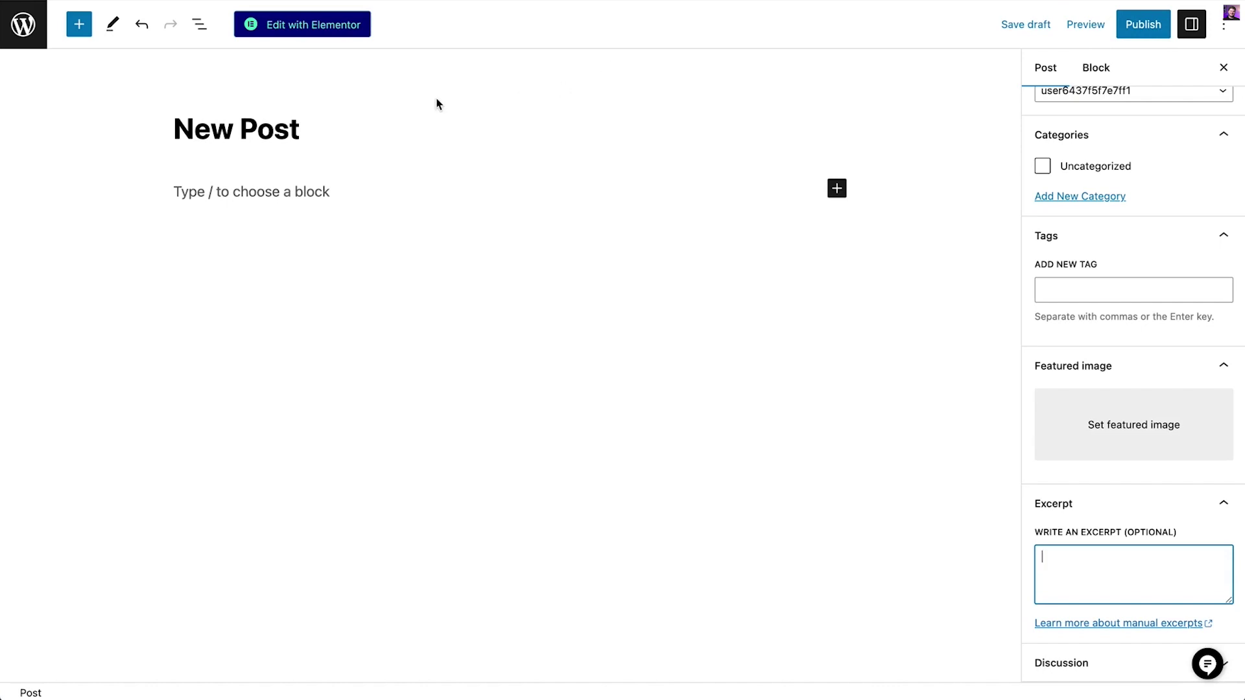
Write Lorem ipsum as the post's first paragraph and bring up the block choices on a new line below
click(171, 197)
text(Lorem ipsum)
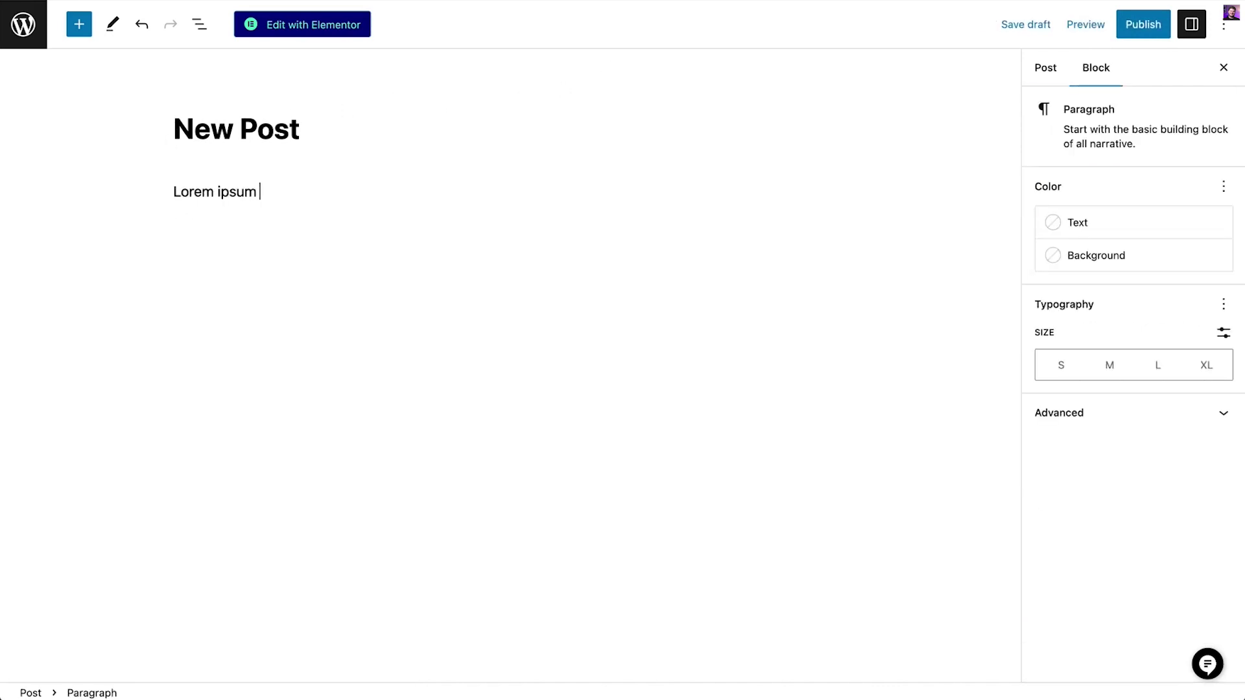
key(Return)
text(/)
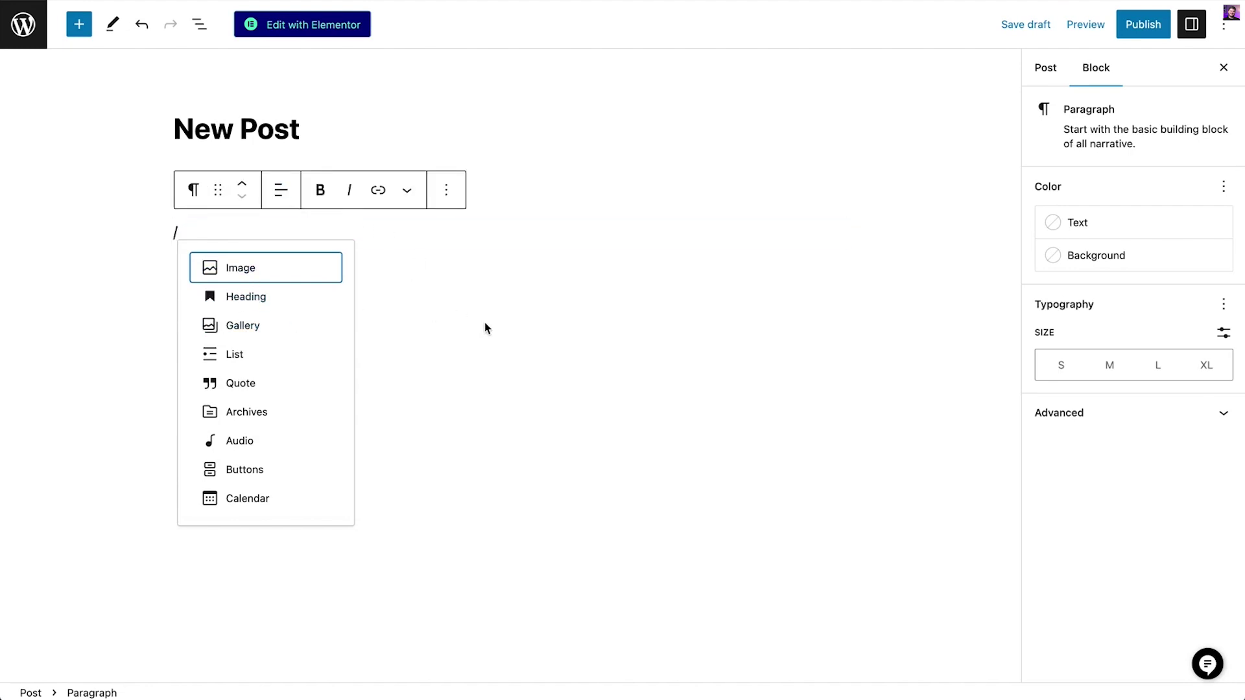
View the new post in the Elementor editor and exit back to WordPress
click(282, 26)
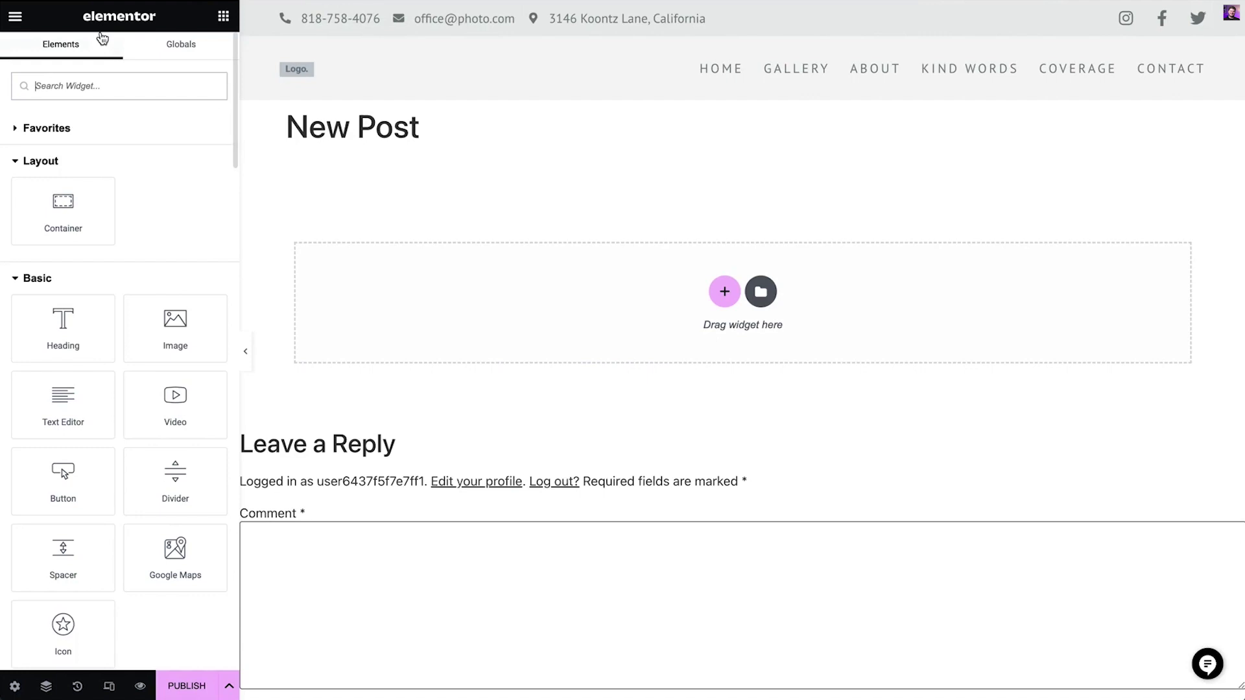
click(15, 16)
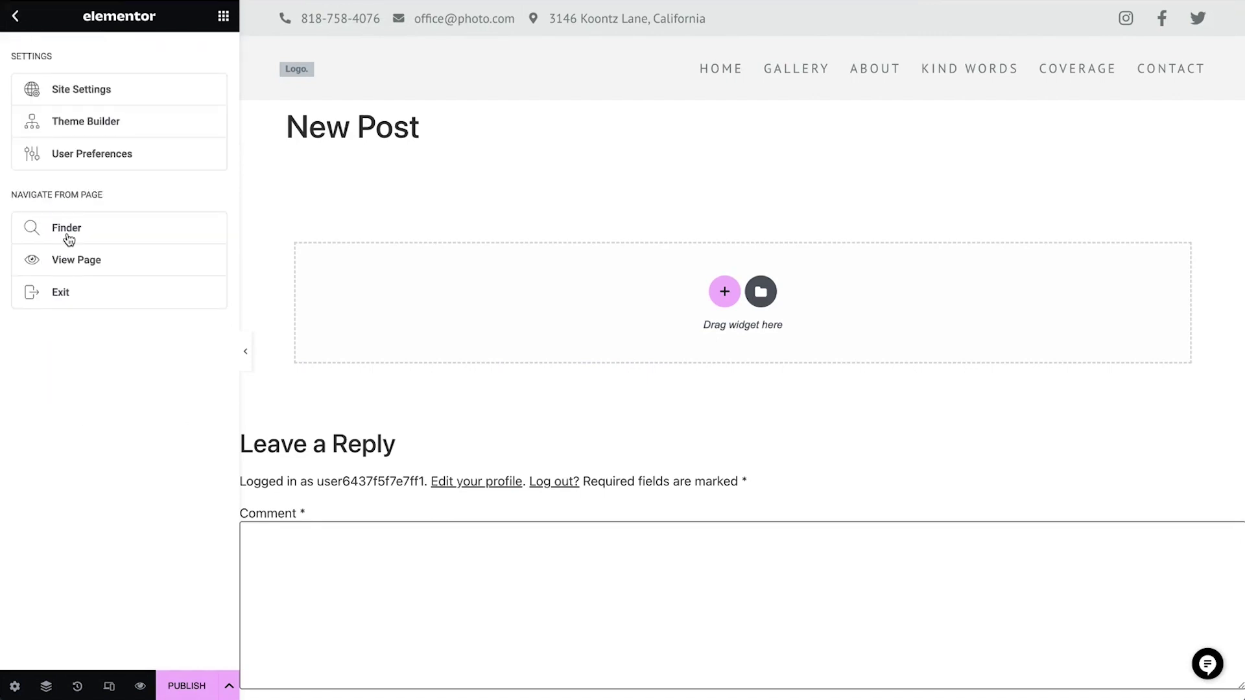
click(61, 292)
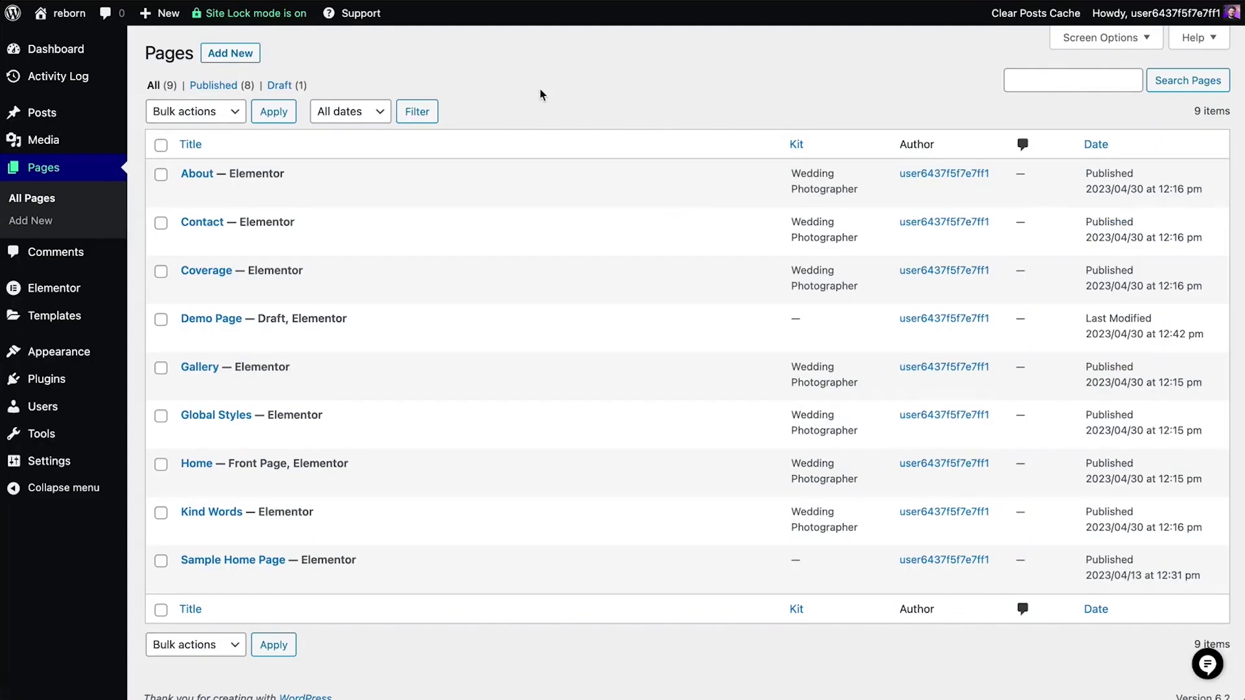
Open the Demo Page in the Elementor editor, and try adding a container to the canvas before deleting it
click(206, 342)
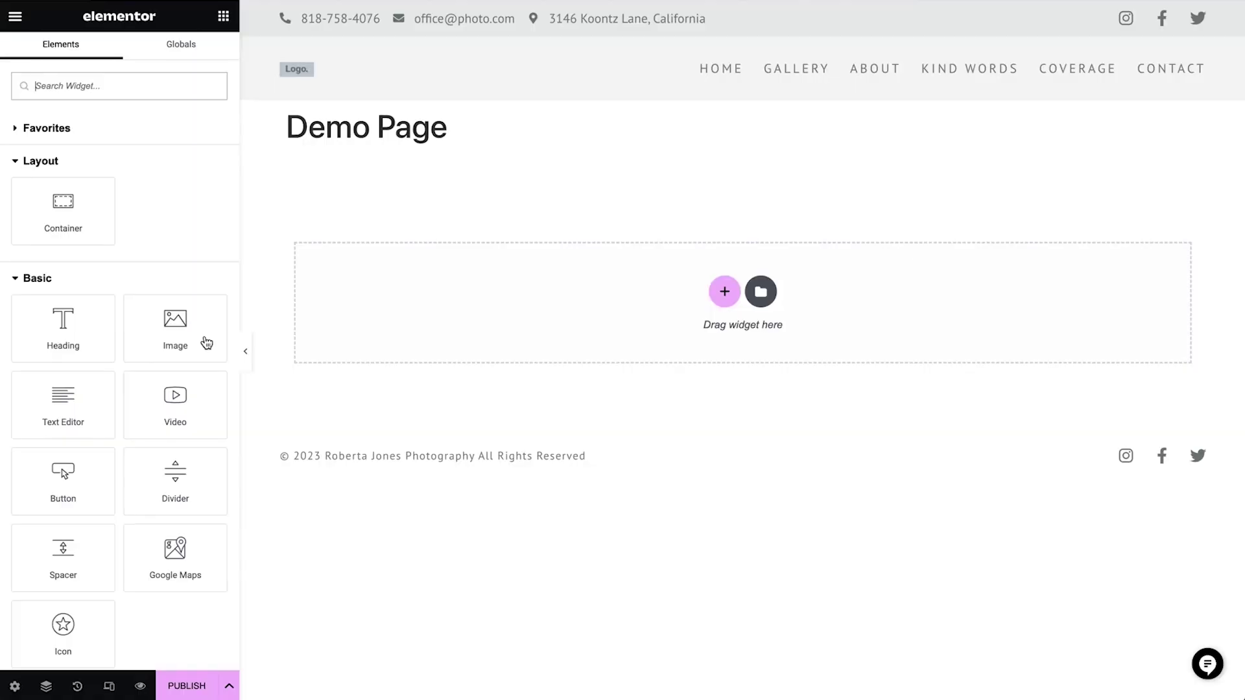
drag(91, 189, 479, 289)
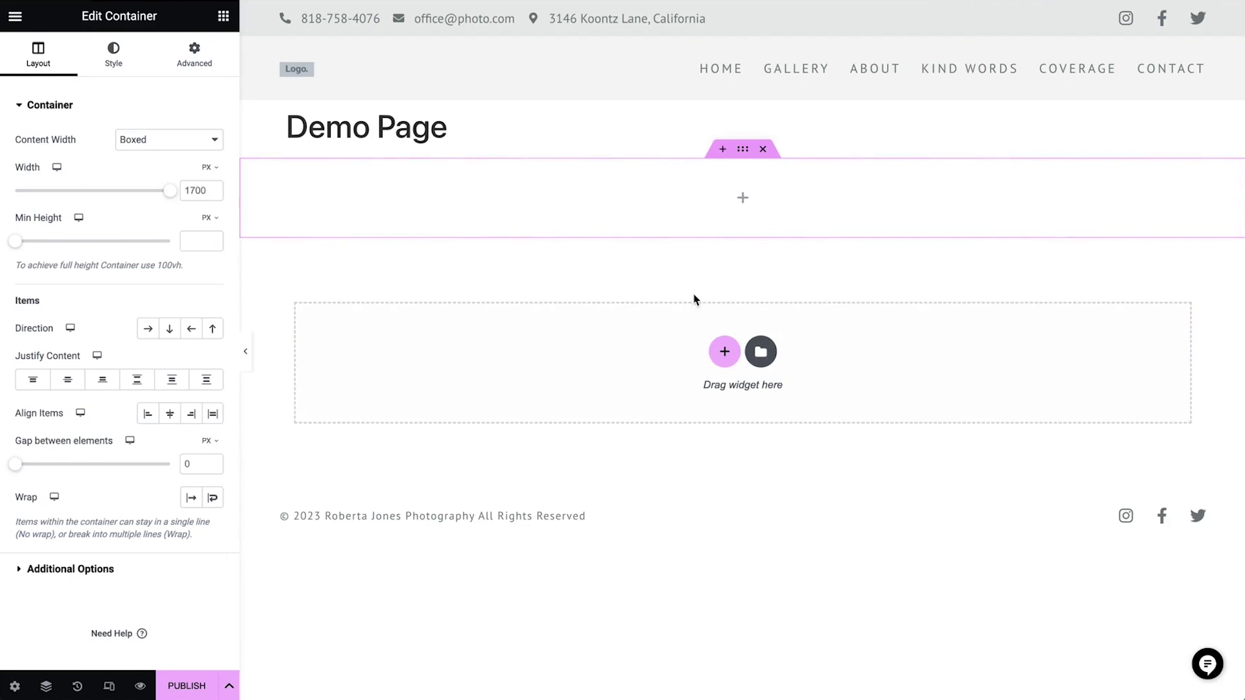
click(763, 151)
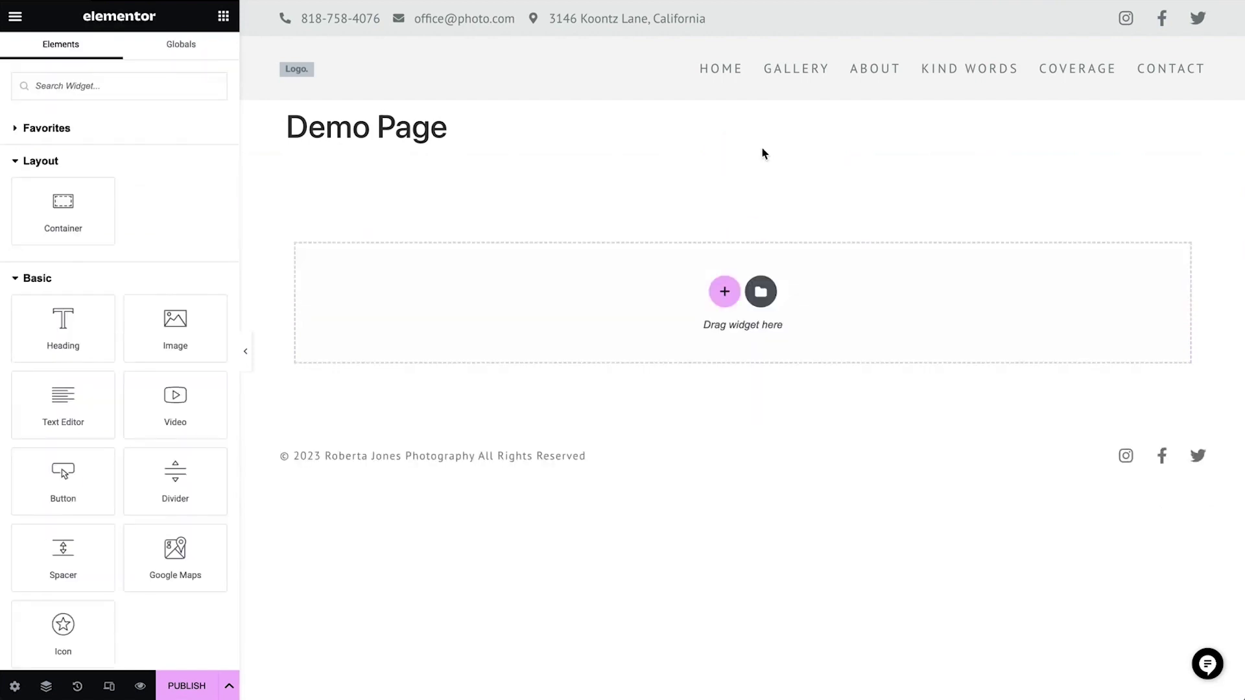
Add a single vertical container to the Demo Page and set its content width to Full Width
click(724, 293)
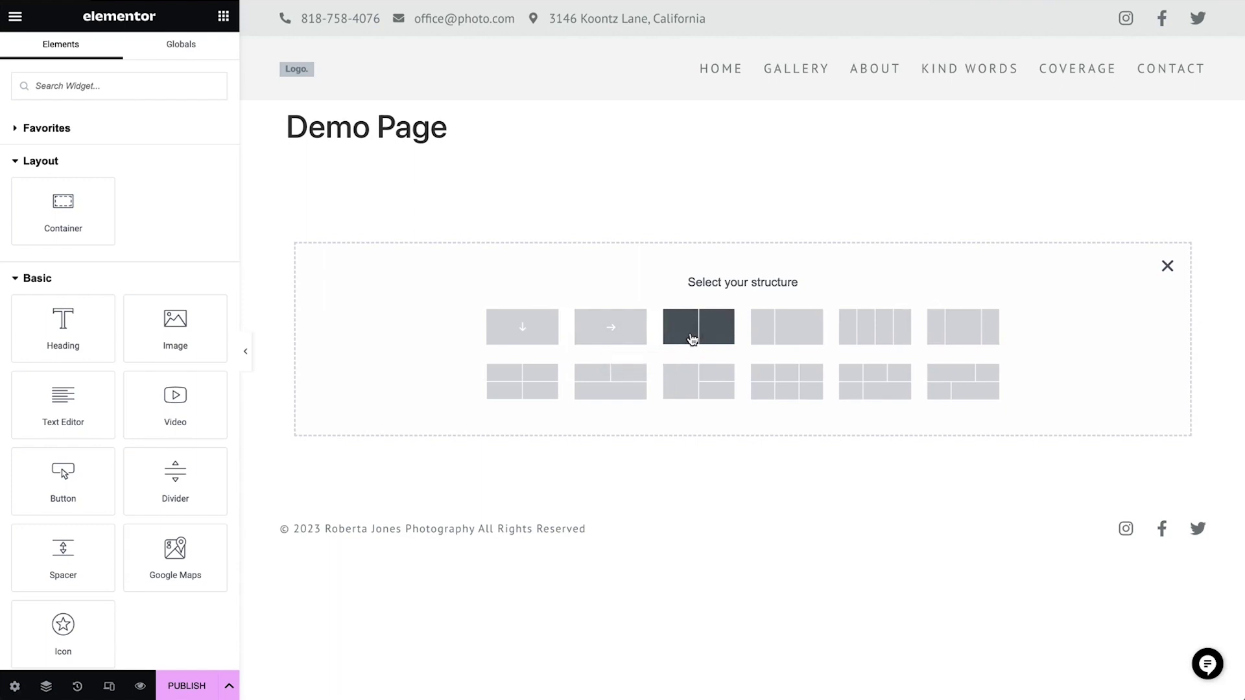
click(522, 327)
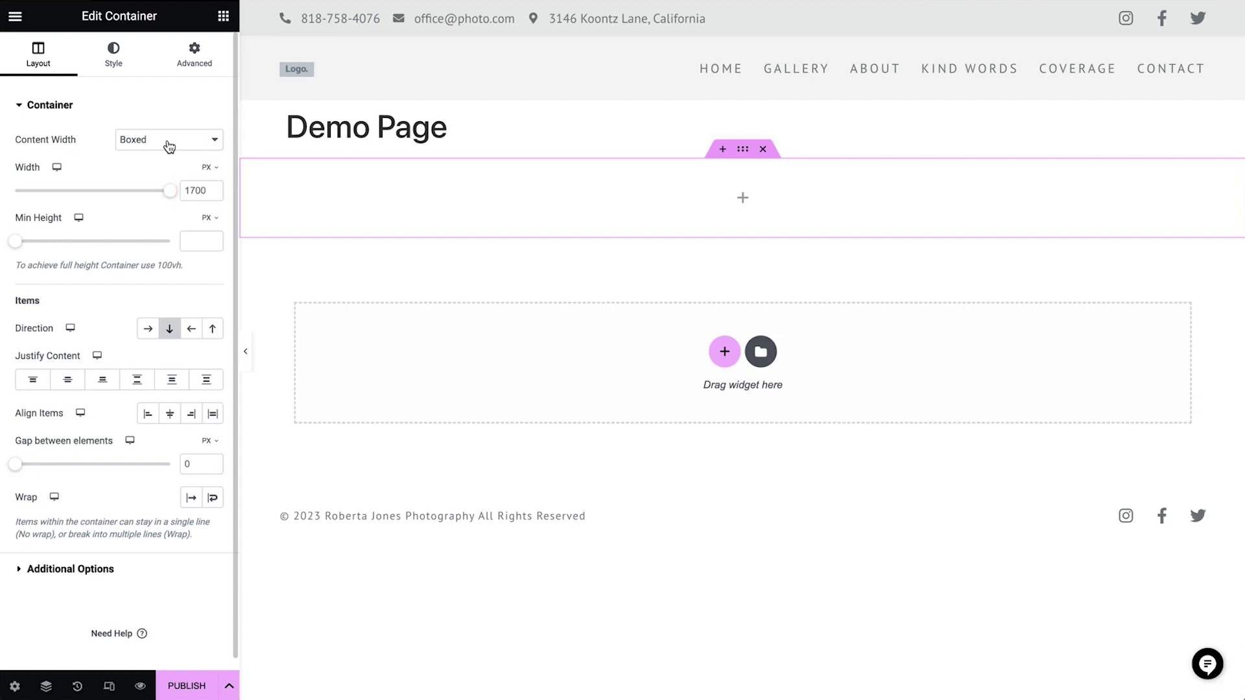
click(169, 146)
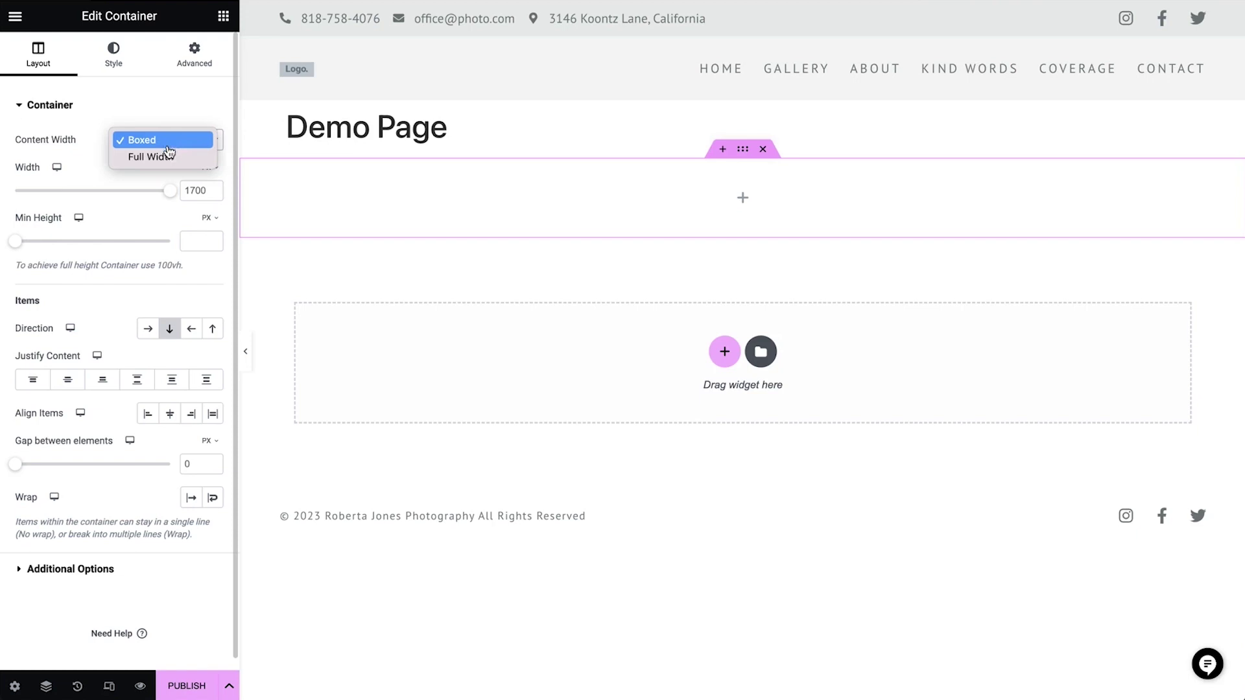
click(170, 162)
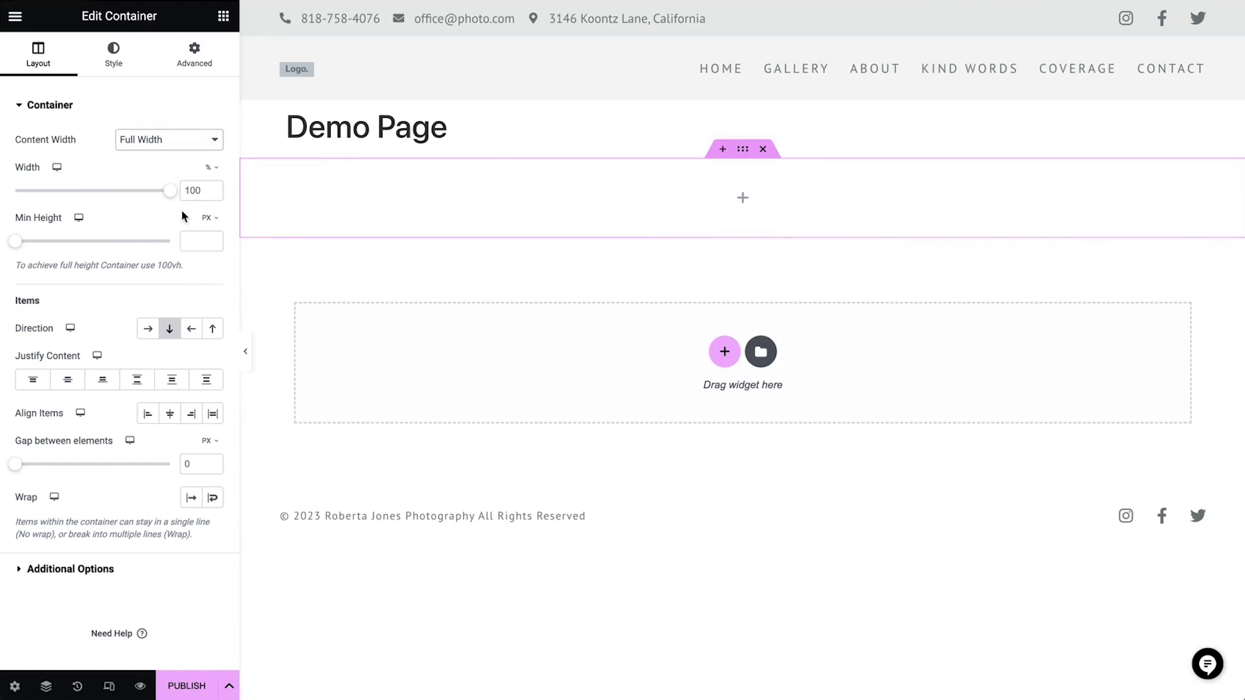
Try the container at 80% width and set it back to 100%
drag(168, 193, 139, 197)
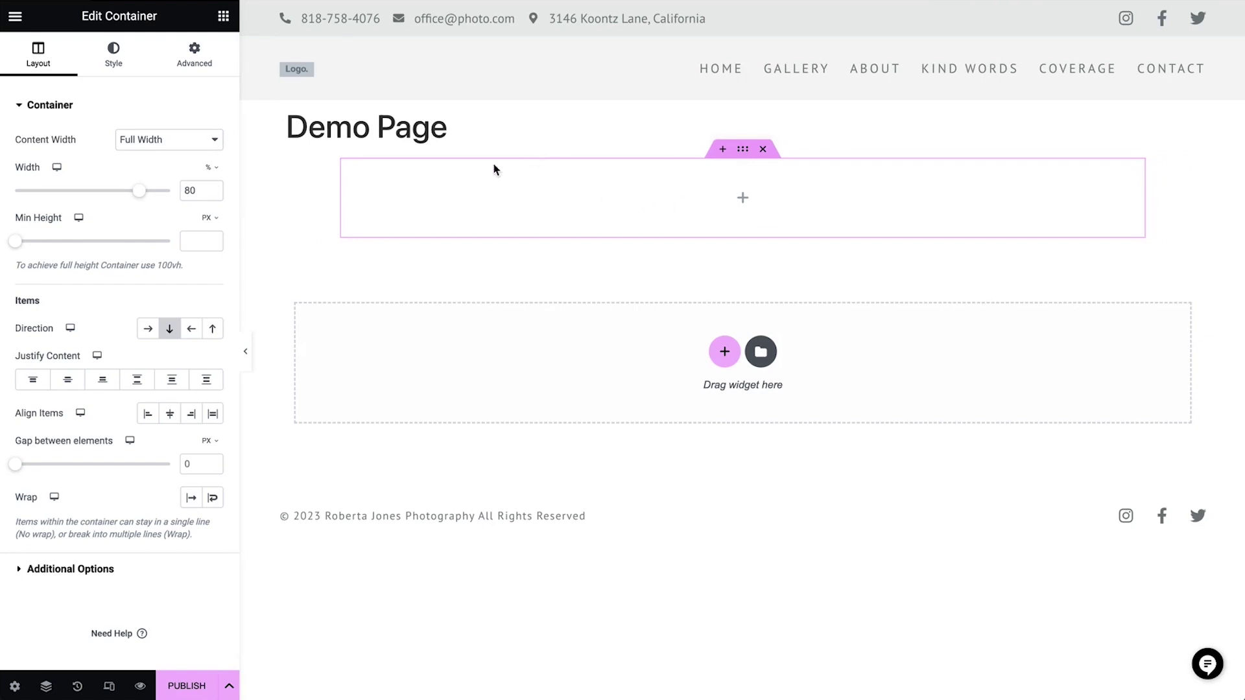
double_click(194, 190)
text(100)
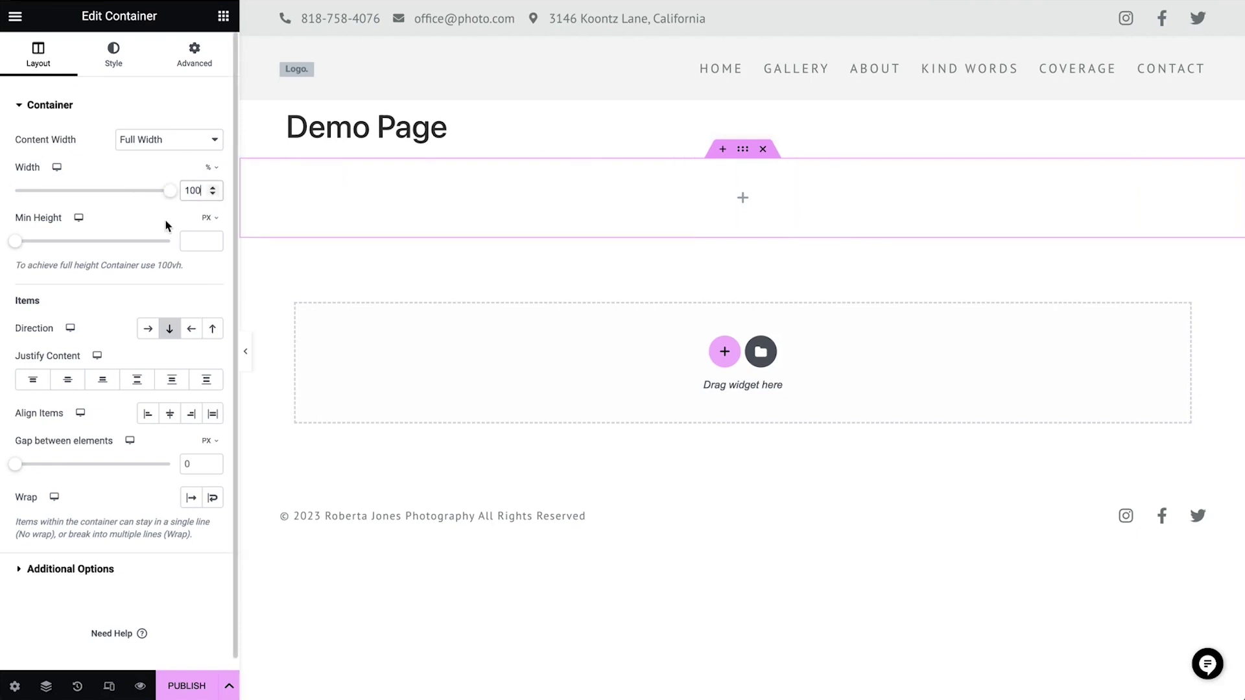
Set the container's minimum height to 575 px
click(191, 240)
drag(15, 241, 55, 244)
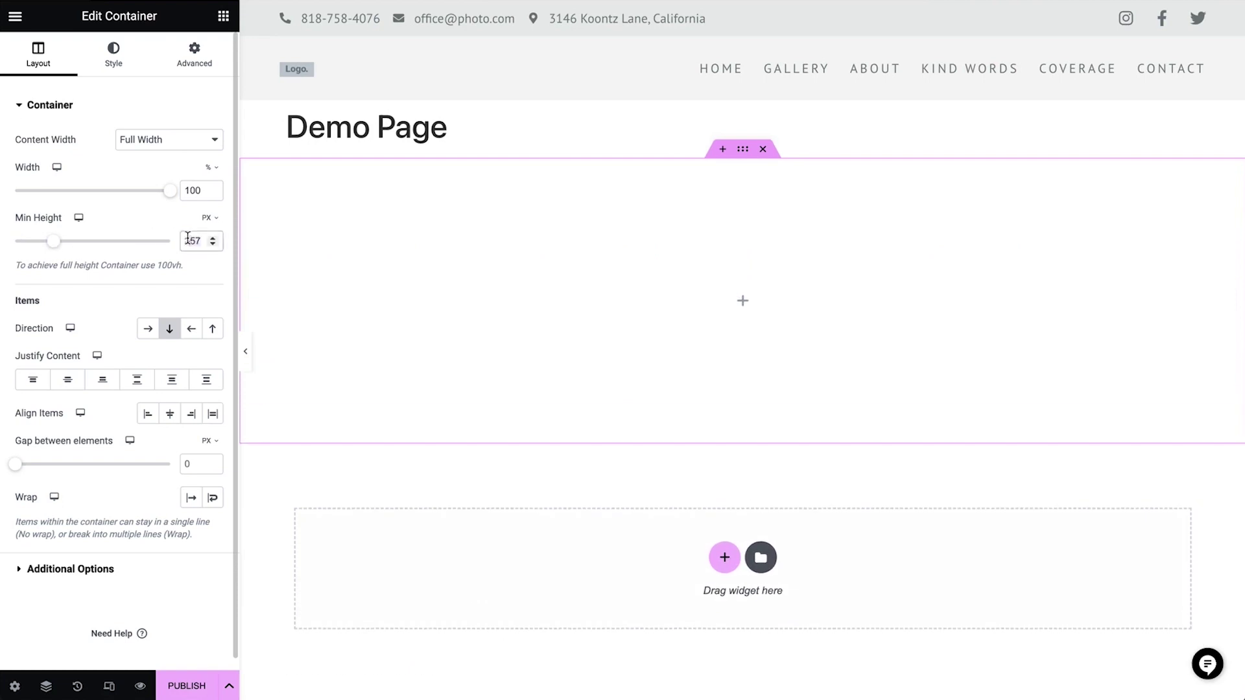
text(575)
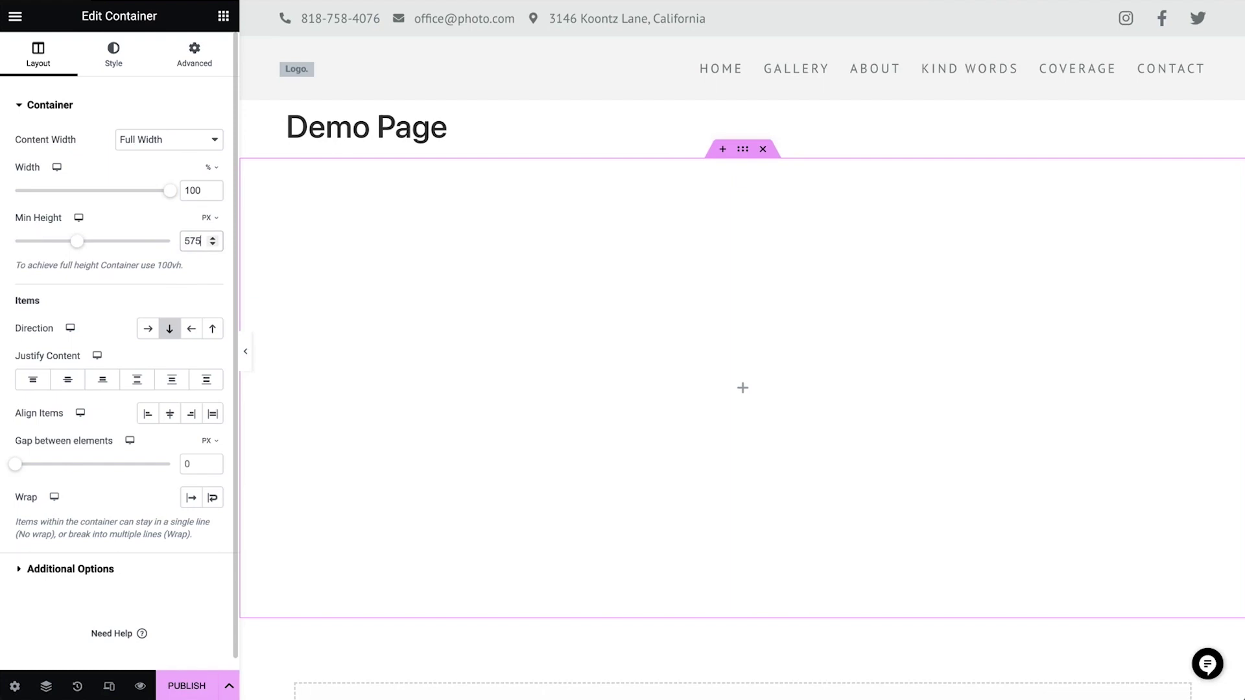
Try a minimum height of 35 VH on the container and return it to 575 px
click(208, 218)
click(208, 281)
click(201, 241)
text(35)
click(212, 222)
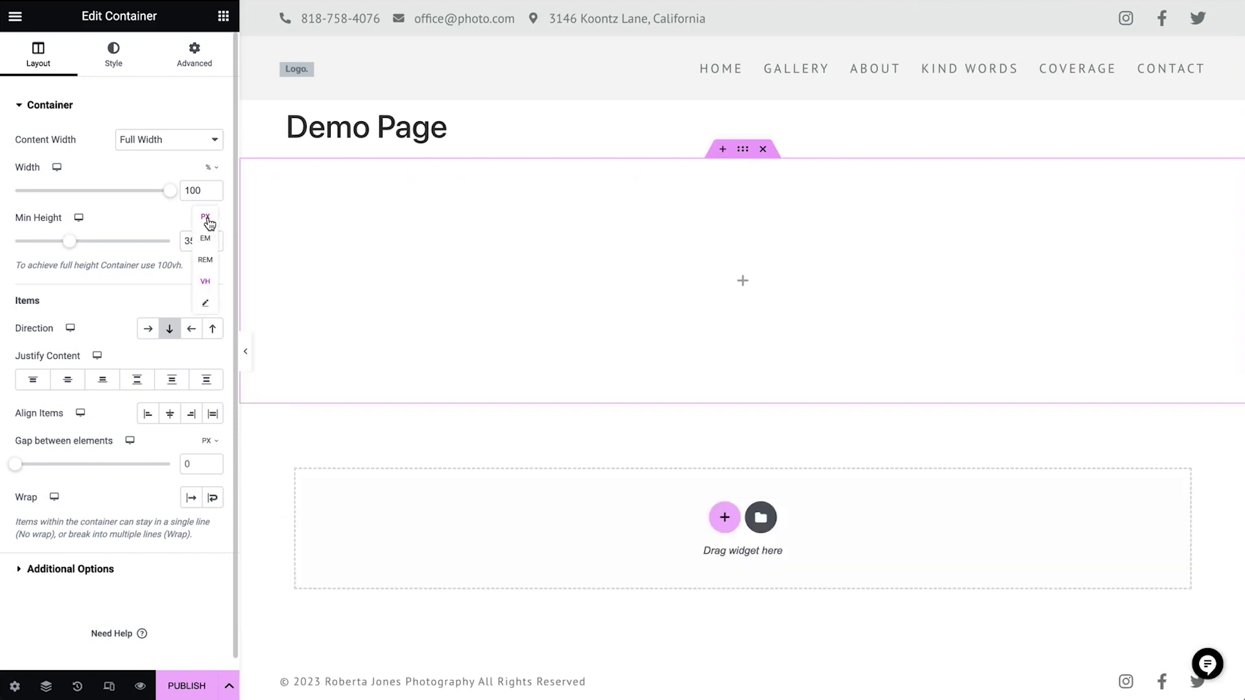
click(208, 218)
click(202, 238)
text(575)
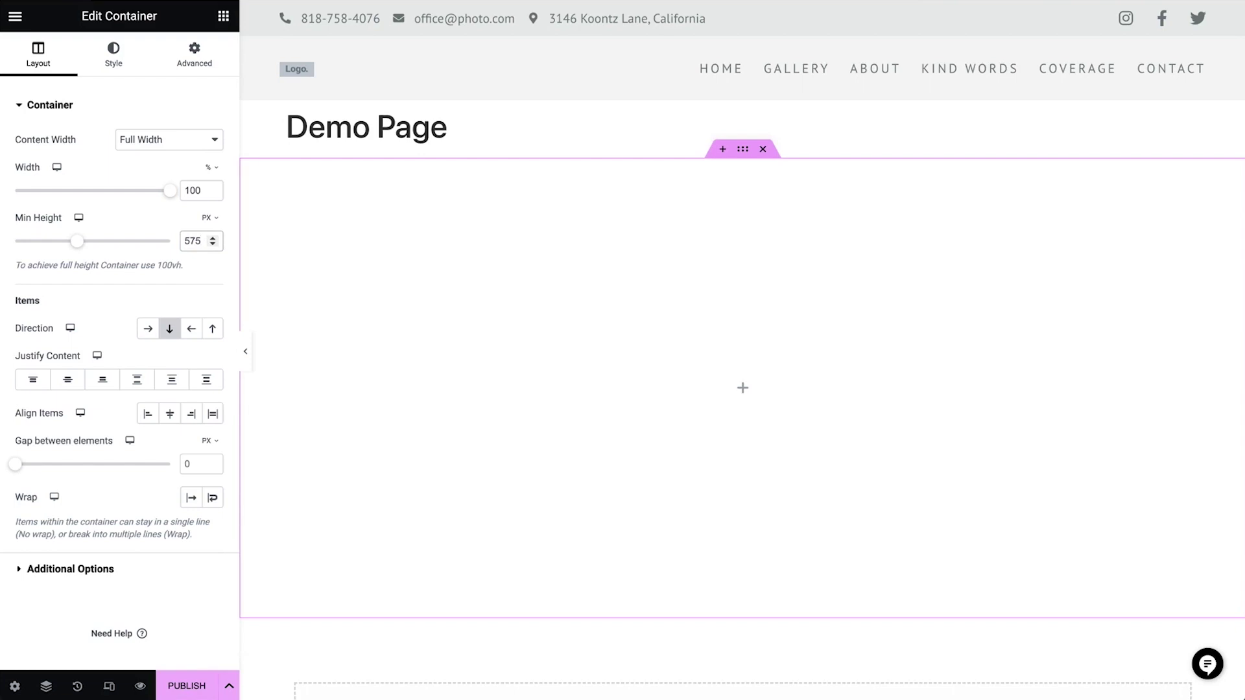
Give the container a Classic background and pick a light pink background color
click(117, 59)
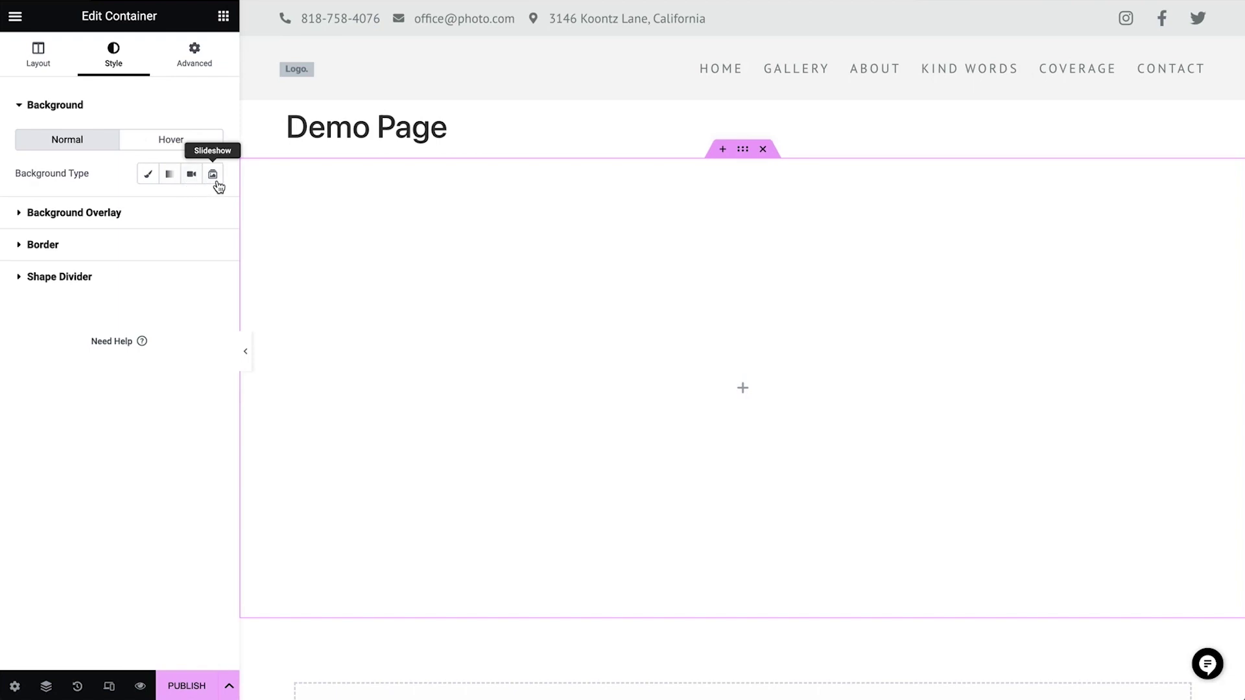
click(144, 184)
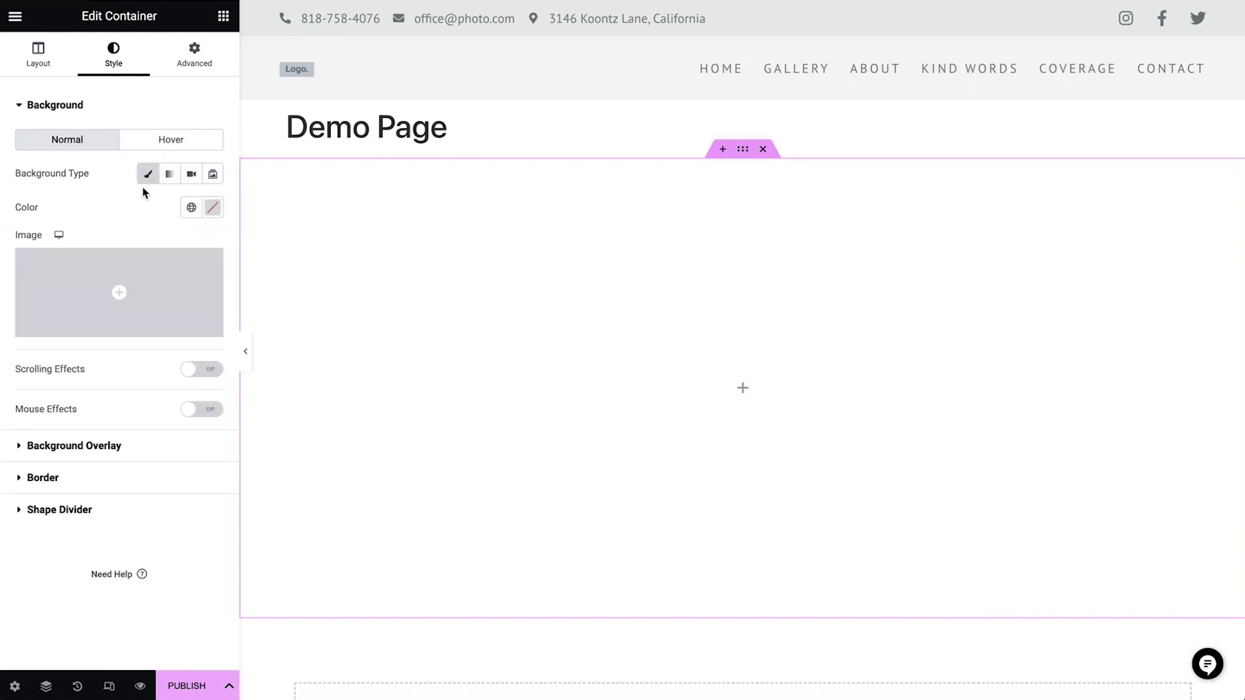
click(212, 209)
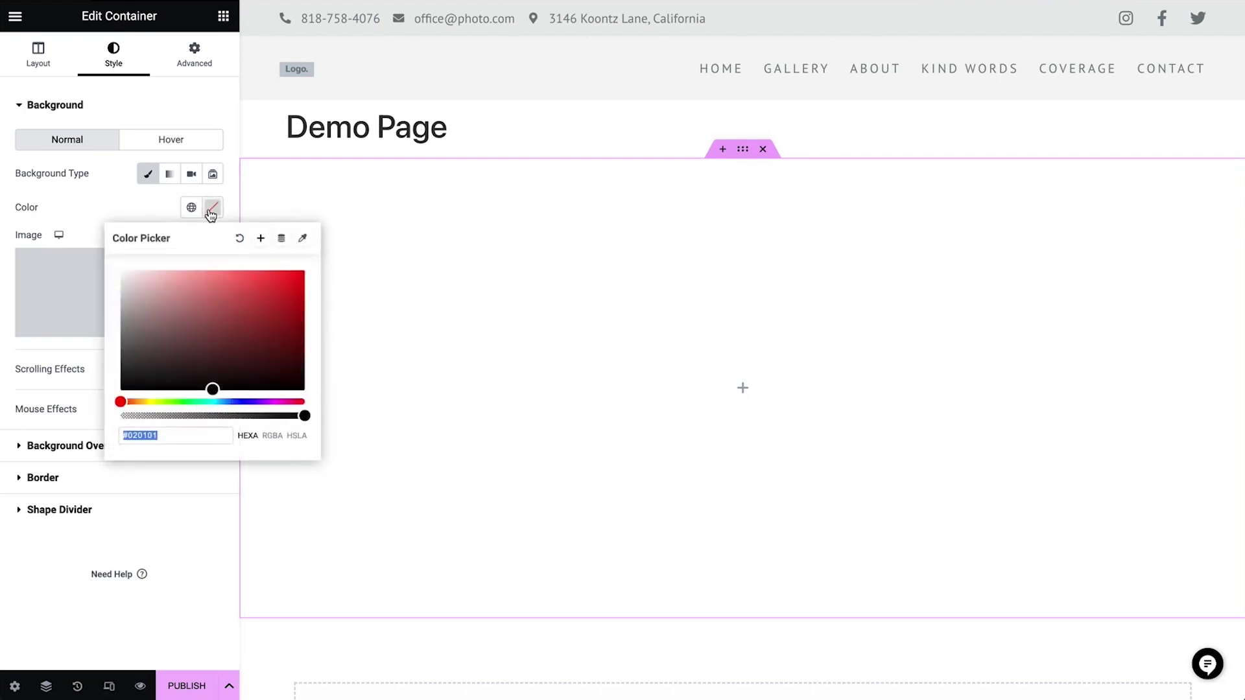
drag(213, 387, 139, 251)
click(91, 216)
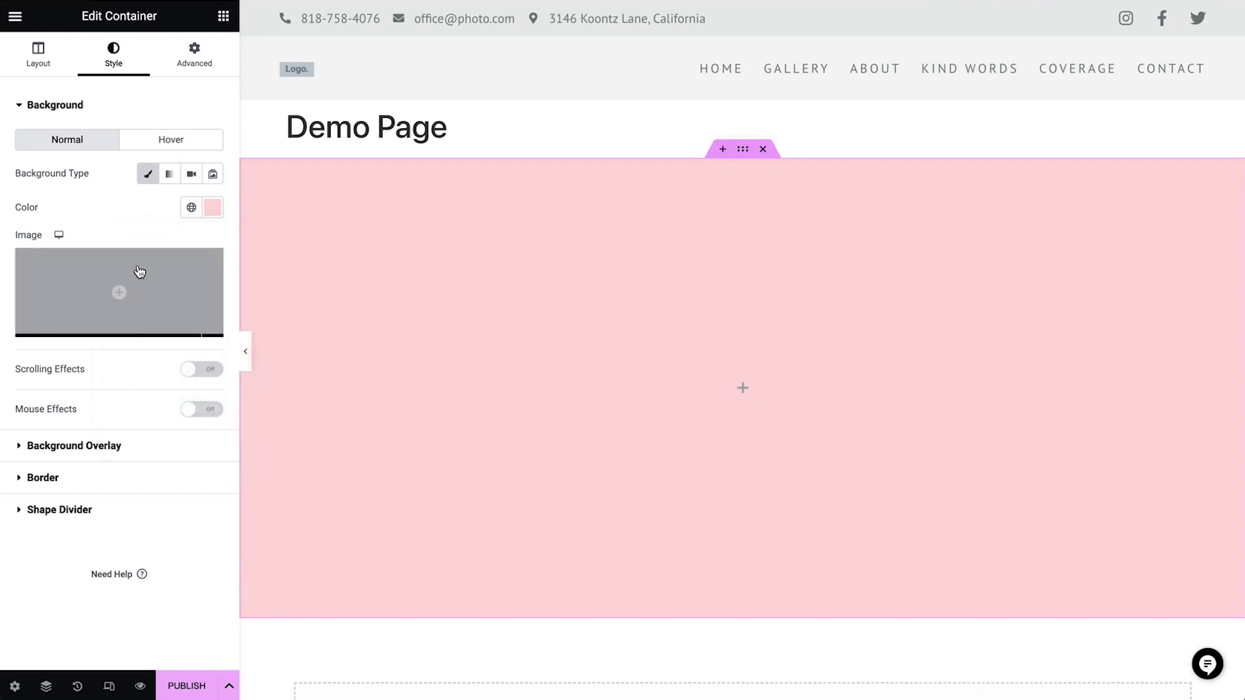
Use contact_gallery1.jpg from the media library as the container's background image and set it to No-repeat
click(148, 279)
click(265, 203)
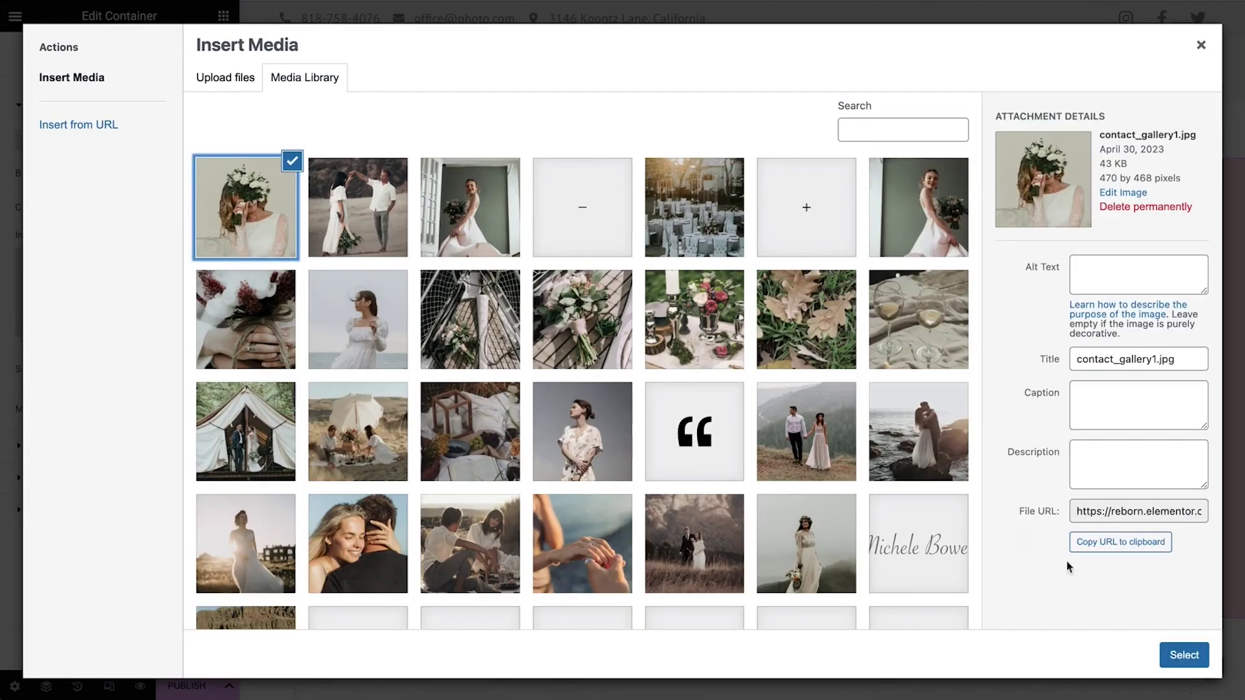
click(1185, 657)
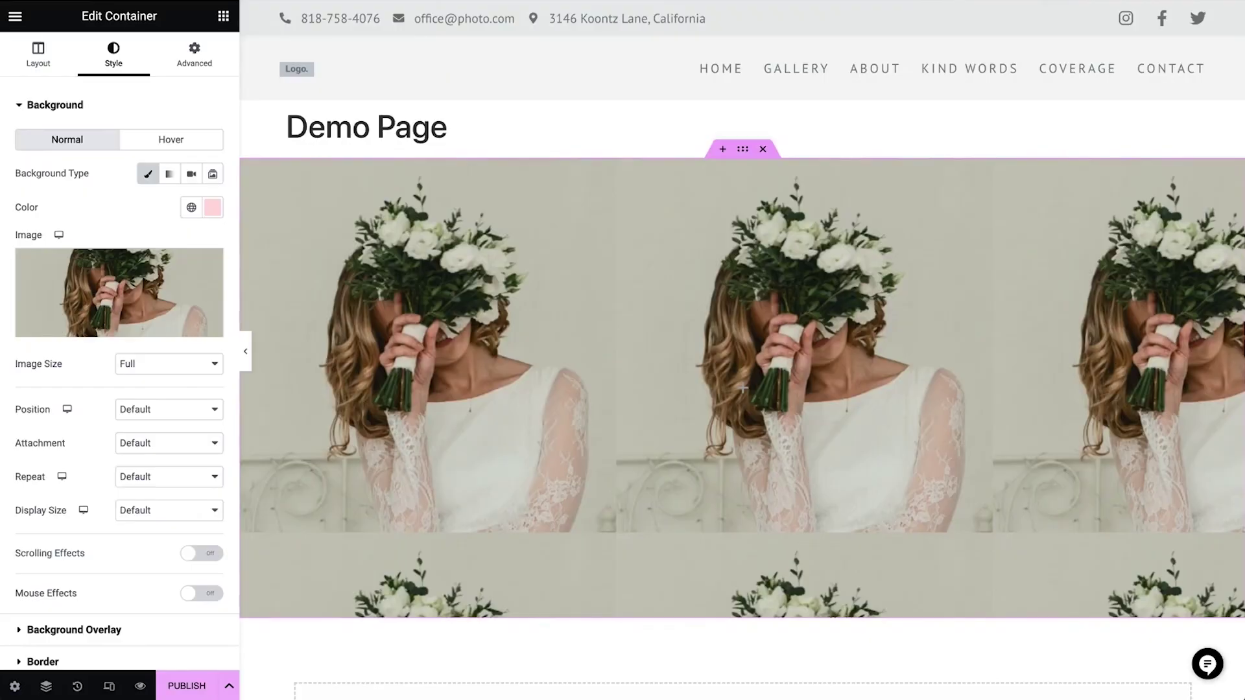
click(155, 479)
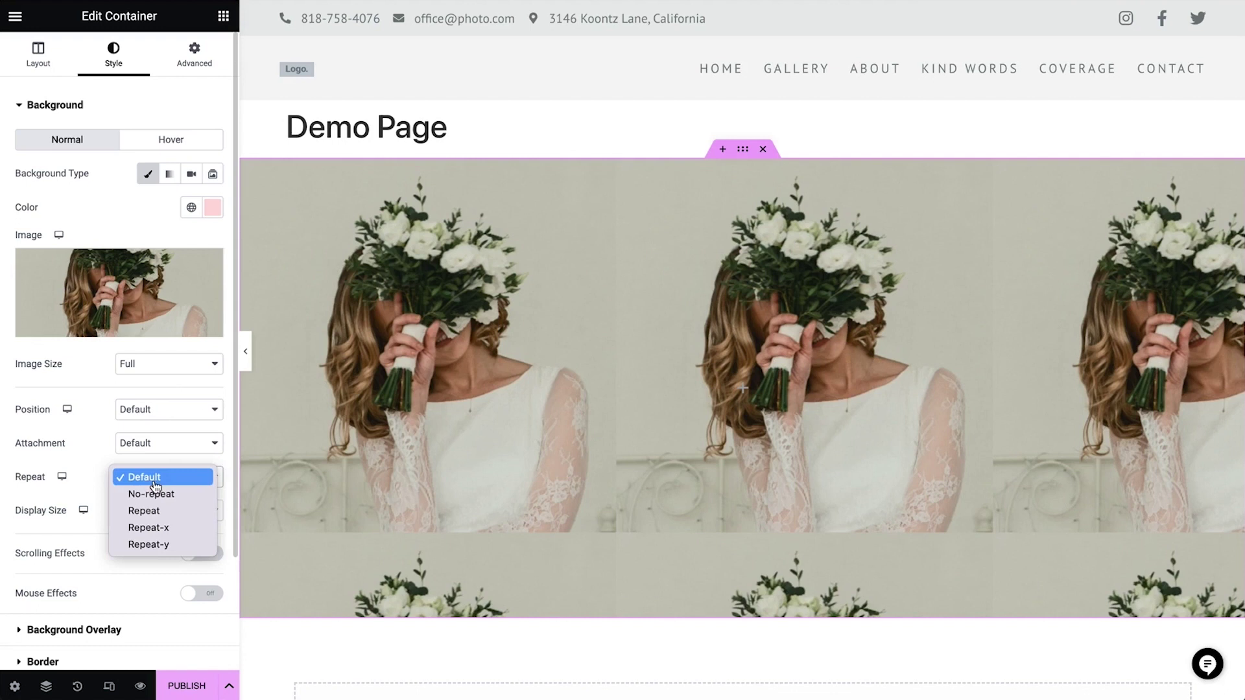
click(155, 493)
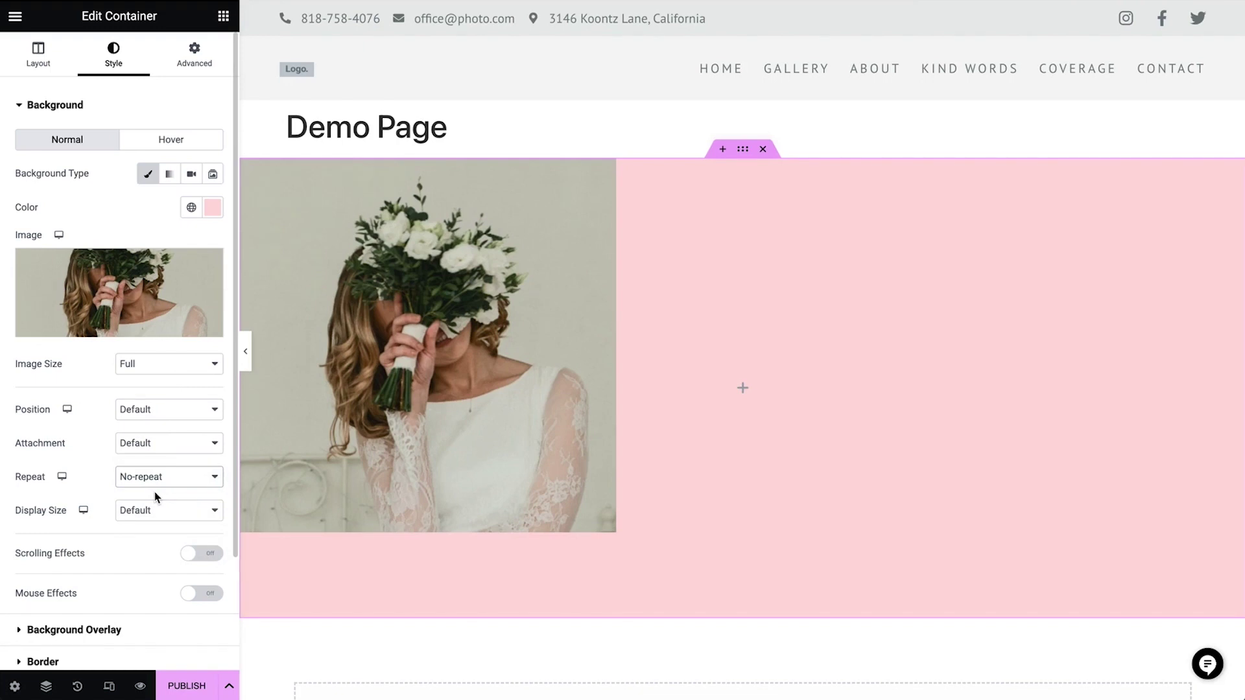
Try the background image at Top Right, place it Center Center instead, and set its display size to Cover
click(154, 410)
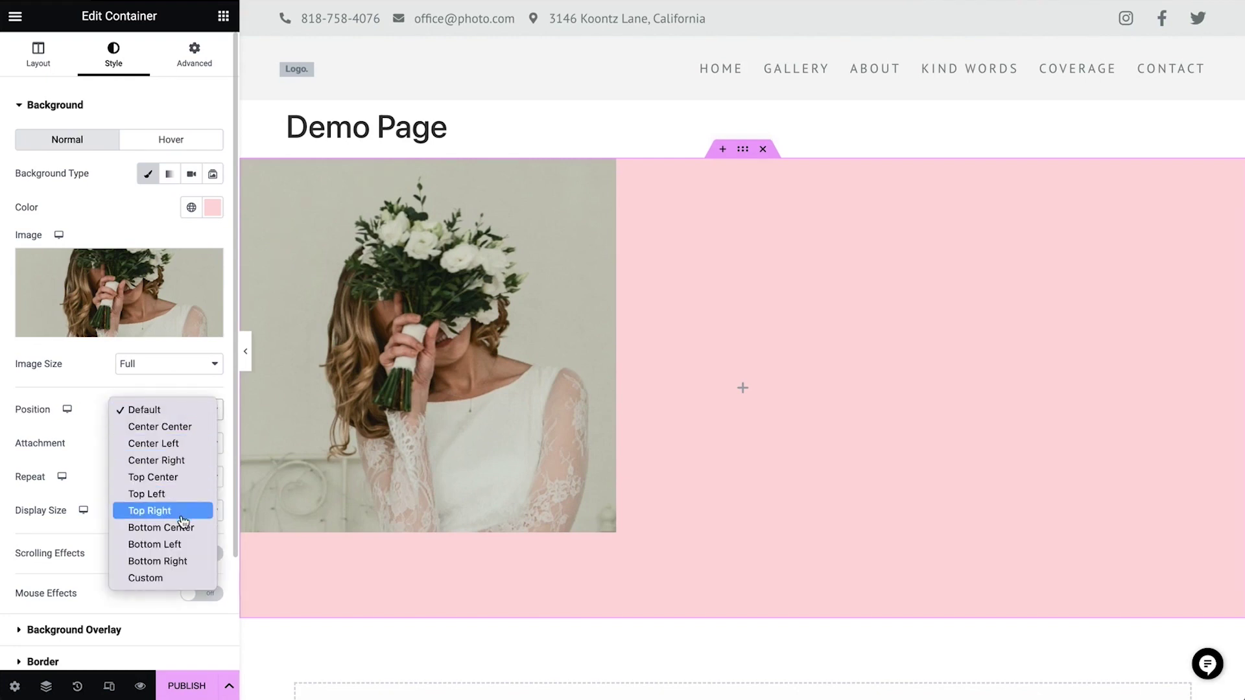
click(162, 511)
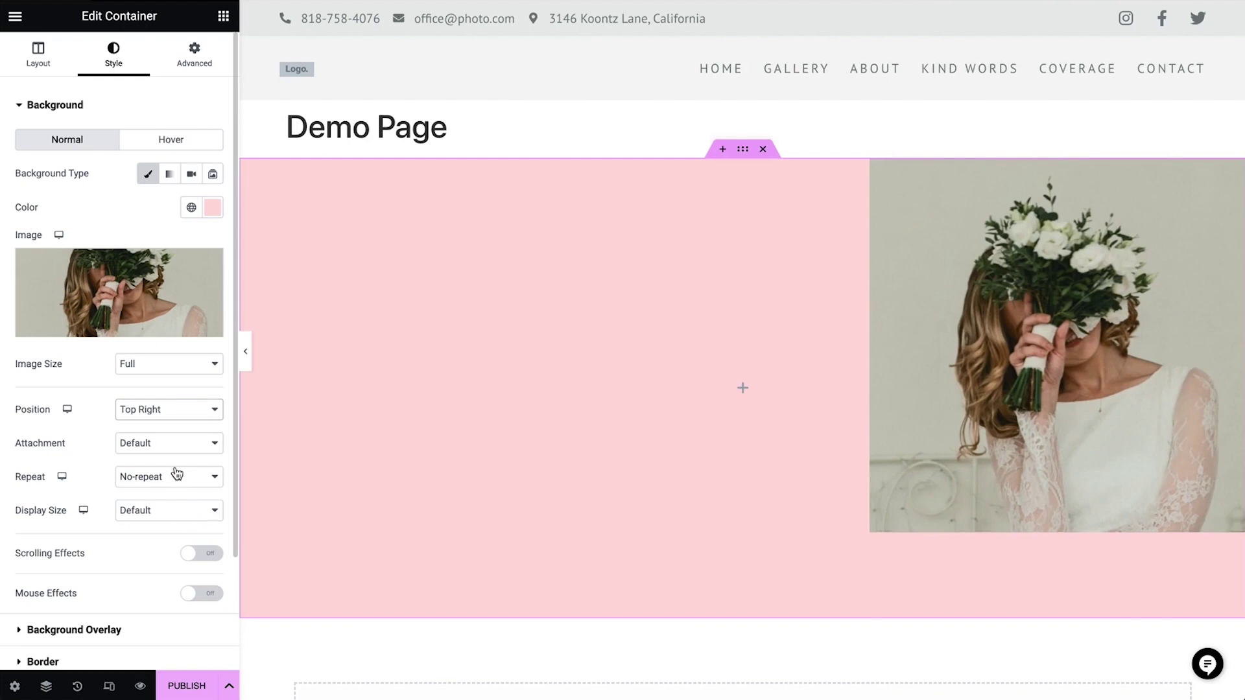
click(173, 415)
click(186, 331)
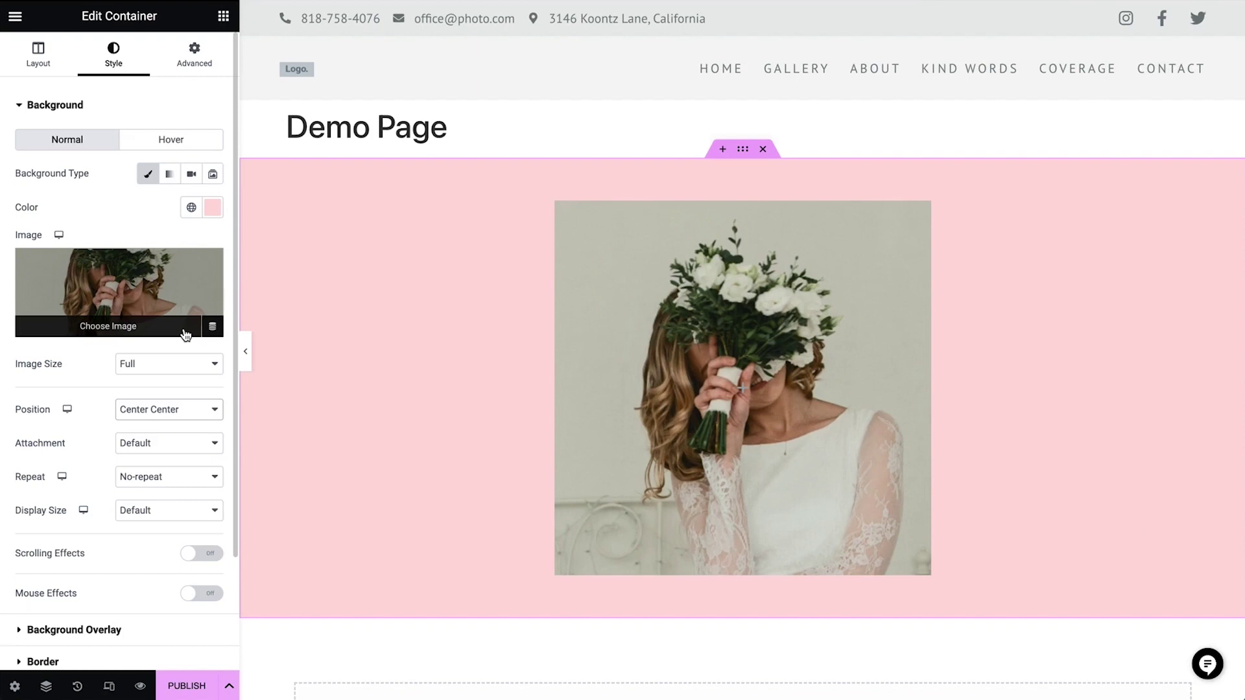
click(169, 516)
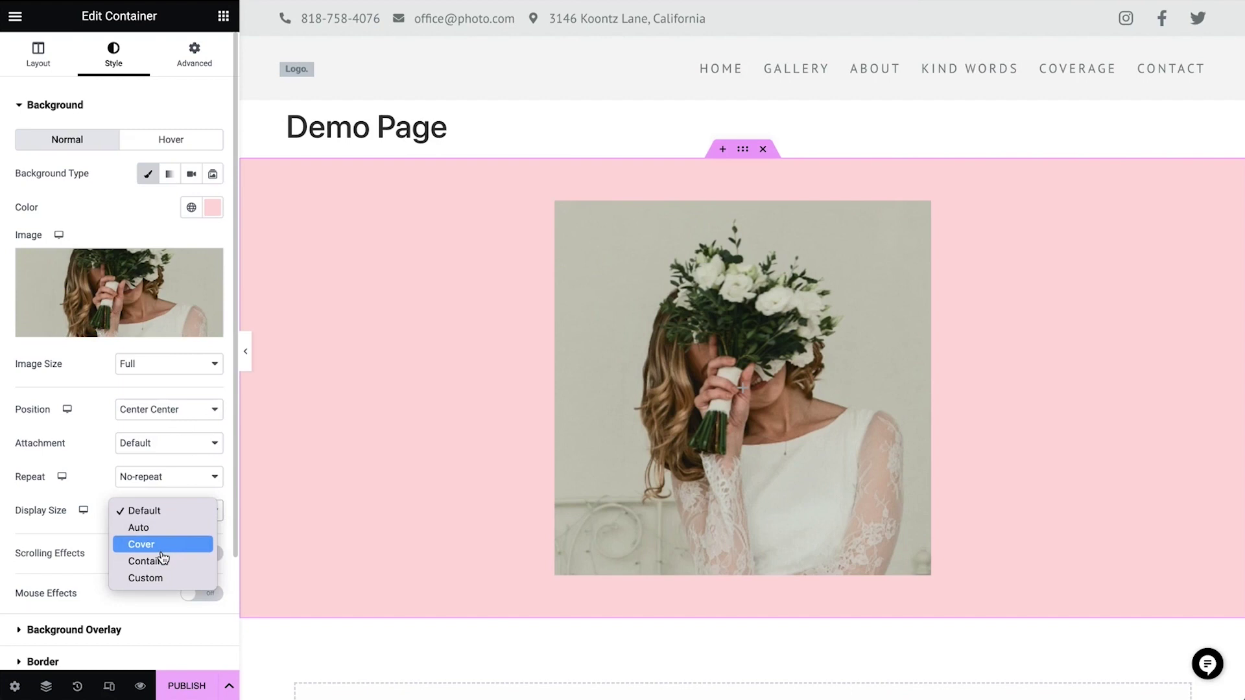
click(162, 551)
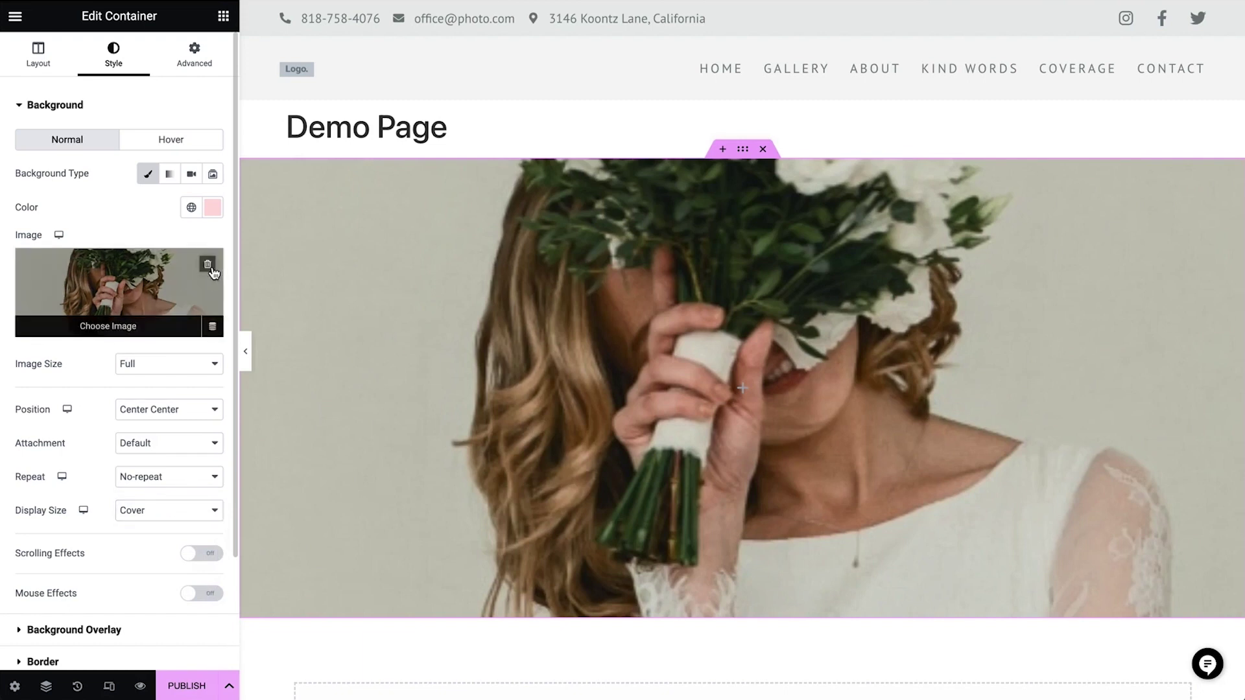
Remove the container's background image and change its background color to white
click(212, 325)
click(220, 213)
drag(188, 280, 82, 214)
click(118, 204)
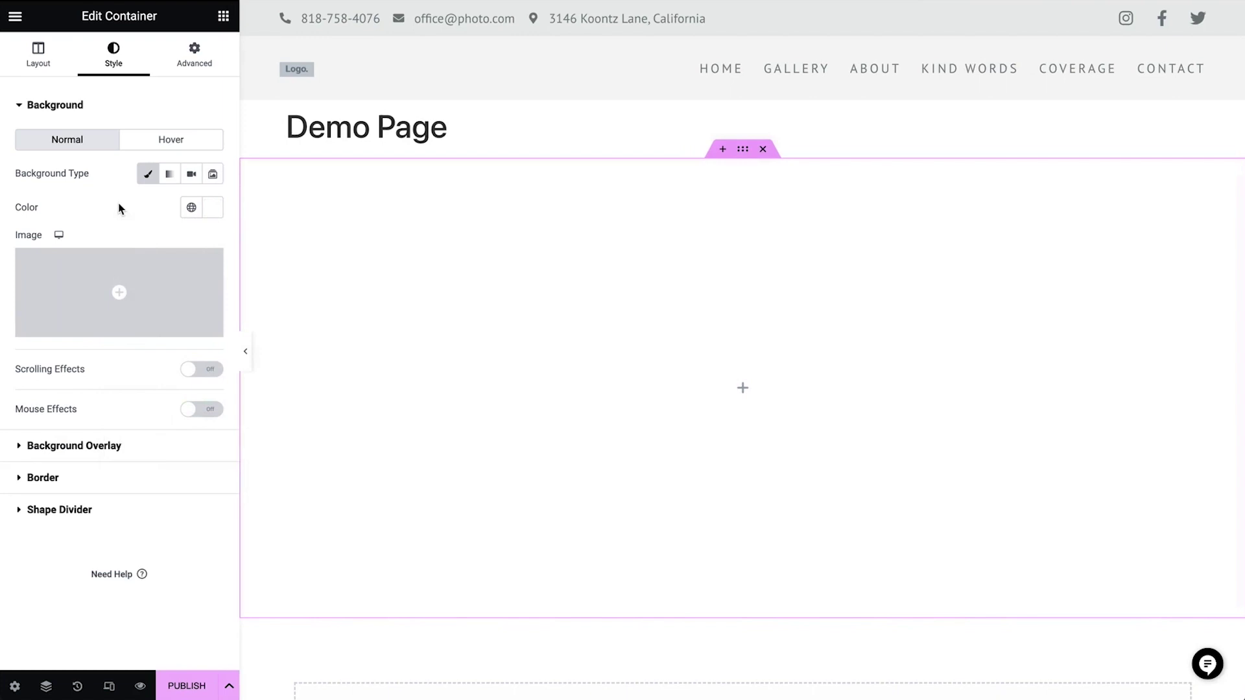
Place a Heading widget in the container and title it "This is our first headline"
click(224, 16)
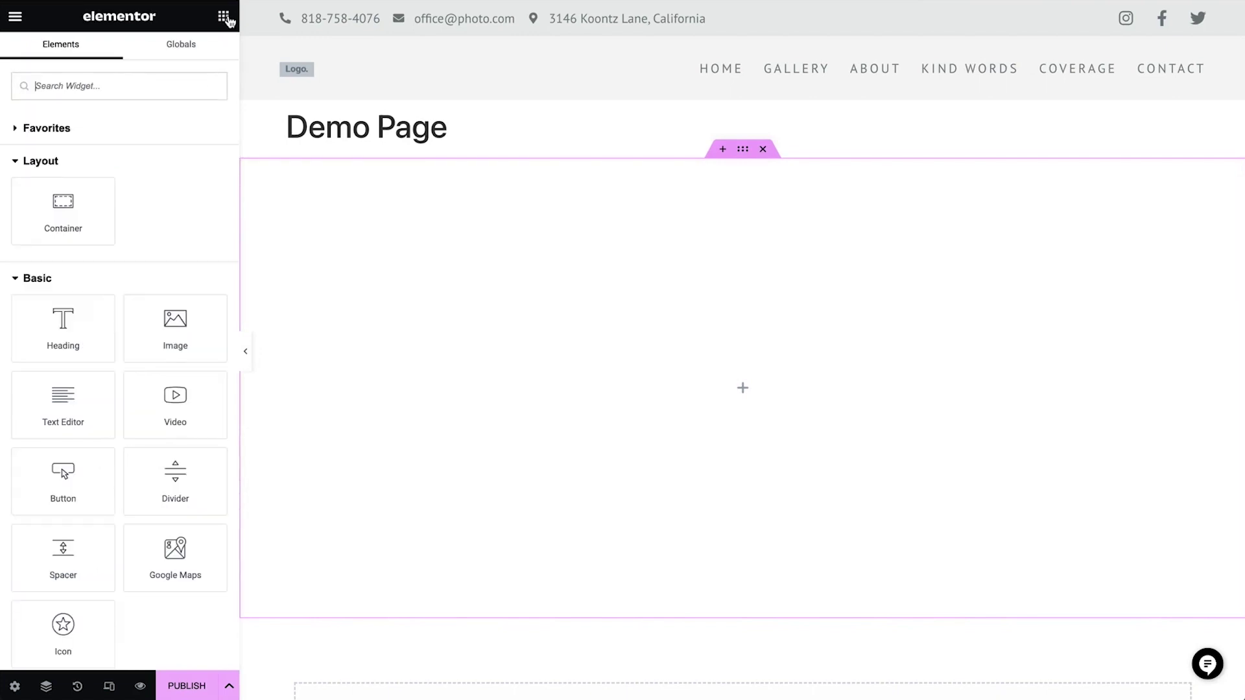
drag(63, 334, 463, 397)
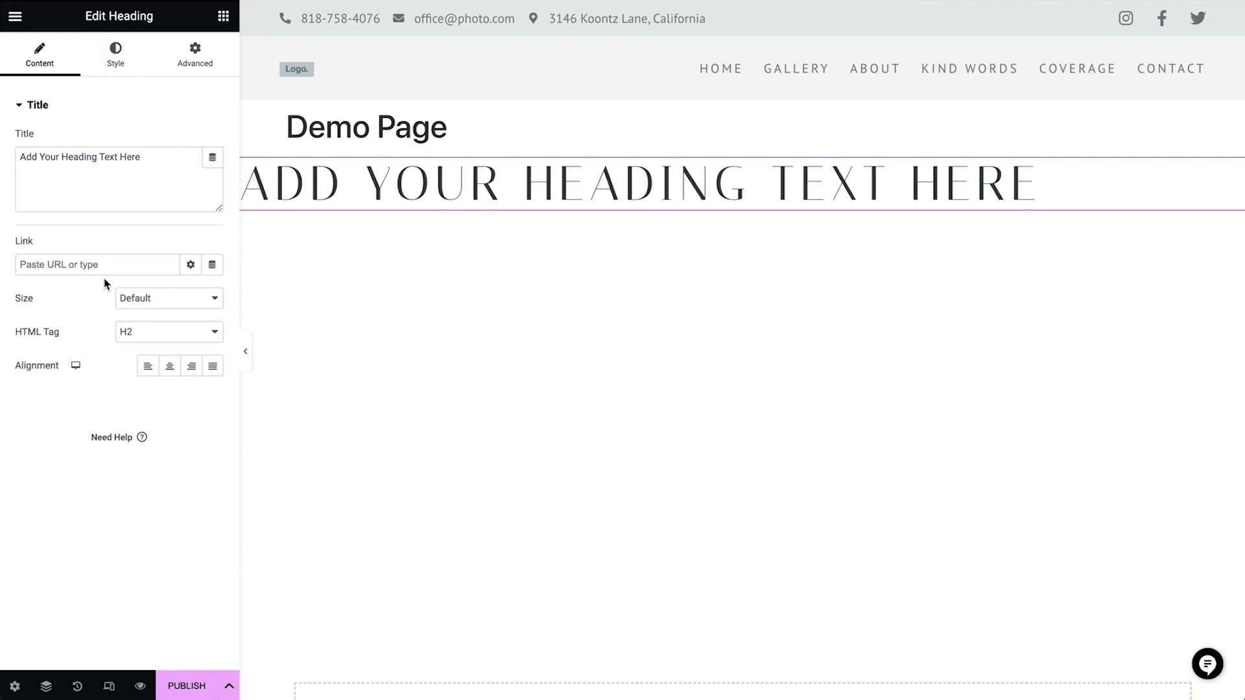
click(182, 187)
key(ctrl+a)
text(This is our first headline)
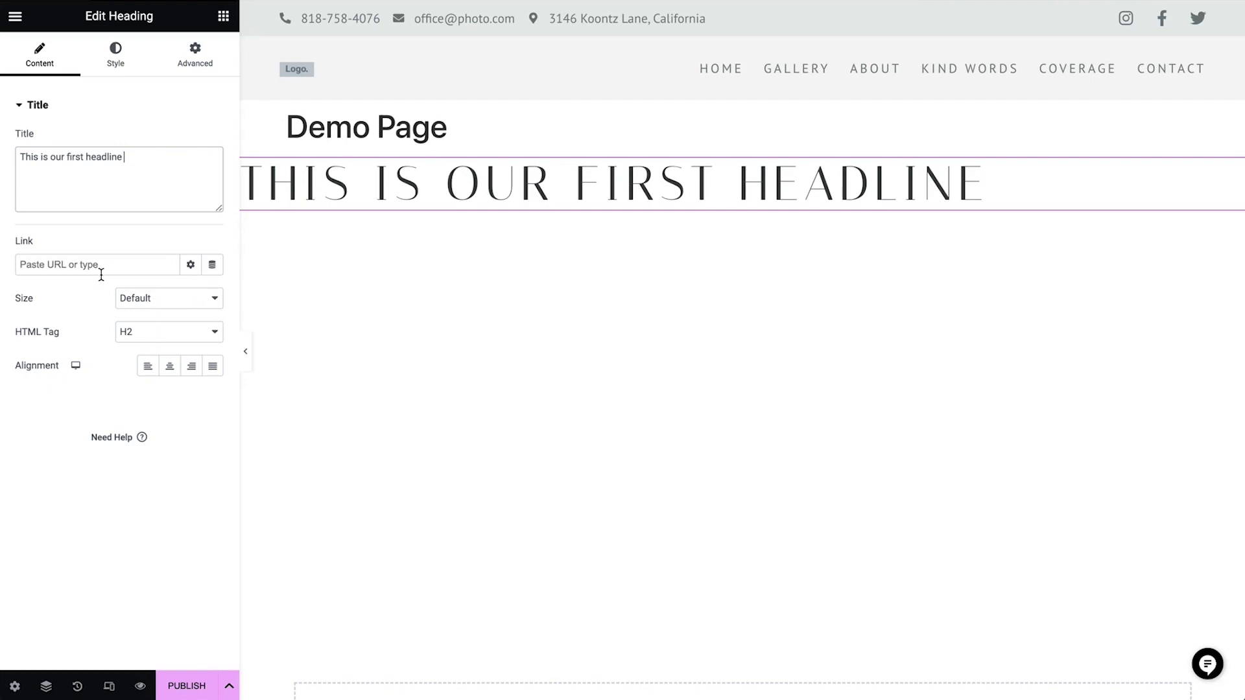
Check the heading's HTML tag choices, try the center, right and justified alignments, and align the heading left
click(158, 338)
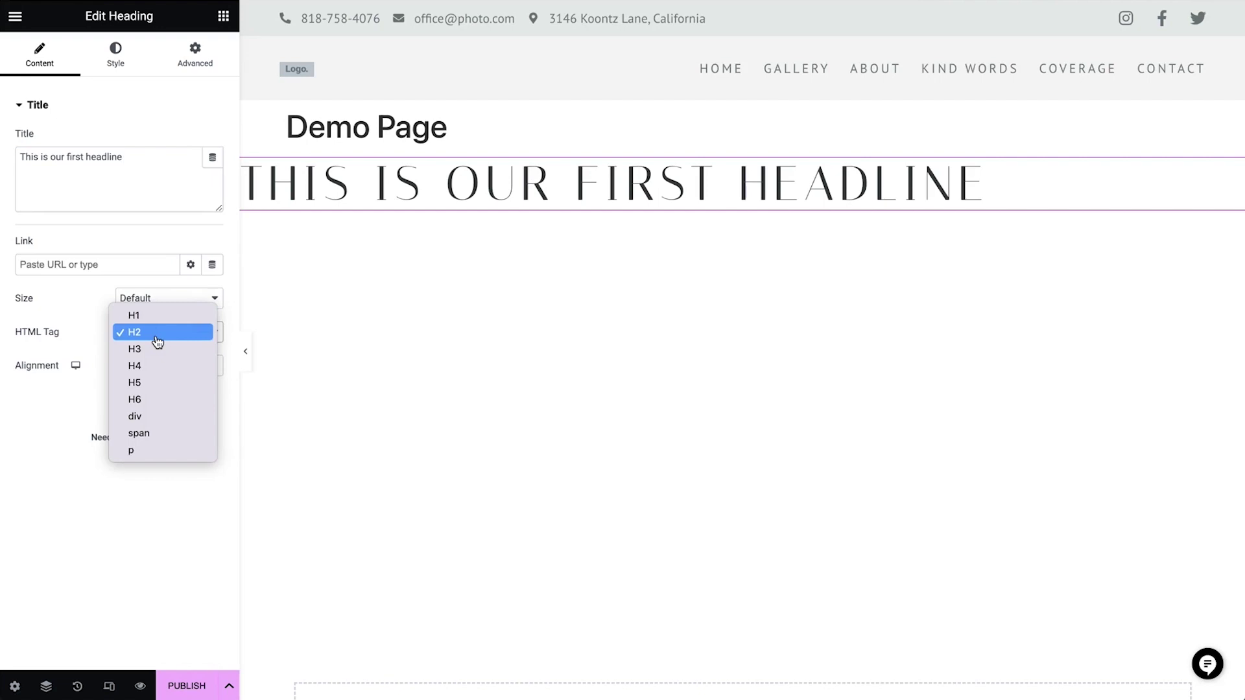
click(57, 409)
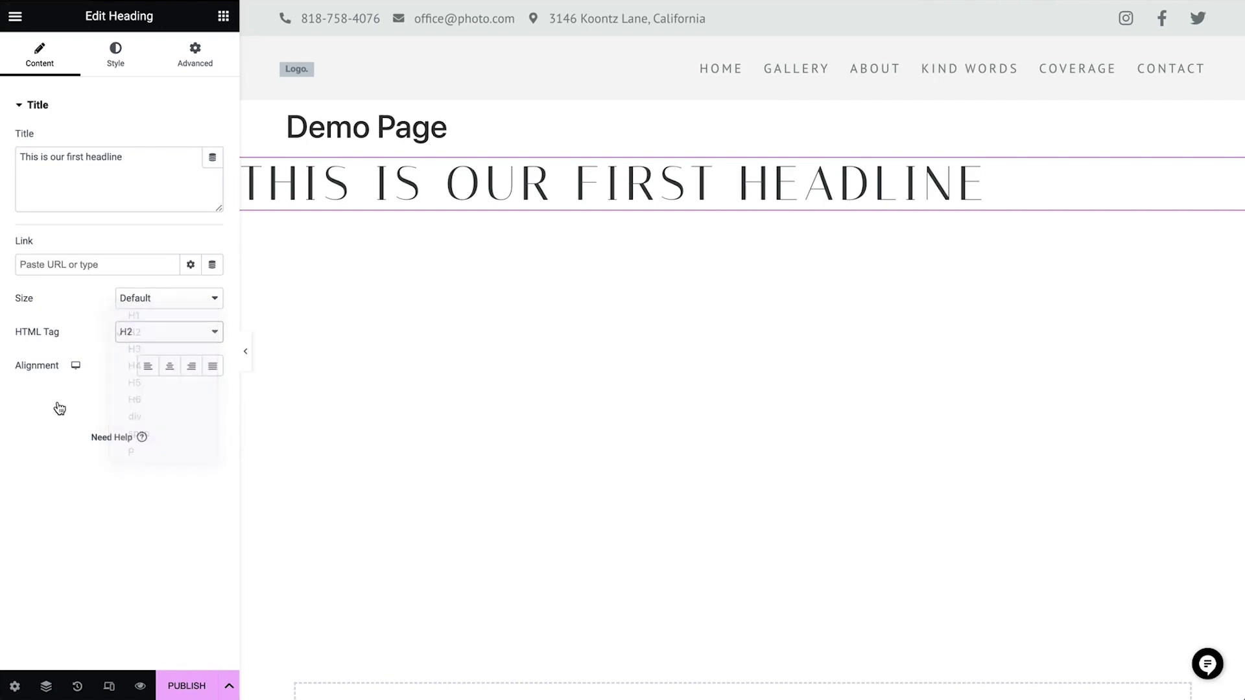
click(162, 372)
click(190, 367)
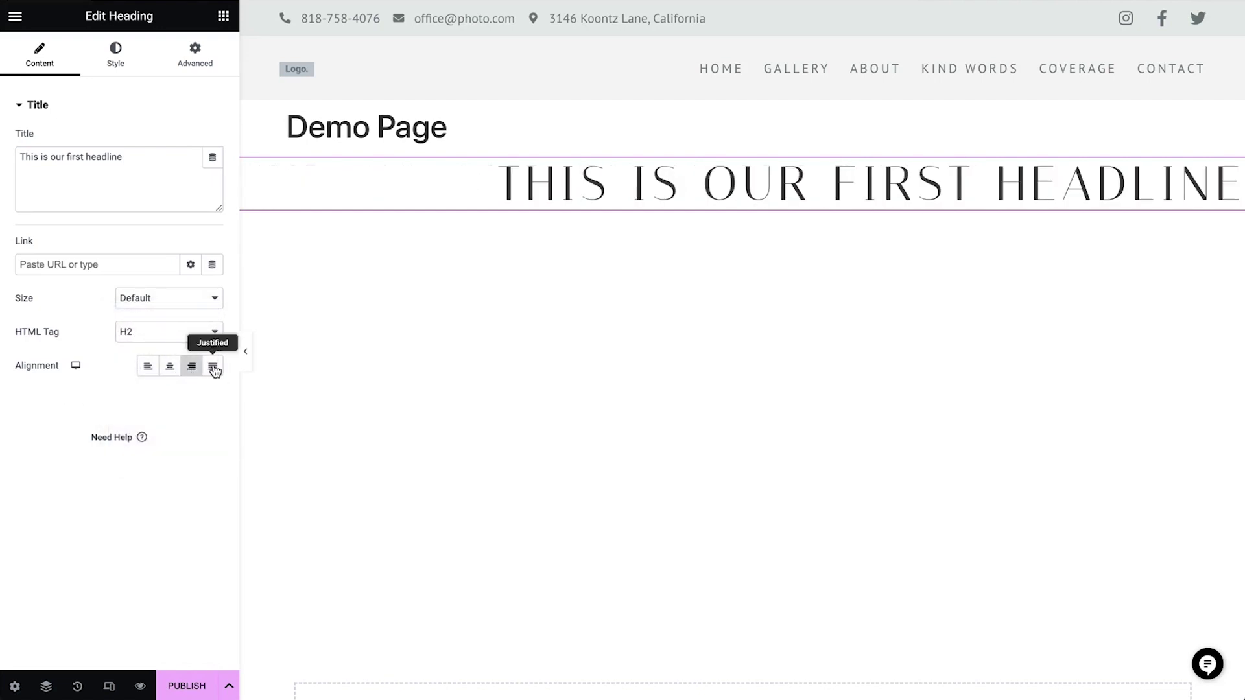
click(214, 368)
click(148, 367)
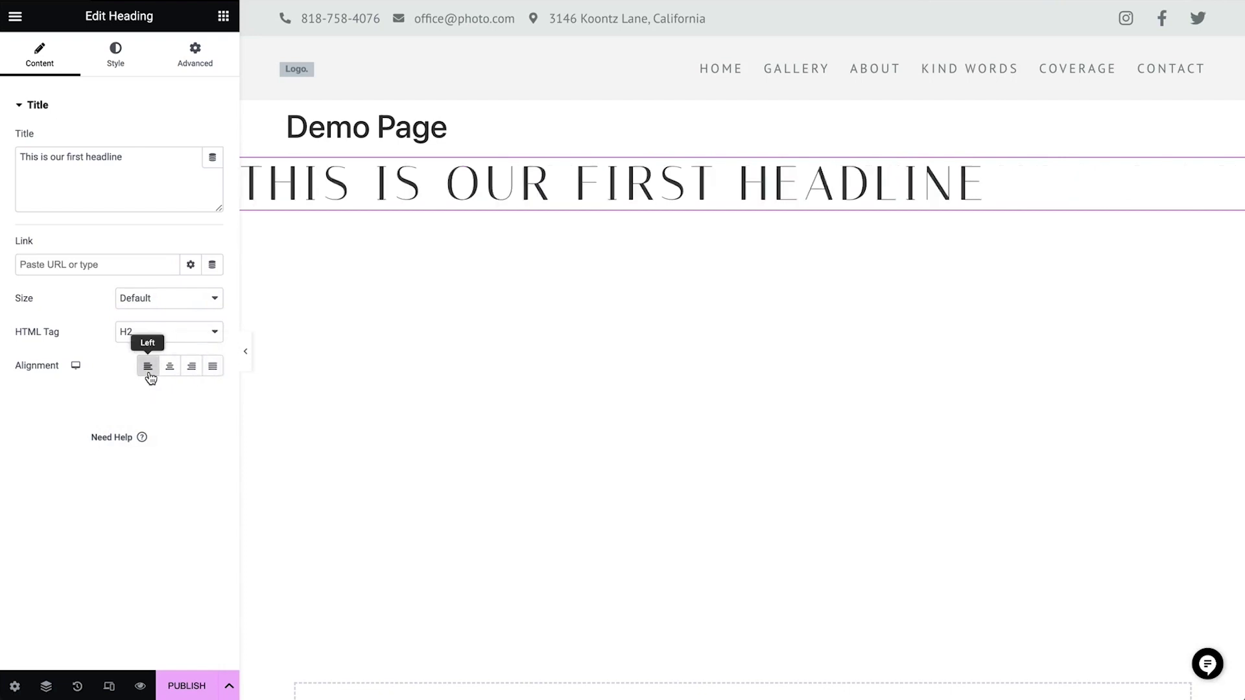
Try the Accent global color and a custom cyan (#15C9E0) as the heading's text color
click(116, 59)
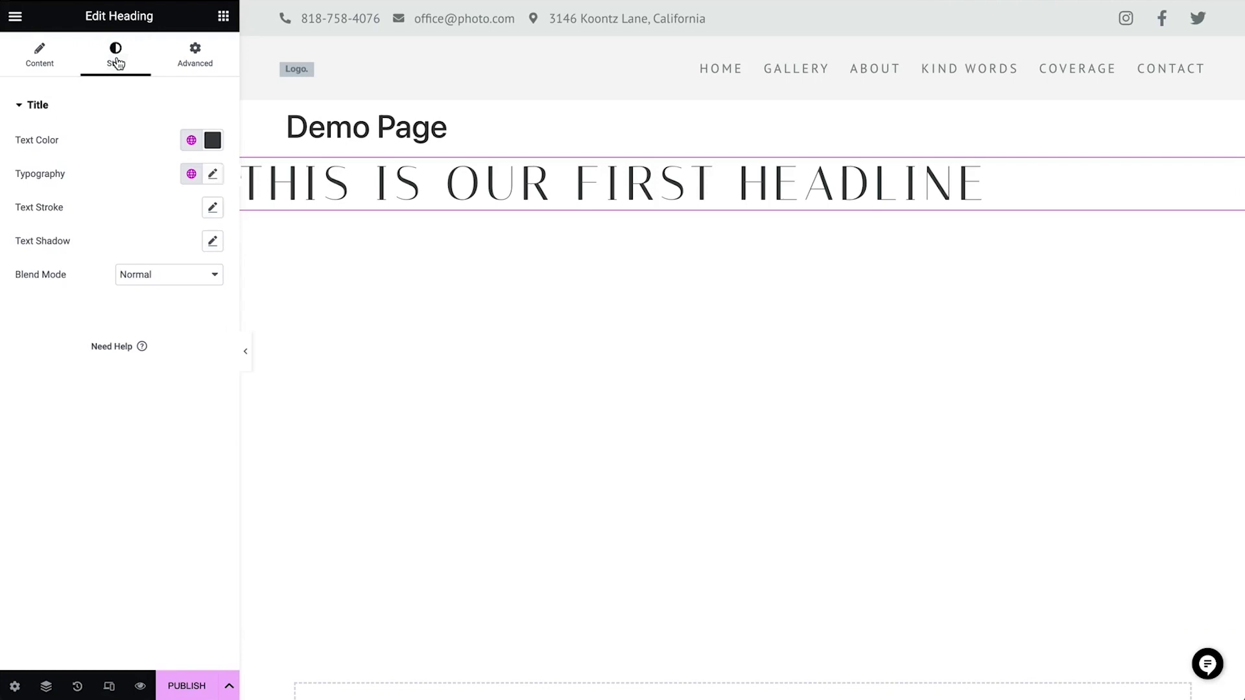
click(192, 140)
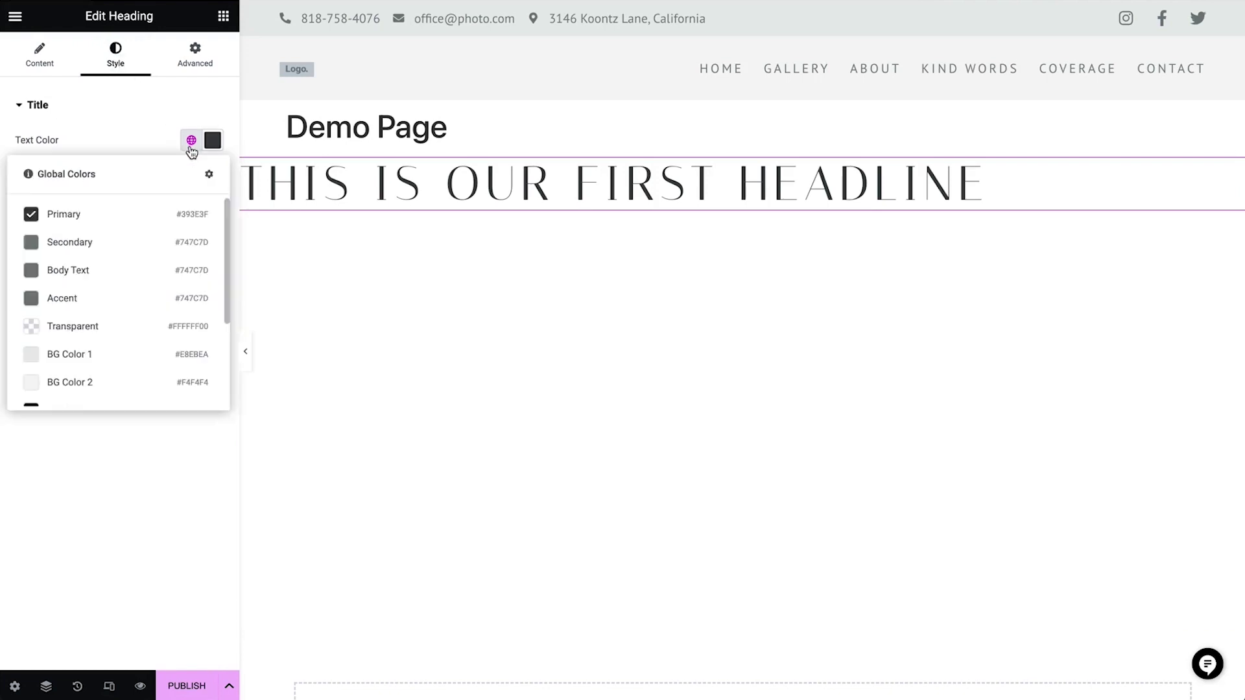
click(156, 300)
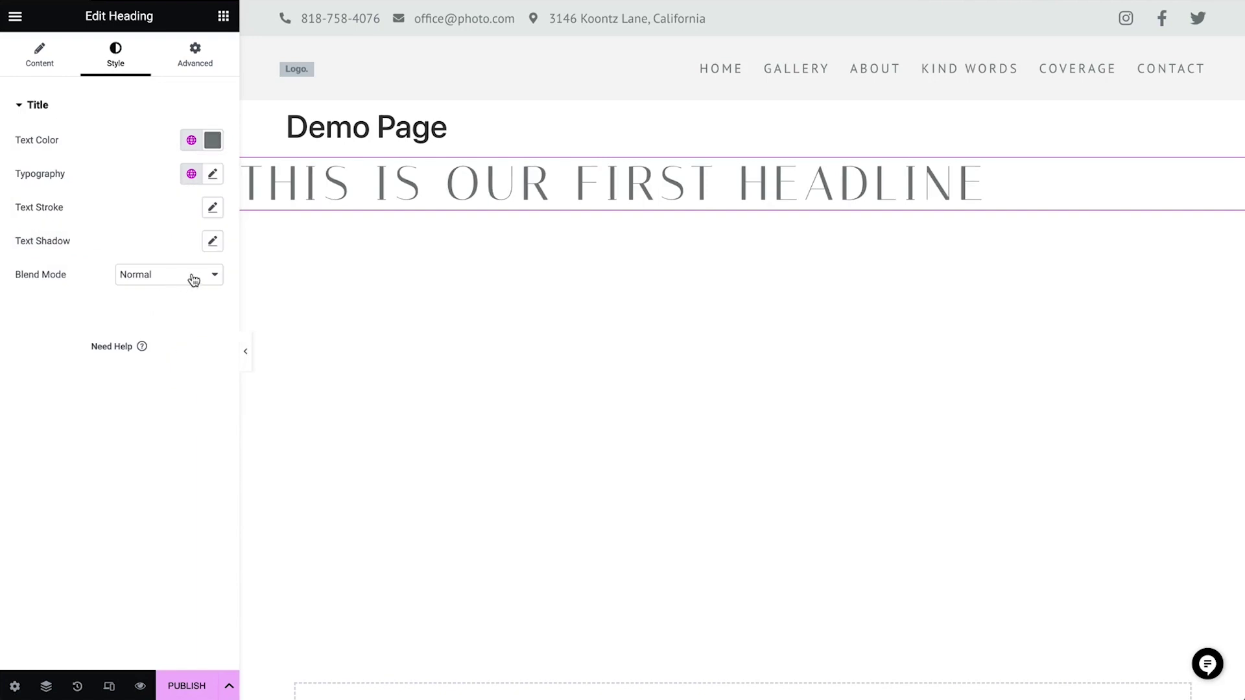
click(213, 141)
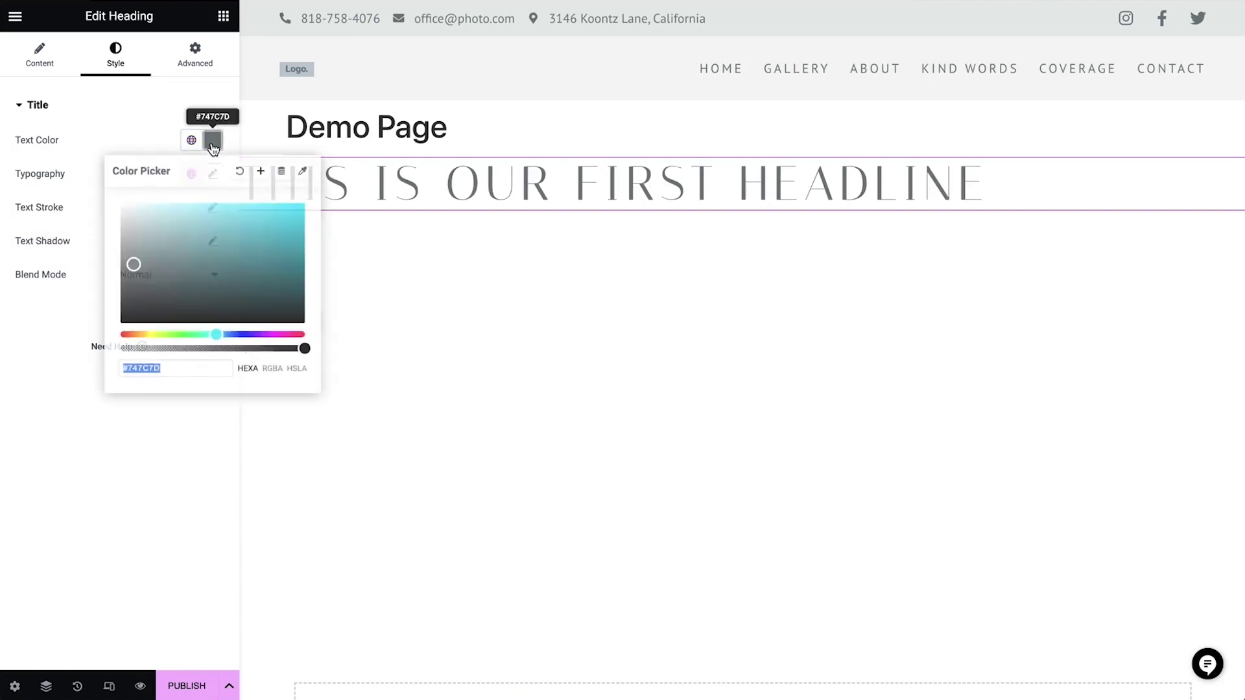
drag(194, 243, 286, 218)
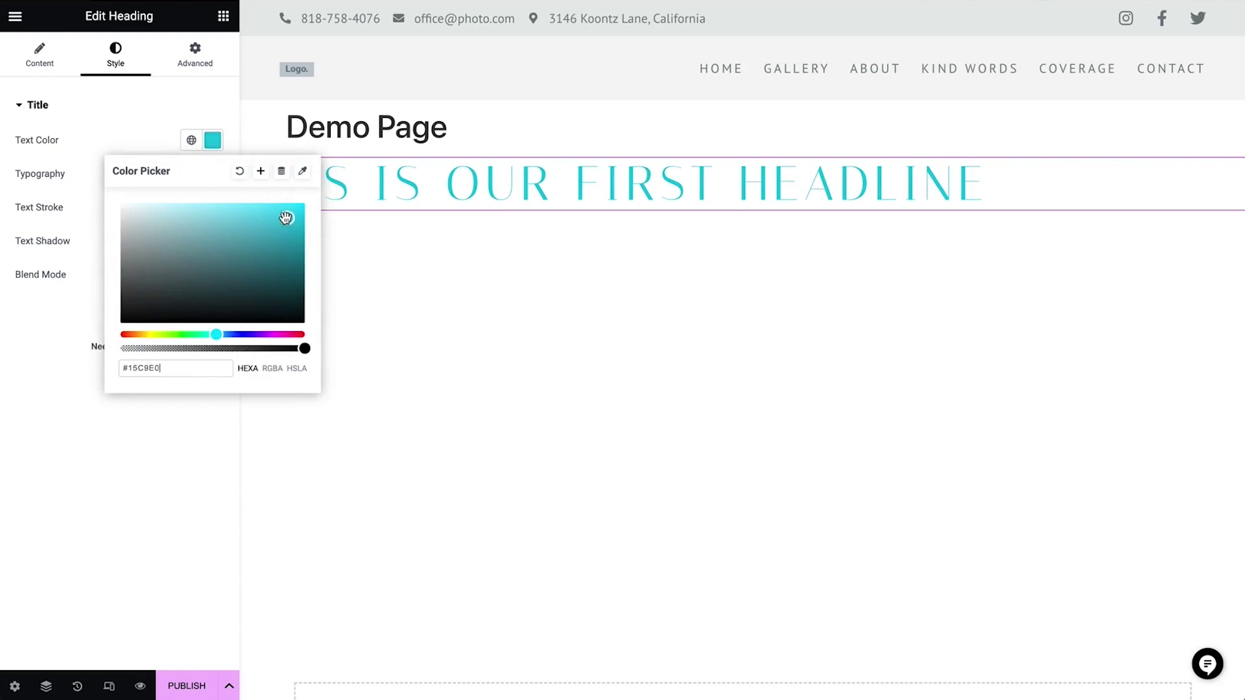
click(141, 130)
Set the heading's text color to the black global color
click(192, 140)
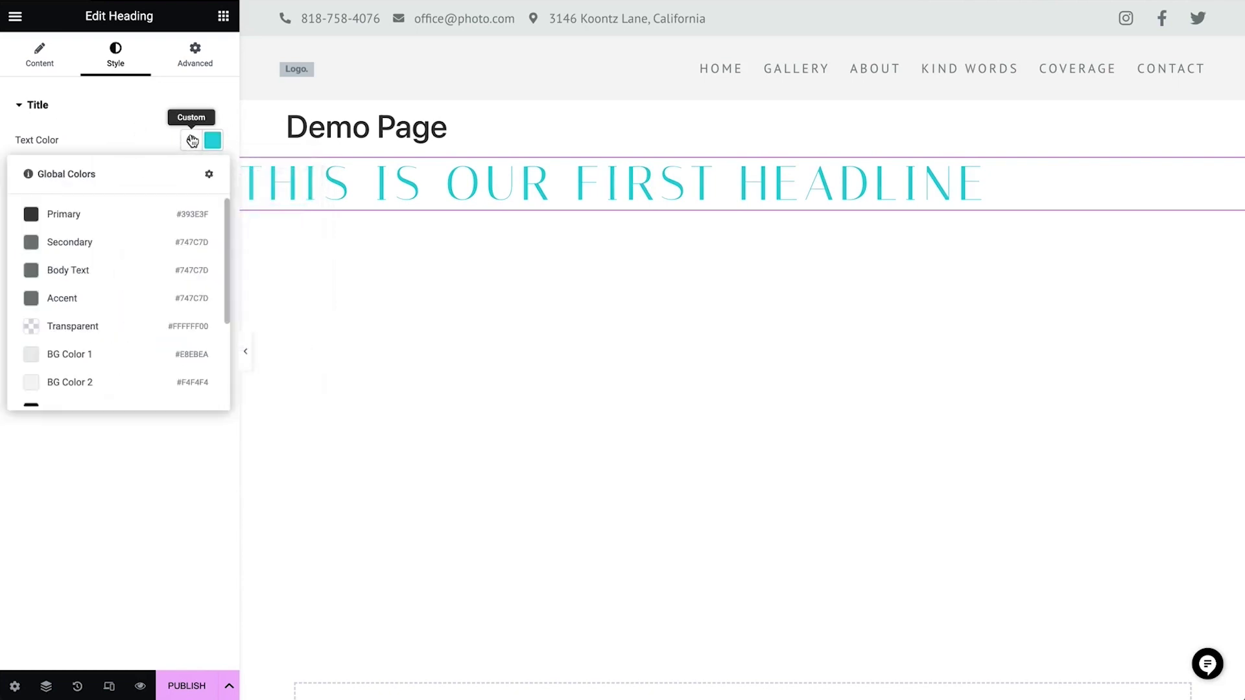
scroll(114, 354, down, 3)
click(127, 286)
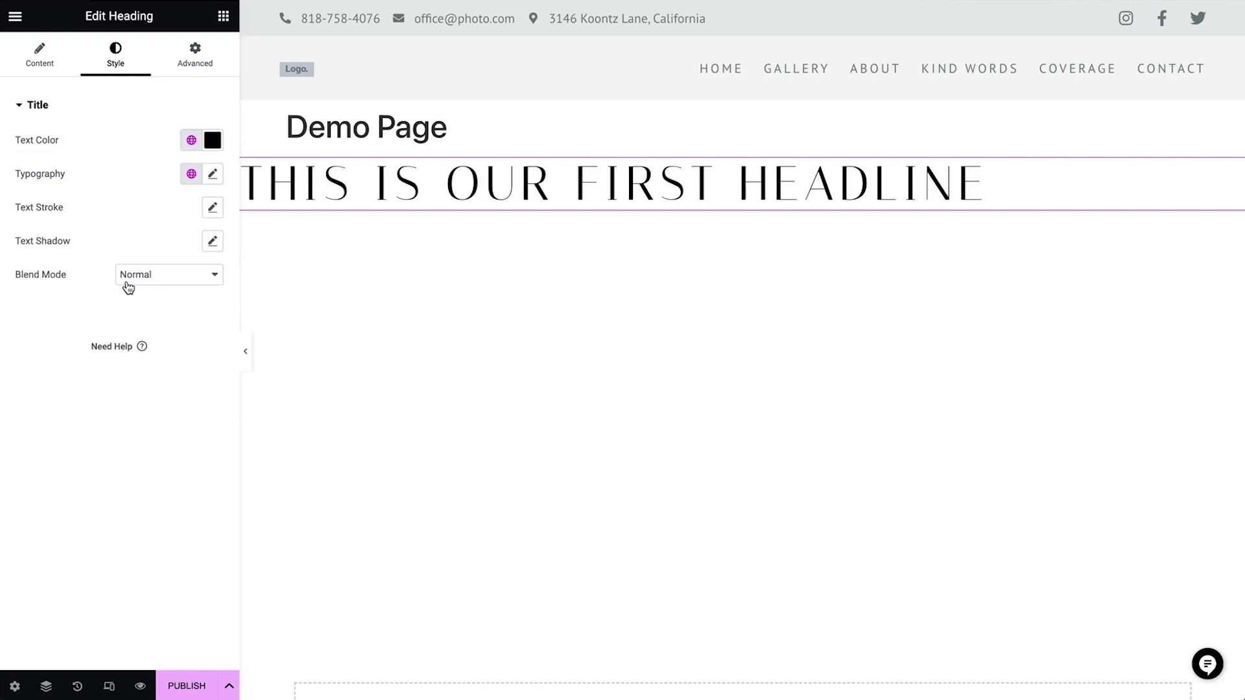
Apply the Body Text global font to the heading and change its font family to Permanent Marker
click(191, 174)
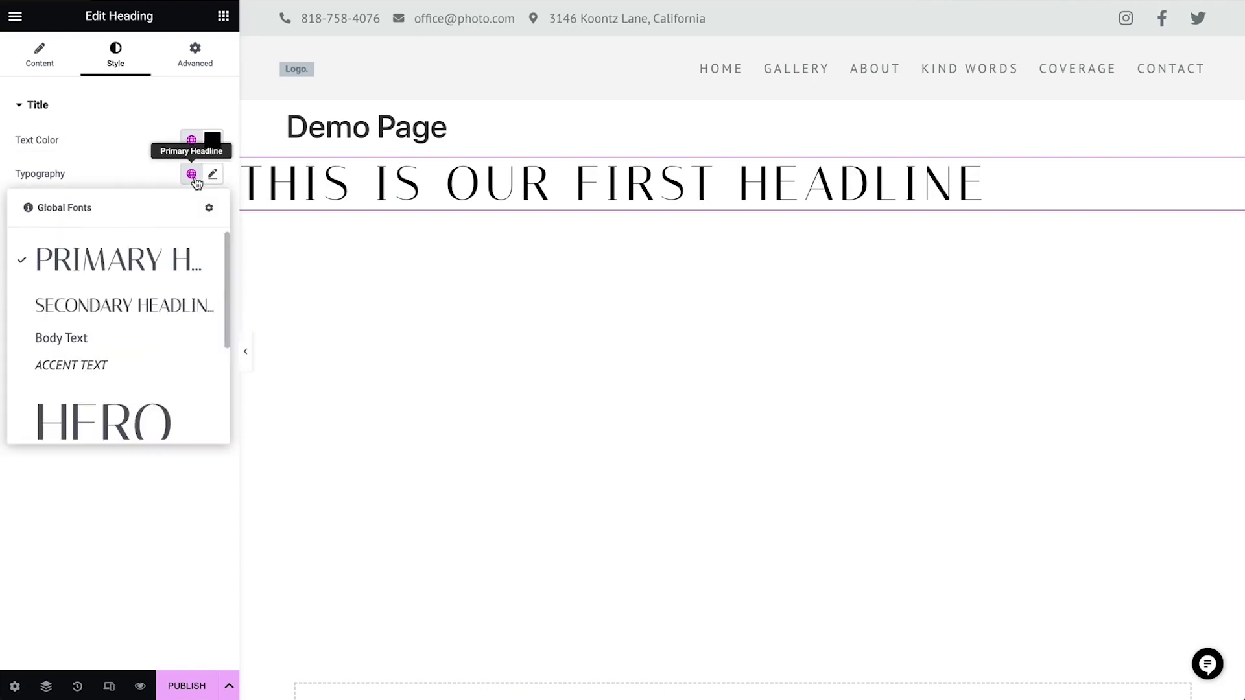
click(99, 337)
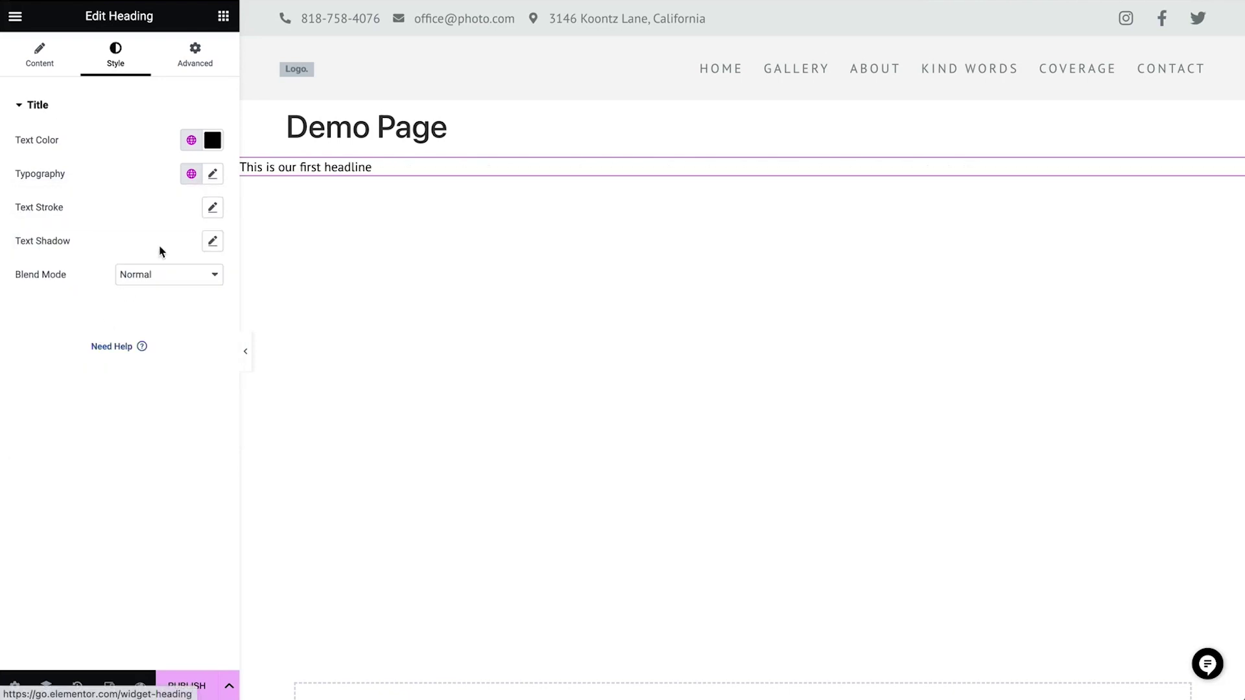
click(213, 174)
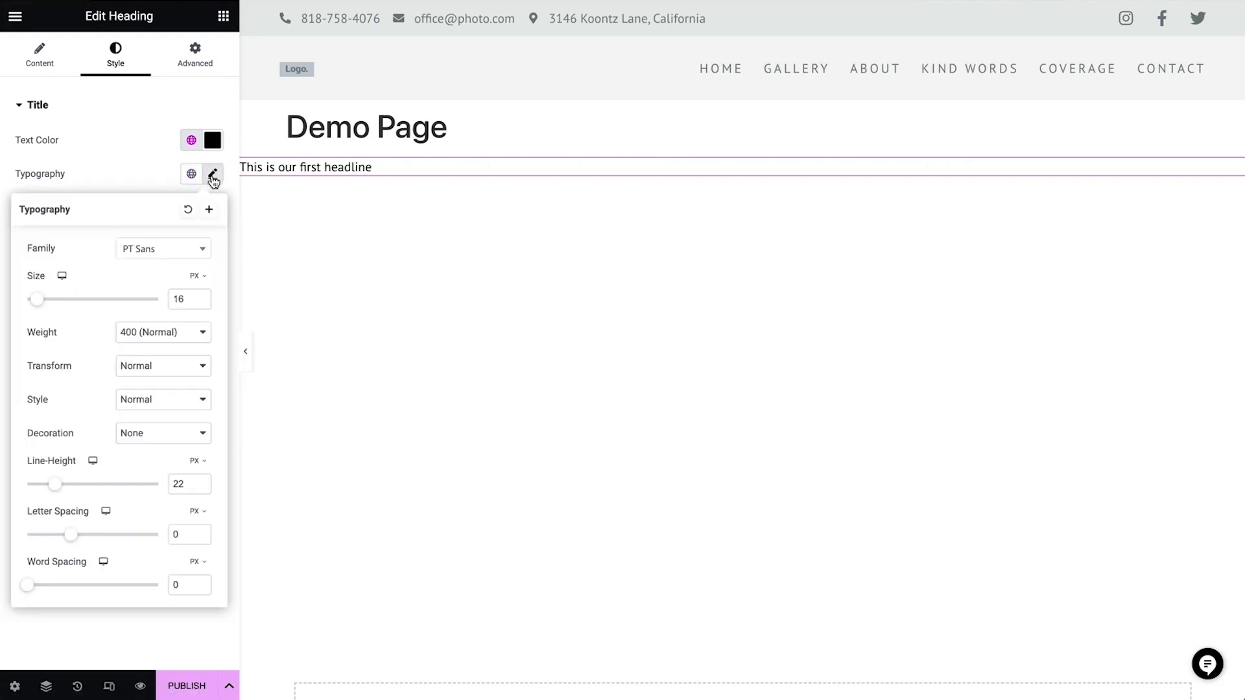
click(179, 257)
scroll(146, 431, down, 10)
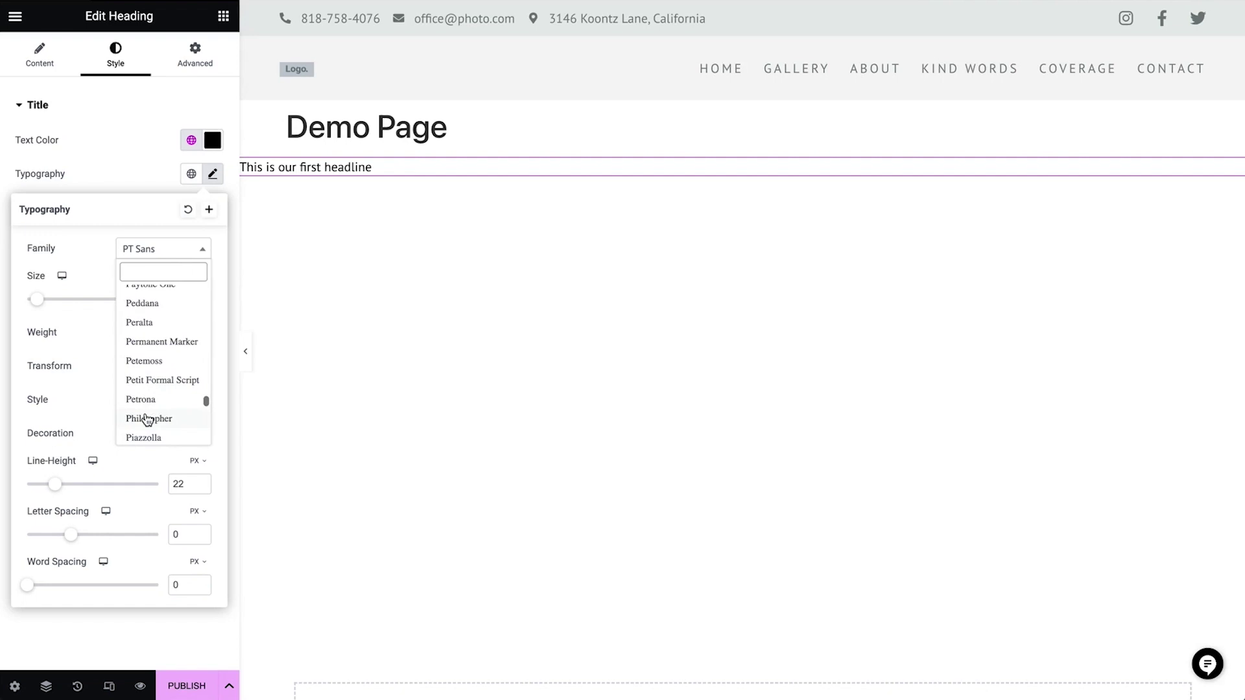
click(156, 351)
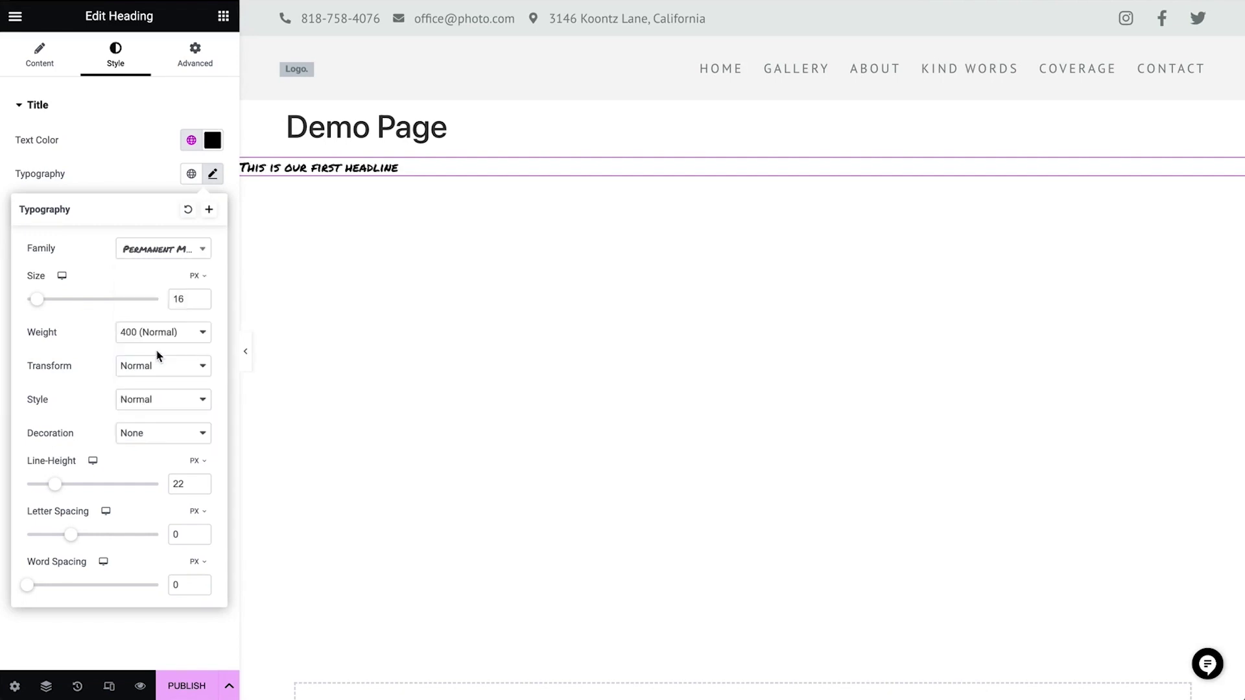
Set the heading's font size to 49 px, weight to 700 (Bold) and line height to 72 px
drag(50, 303, 60, 300)
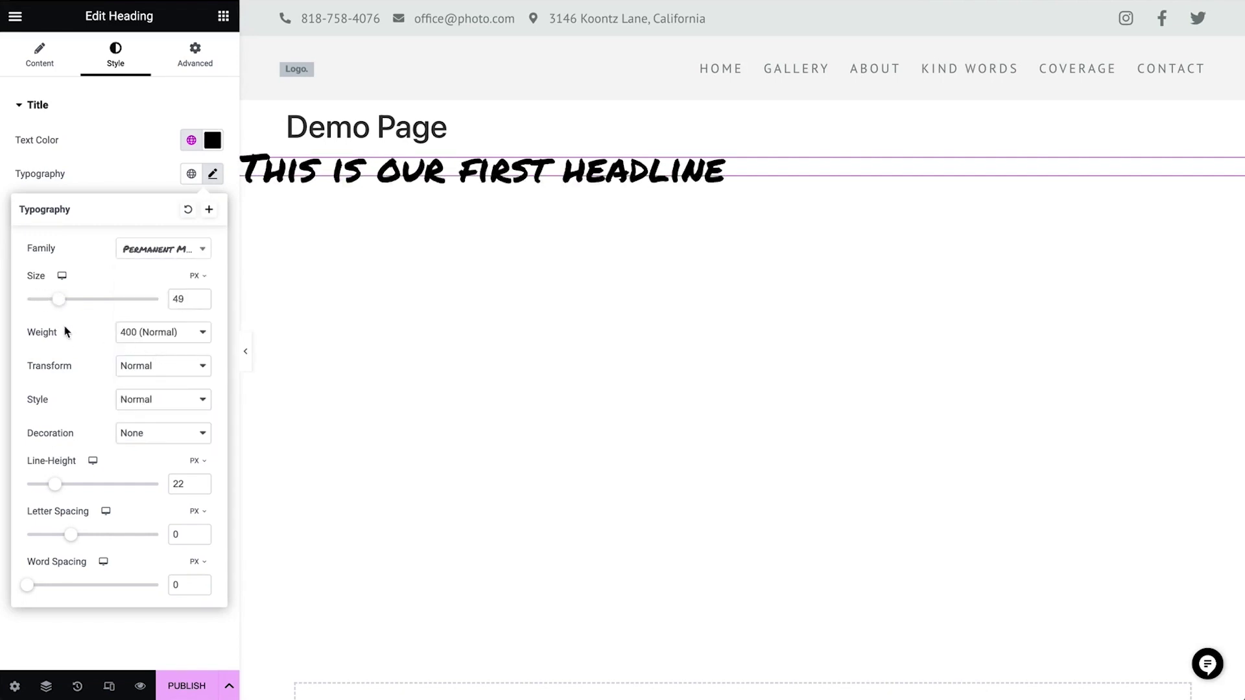
click(161, 332)
click(163, 388)
drag(55, 483, 122, 487)
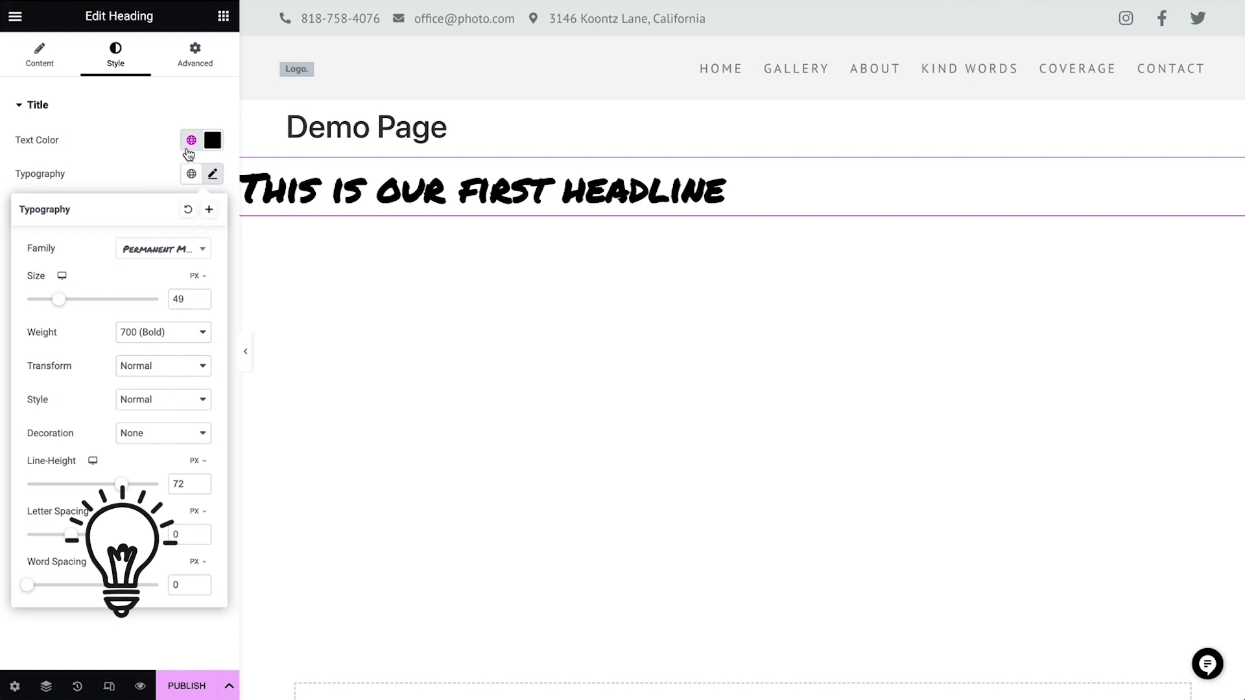
click(127, 176)
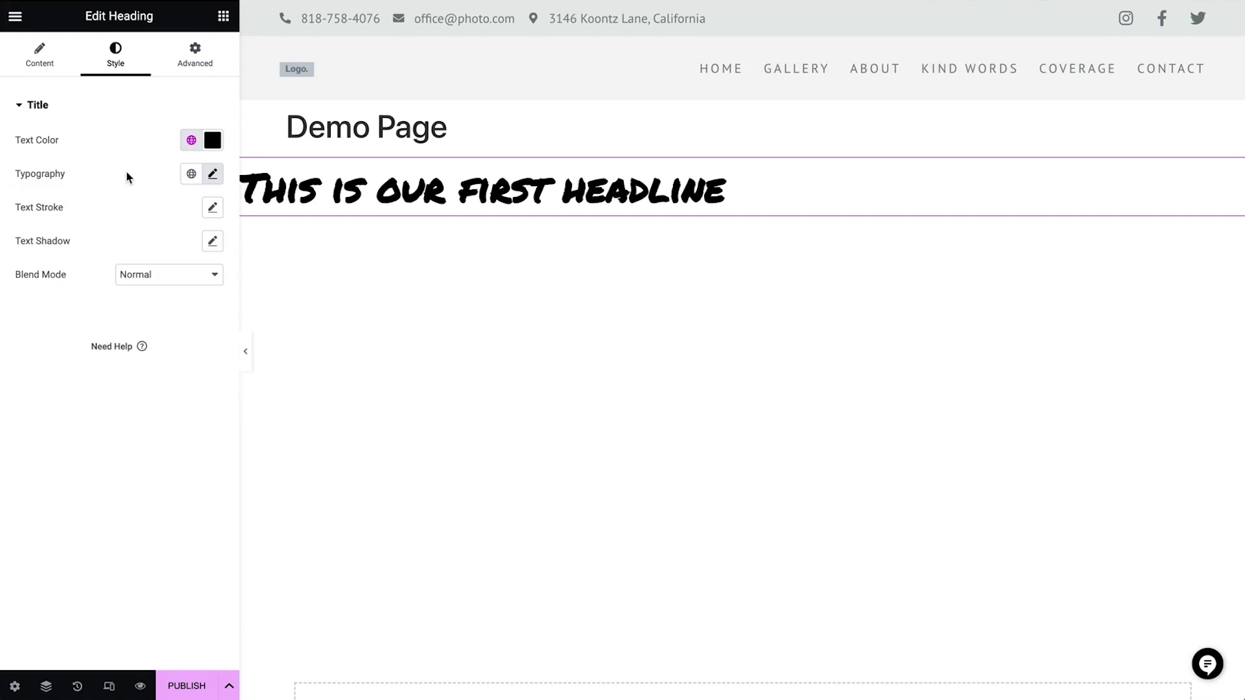
Give the heading a Solid border 2 px wide on all sides in the Primary global color
click(211, 58)
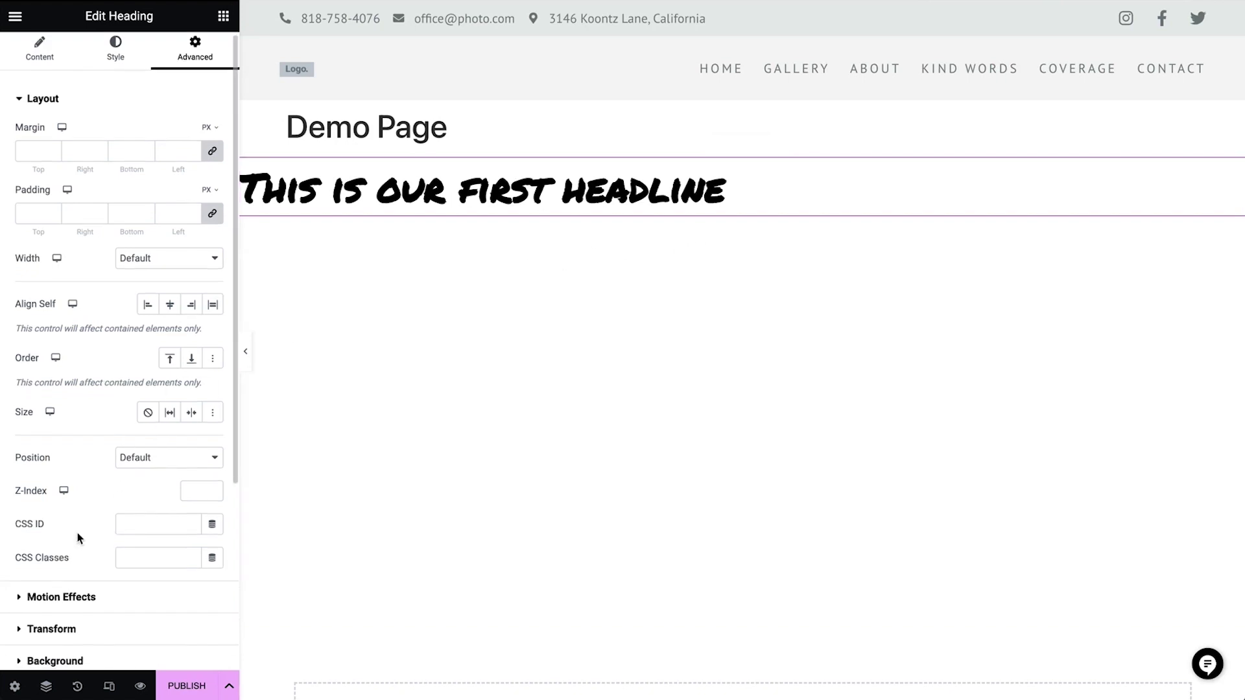
scroll(78, 536, down, 4)
click(95, 433)
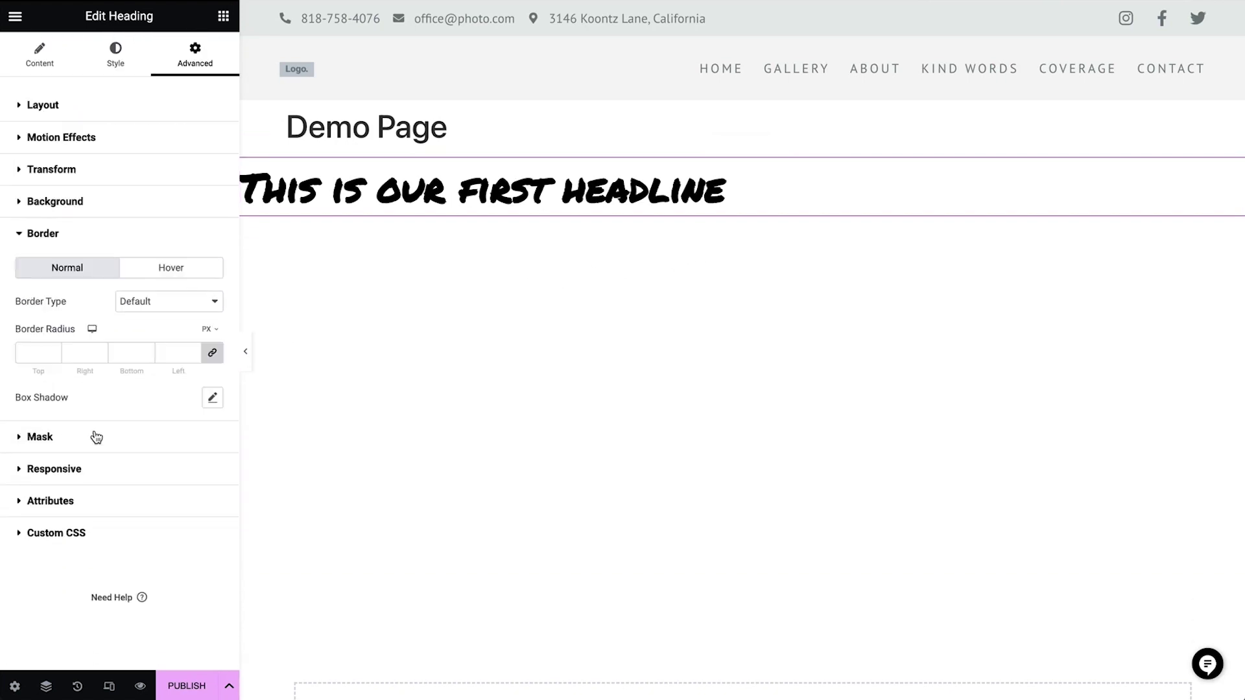
click(179, 302)
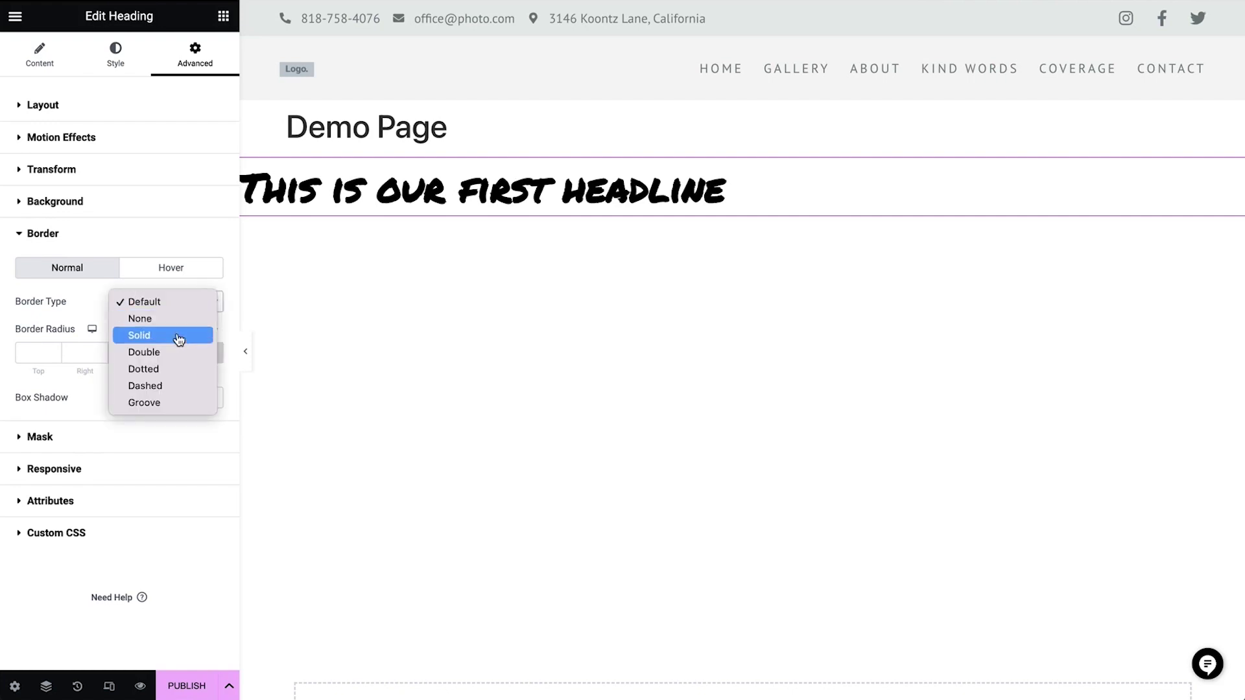
click(177, 334)
click(33, 352)
text(2)
click(190, 402)
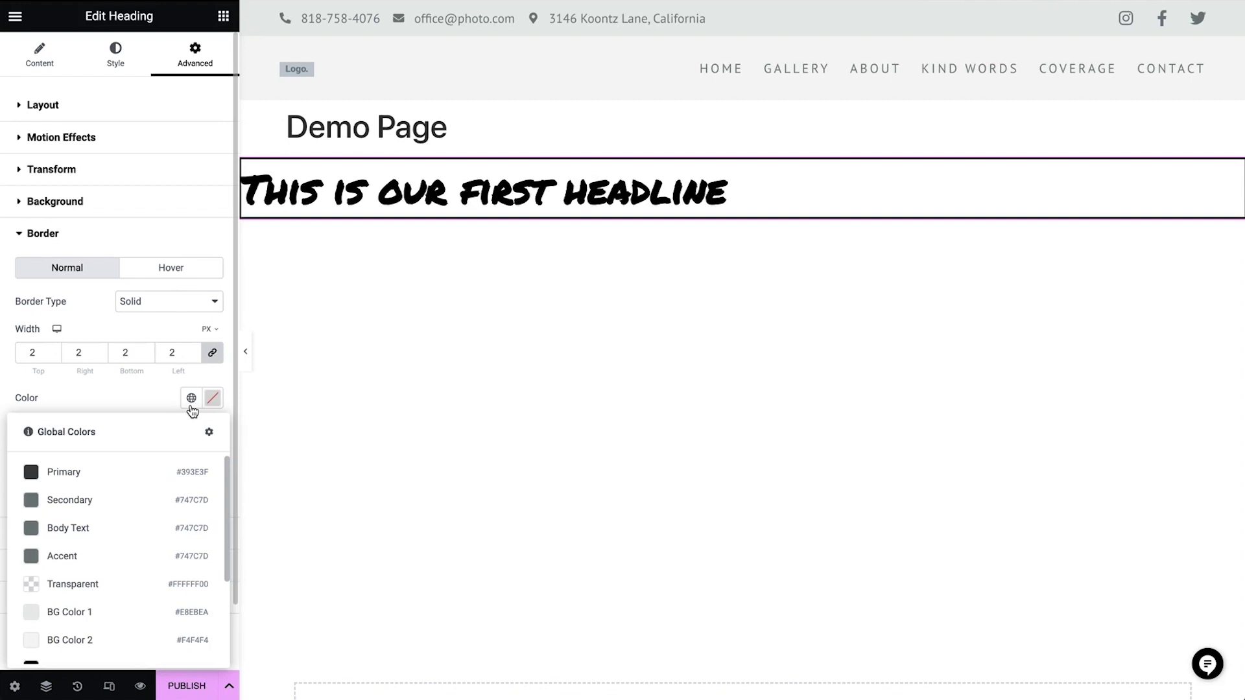
click(120, 477)
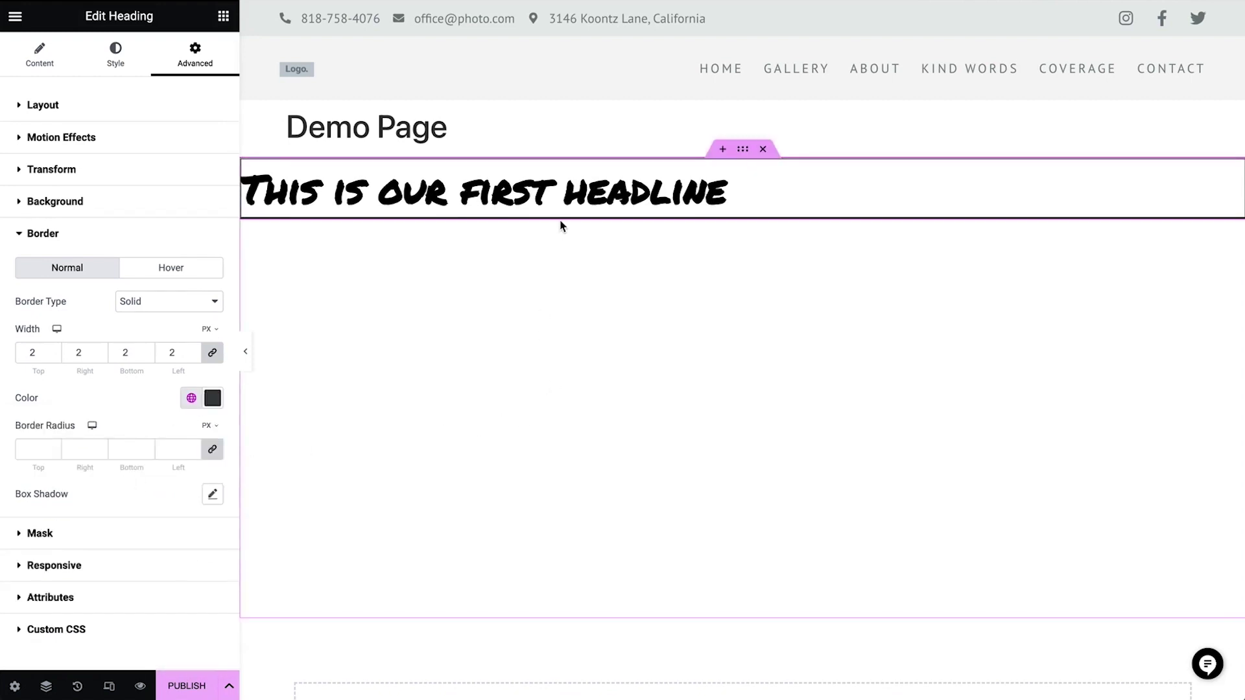
Try a 43 px margin and 48 px padding on all sides of the heading, and clear both values
click(126, 106)
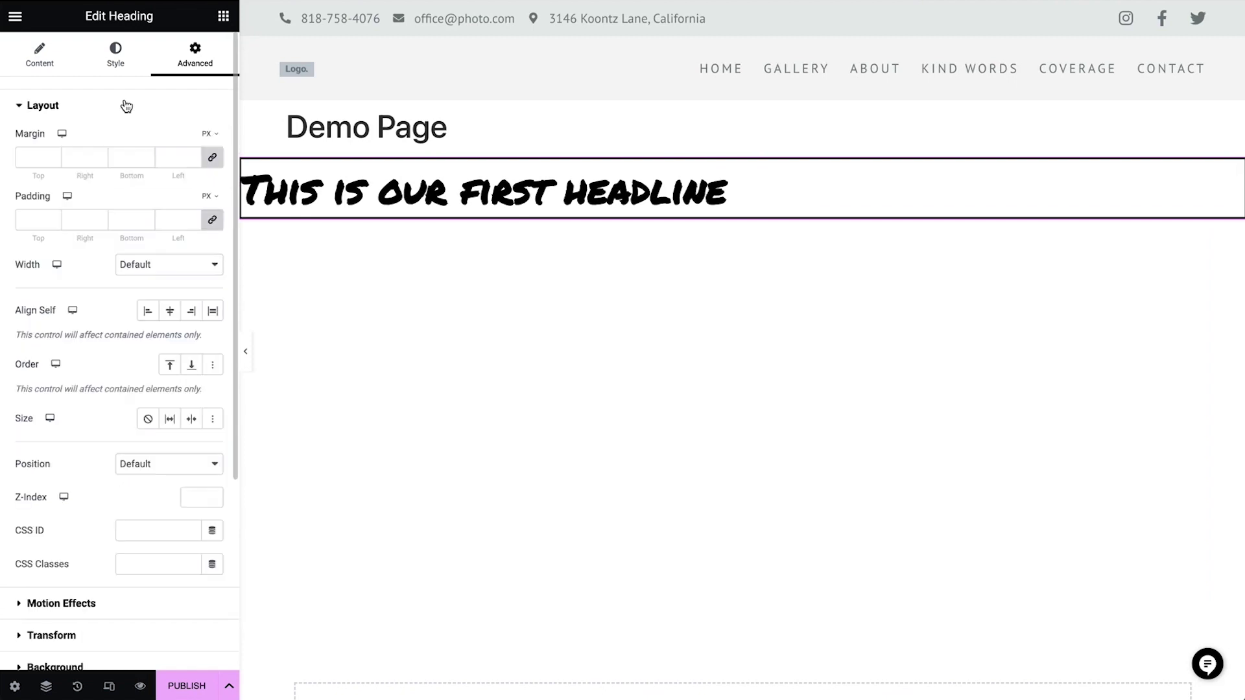
click(37, 161)
text(11)
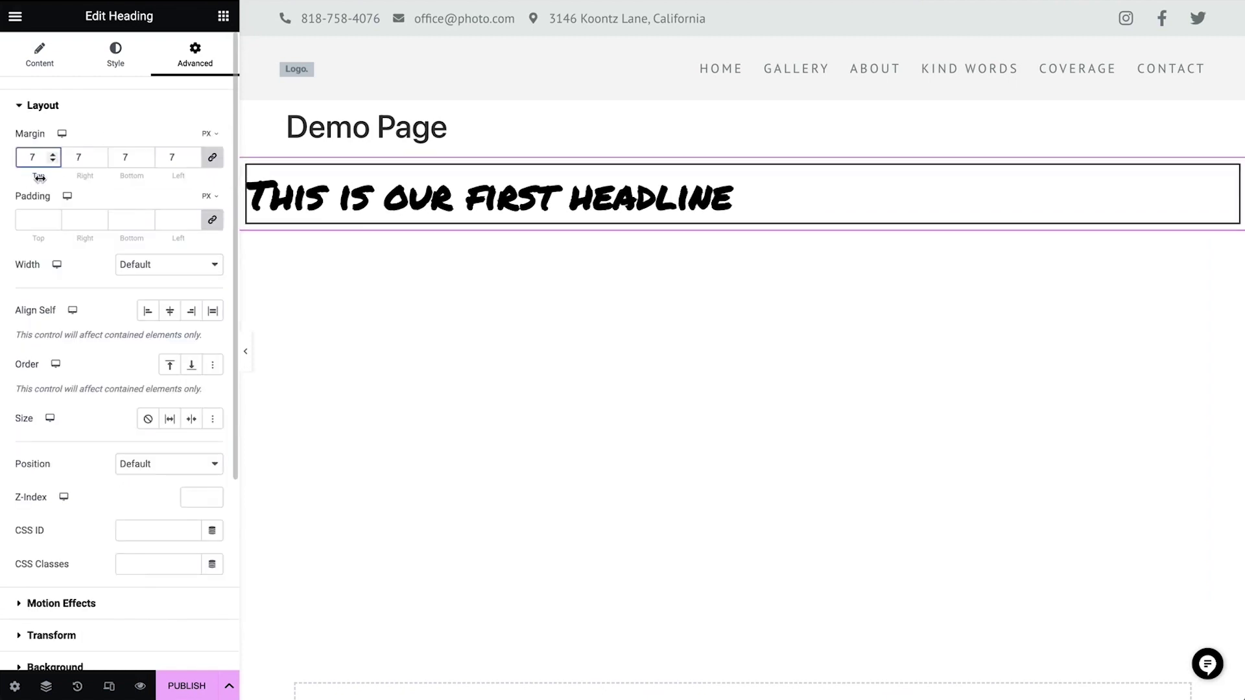
drag(42, 177, 70, 182)
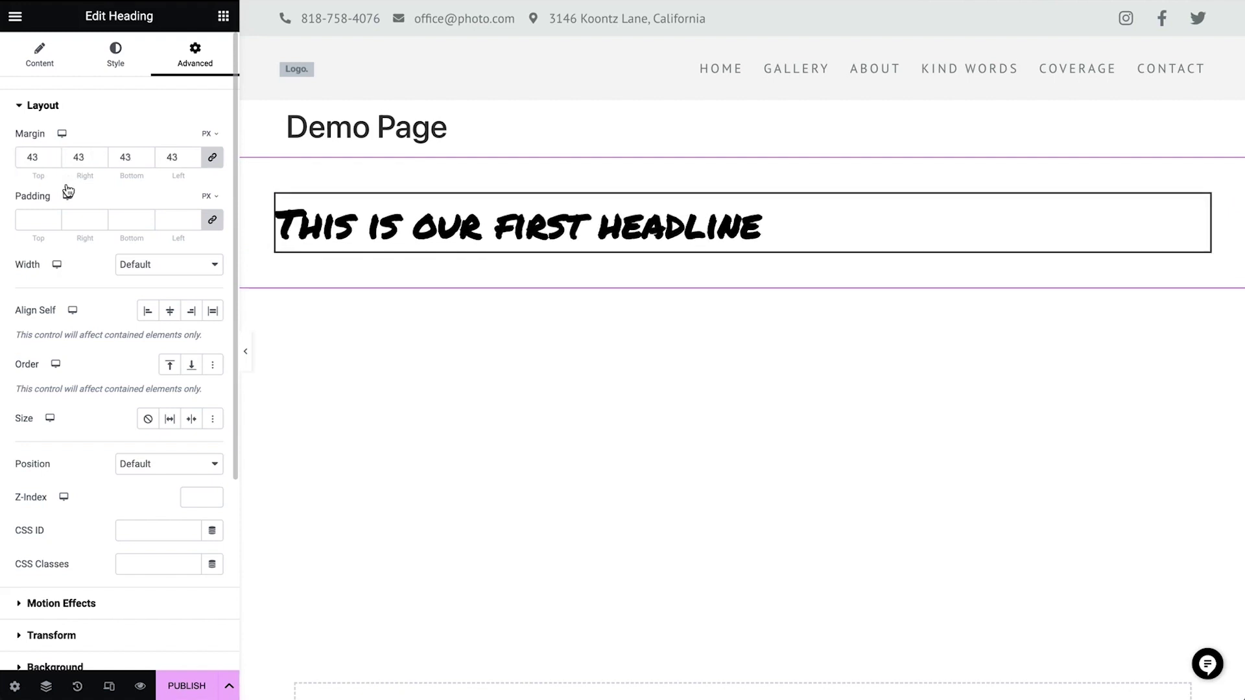
drag(27, 238, 82, 240)
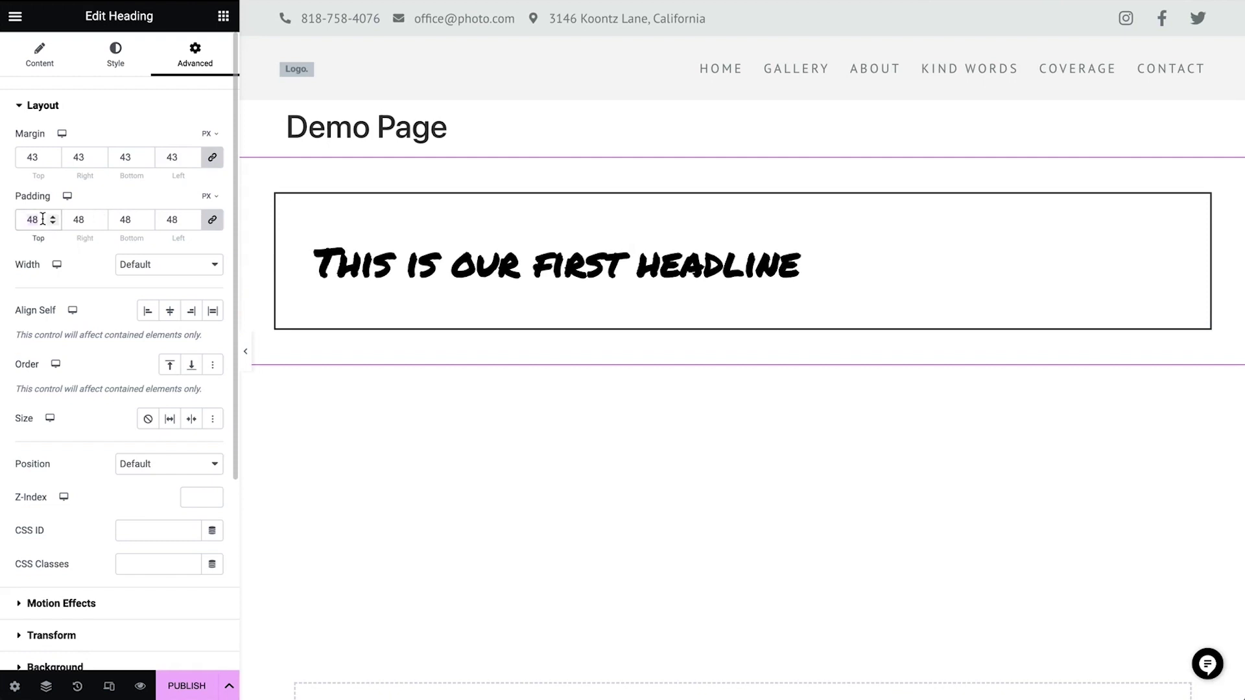
key(BackSpace)
double_click(32, 157)
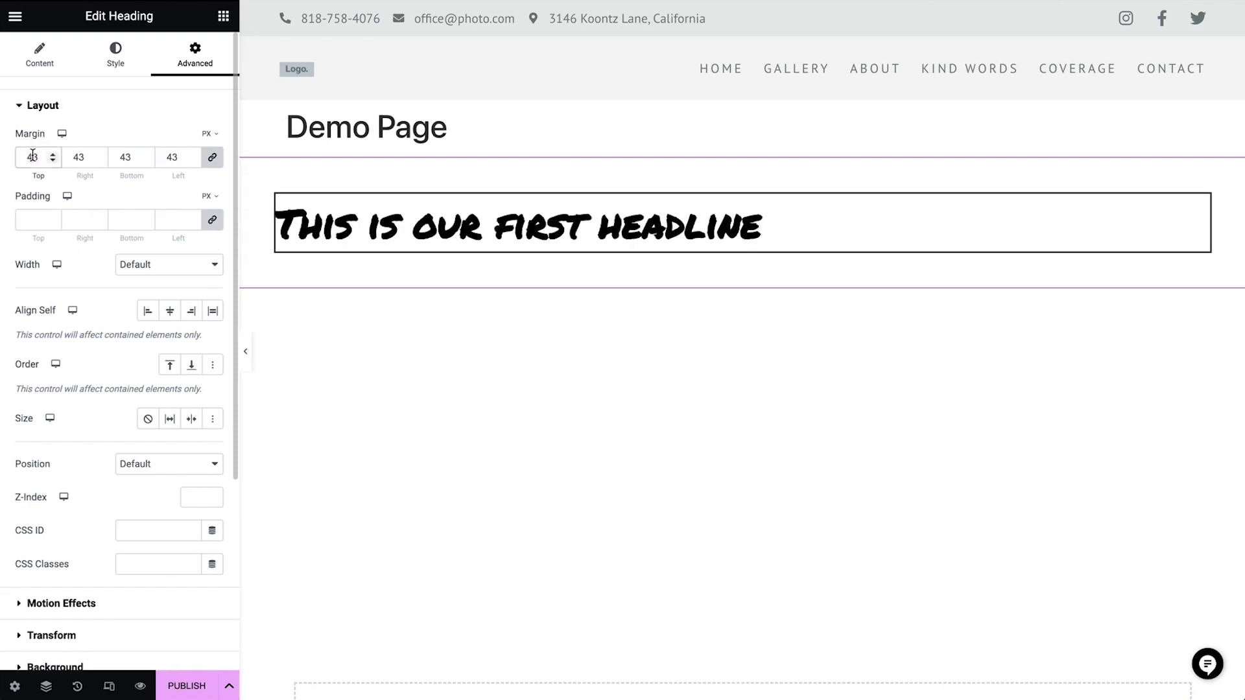
key(BackSpace)
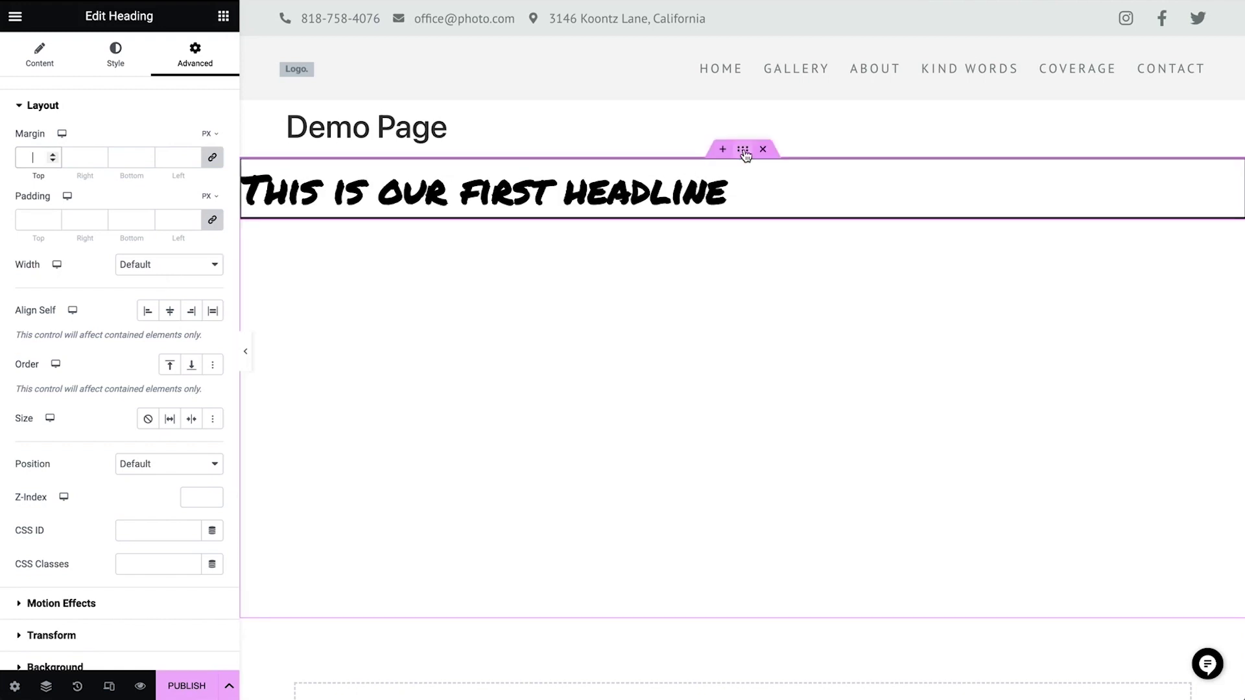
Set the padding of the heading's parent container to 50 px on all sides
click(744, 151)
click(212, 61)
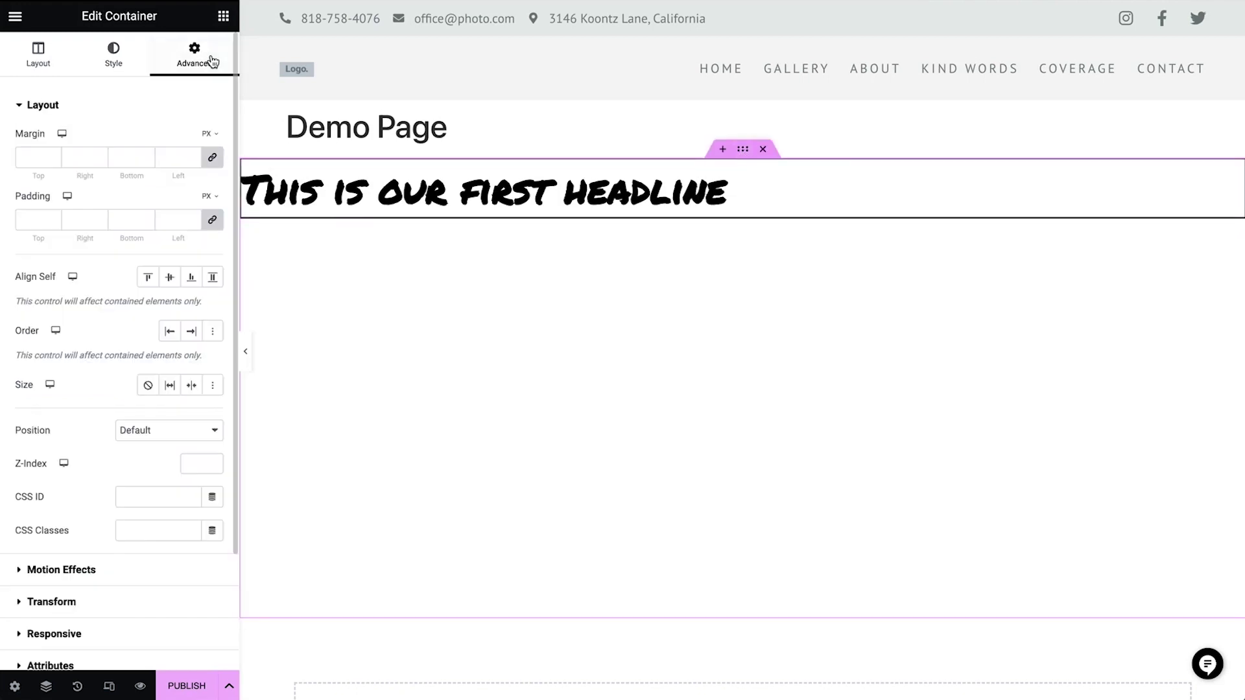
click(50, 219)
text(50)
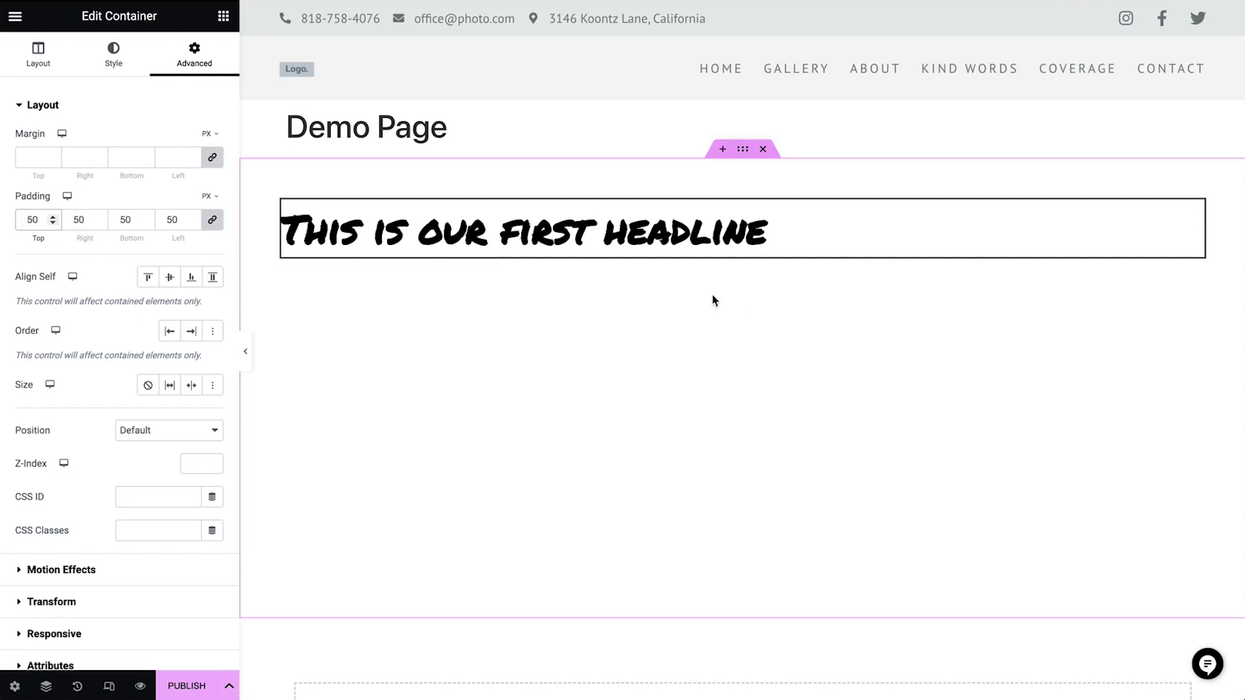
Unlink the container's padding values and set only the top padding to 150 px
click(212, 227)
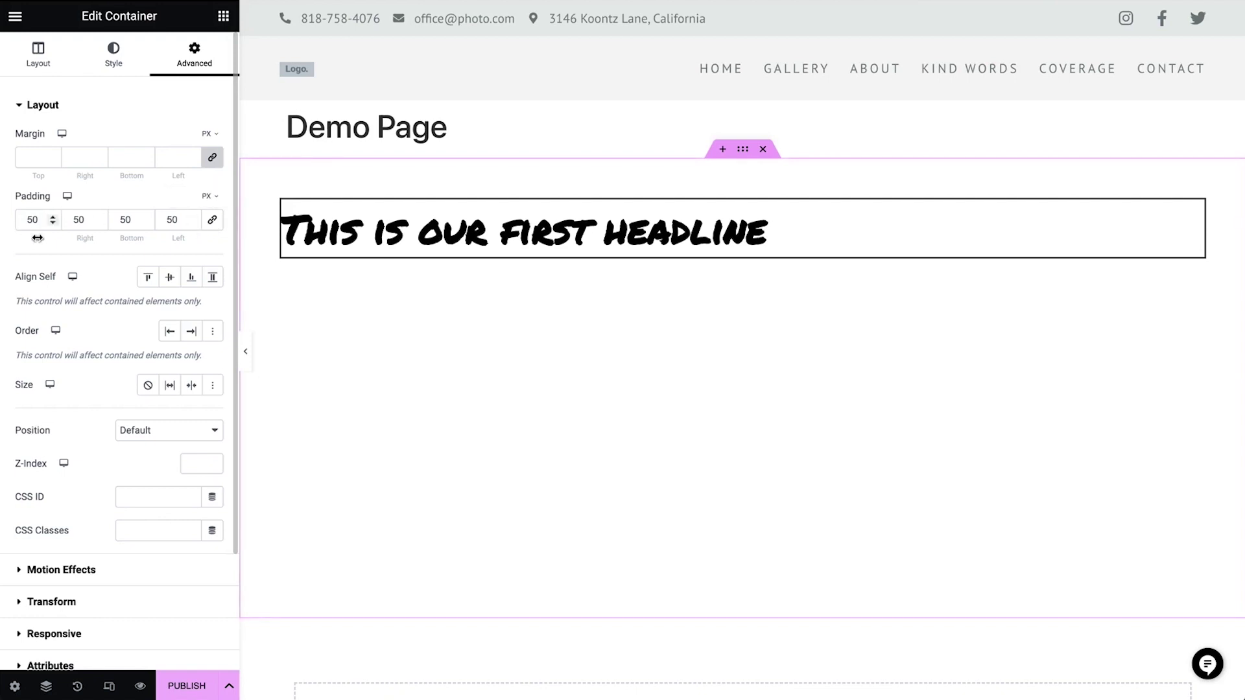
click(25, 221)
text(1)
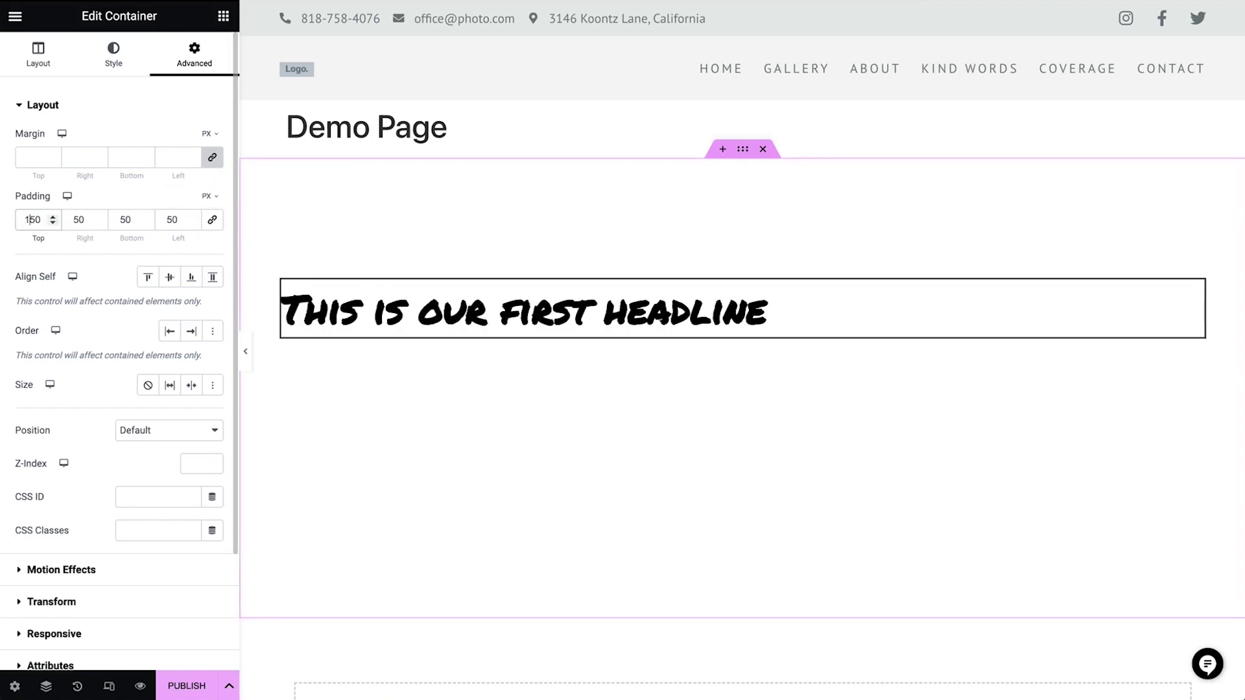
Add a Text Editor widget below the heading and paste three more copies of its lorem ipsum text after the original
click(224, 16)
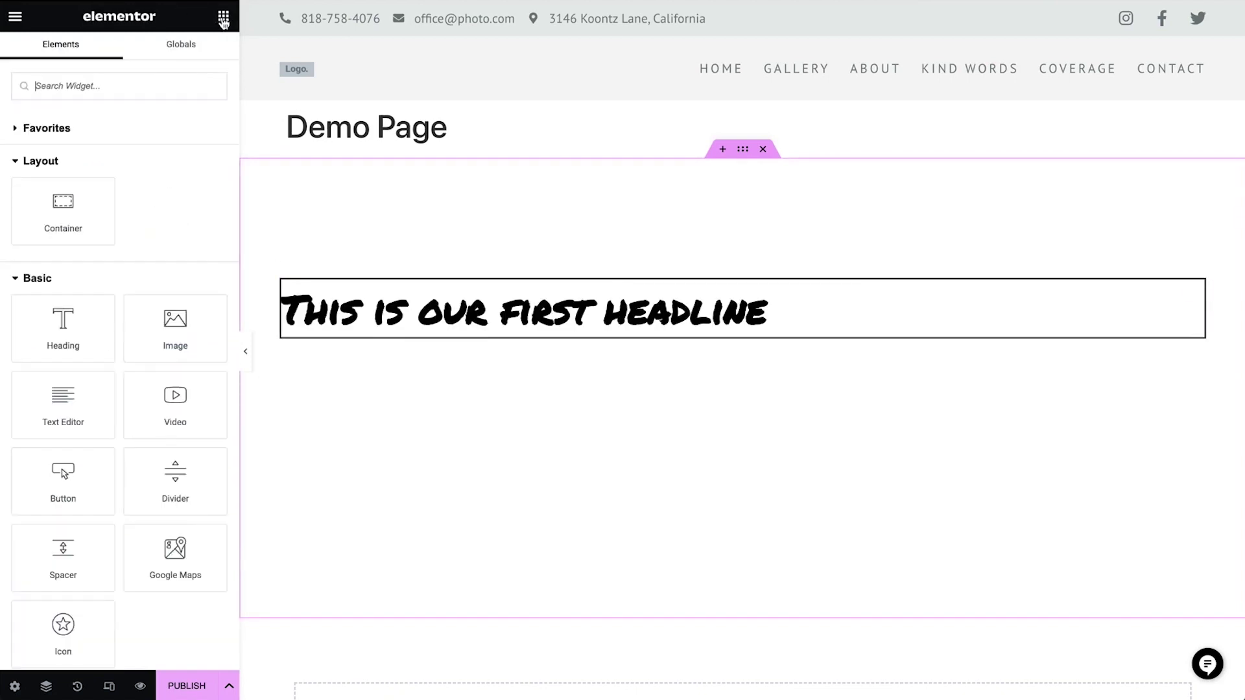
drag(58, 411, 389, 324)
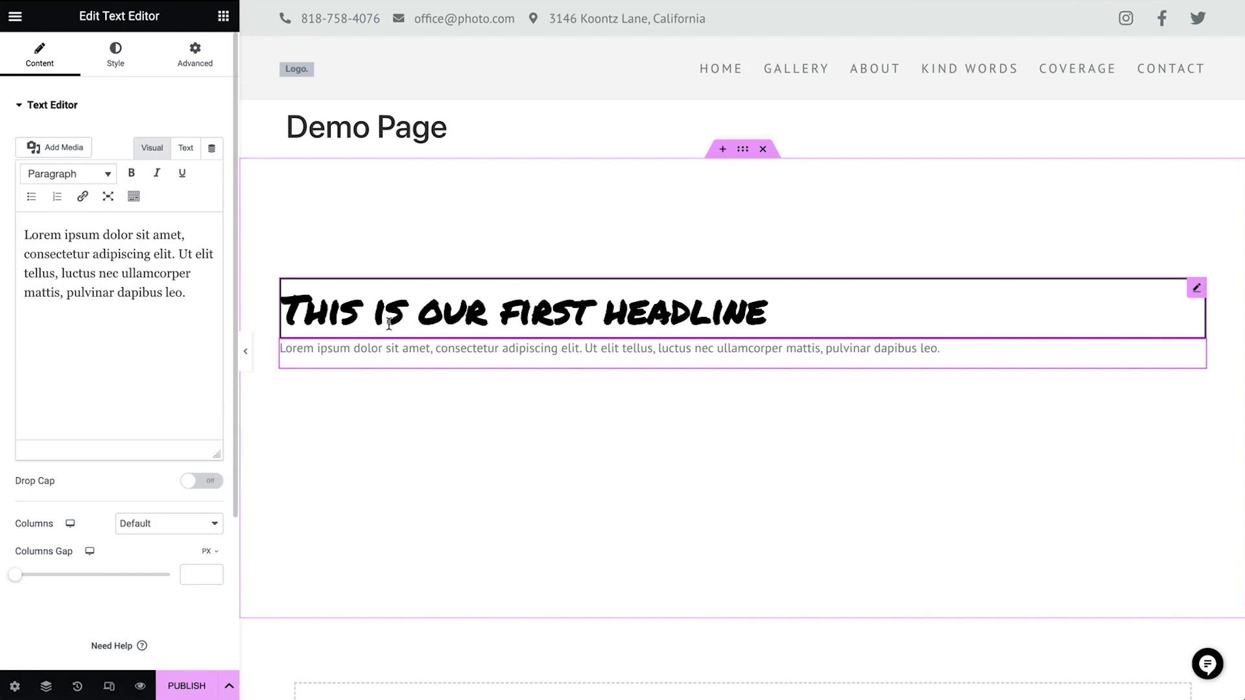
click(175, 311)
key(ctrl+a)
key(ctrl+c)
click(175, 311)
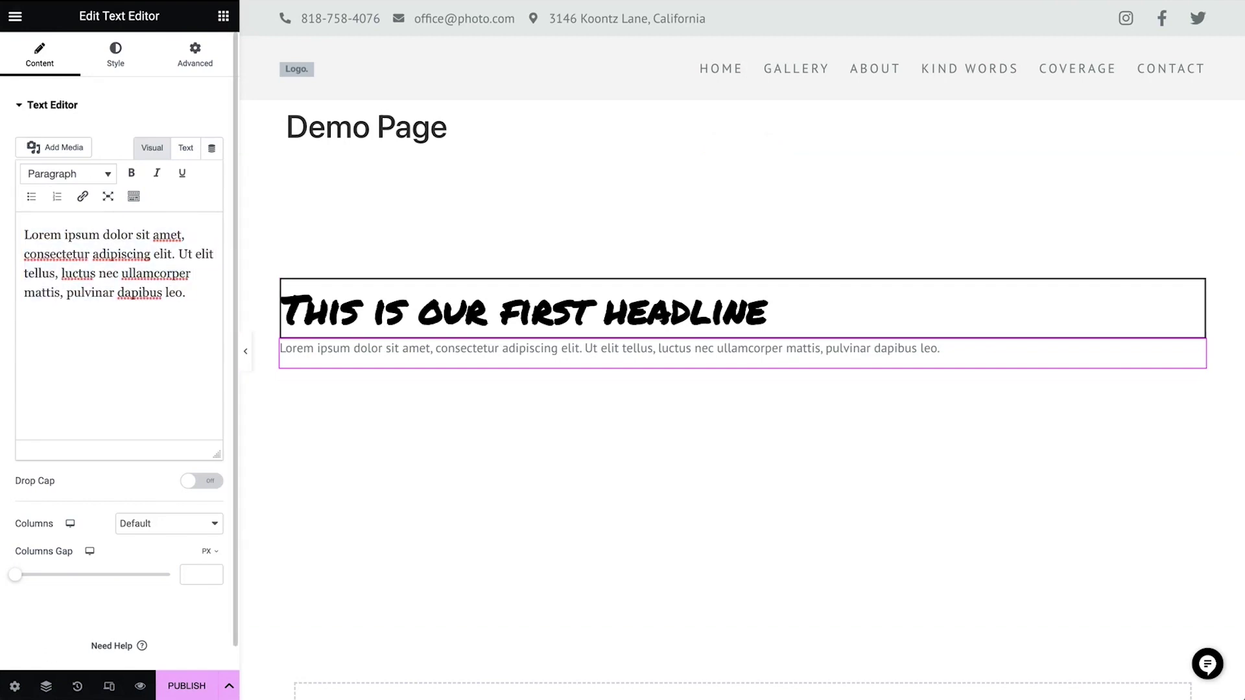
key(ctrl+v)
key(ctrl+v)
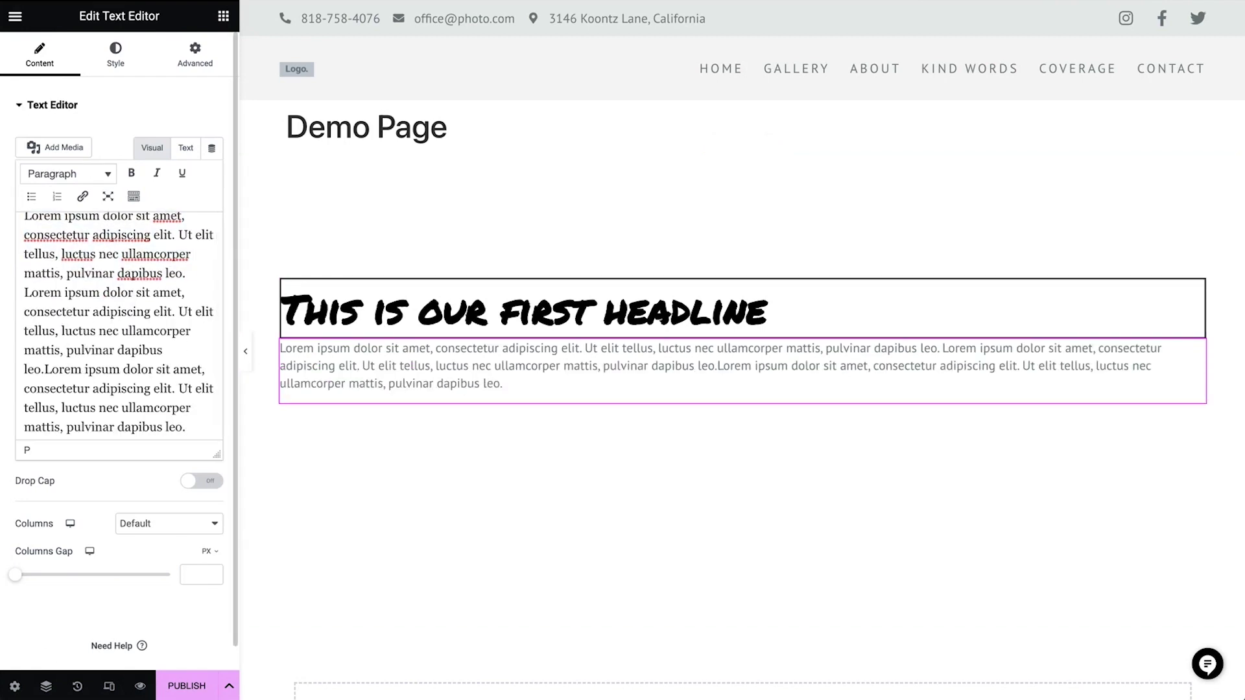
key(ctrl+v)
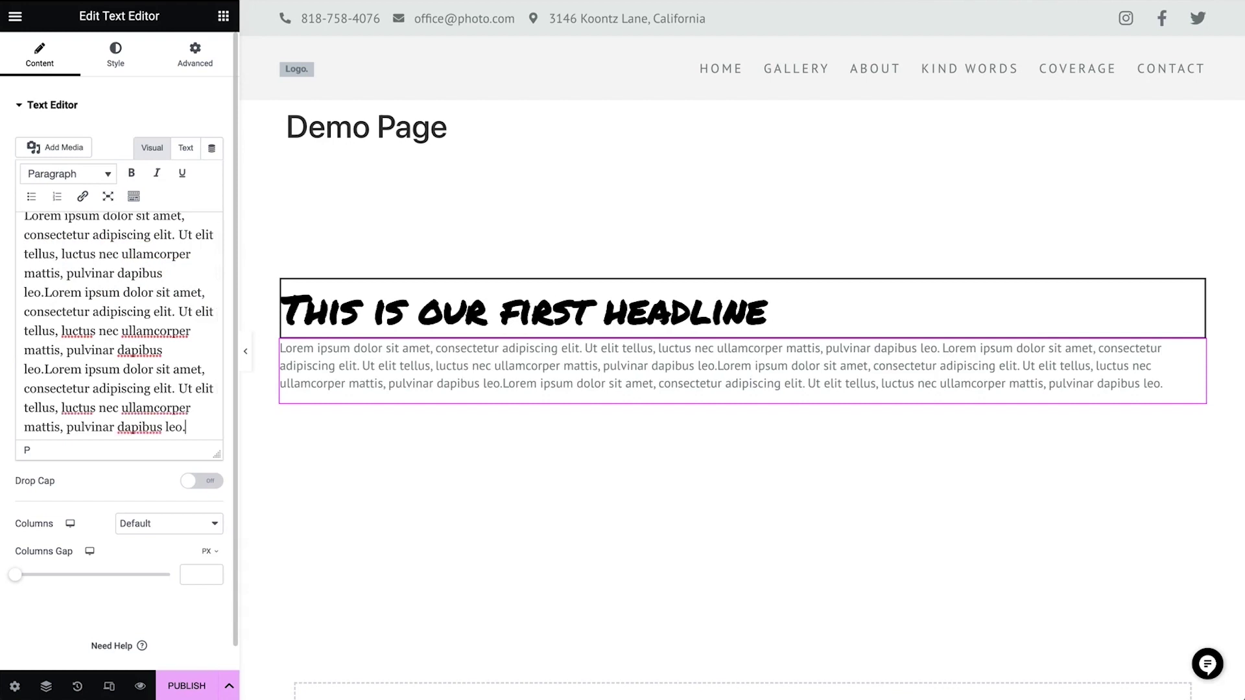
Paste four more copies of the lorem ipsum text into the Text Editor widget and split the text into 3 columns
key(ctrl+v)
key(ctrl+v)
key(ctrl+v)
key(ctrl+v)
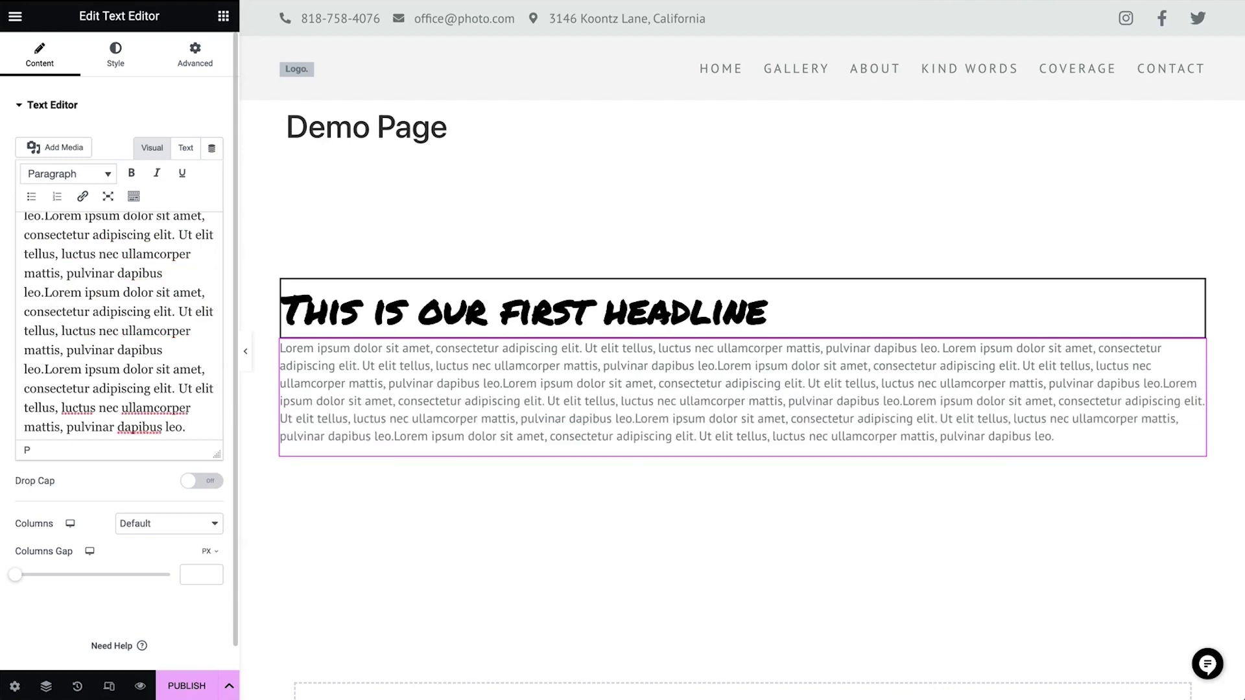
click(157, 525)
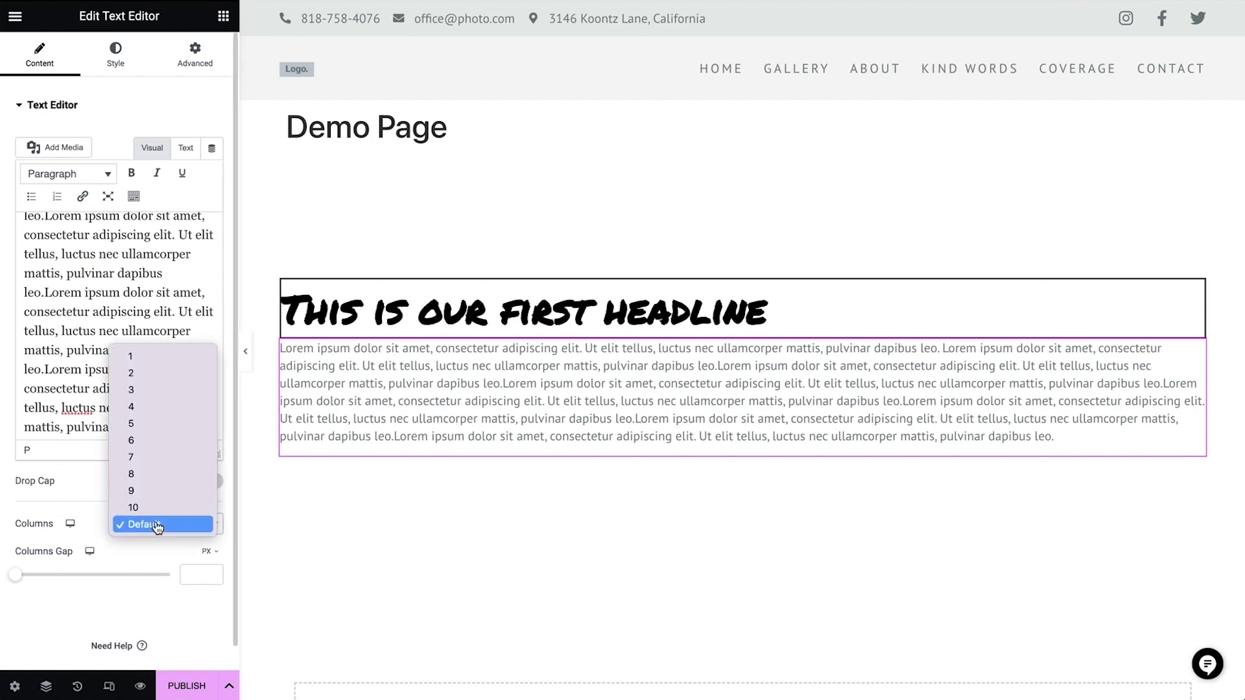
click(166, 393)
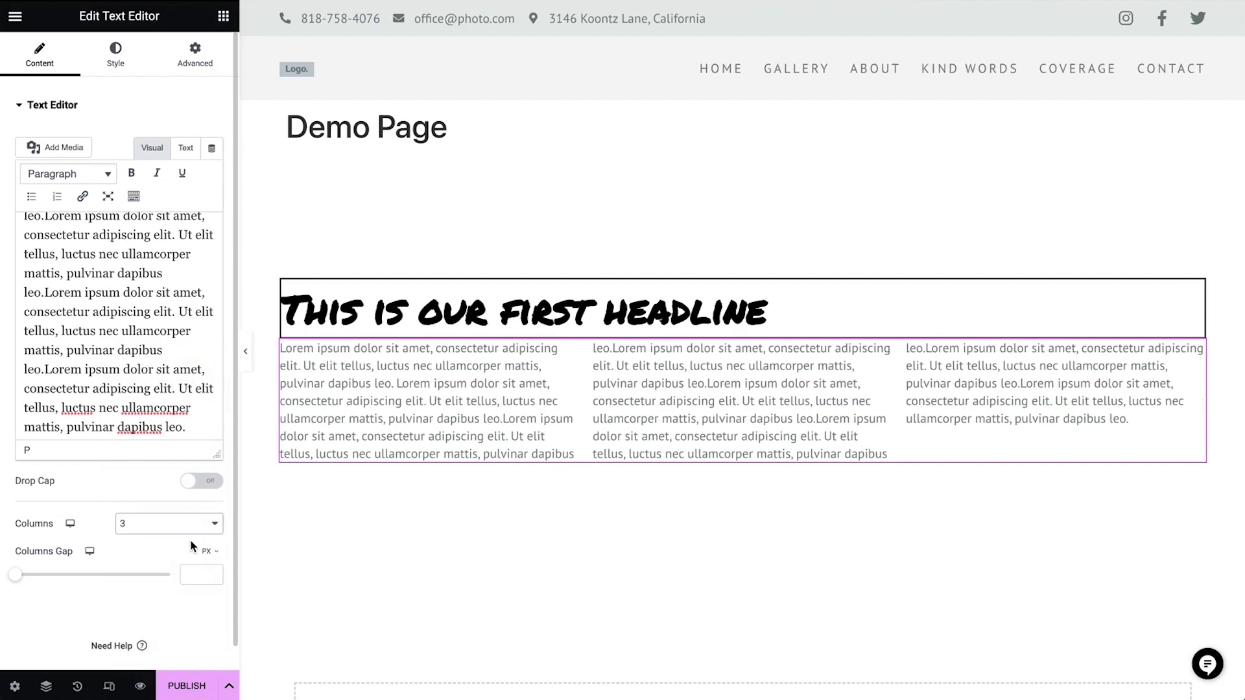
Set the text widget's column count to 2 for the tablet layout
click(71, 539)
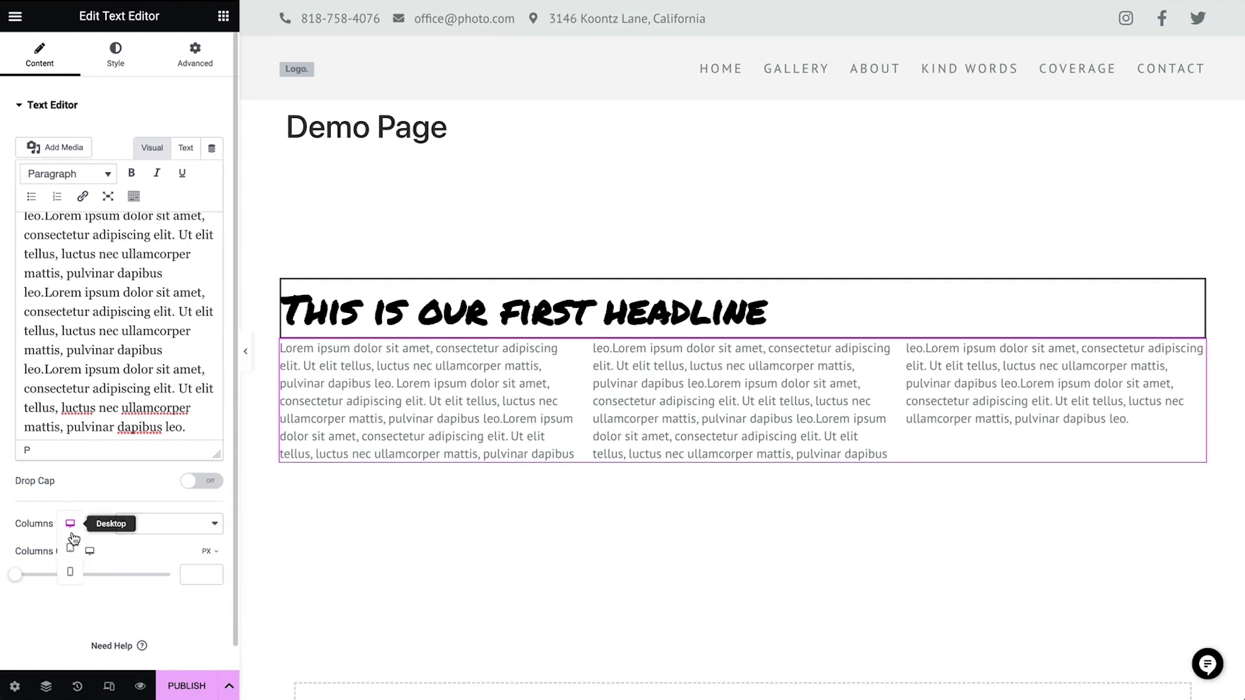
click(73, 553)
click(158, 528)
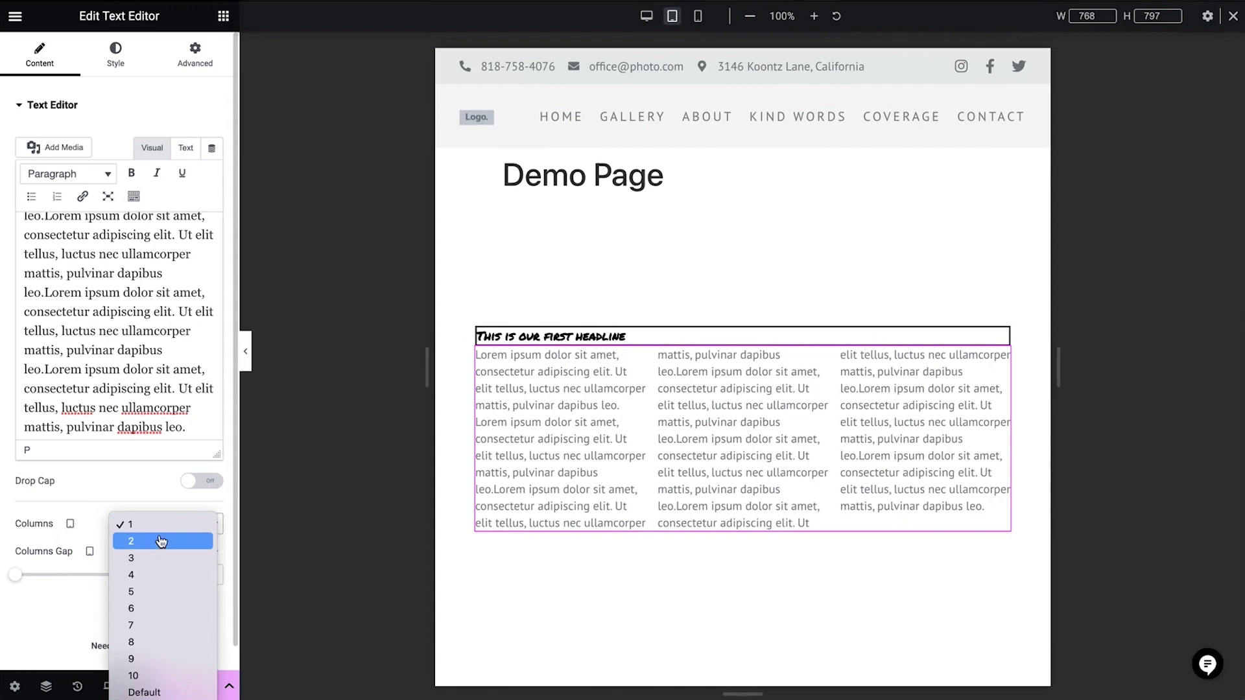
click(161, 543)
Set the text widget's column count to 1 for the mobile layout
click(70, 523)
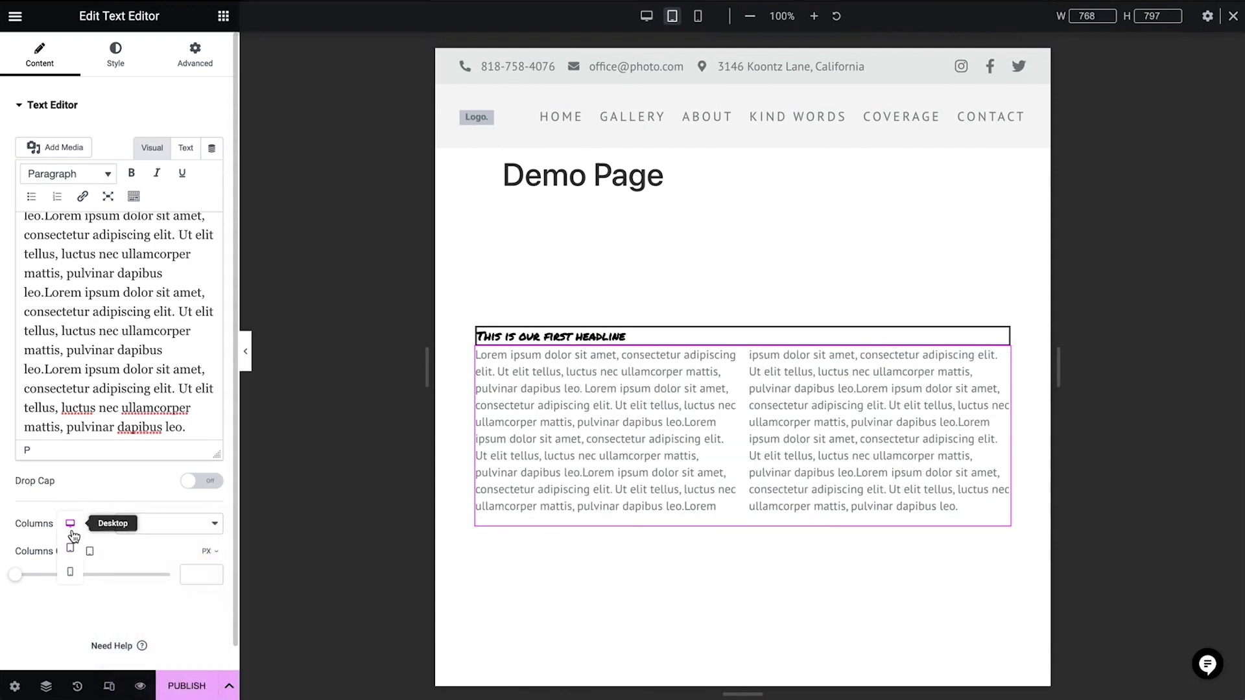
click(72, 578)
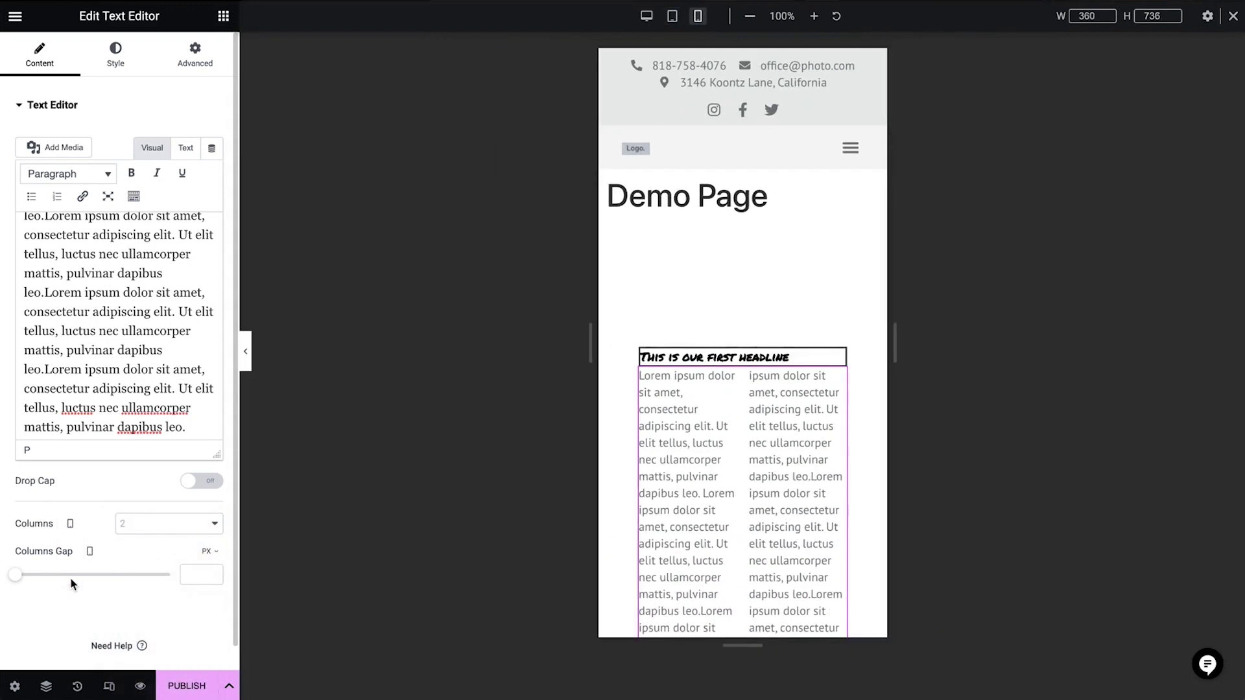
click(160, 526)
click(163, 540)
click(160, 527)
click(159, 512)
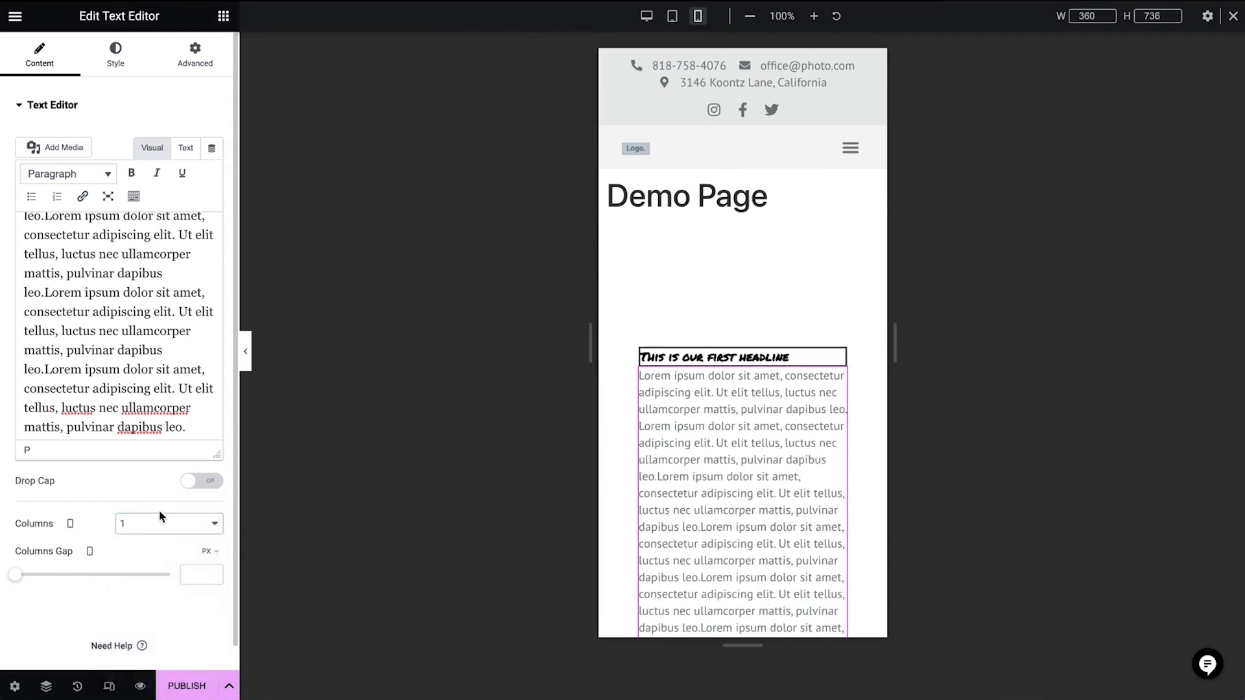
Show the text widget's style settings, then return the preview to desktop and close the responsive view
click(115, 57)
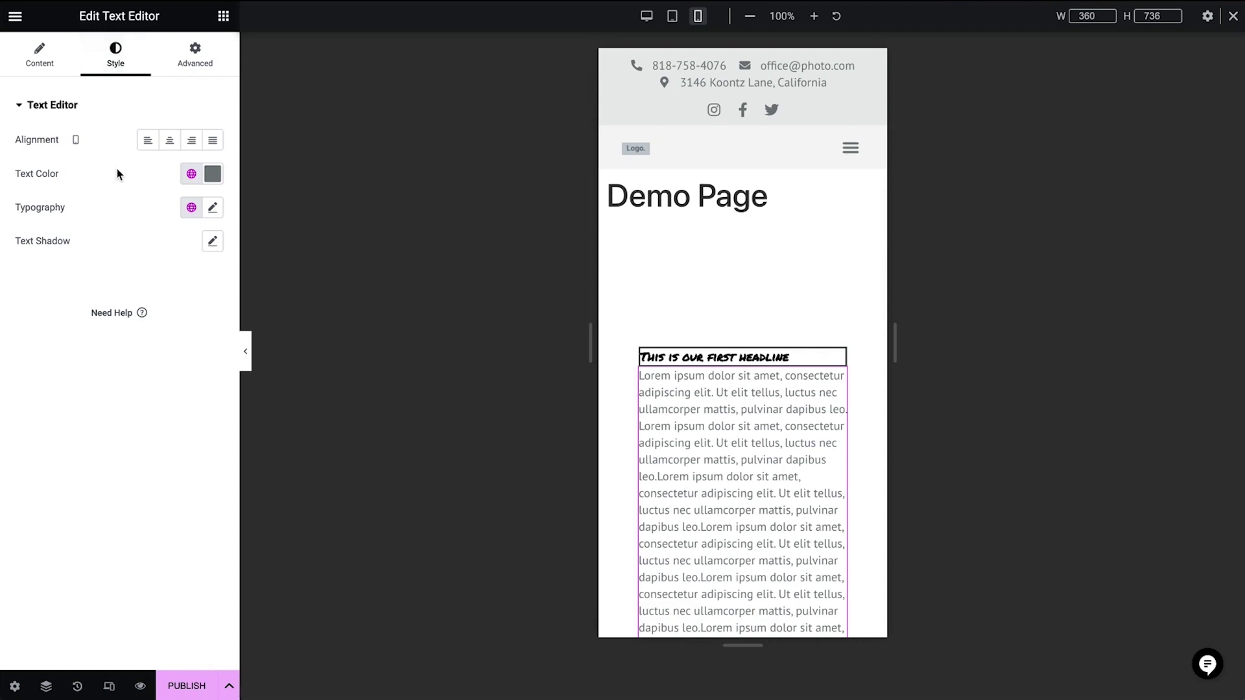
click(646, 17)
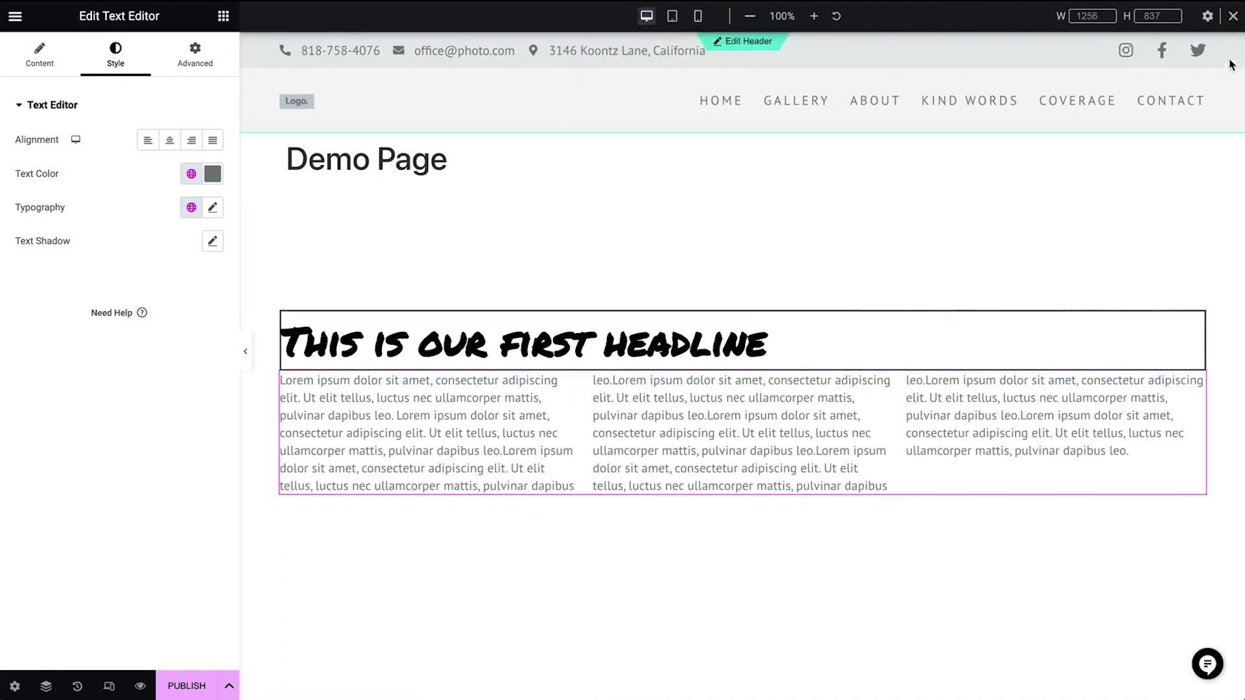
click(1233, 17)
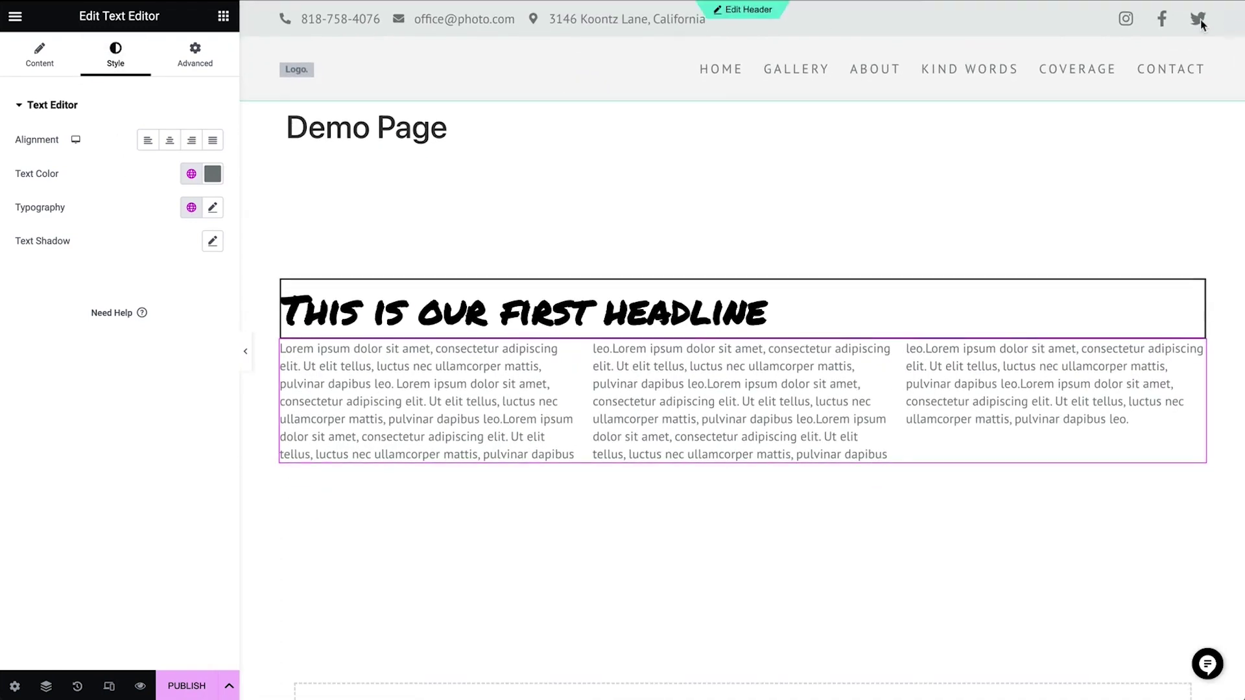
Add a Button widget below the three-column text and label it "Discover More"
click(223, 15)
drag(53, 499, 386, 461)
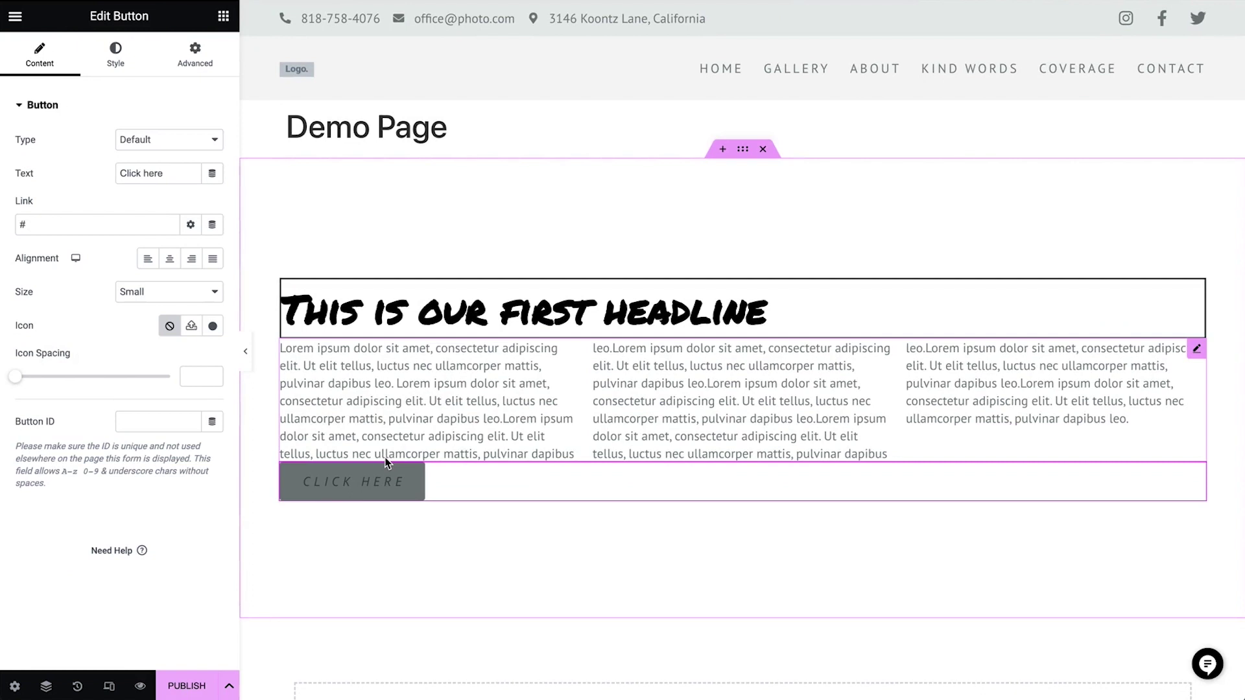
triple_click(175, 170)
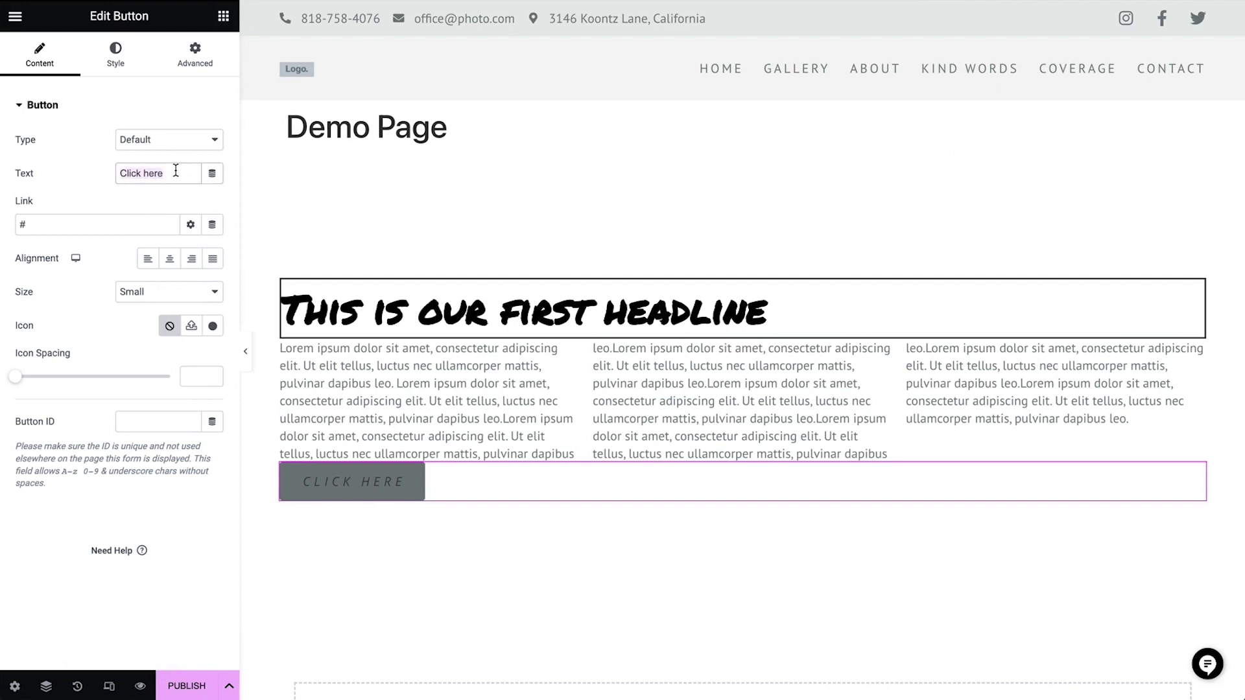
text(Discover More)
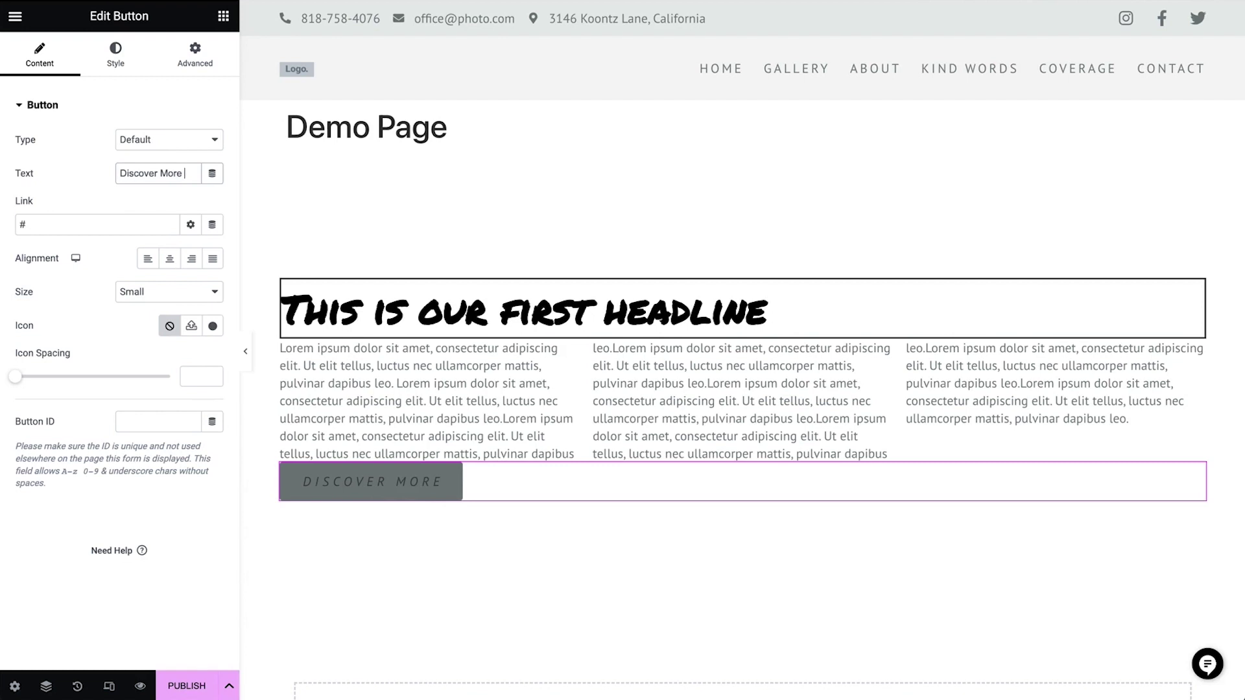
Remove the button's placeholder link, try searching for "about" as the link target, and clear the link again
click(91, 225)
key(BackSpace)
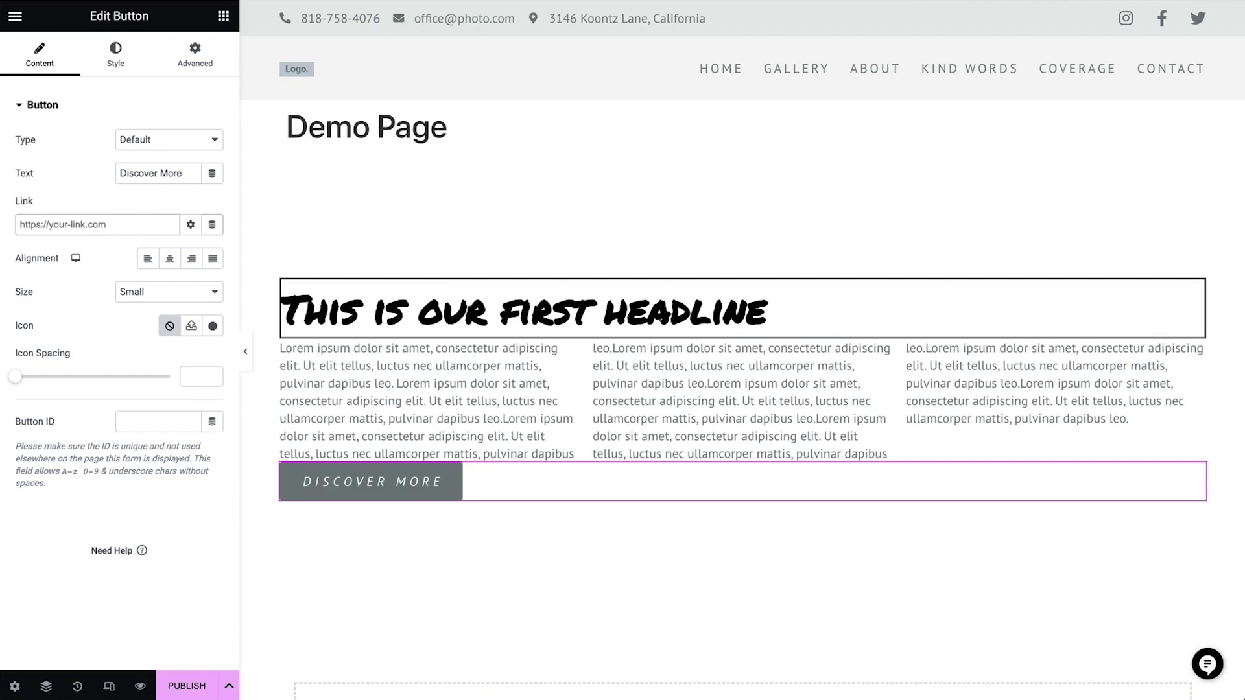
text(about)
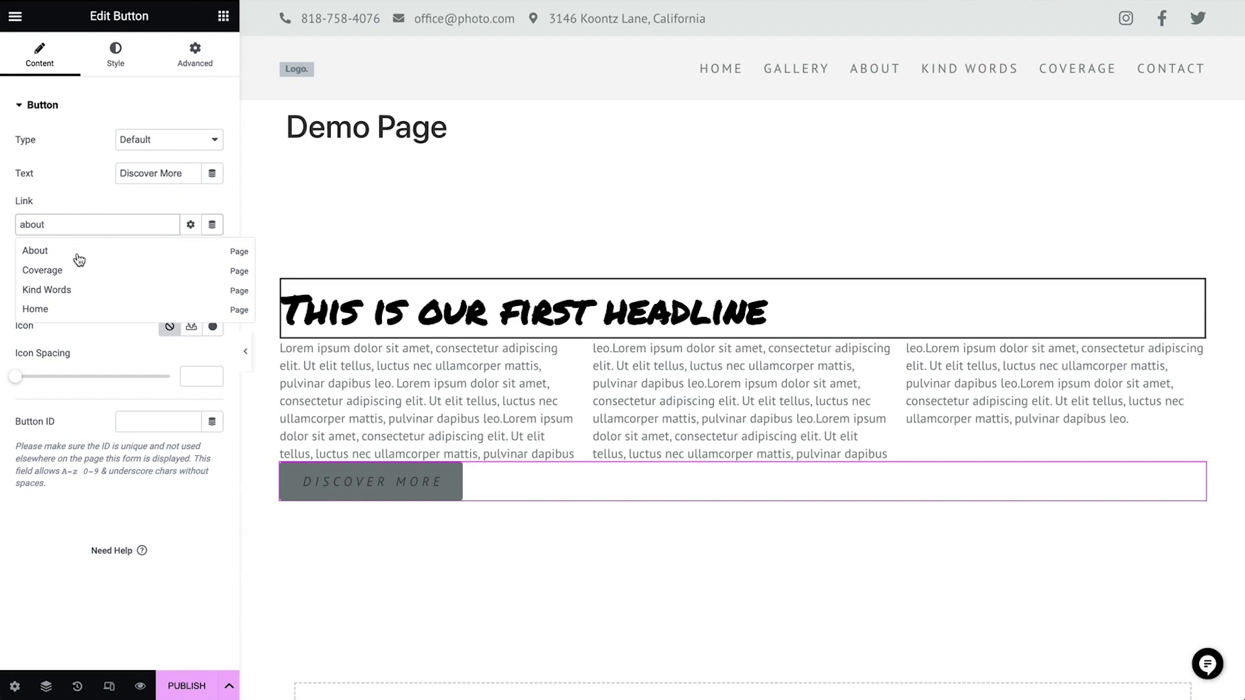
double_click(65, 225)
key(BackSpace)
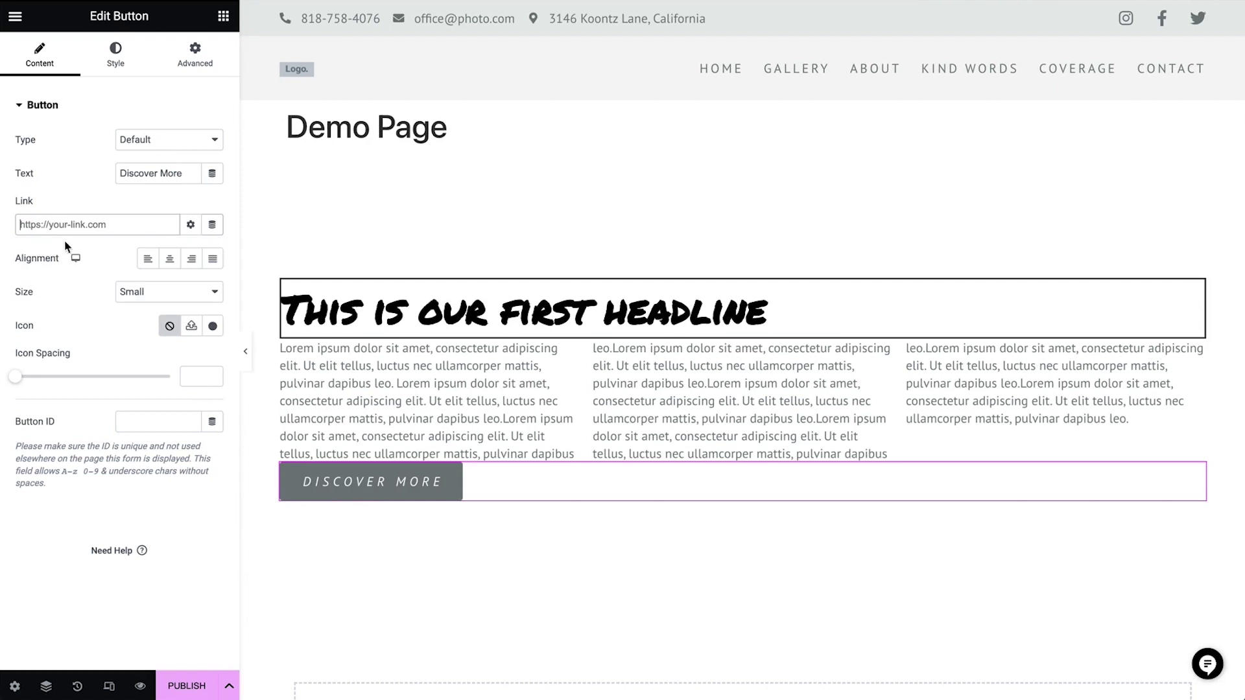
Try centering the button, align it left, and set its size to Large
click(170, 259)
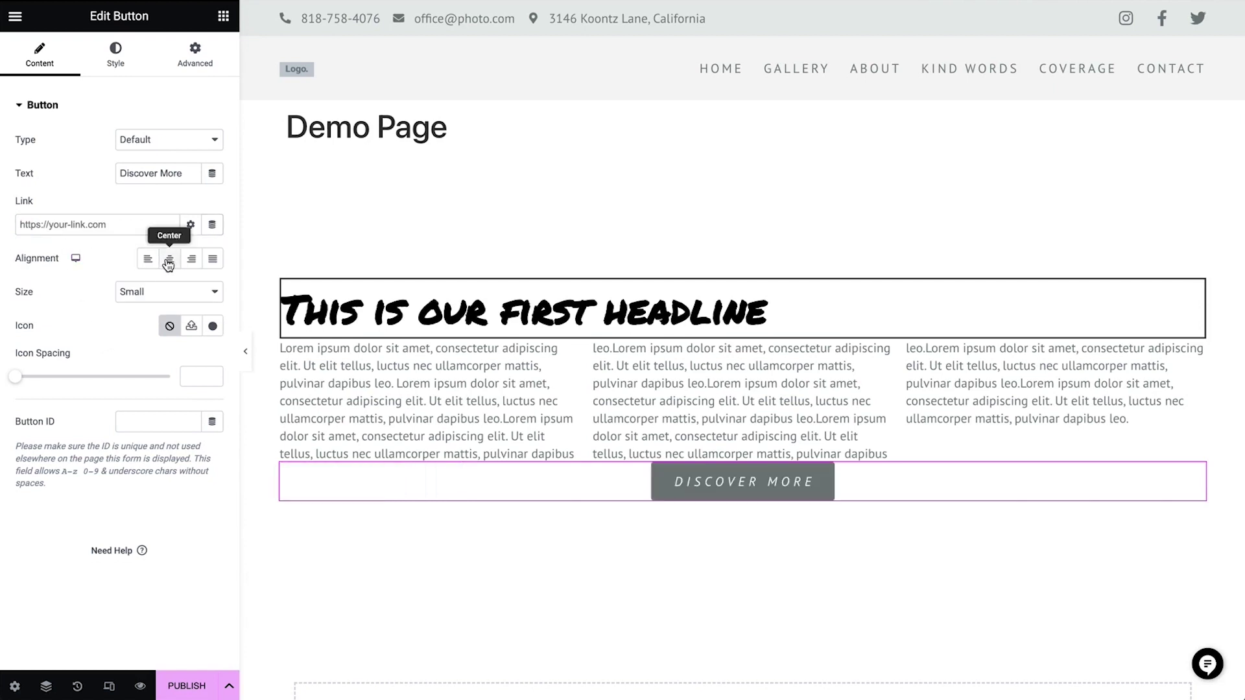
click(144, 267)
click(198, 298)
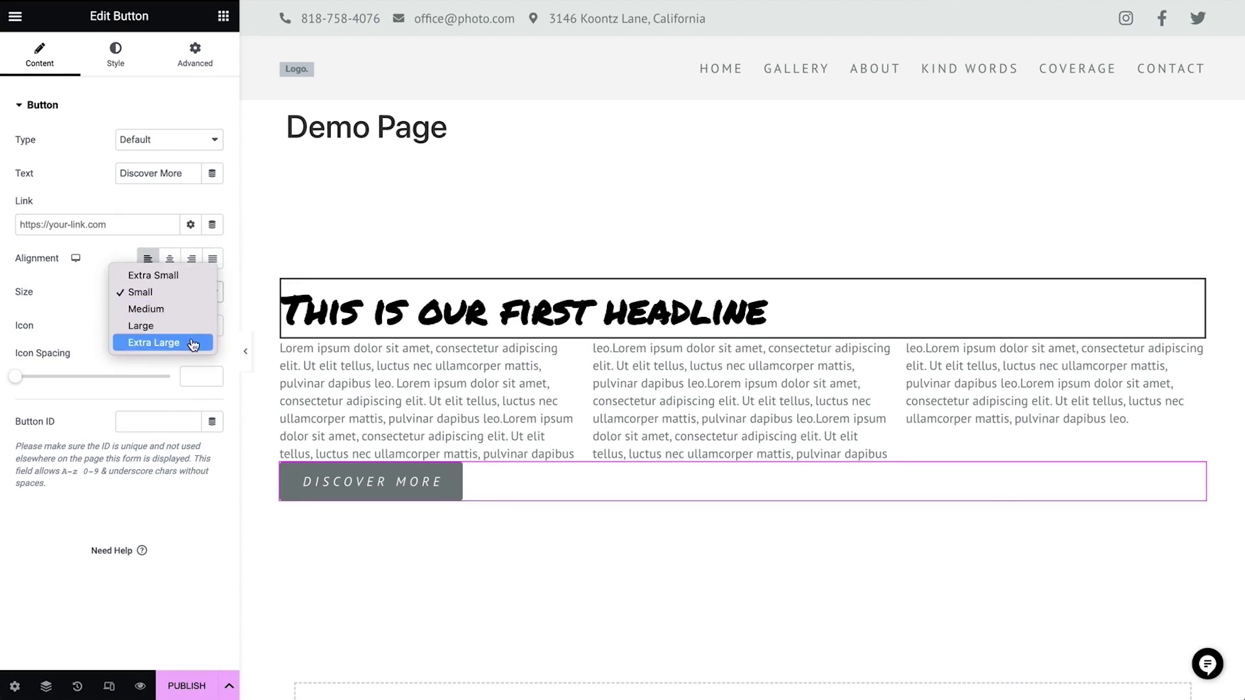
click(158, 327)
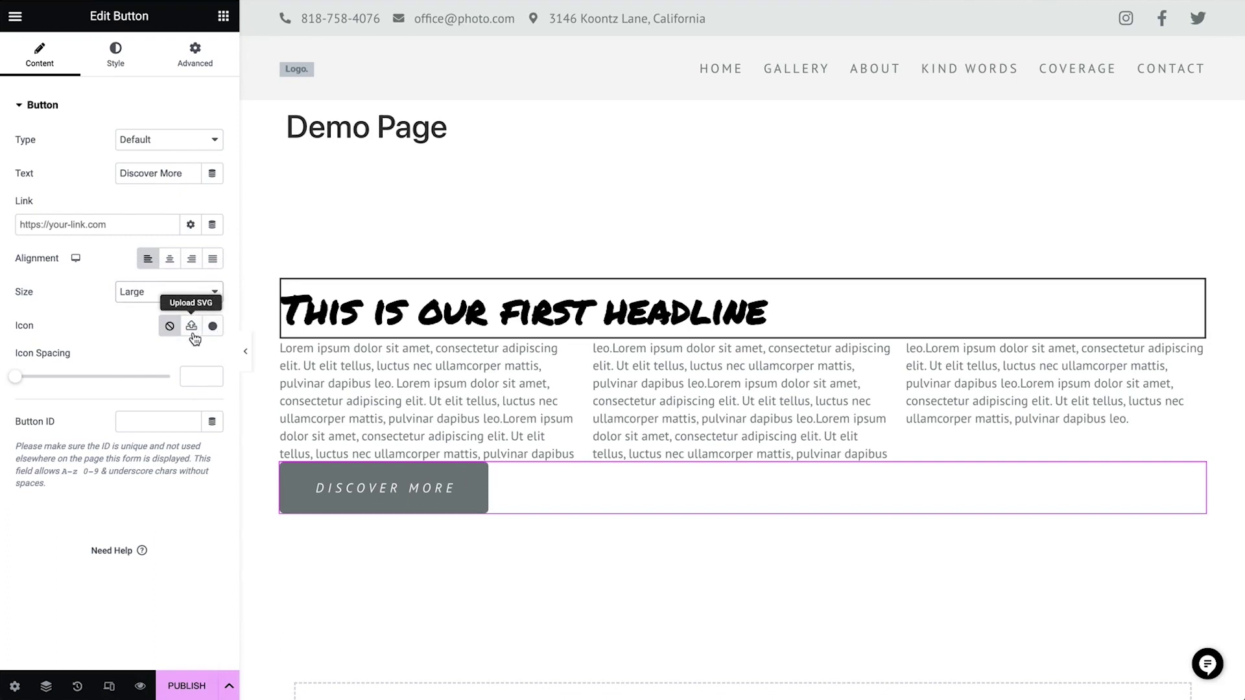
Search the icon library for "arro" and insert the solid circled right-arrow icon into the button
click(213, 327)
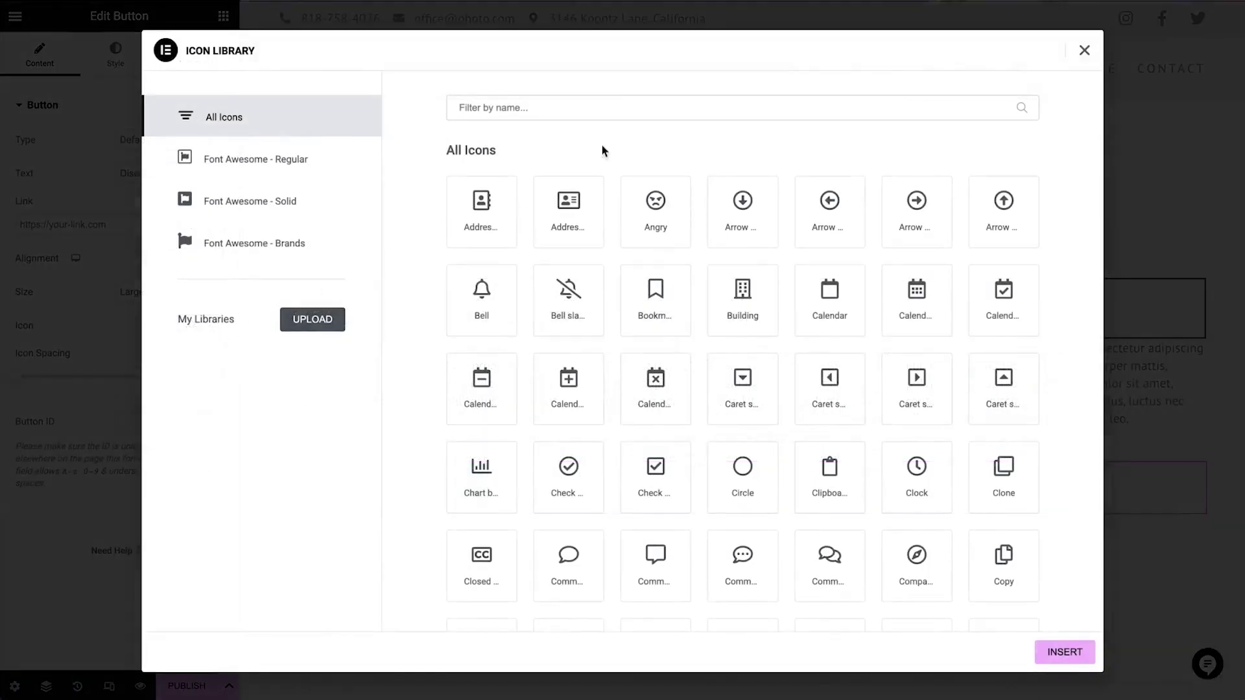
click(604, 107)
text(arro)
click(1003, 224)
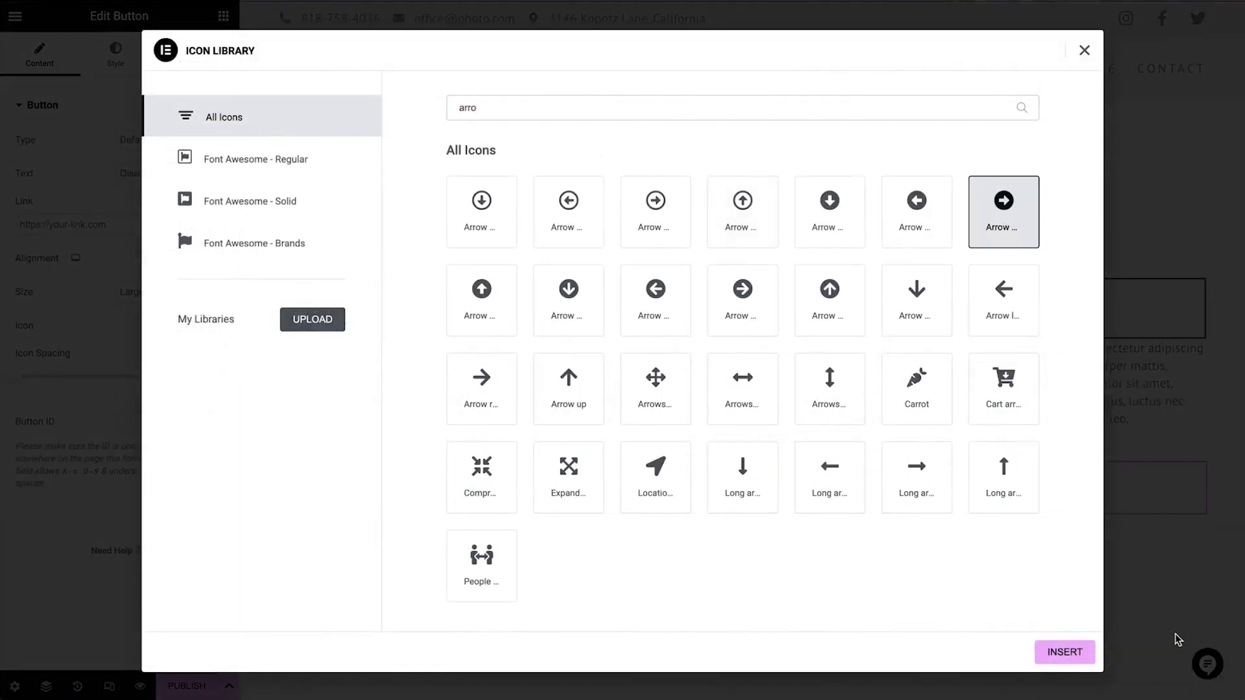
click(1048, 655)
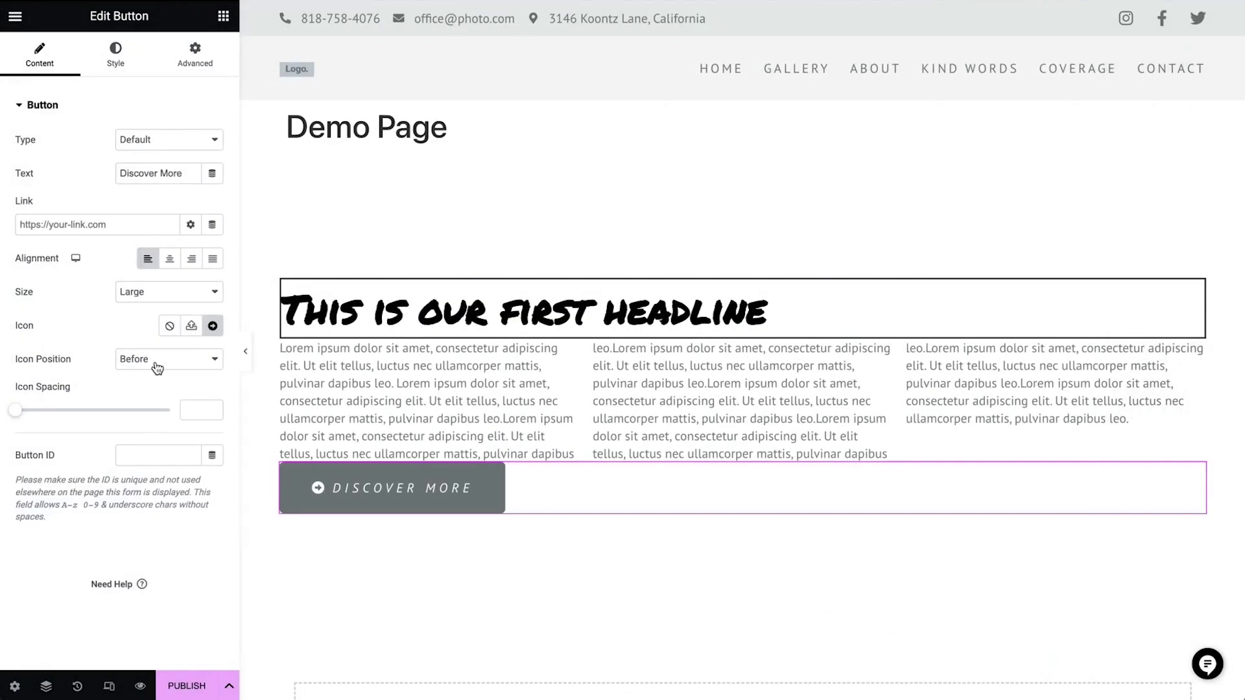
Place the button's icon after the text and set the icon spacing to 40
click(157, 368)
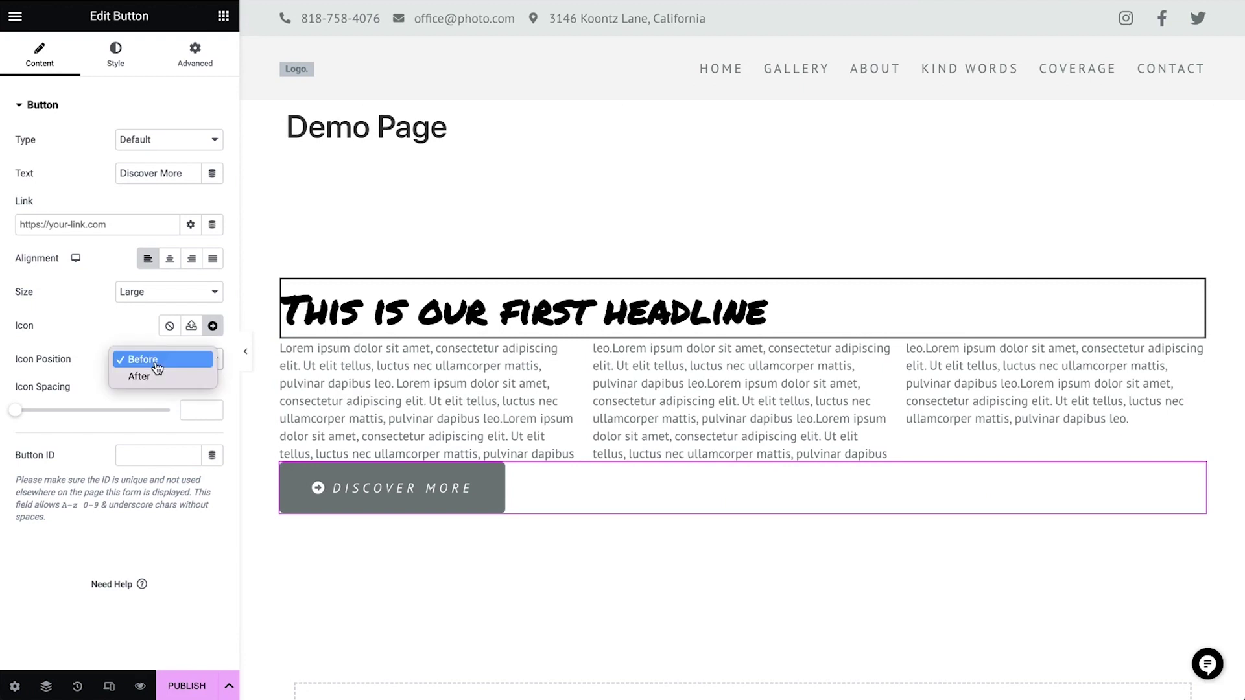
click(158, 377)
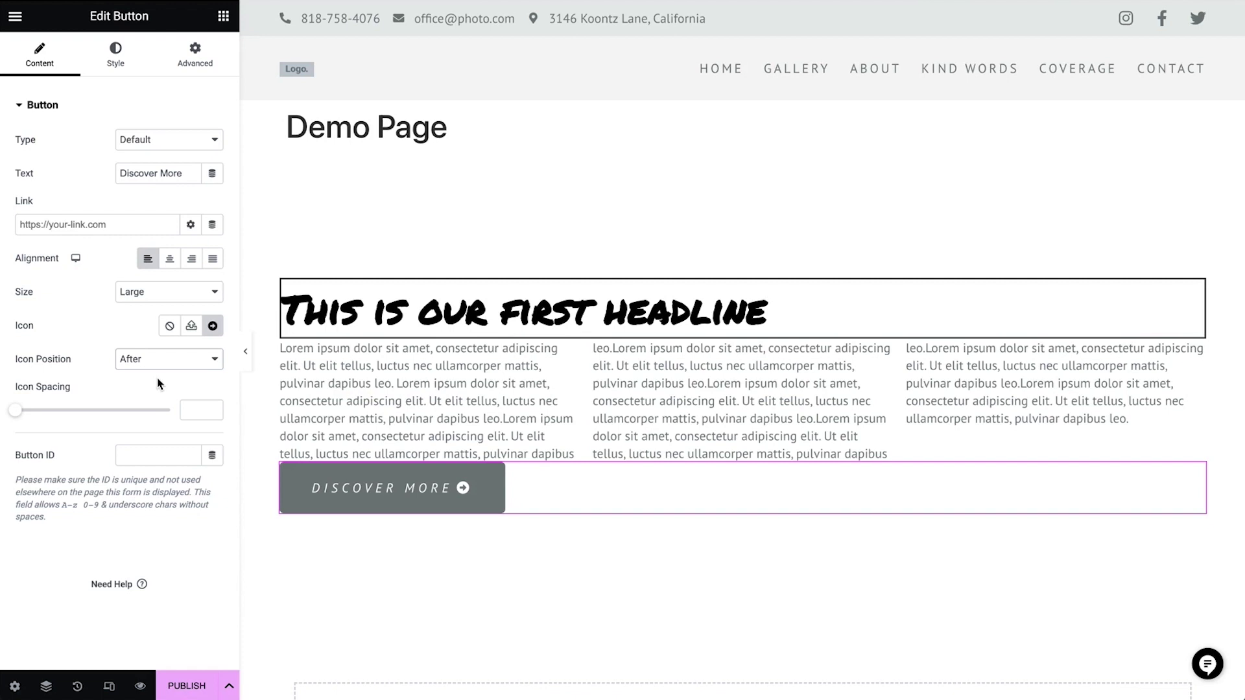
drag(16, 412, 138, 417)
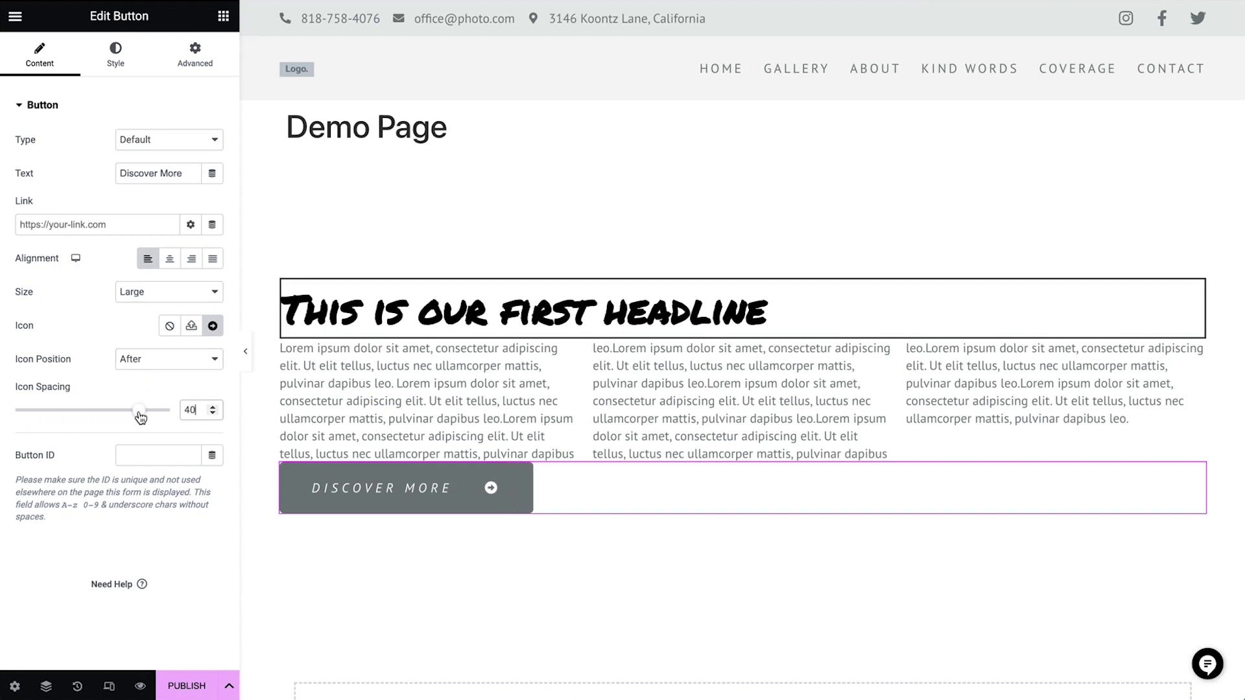
Examine the button's style settings for the hover state, including the available hover animations
click(117, 63)
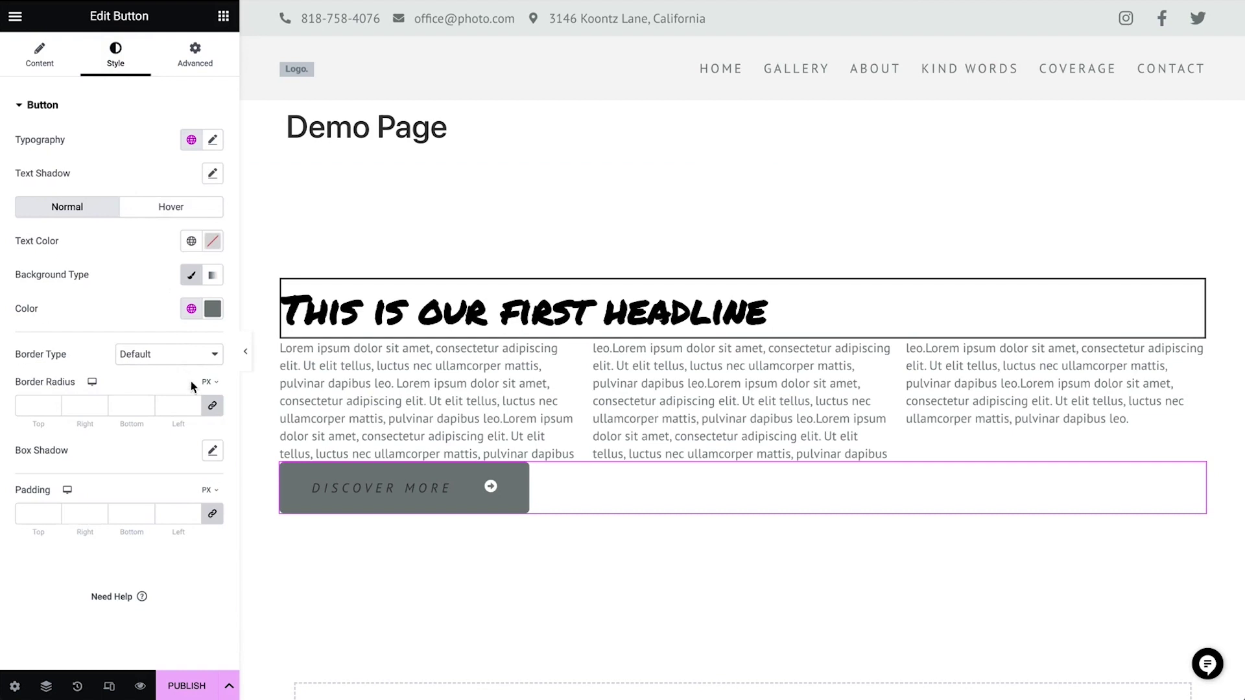
click(181, 206)
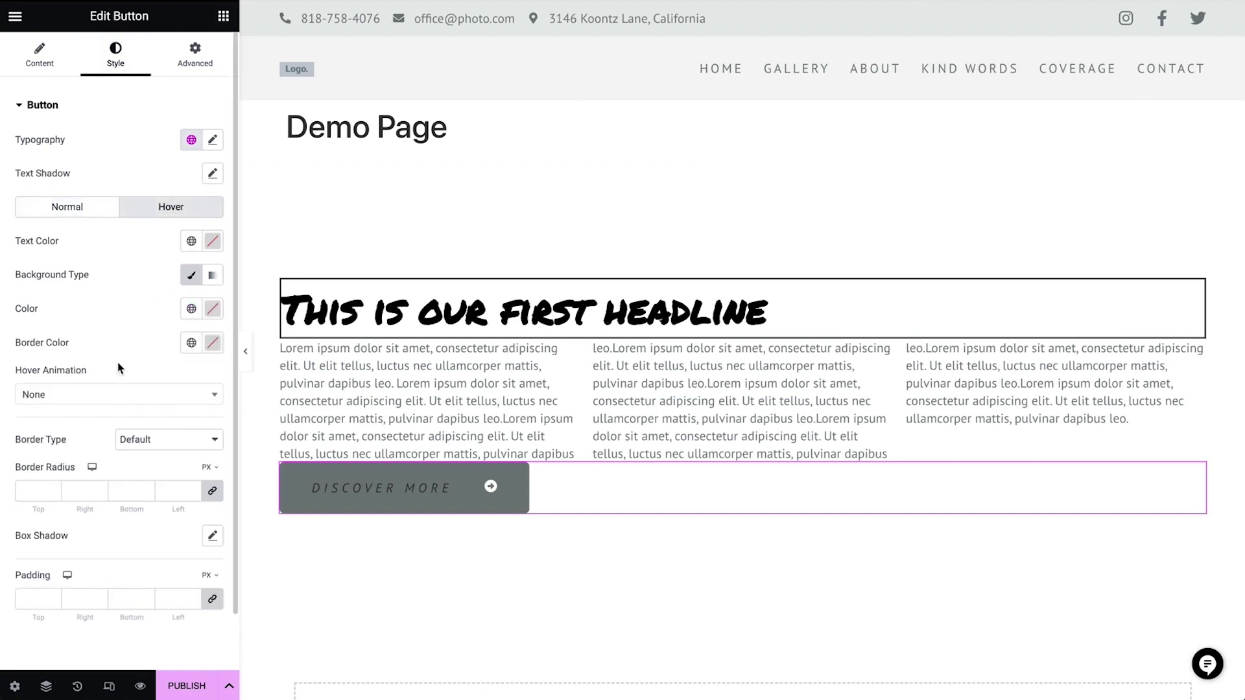
click(104, 399)
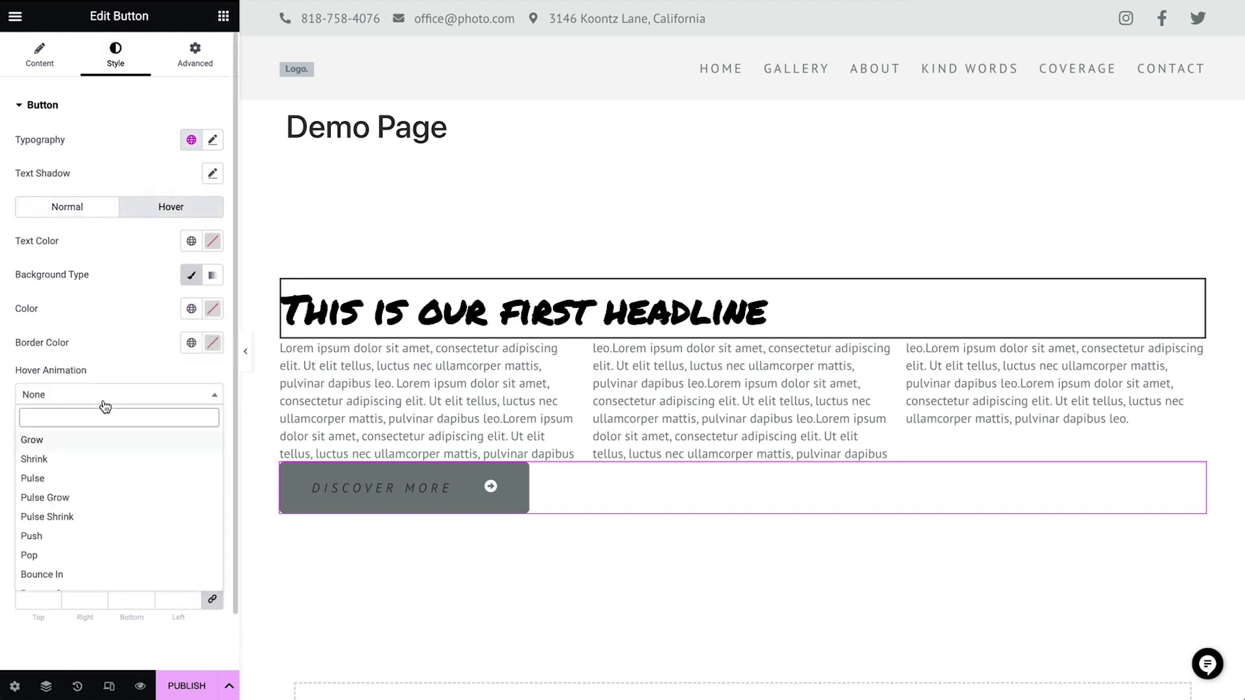
click(132, 368)
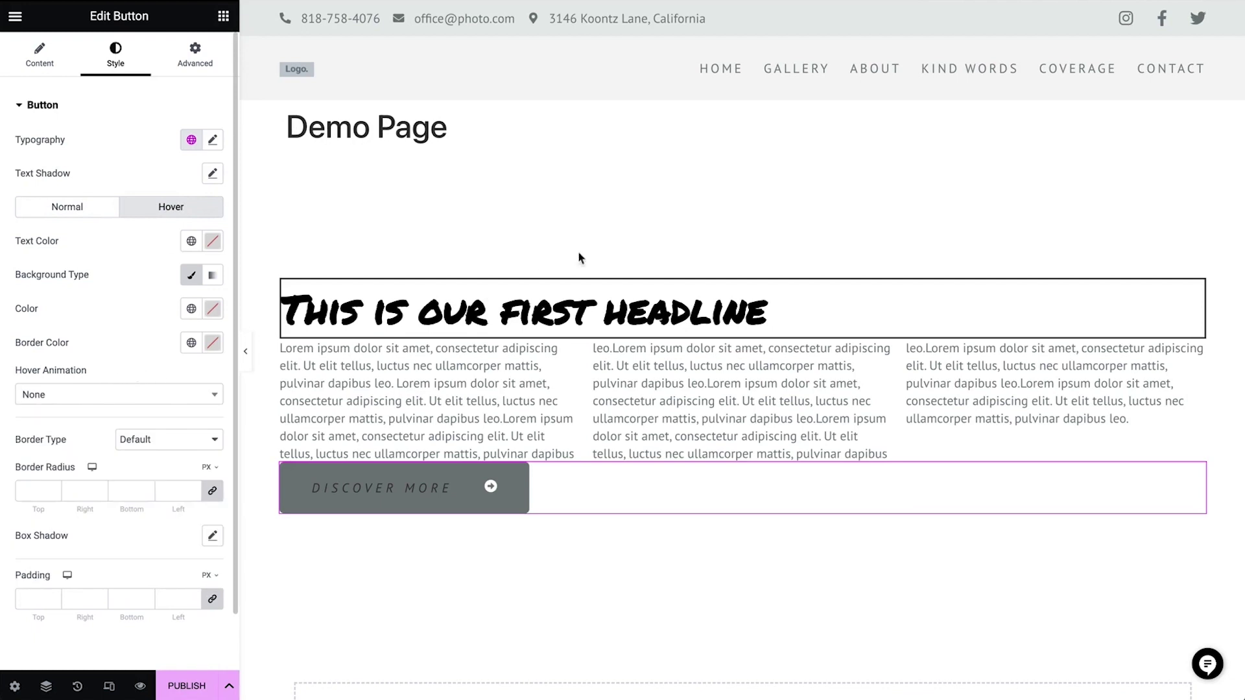
Link the parent container's padding values, set them to 0 px on all sides, and justify the container's content to Center
click(739, 154)
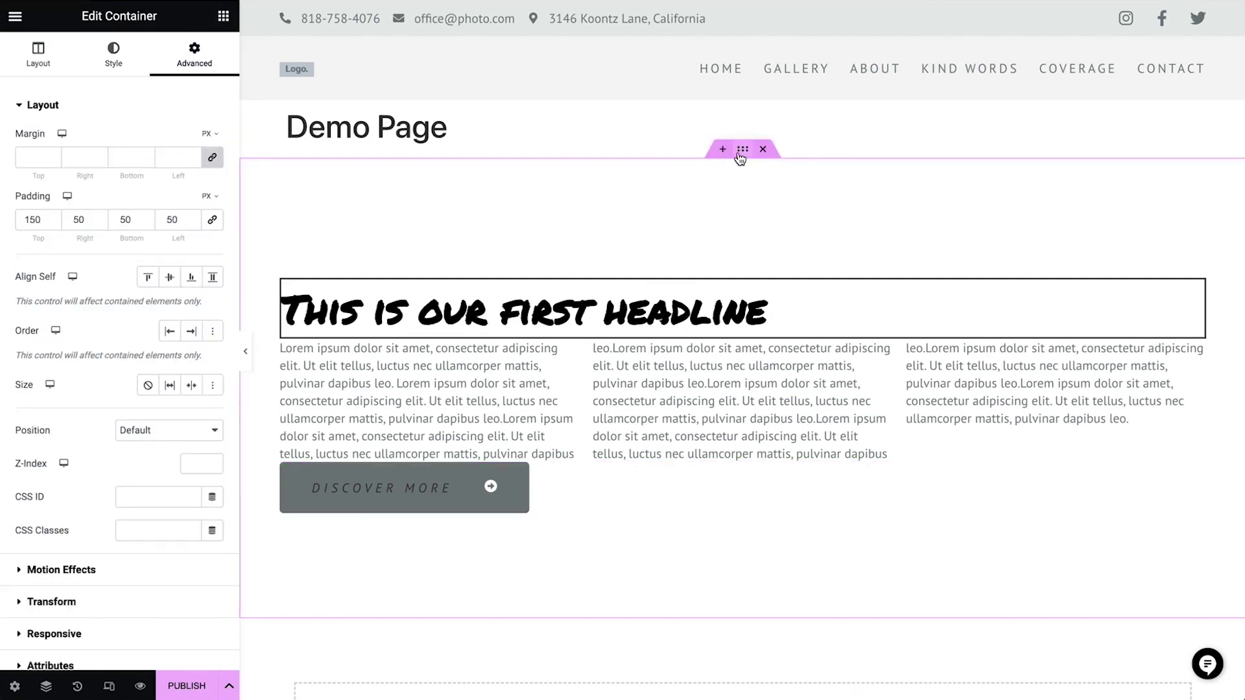
click(212, 219)
double_click(74, 221)
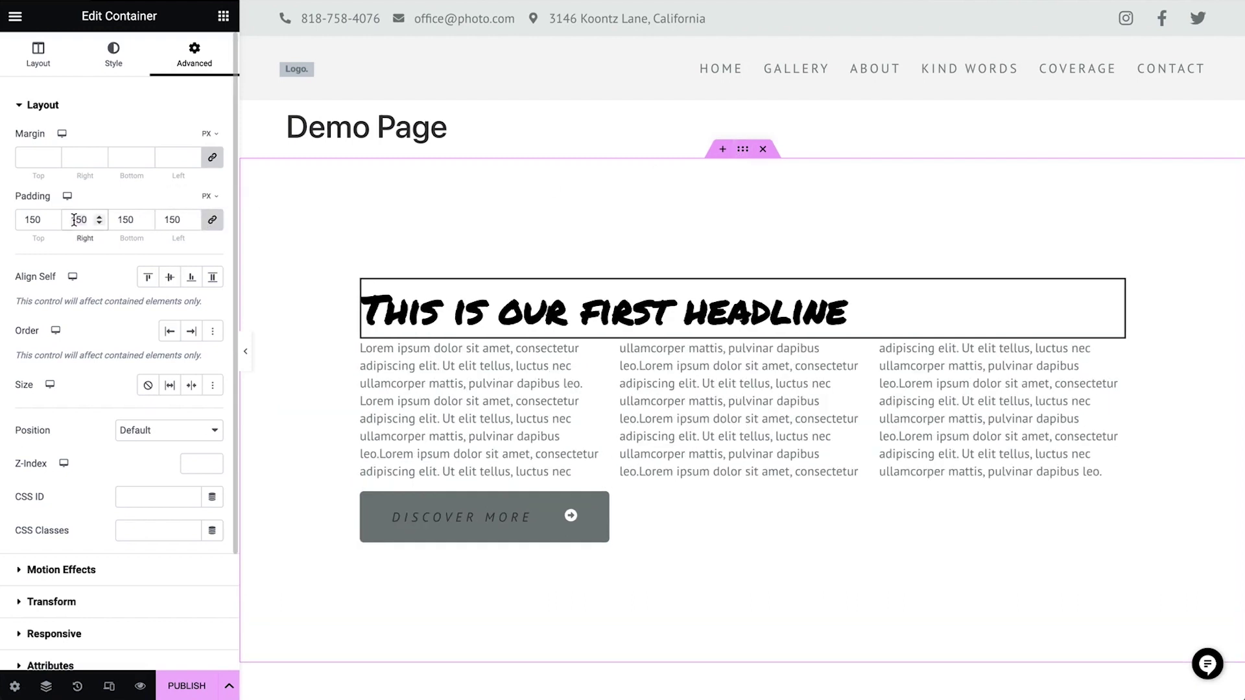
text(0)
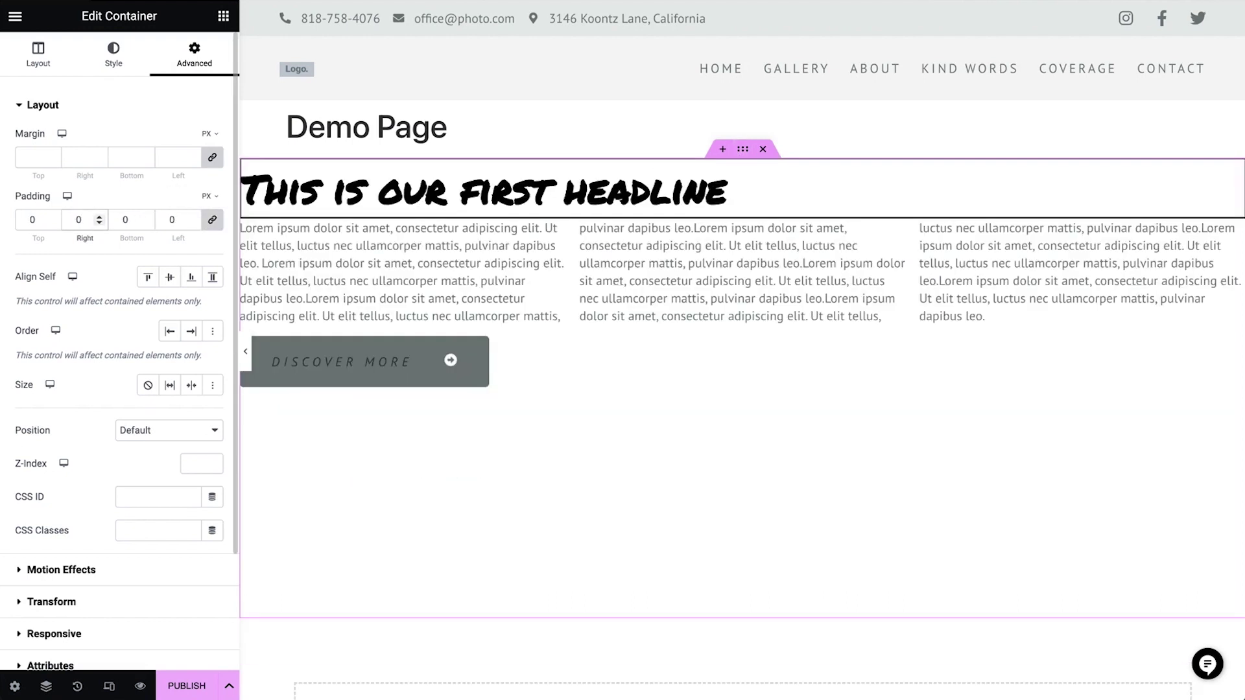
click(33, 65)
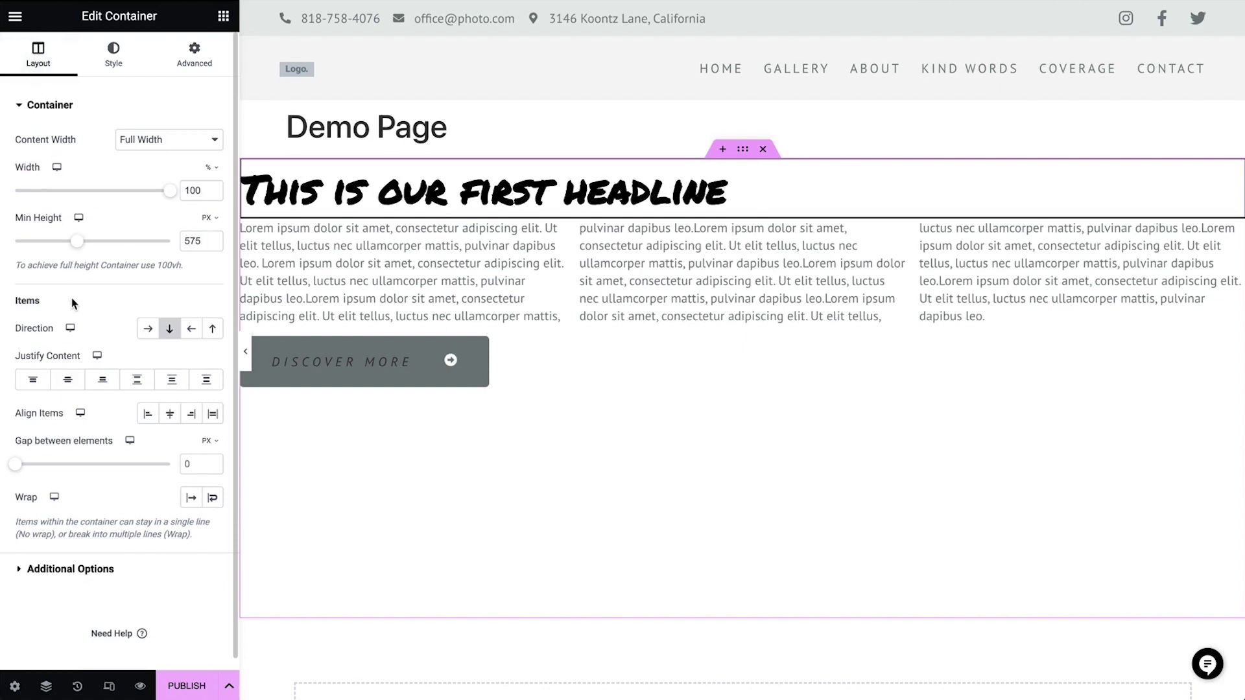
click(68, 384)
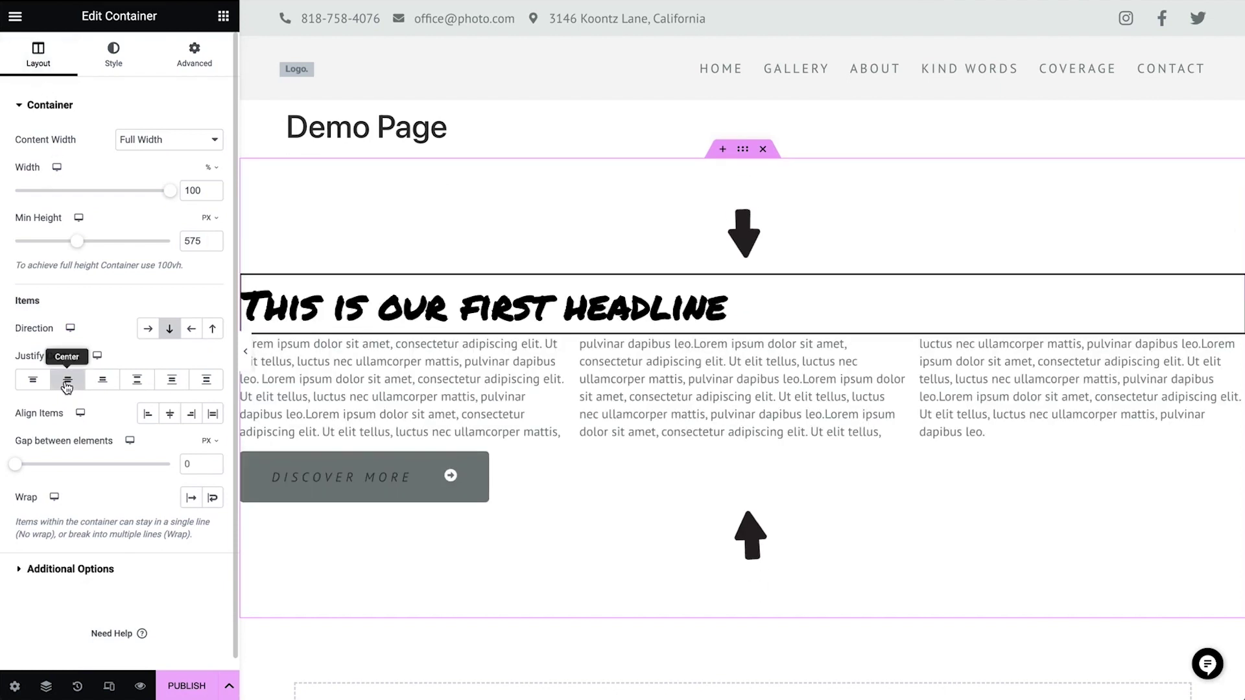
Try the End, Space Between, Space Around and Space Evenly justification options on the parent container's content
click(102, 384)
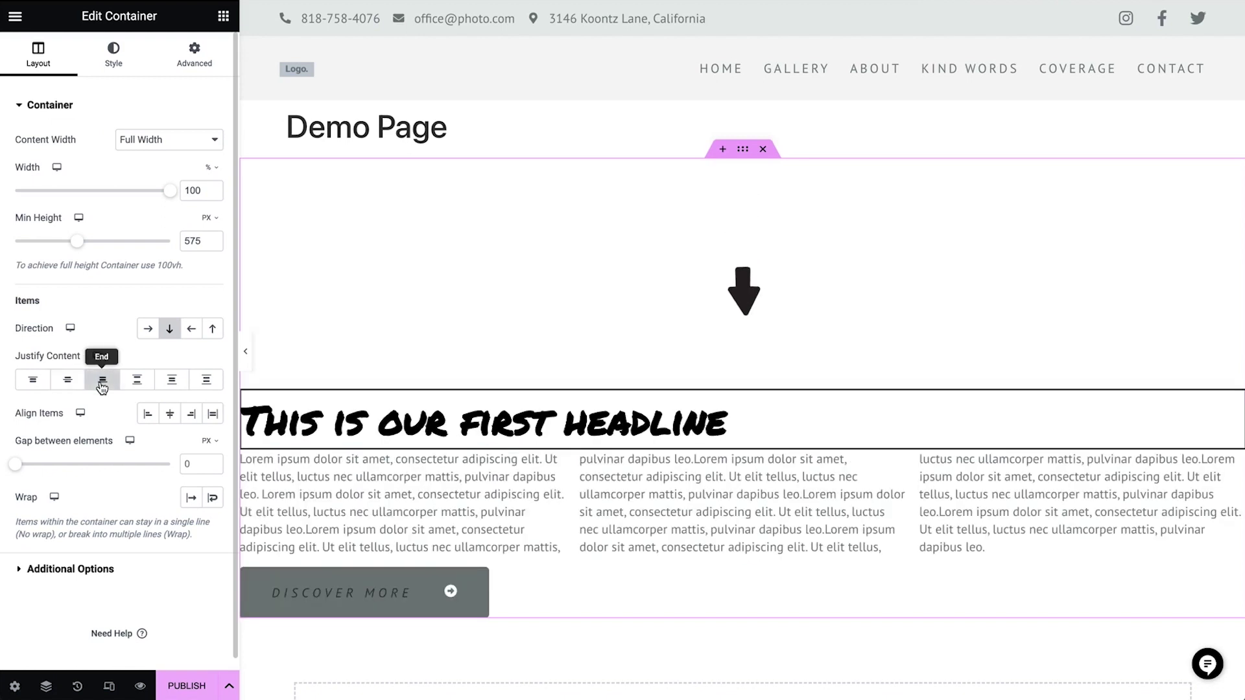
click(138, 383)
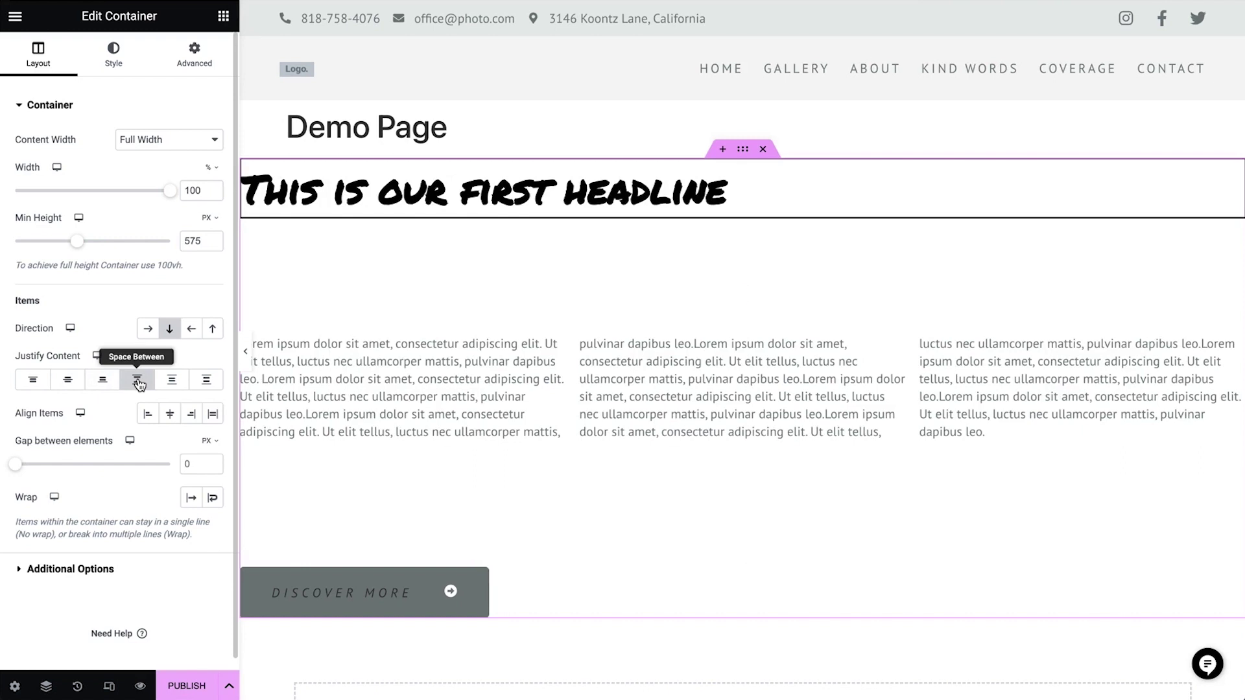
click(175, 381)
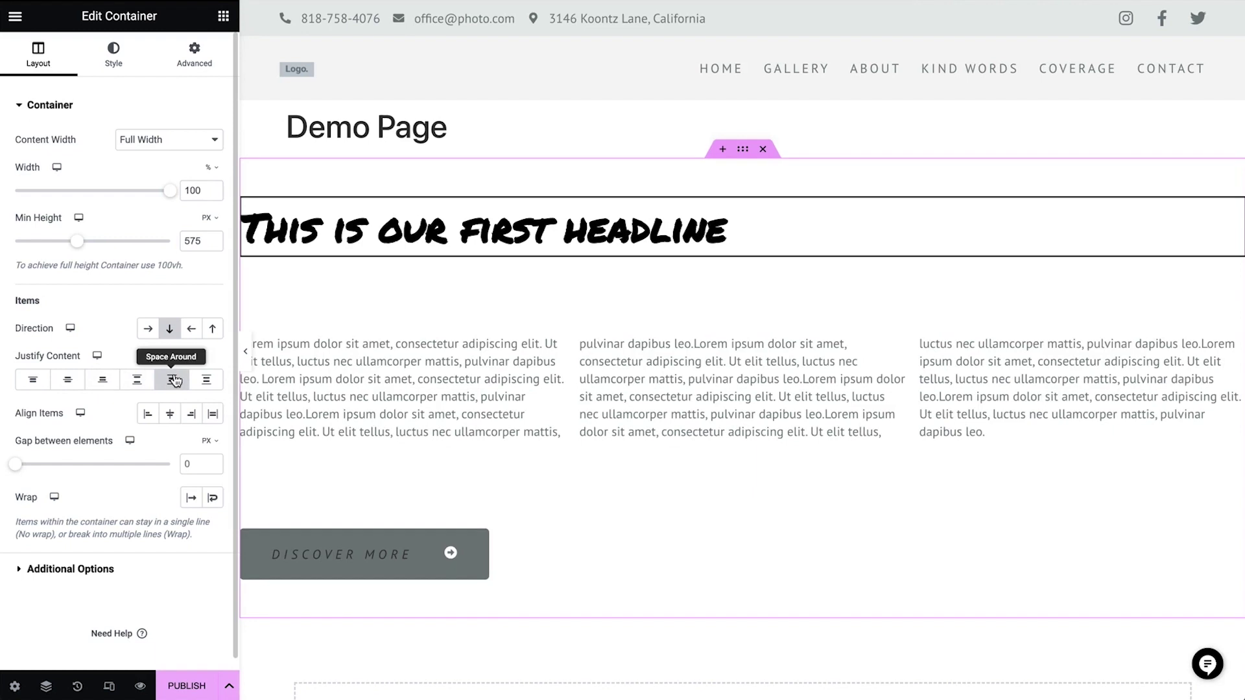
click(203, 381)
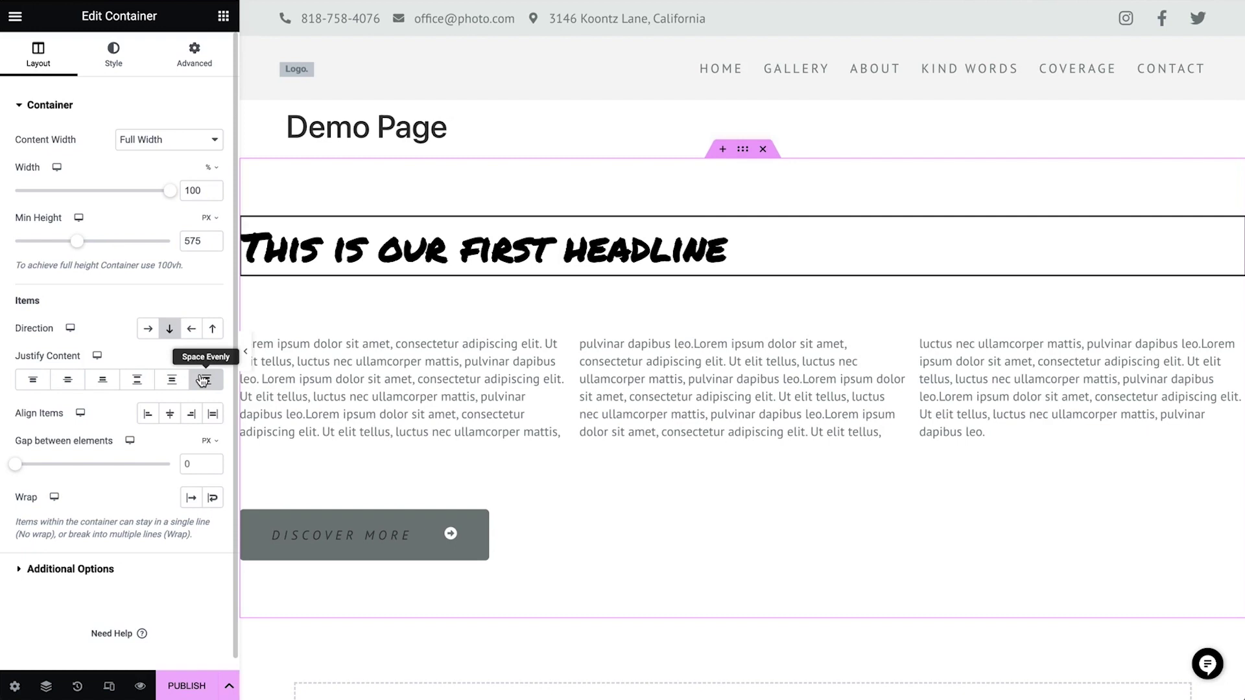
click(203, 380)
Try the Start, Center, End and Stretch alignment options on the parent container's items
click(151, 416)
click(174, 418)
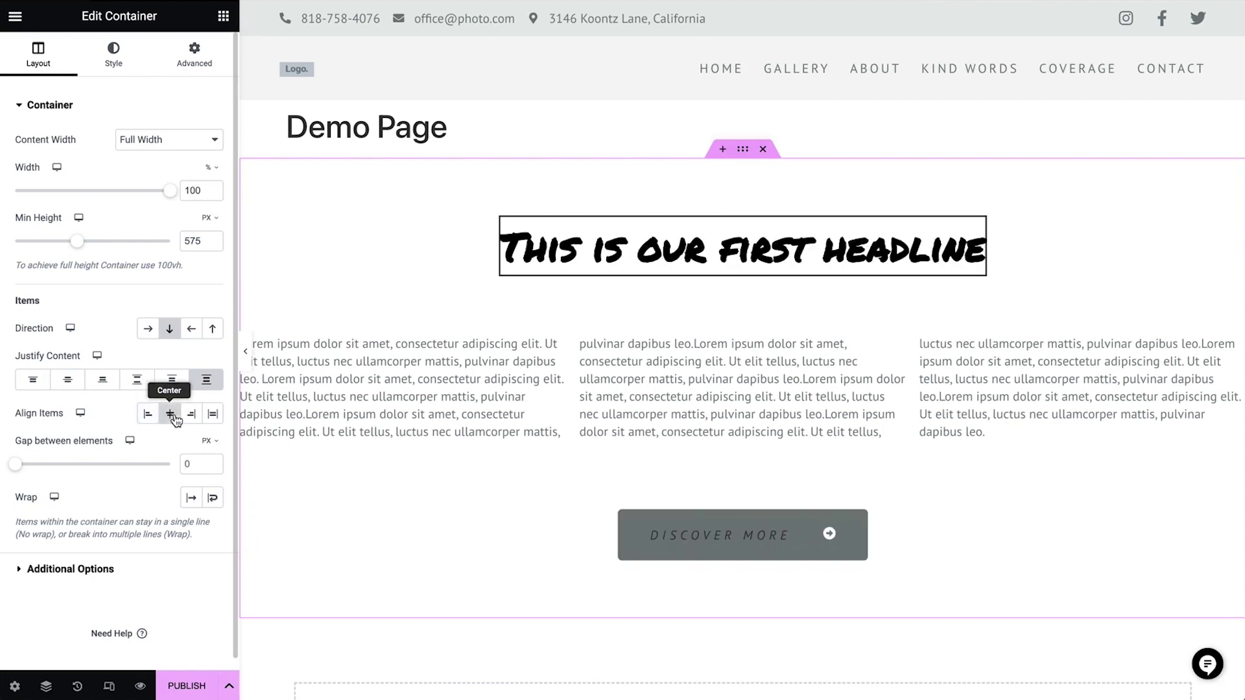
click(192, 415)
click(214, 416)
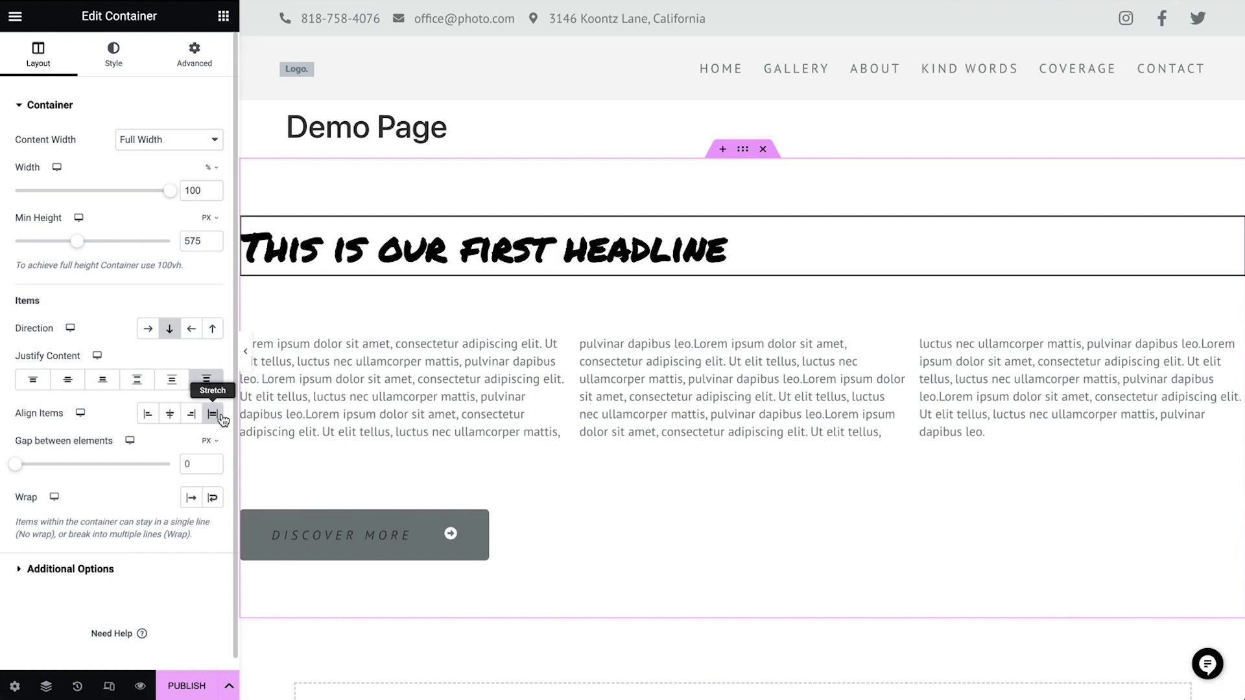
Justify the parent container's content to Center and align its items to Start
click(68, 382)
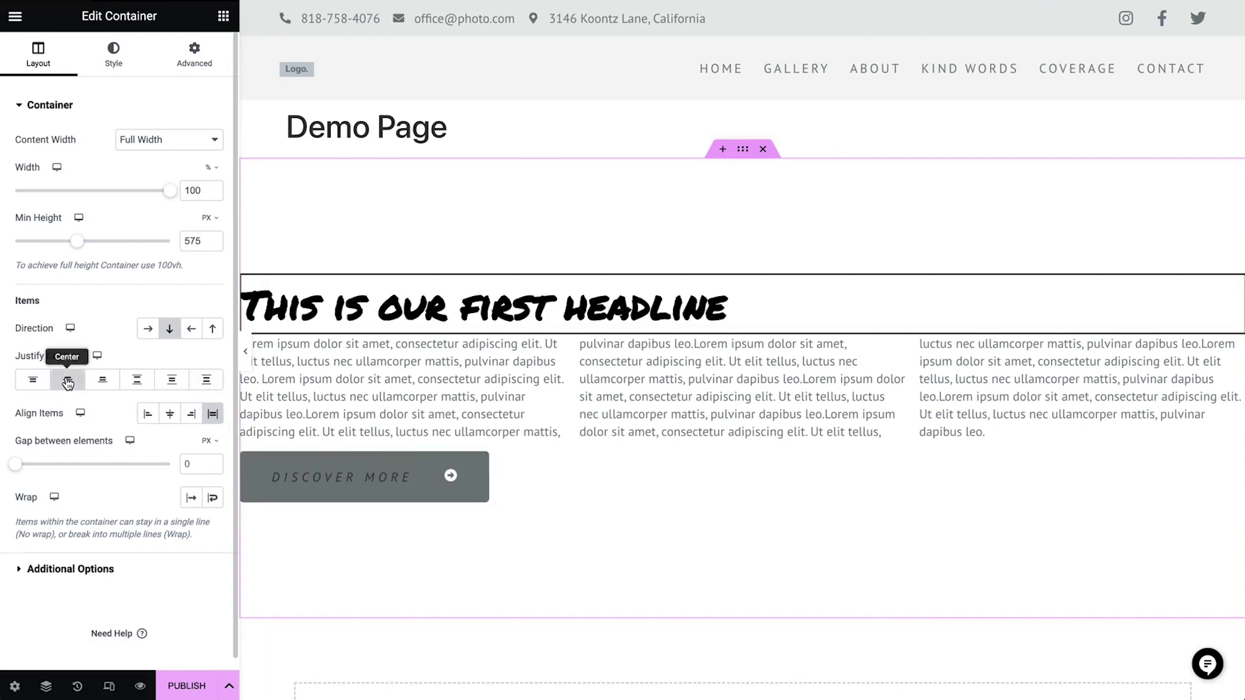
click(152, 416)
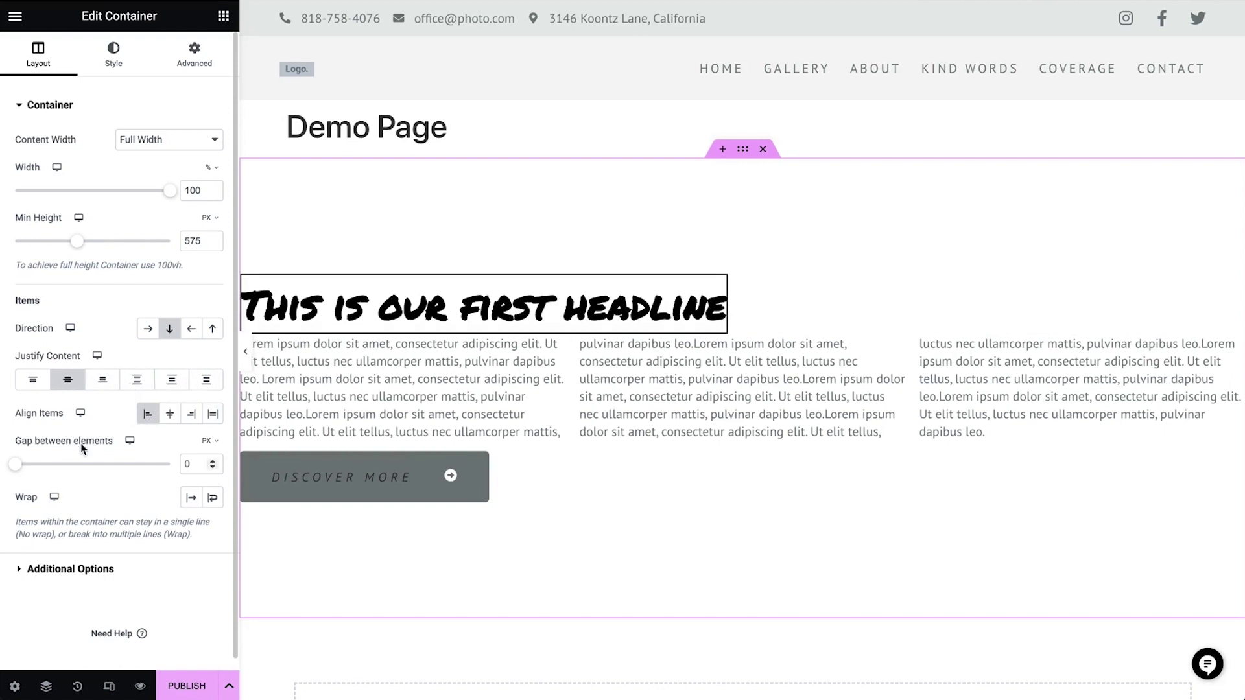
Set the gap between the parent container's elements to 30 px
drag(16, 465, 51, 468)
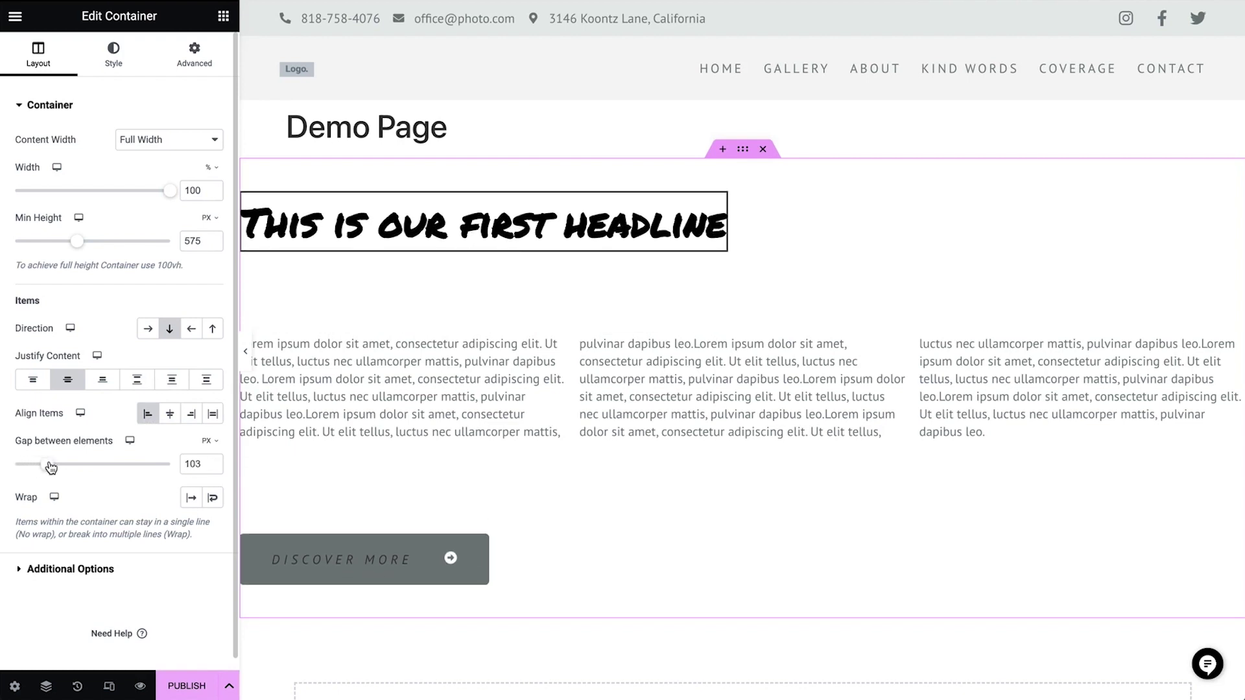
double_click(195, 464)
text(30)
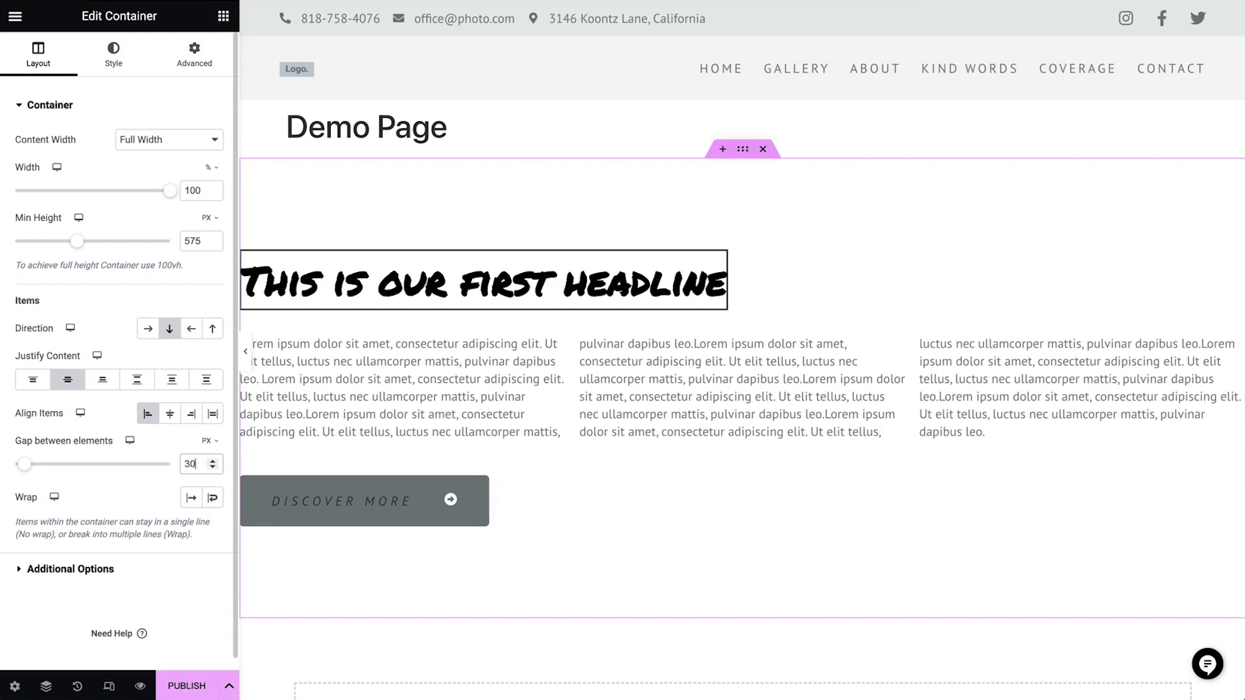
Change the parent container's direction to Row - horizontal and let its items wrap onto multiple lines
click(151, 331)
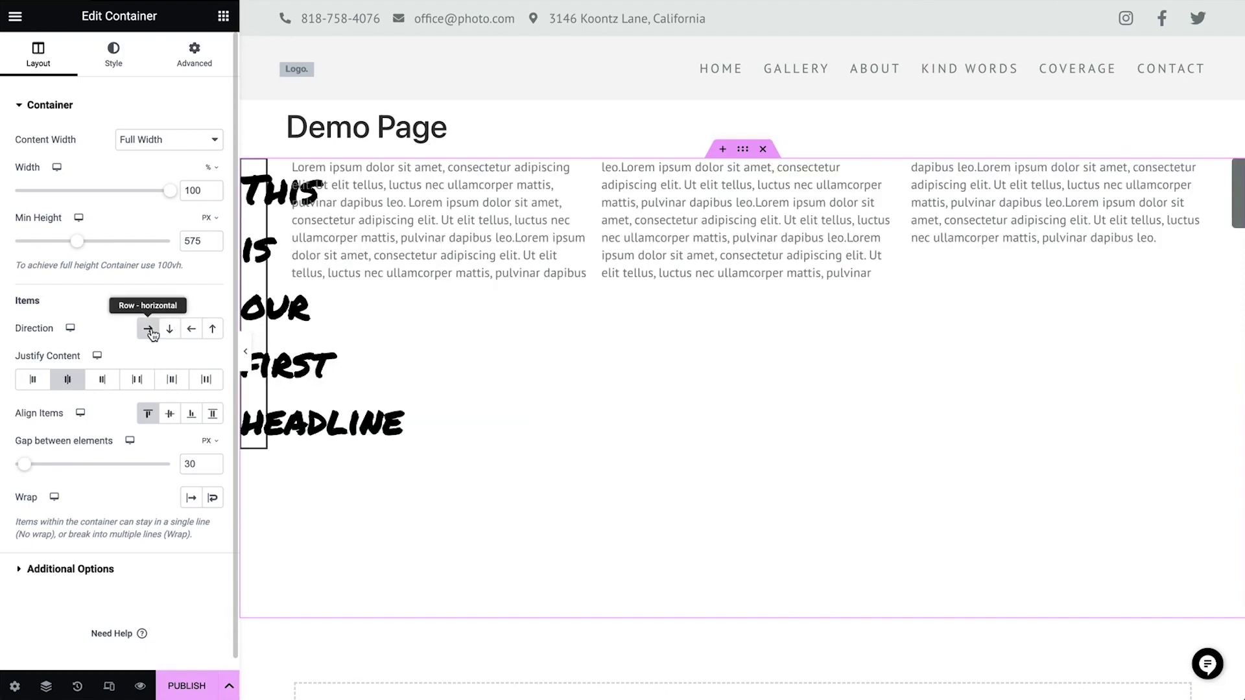
click(214, 499)
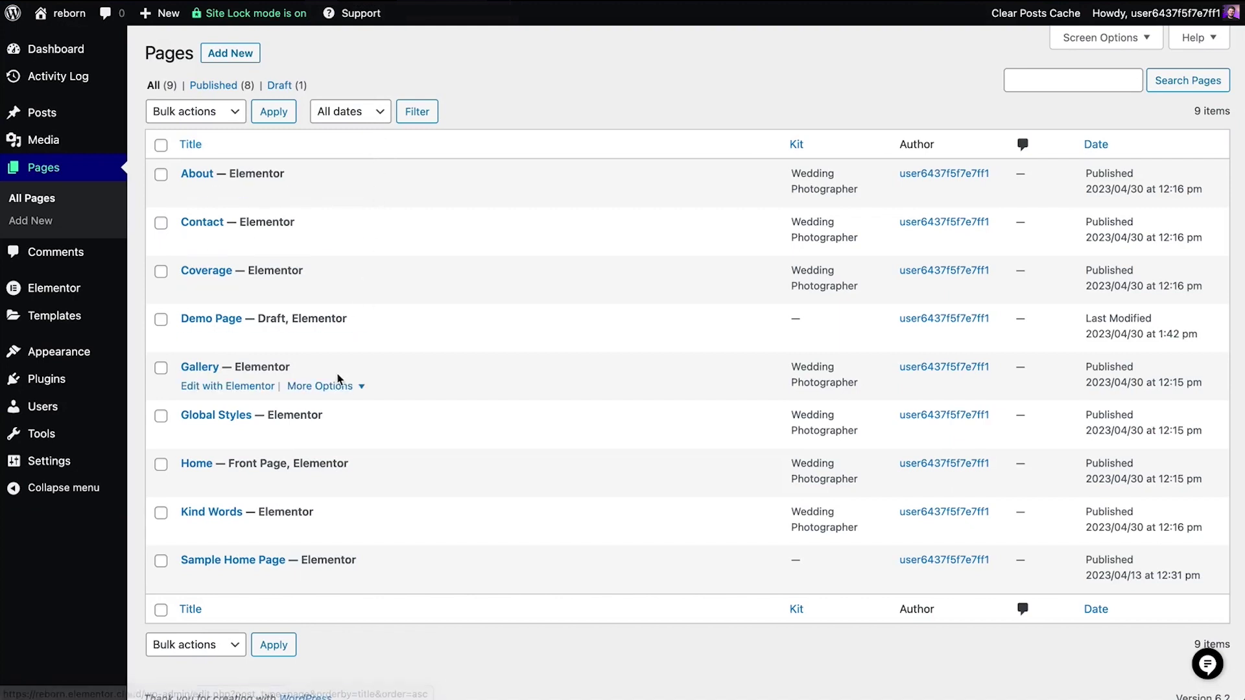
Open the Global Styles page in Elementor and examine its global colors, fonts, buttons and links
click(231, 435)
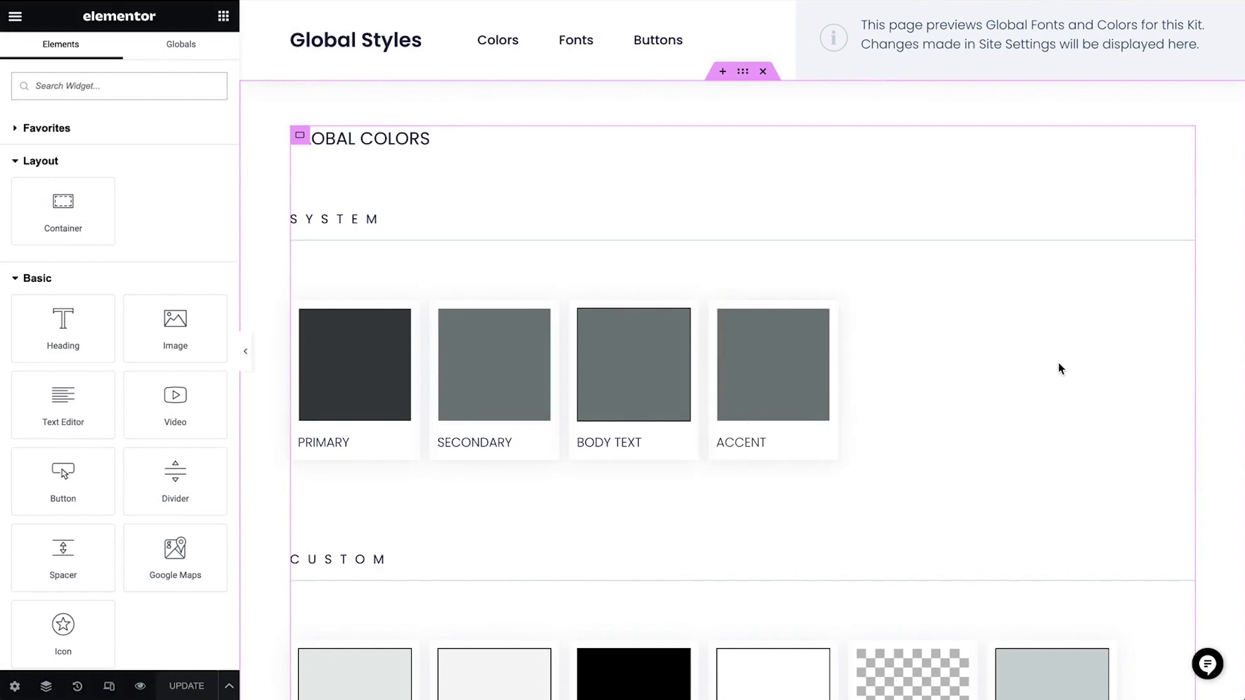
scroll(1060, 365, down, 5)
scroll(1060, 365, down, 7)
scroll(1059, 369, down, 7)
scroll(1060, 369, down, 7)
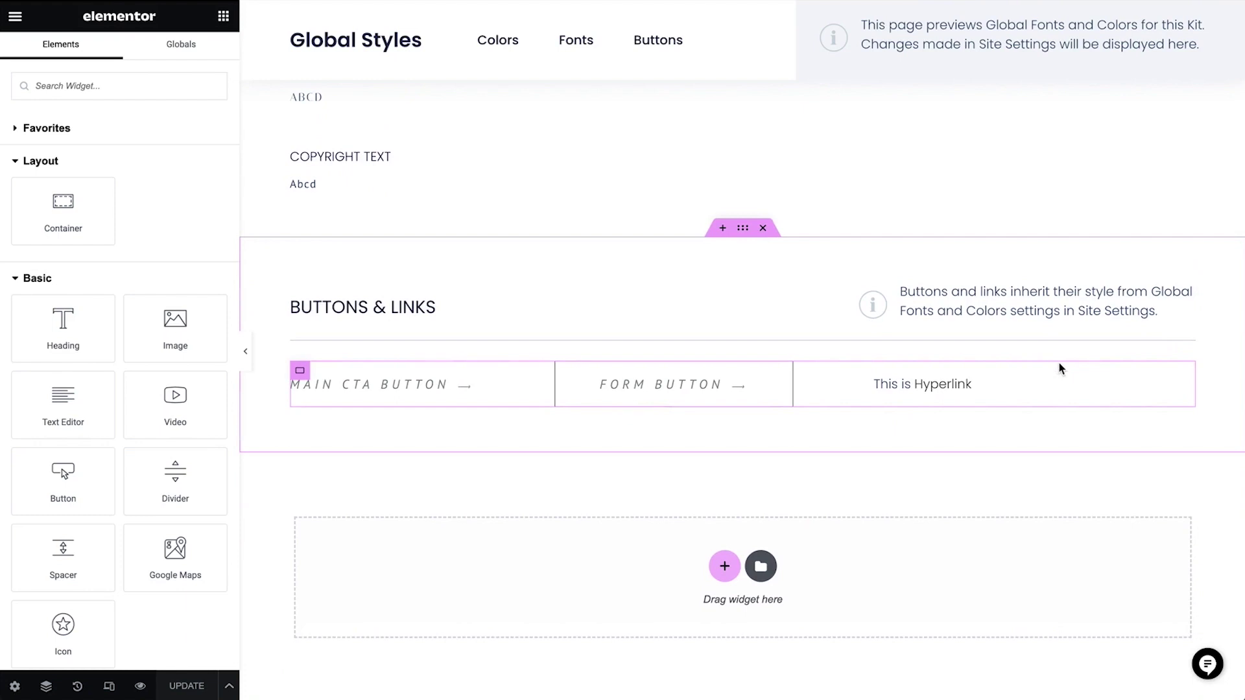
scroll(1060, 368, up, 3)
scroll(1060, 369, up, 1)
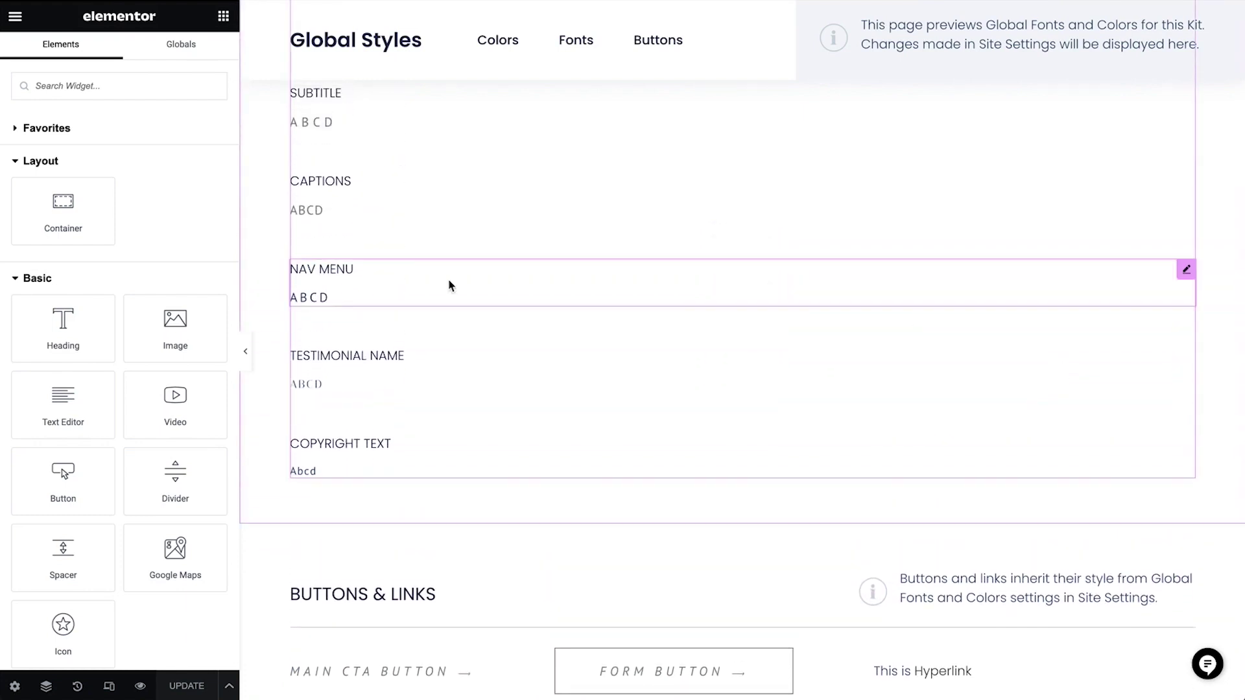
right_click(465, 367)
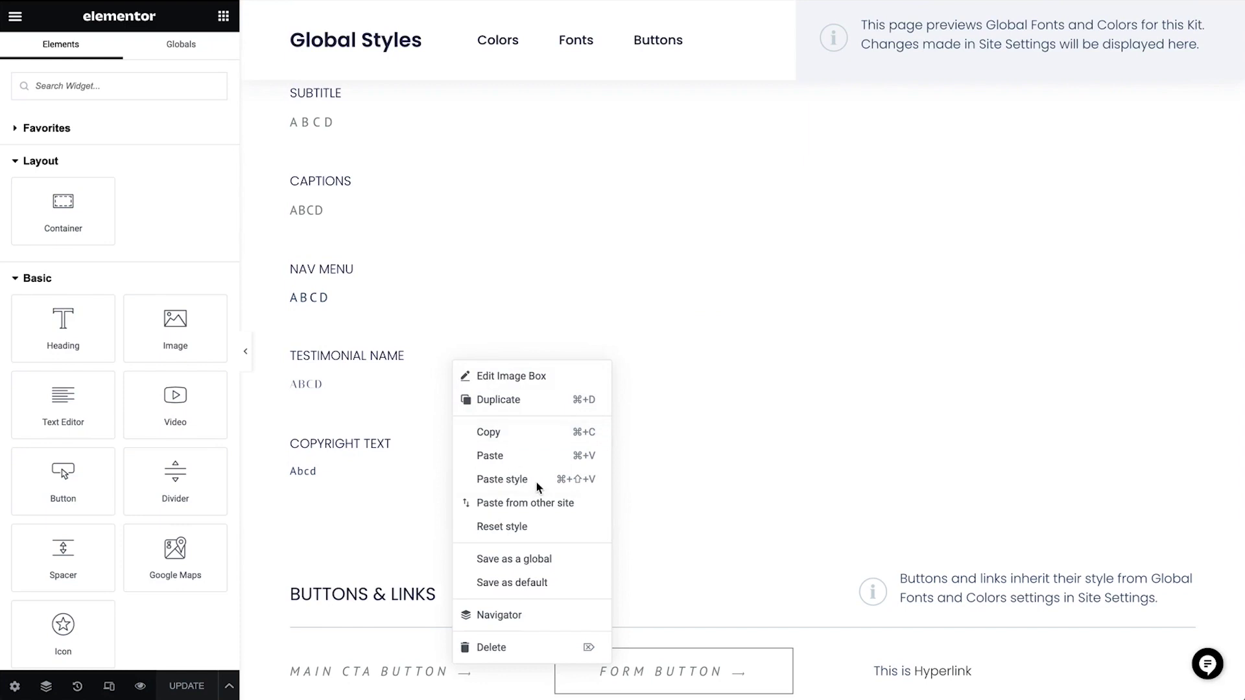
click(827, 574)
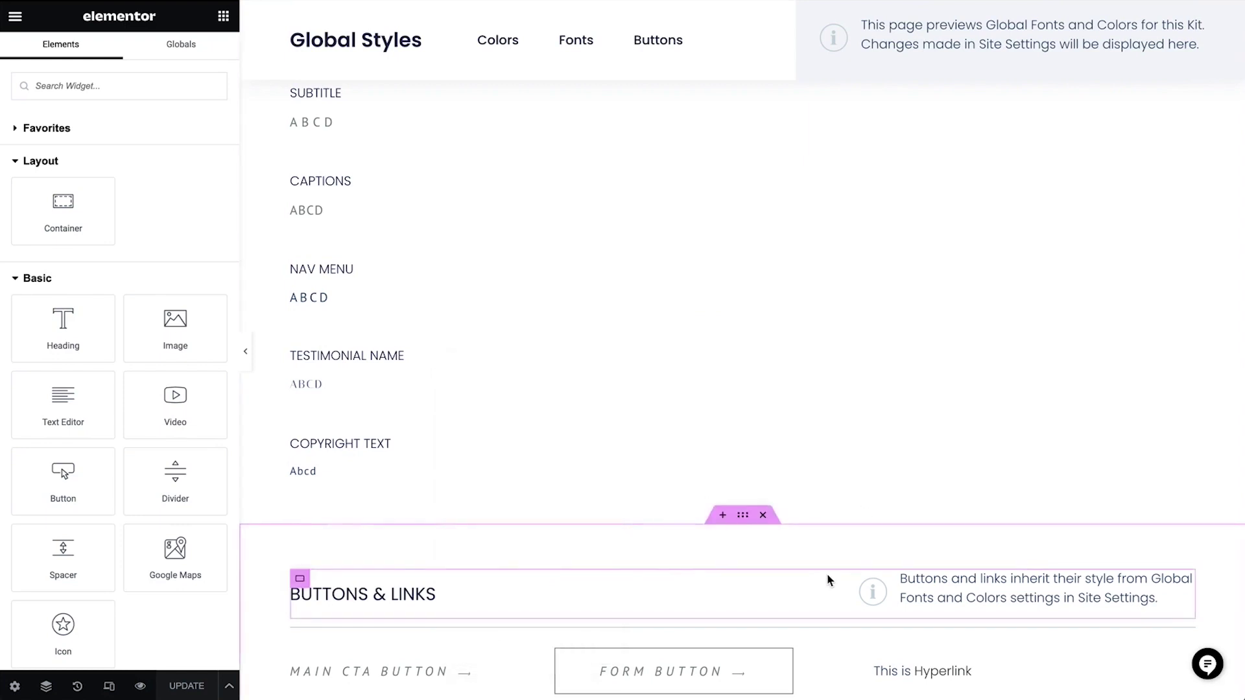
scroll(694, 413, up, 10)
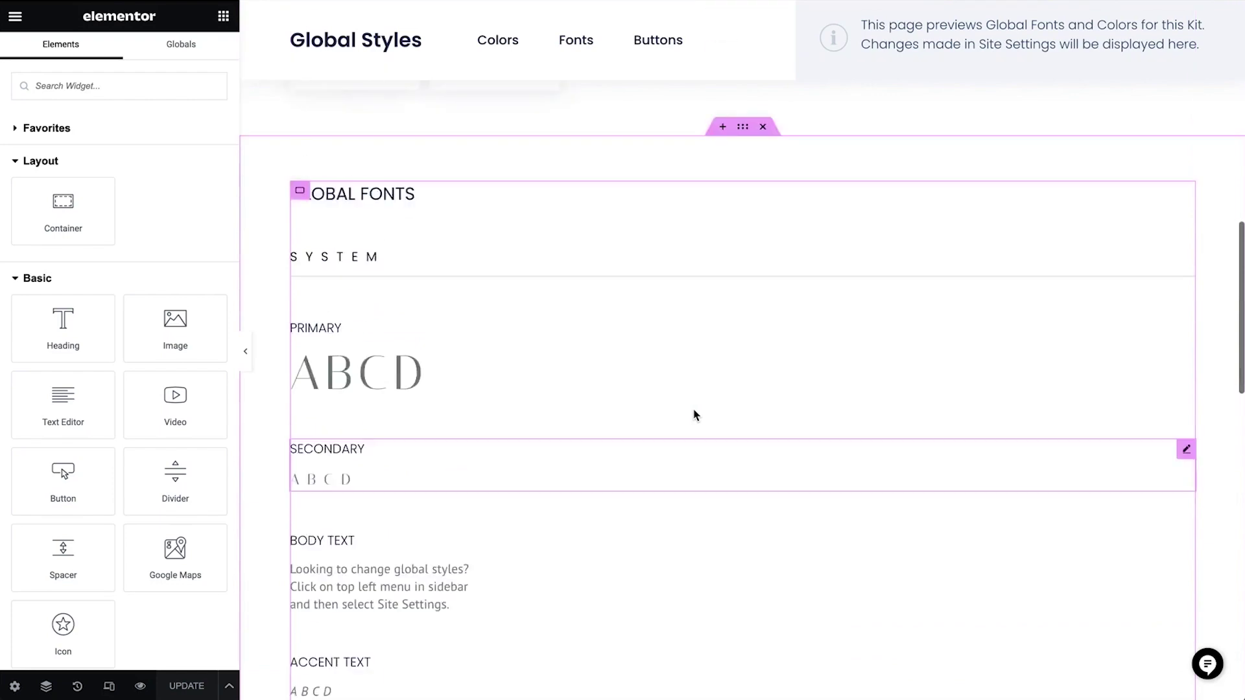
scroll(695, 415, up, 4)
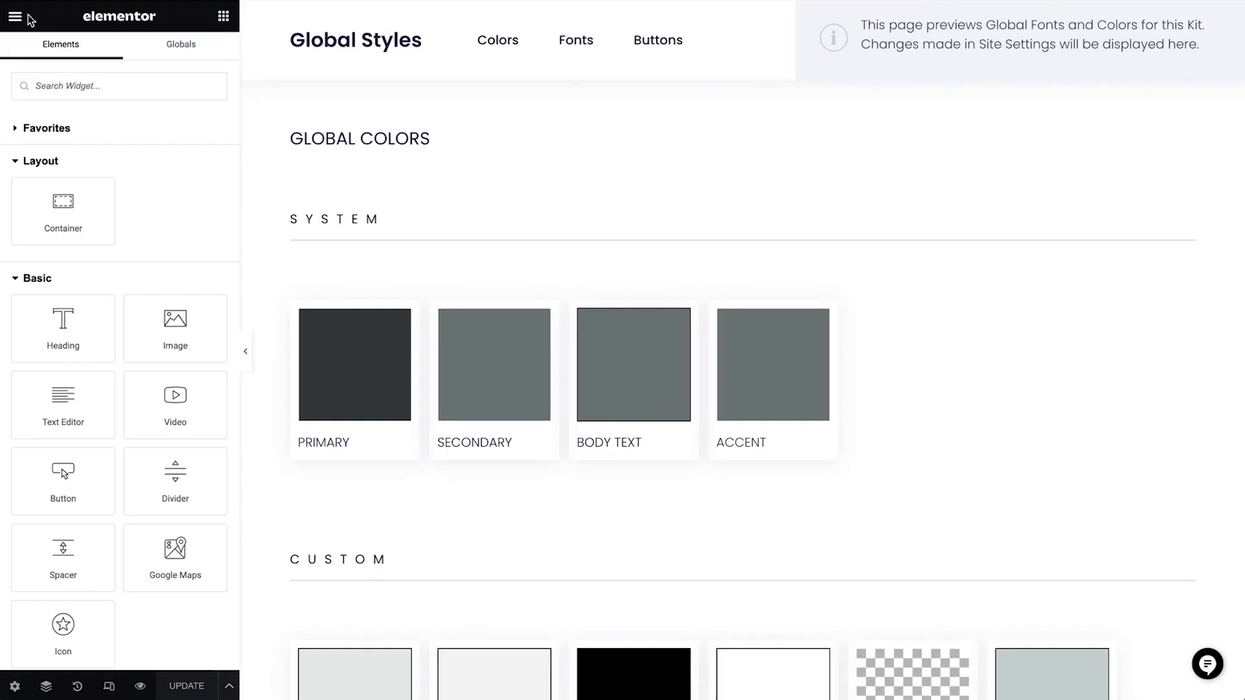
Open the Global Colors section of the site settings
click(16, 17)
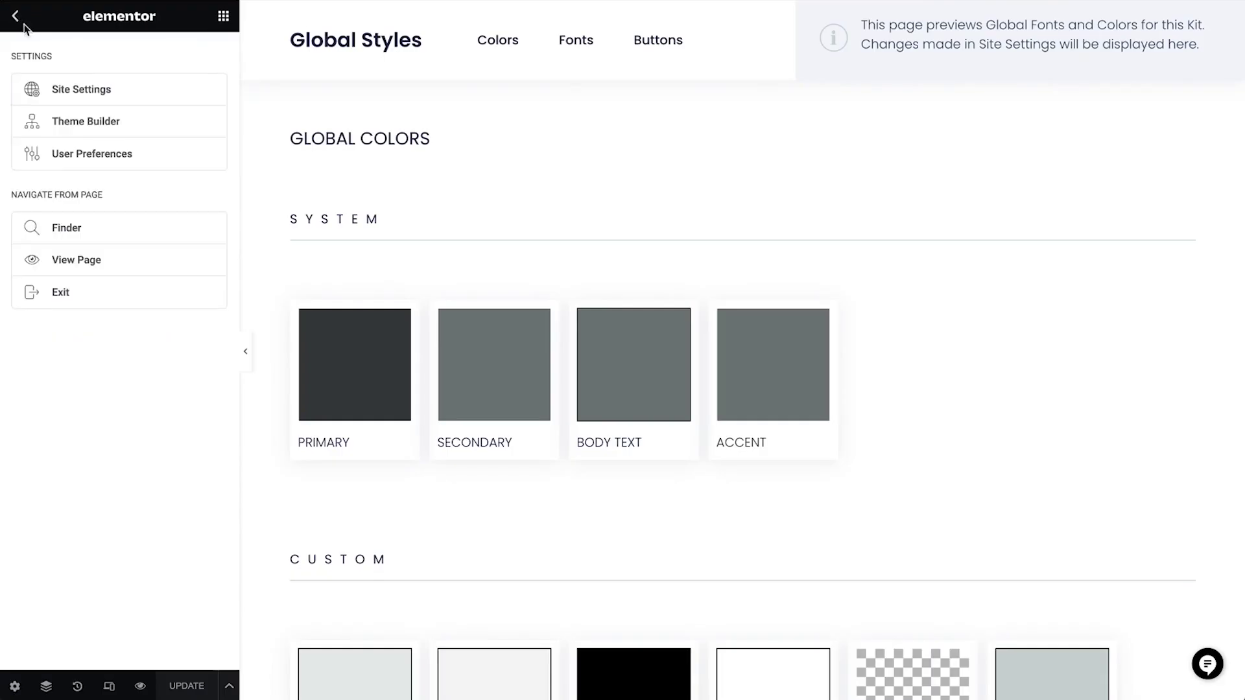
click(85, 94)
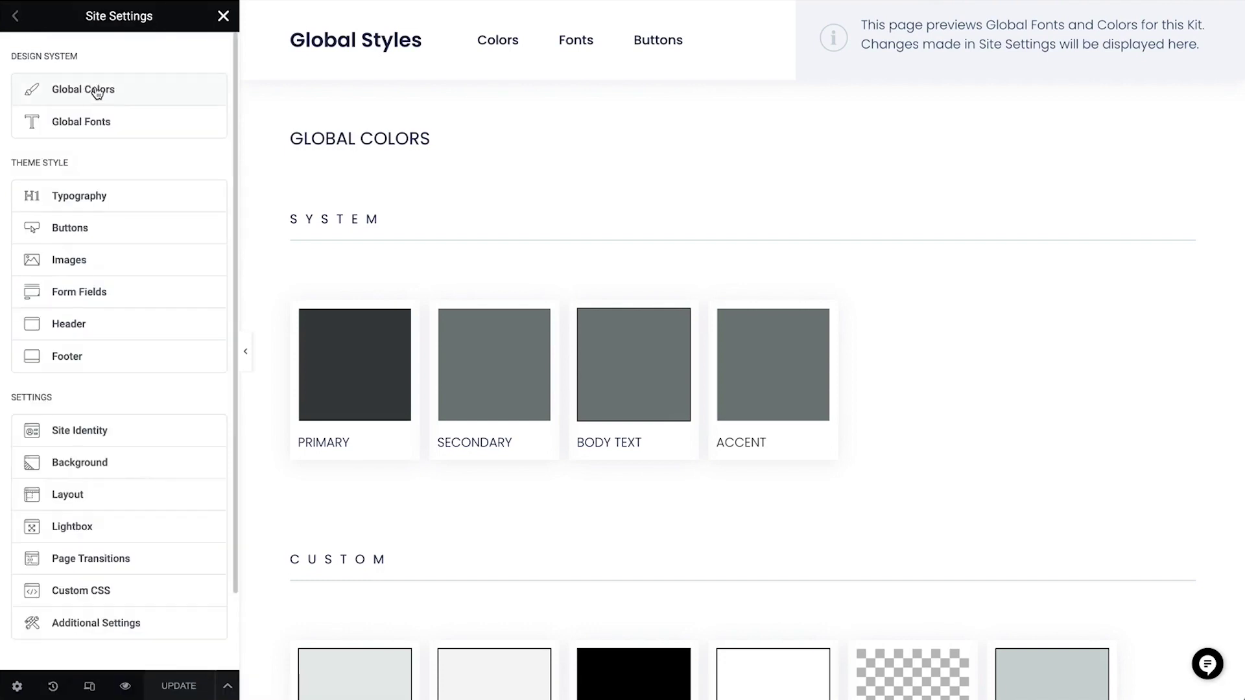
click(166, 89)
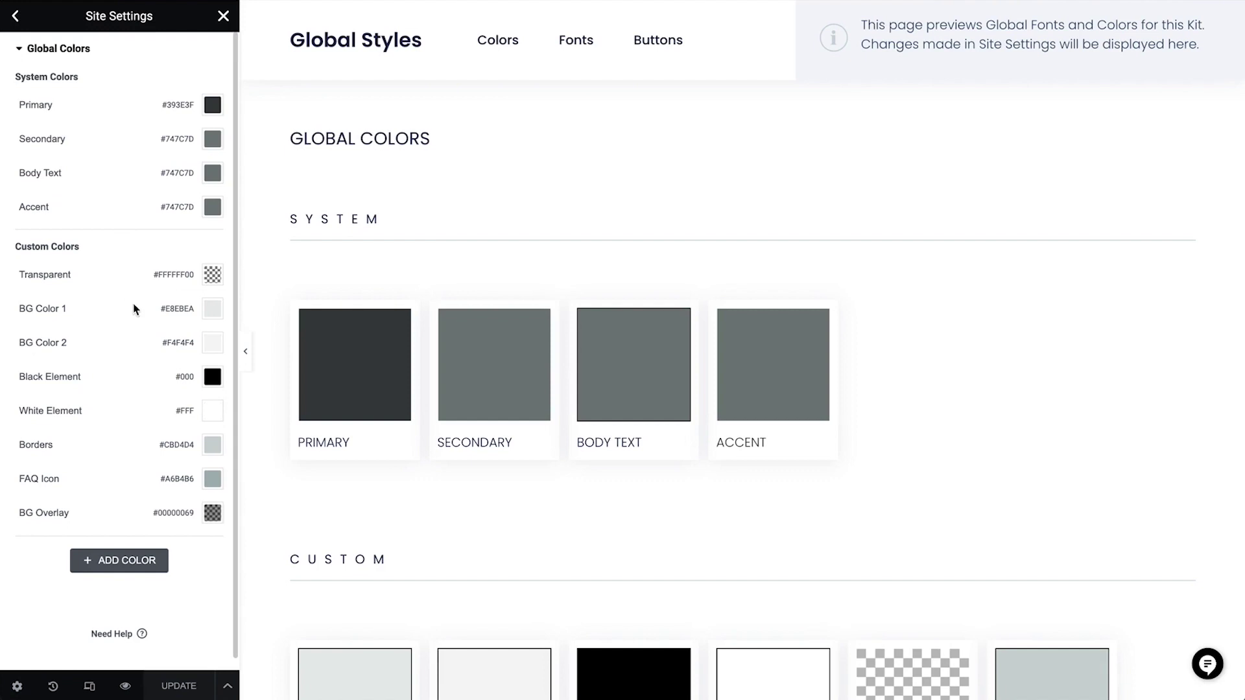
Set the custom global color BG Color 1 to #F172B7
scroll(426, 613, down, 2)
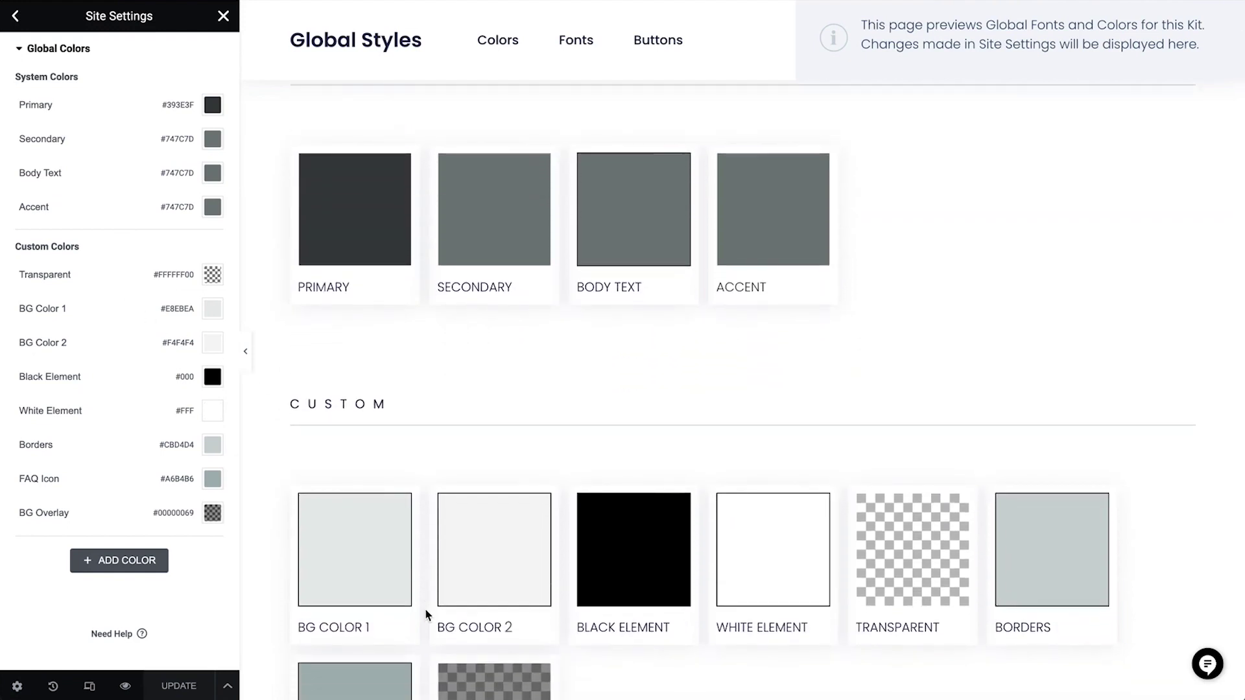
scroll(426, 610, down, 2)
click(212, 308)
text(#F172B7)
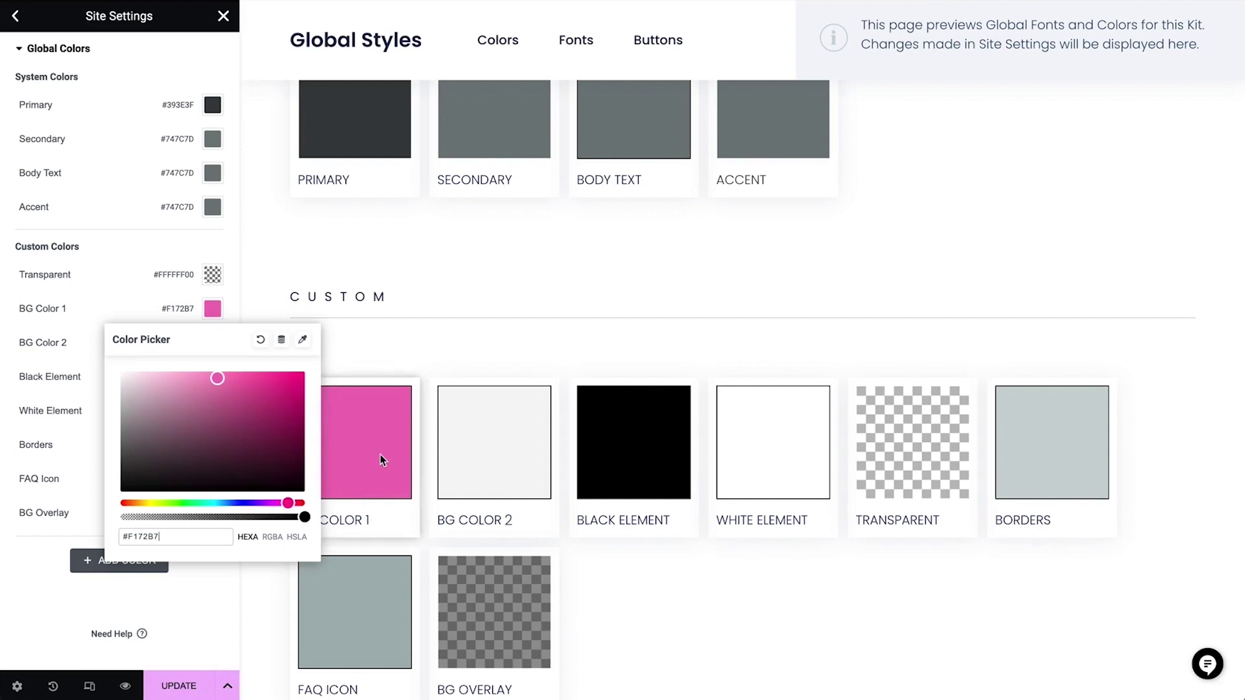
click(129, 320)
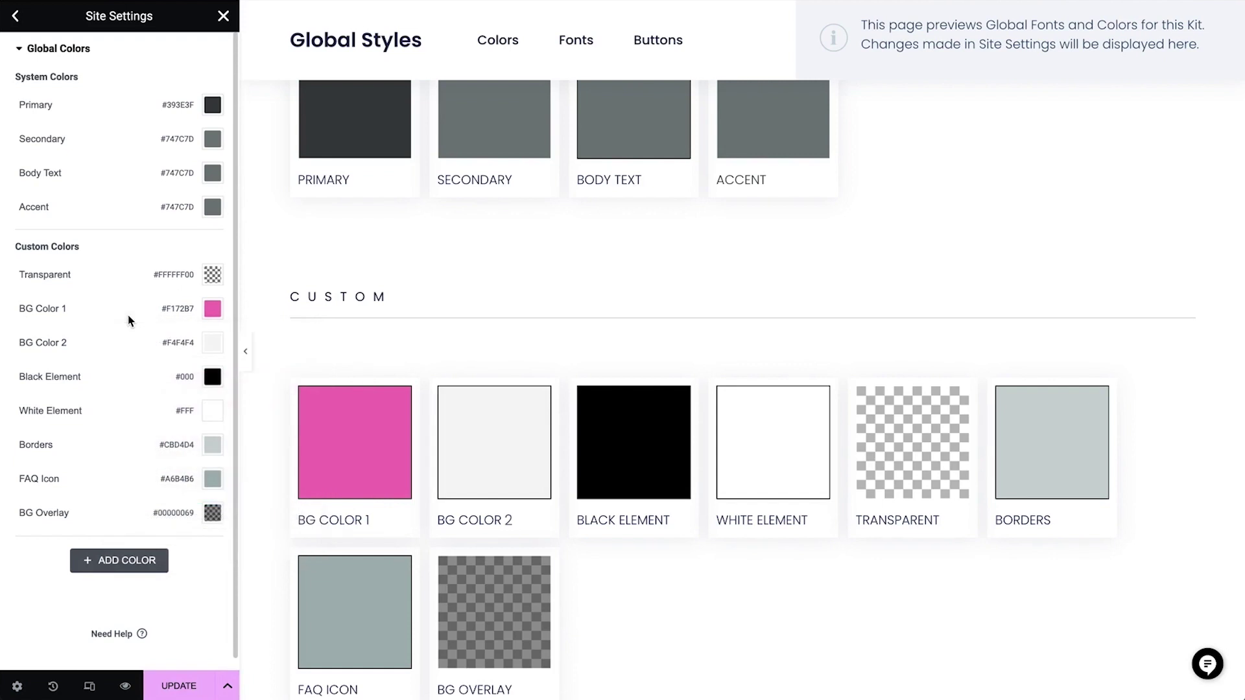
Set the custom global color BG Color 2 to #F2F2F2
click(212, 343)
drag(122, 571, 164, 570)
text(#F2F2F2)
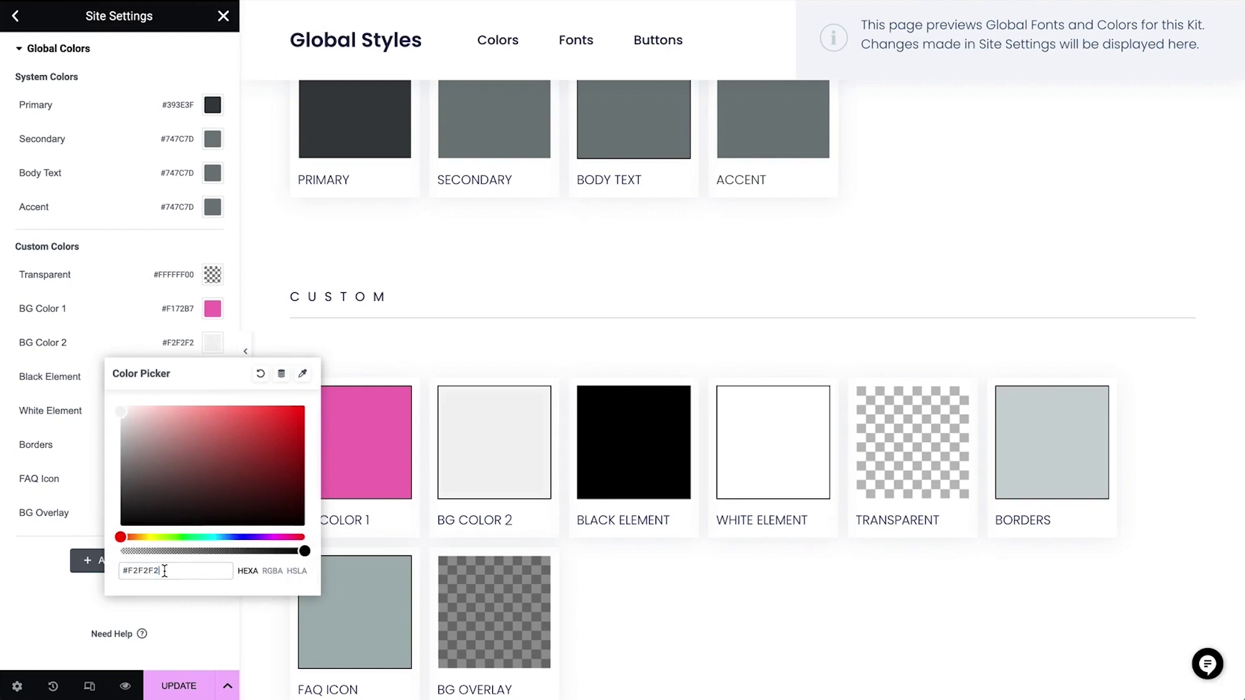
click(121, 343)
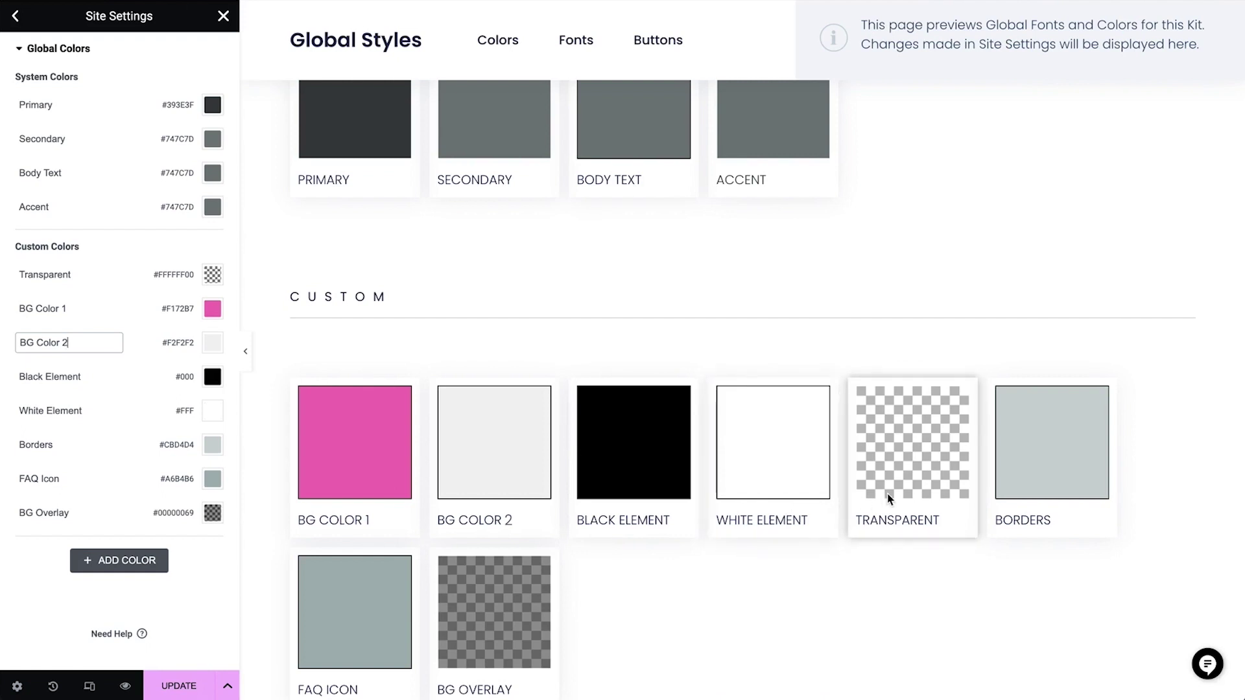
Set the custom global color Borders to #BD95FF
click(217, 448)
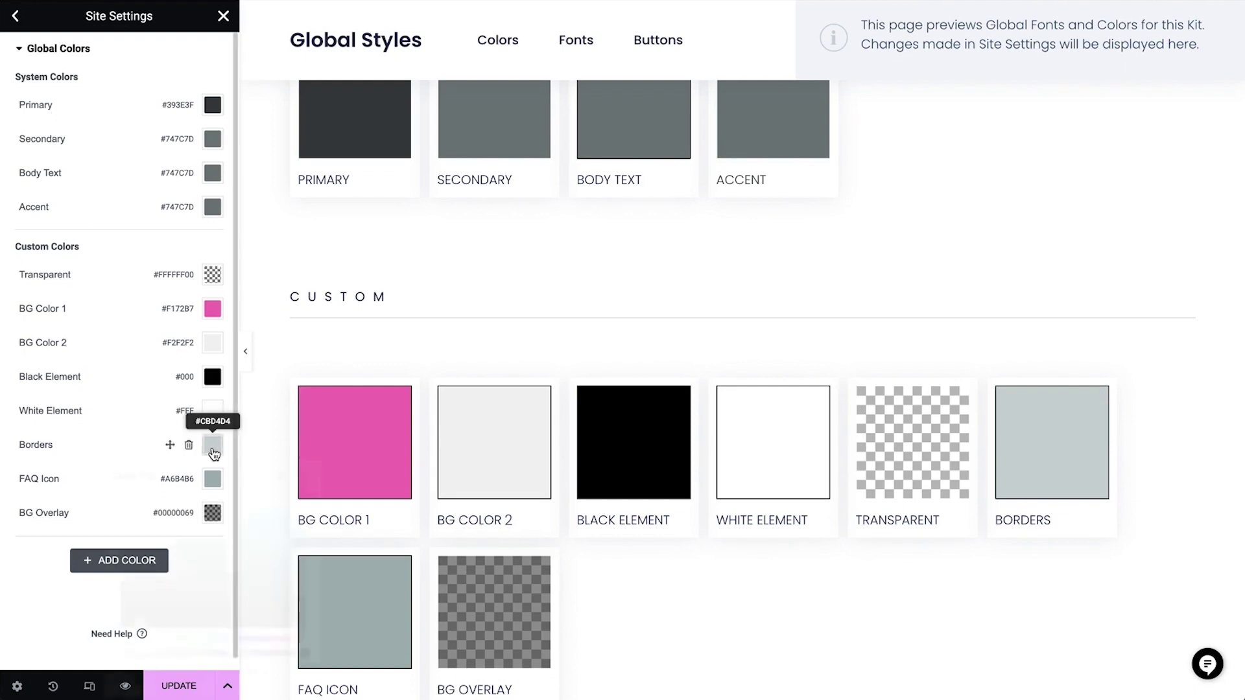
click(212, 446)
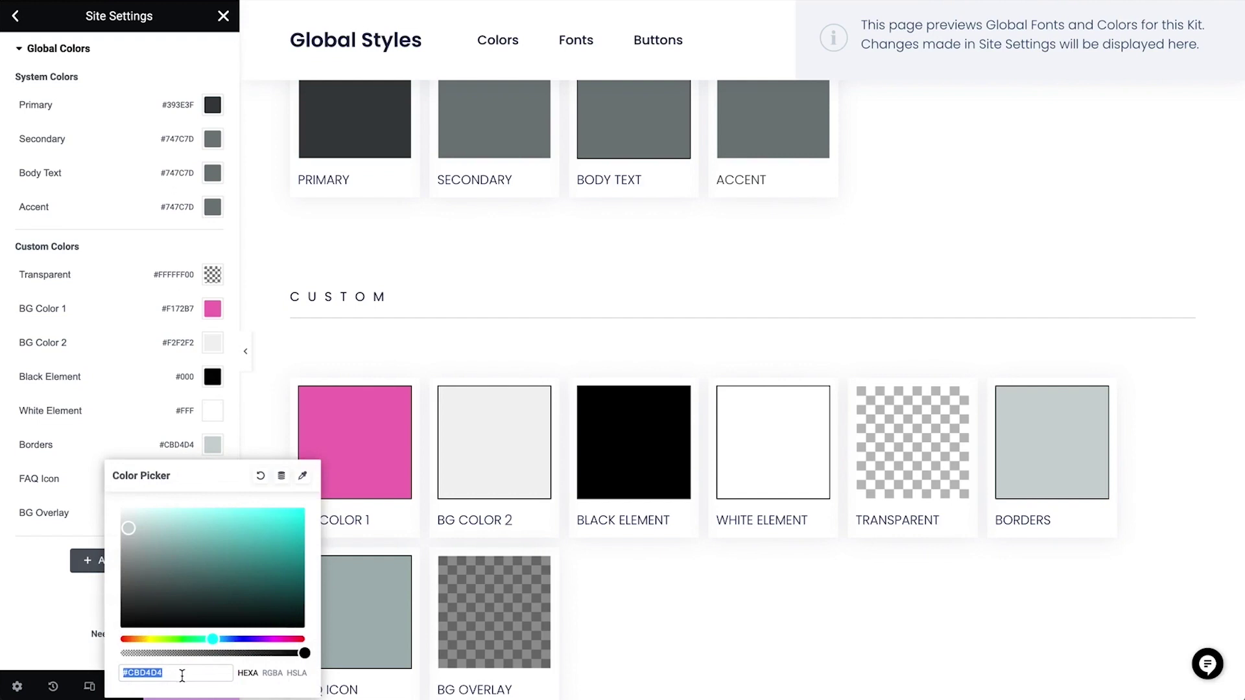
text(#BD95FF)
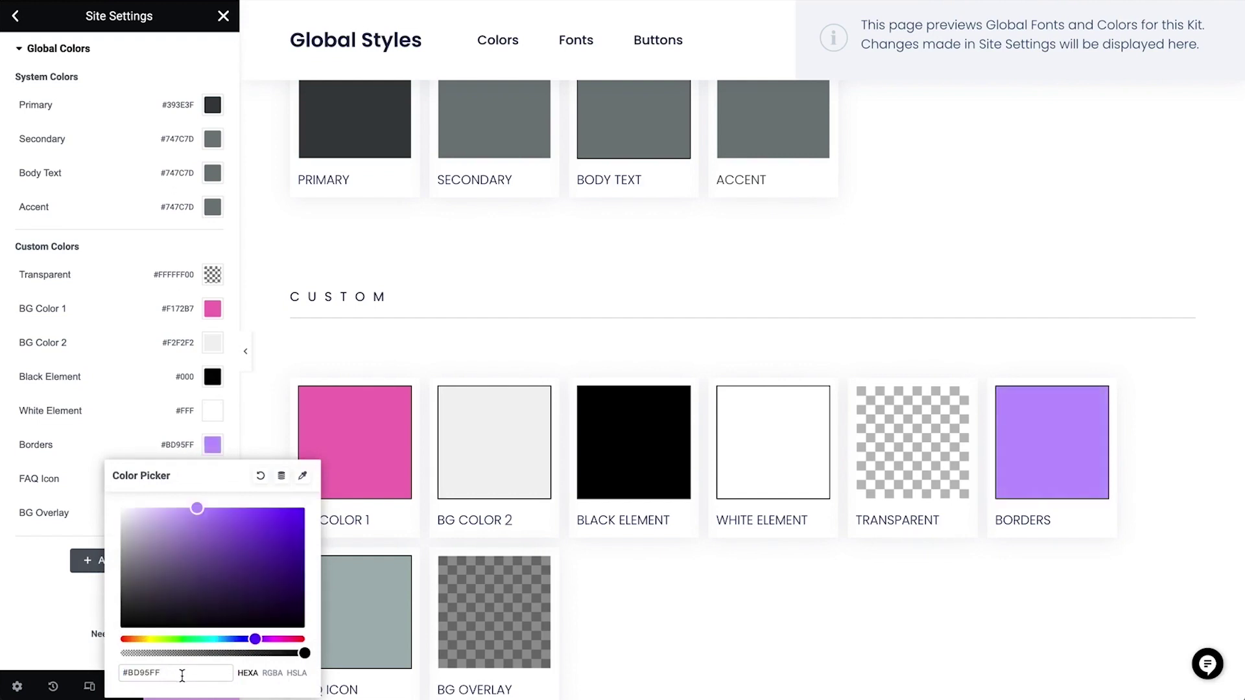
click(65, 478)
Set the custom global color FAQ Icon to #FF8741 and rename it Border 2
click(212, 480)
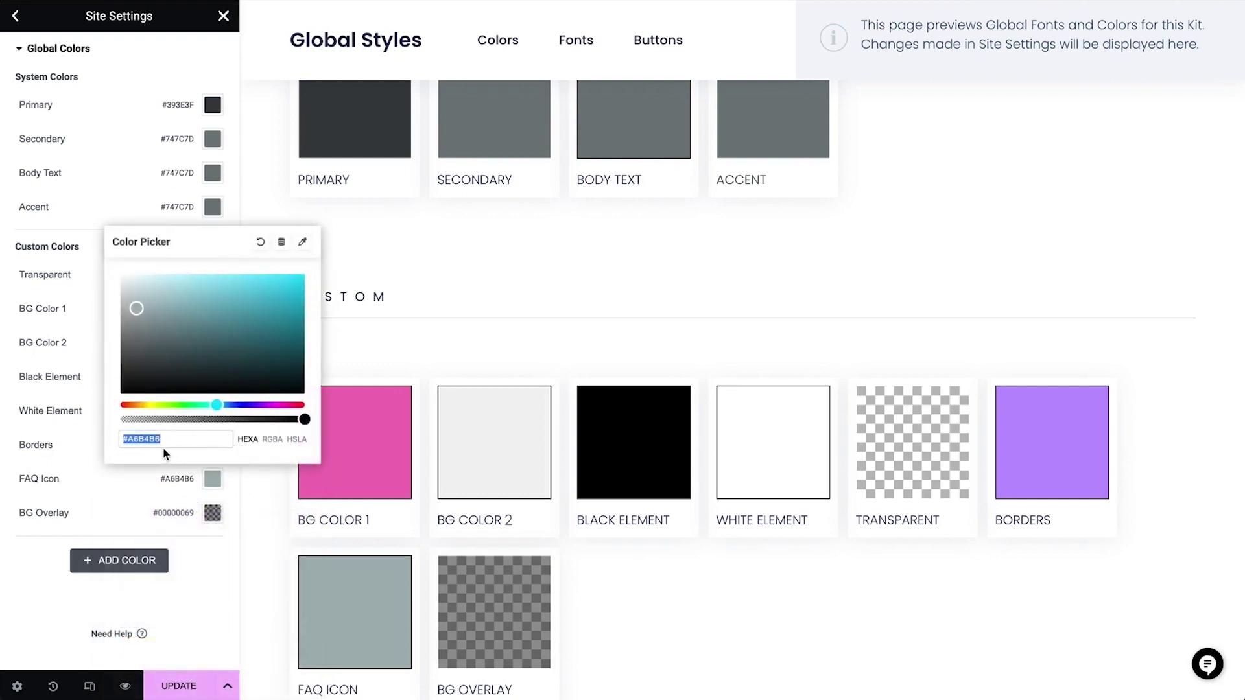
text(#FF8741)
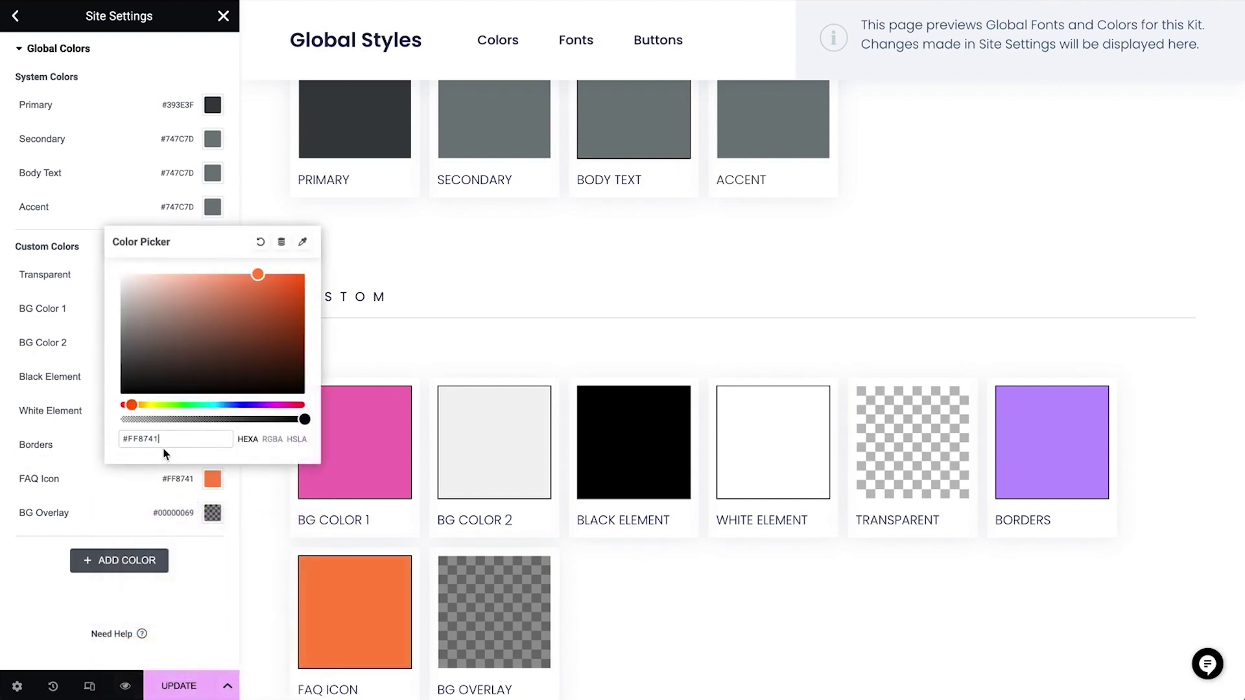
triple_click(44, 480)
text(Bor)
key(Return)
Change the Primary system color to the neutral dark gray #363636 and copy its hex code
scroll(426, 208, up, 4)
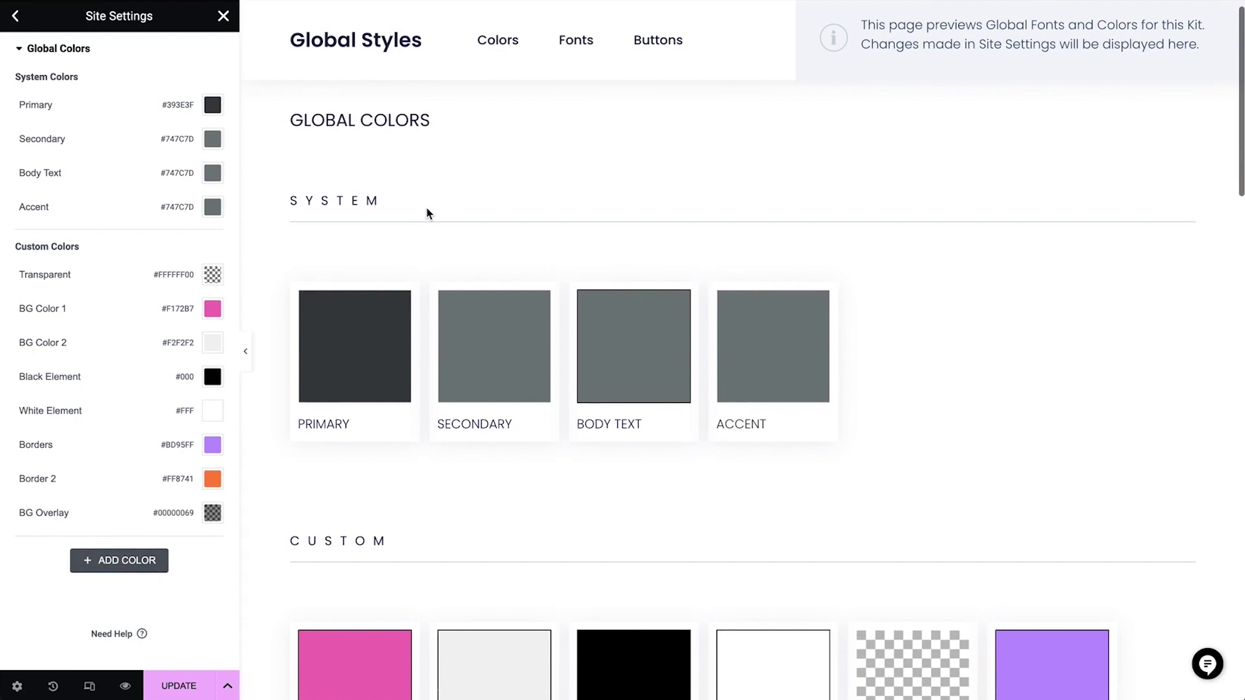
click(216, 107)
drag(139, 258, 120, 263)
triple_click(170, 333)
key(ctrl+c)
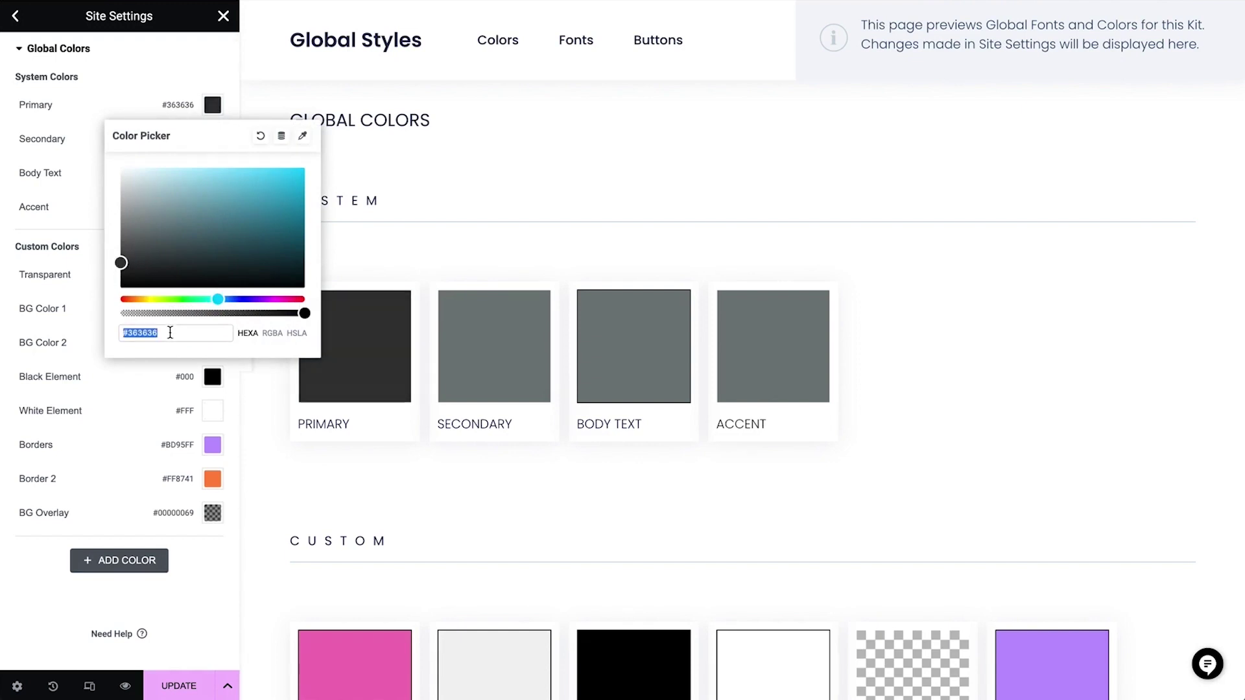
click(126, 104)
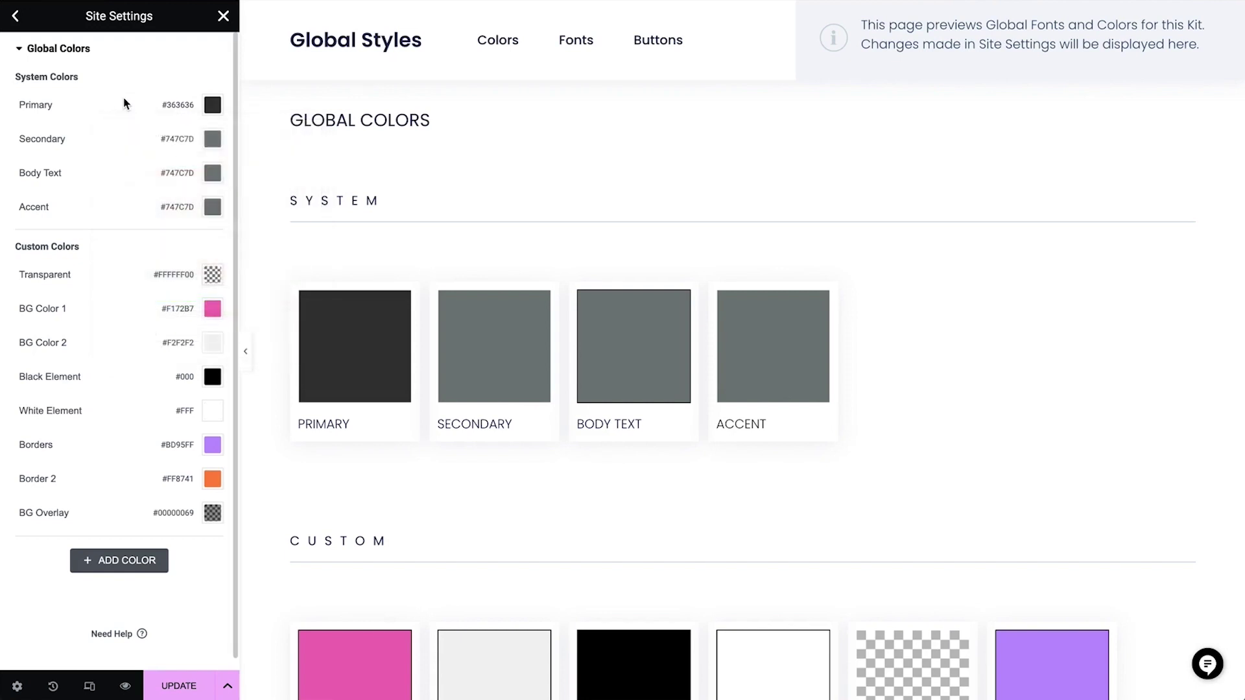
Set the Secondary system color to the copied hex code #363636
click(213, 139)
triple_click(146, 366)
key(ctrl+v)
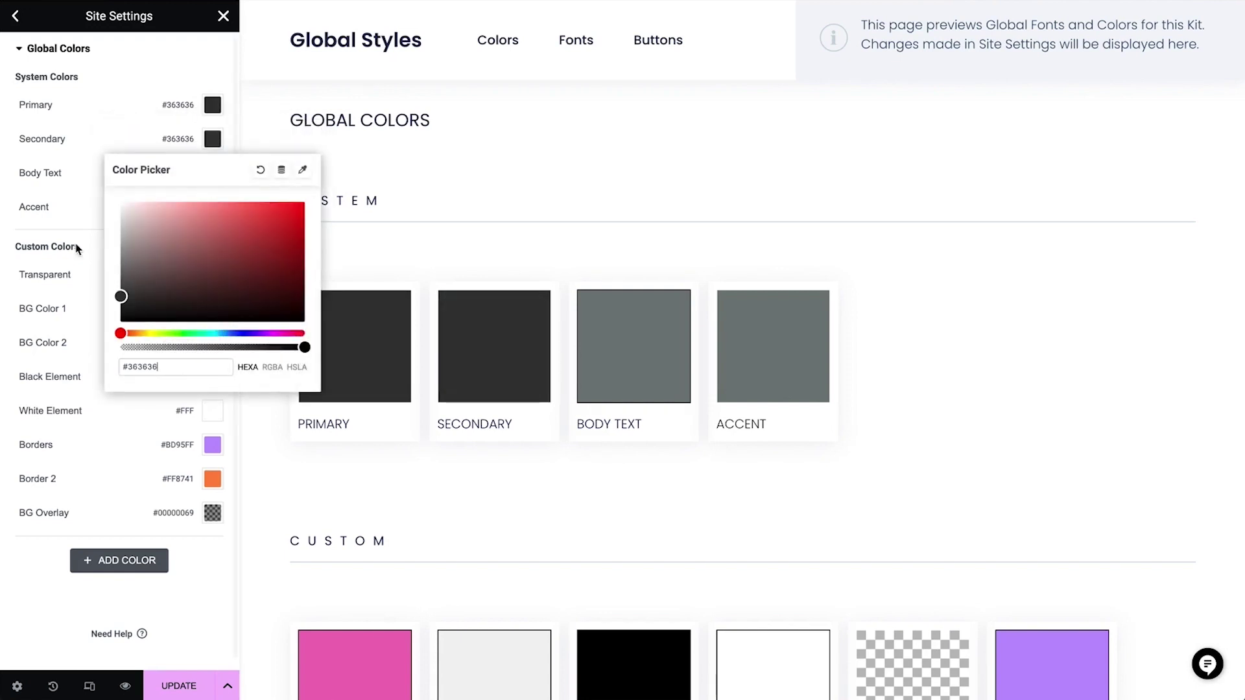
click(52, 191)
Set the Body Text system color to a slightly lighter dark gray, #5B5A5A
click(213, 173)
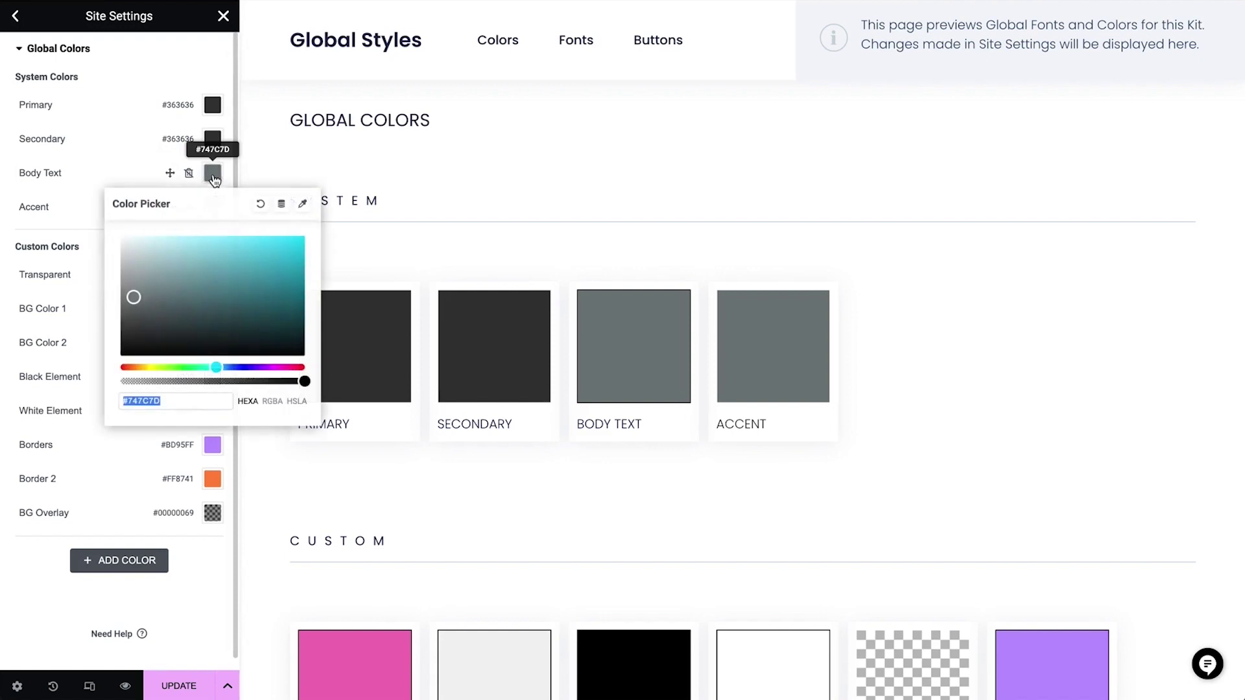
triple_click(177, 408)
key(ctrl+v)
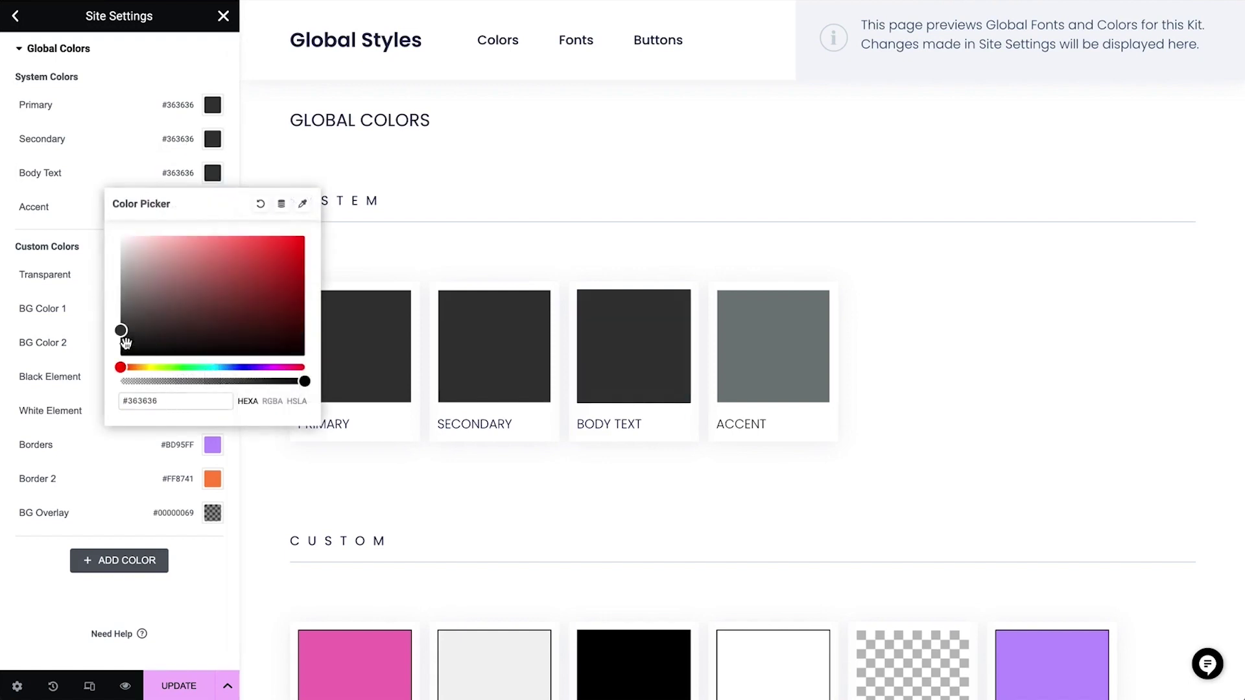
drag(122, 331, 121, 313)
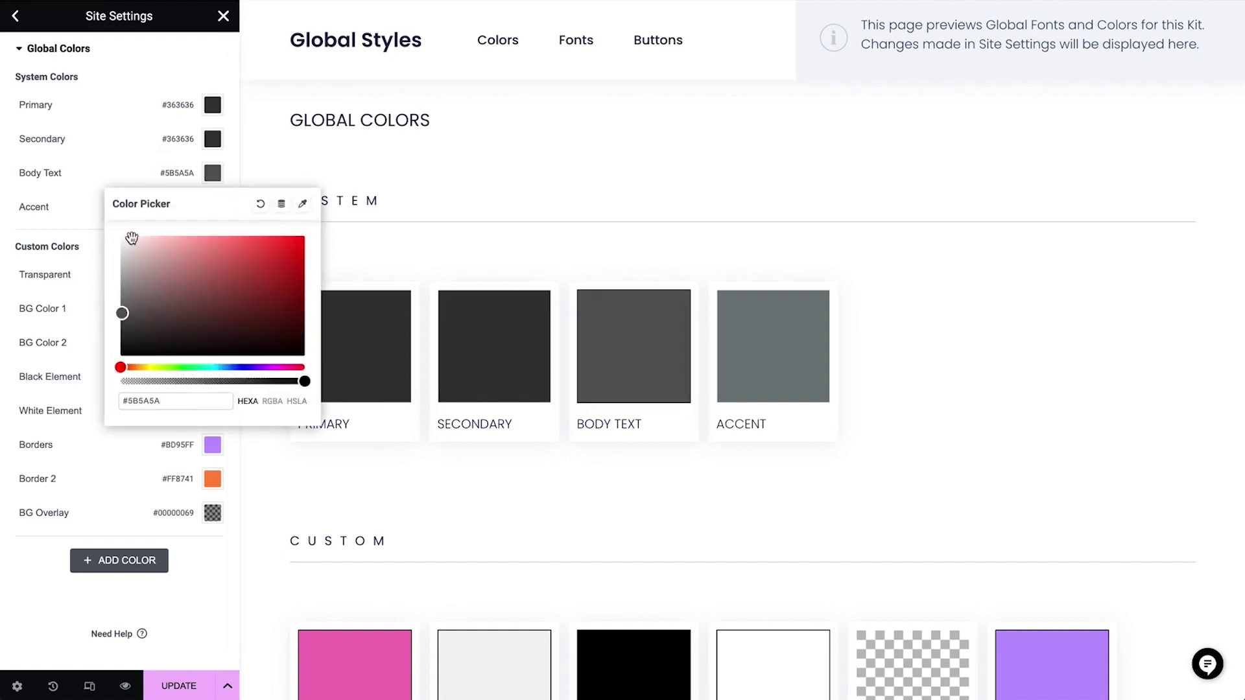
click(130, 175)
Set the Accent system color to #363636 and save the global color changes
click(212, 207)
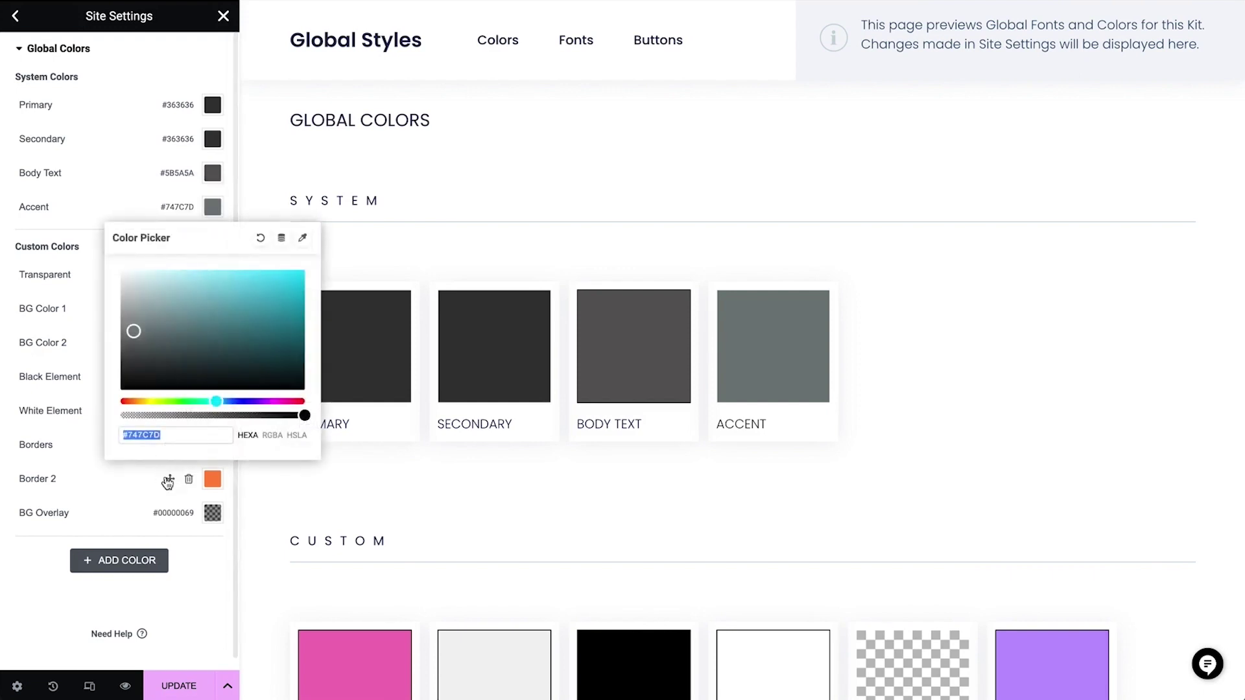
key(ctrl+v)
click(135, 215)
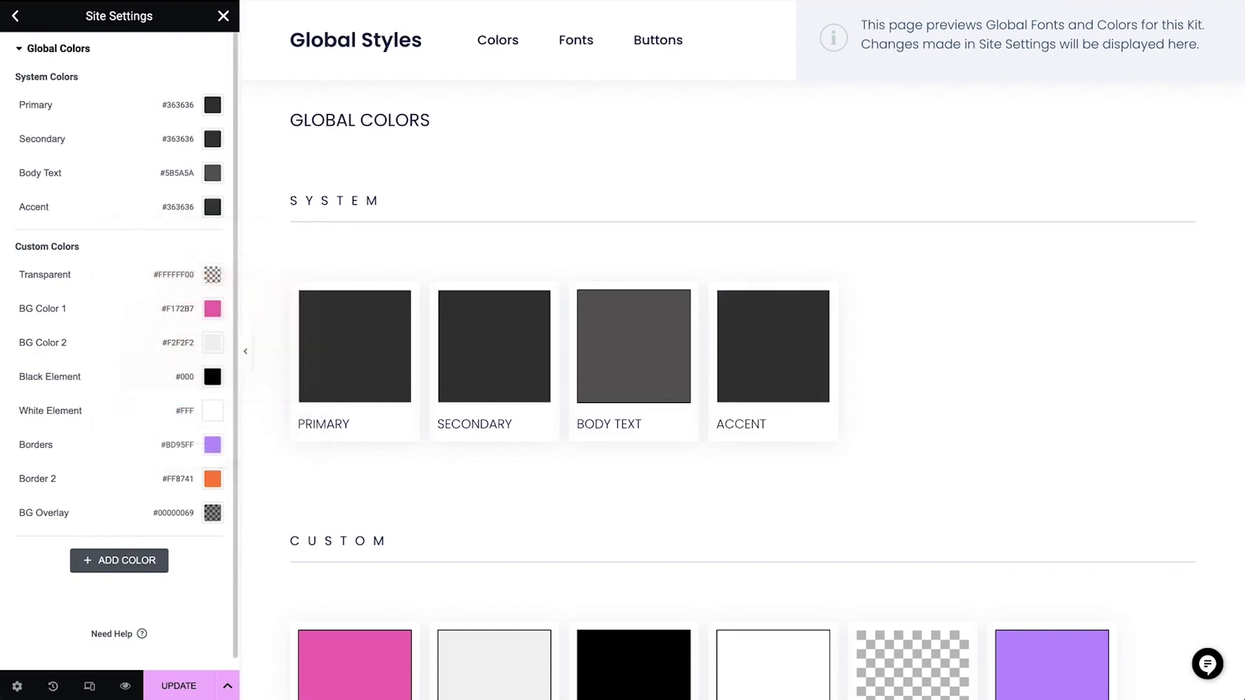
click(180, 686)
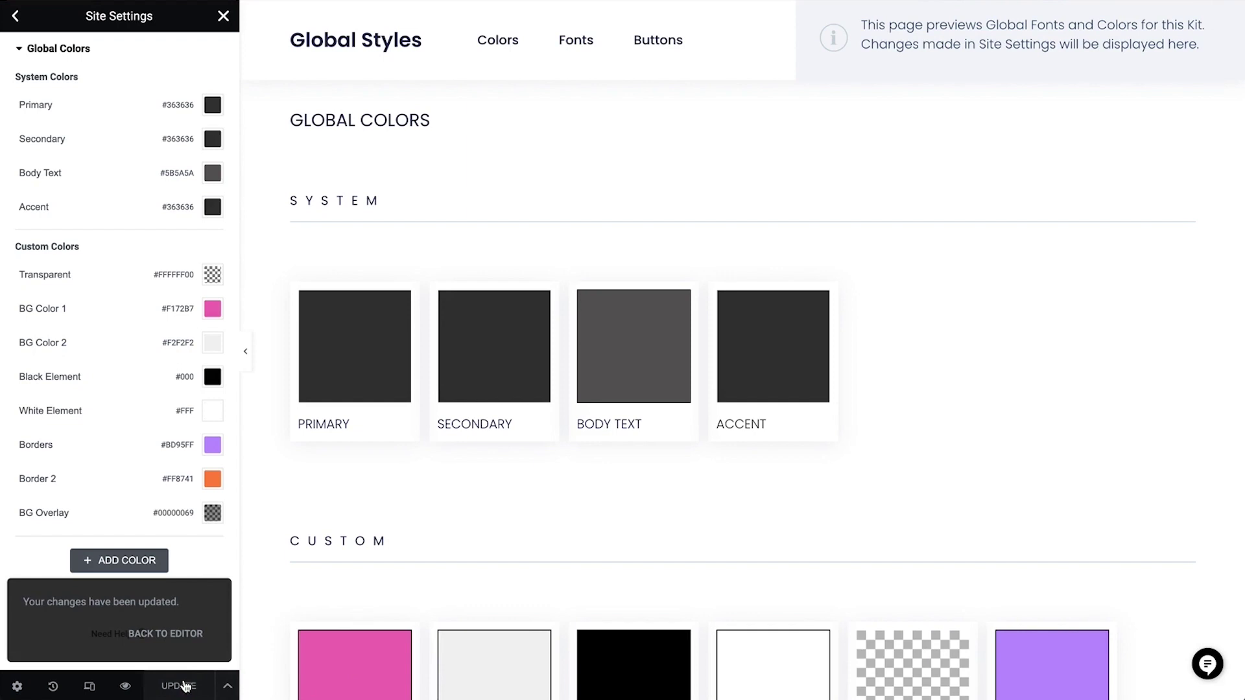
In the global fonts, set the Primary Headline to the Bangers family with 4 px letter spacing
click(16, 18)
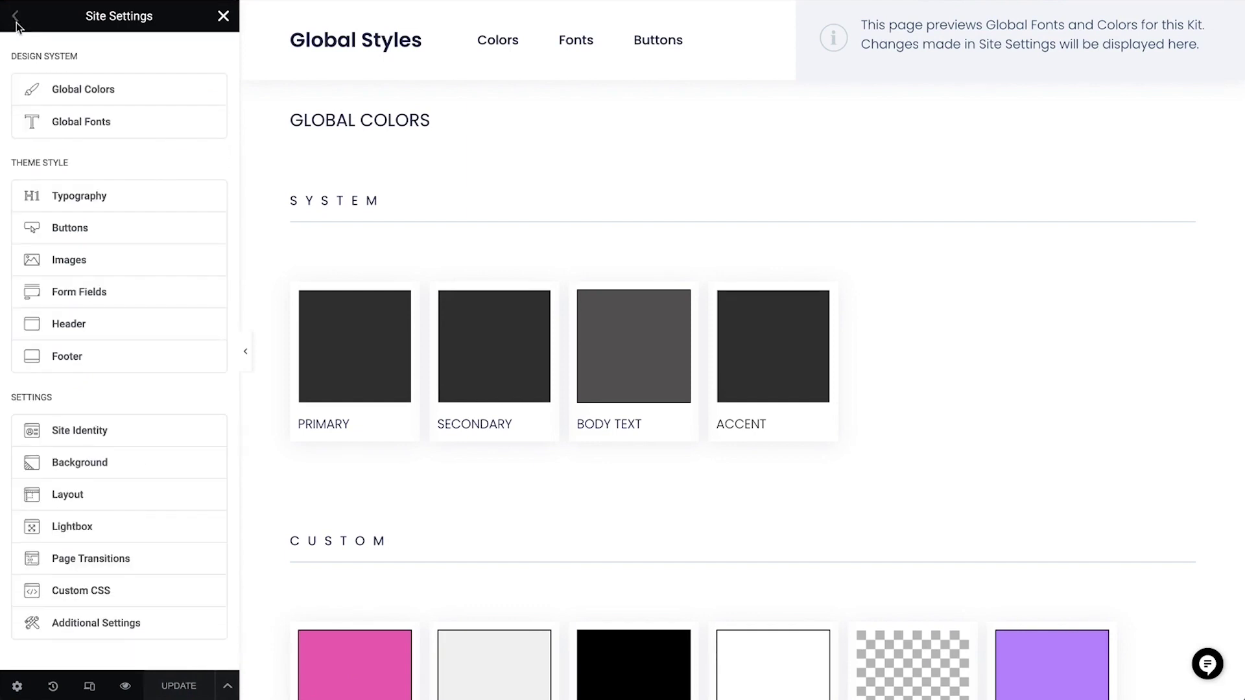
click(95, 123)
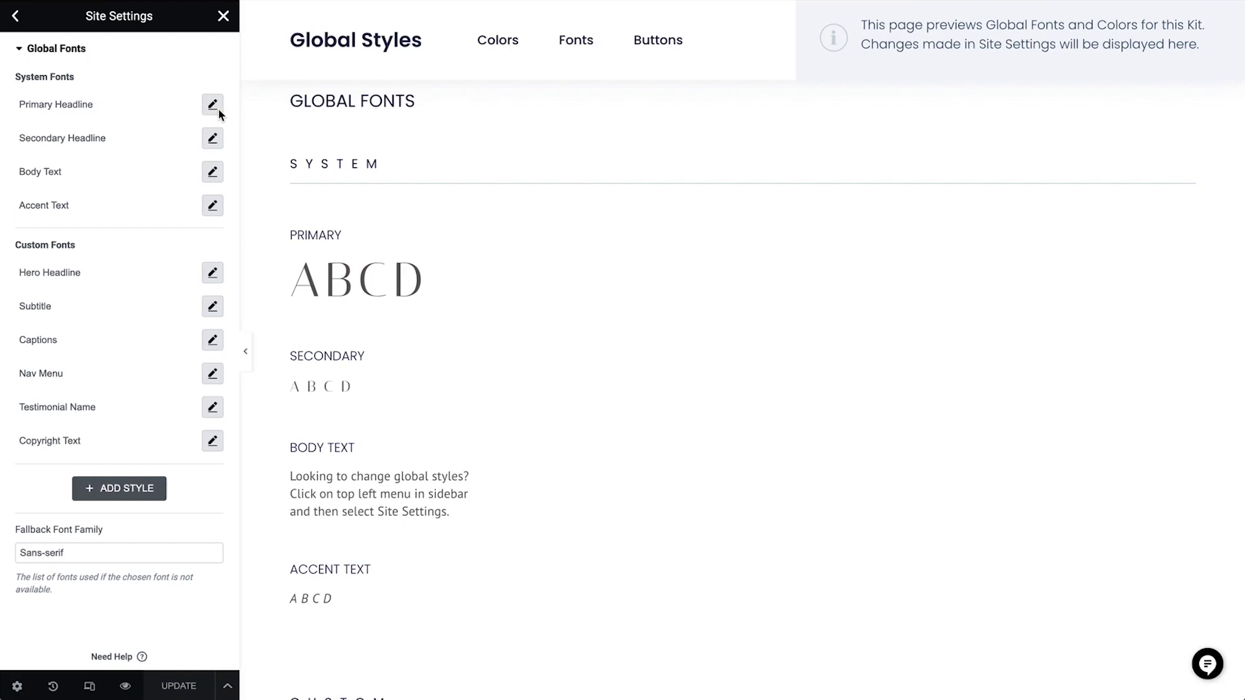
click(213, 105)
click(201, 181)
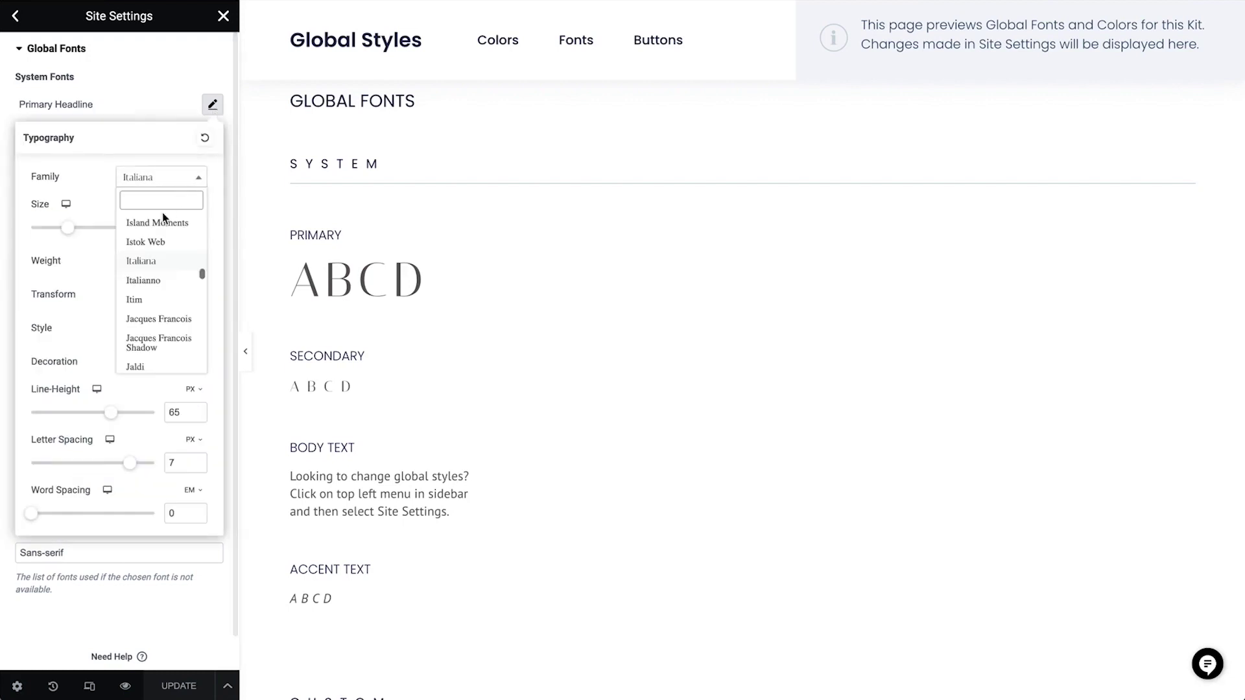
text(banger)
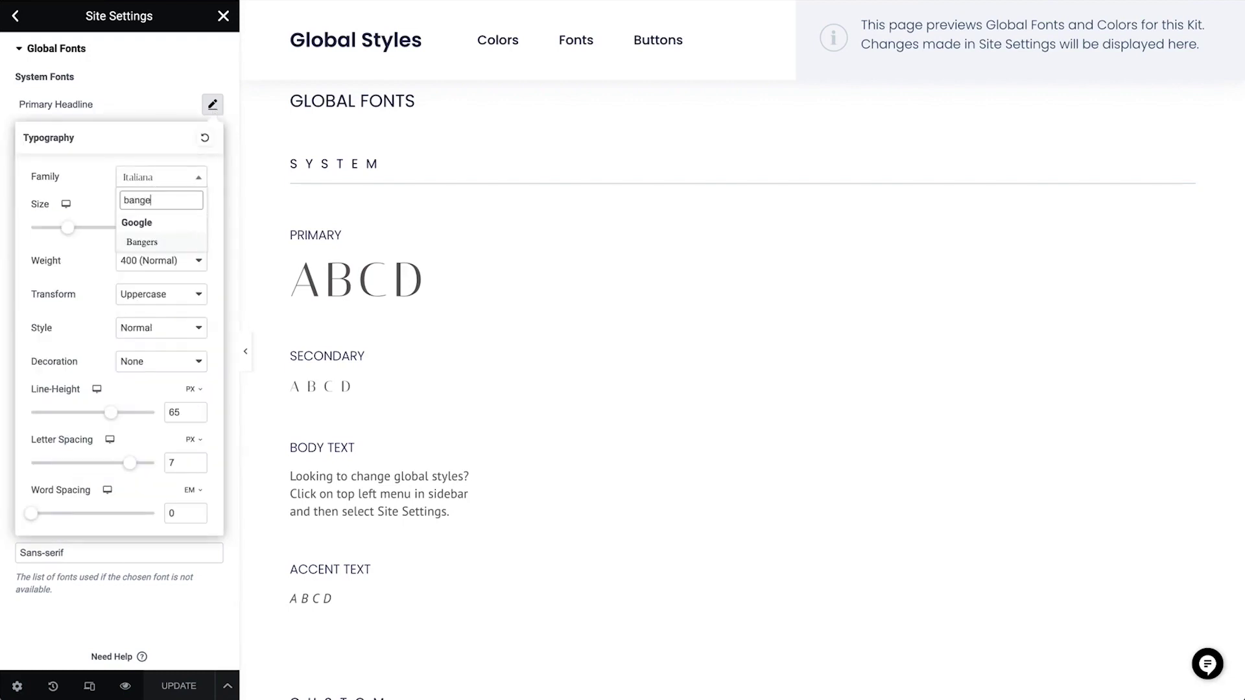
click(150, 241)
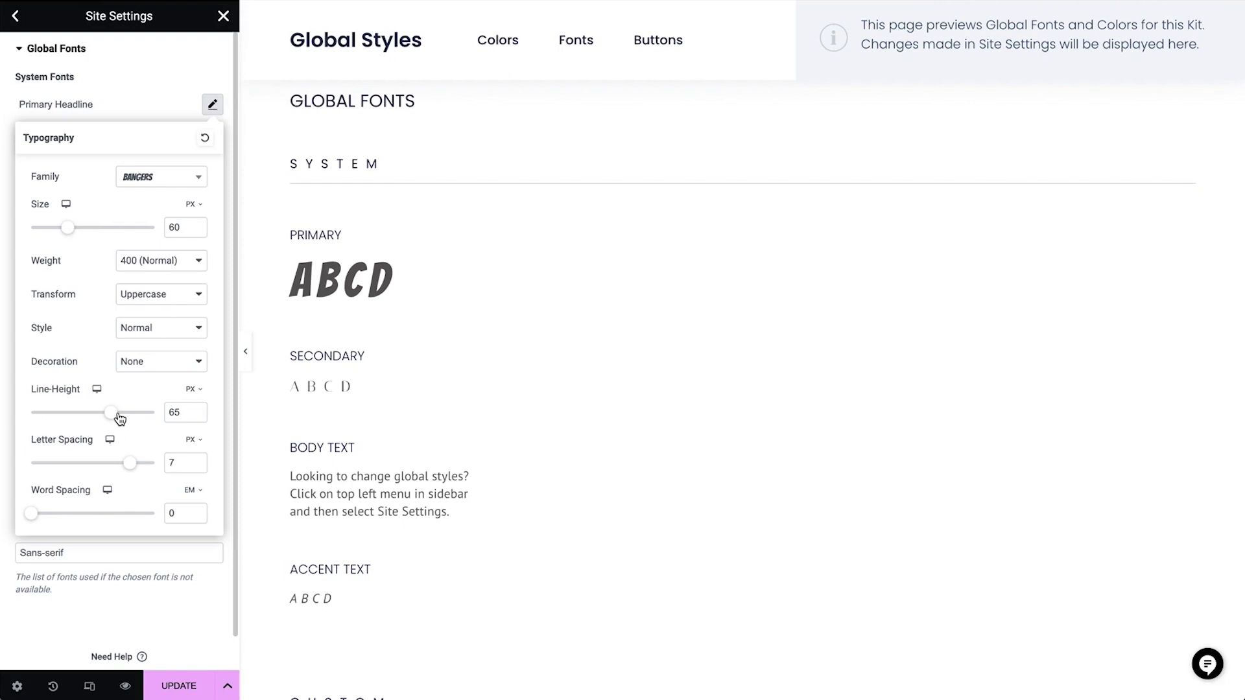
drag(131, 464, 104, 465)
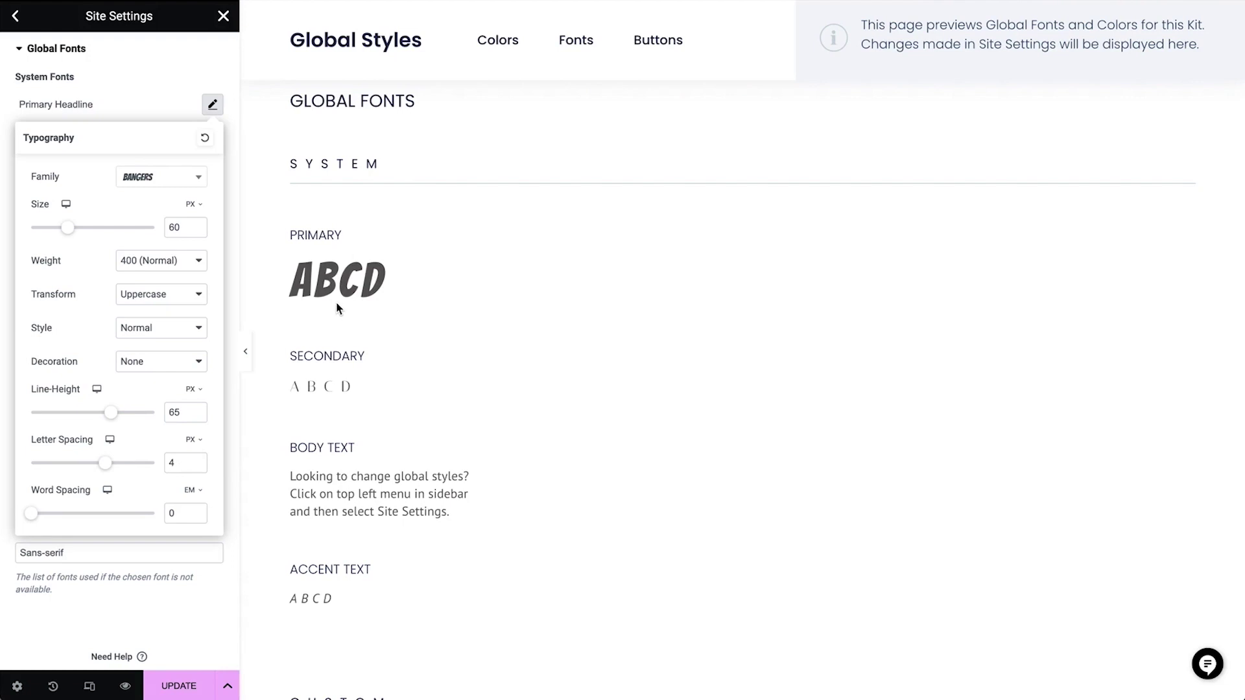
click(122, 120)
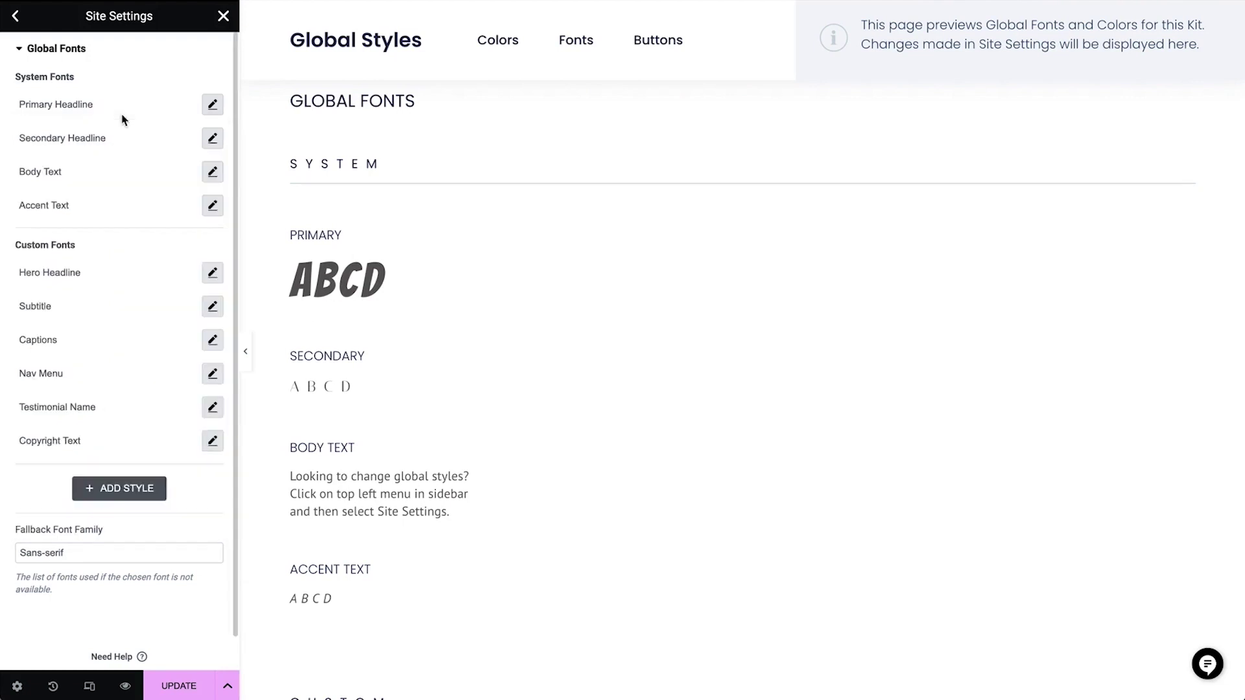
Set the Secondary Headline global font to Playfair Display, weight 500 (Medium), with 4 px letter spacing
click(214, 140)
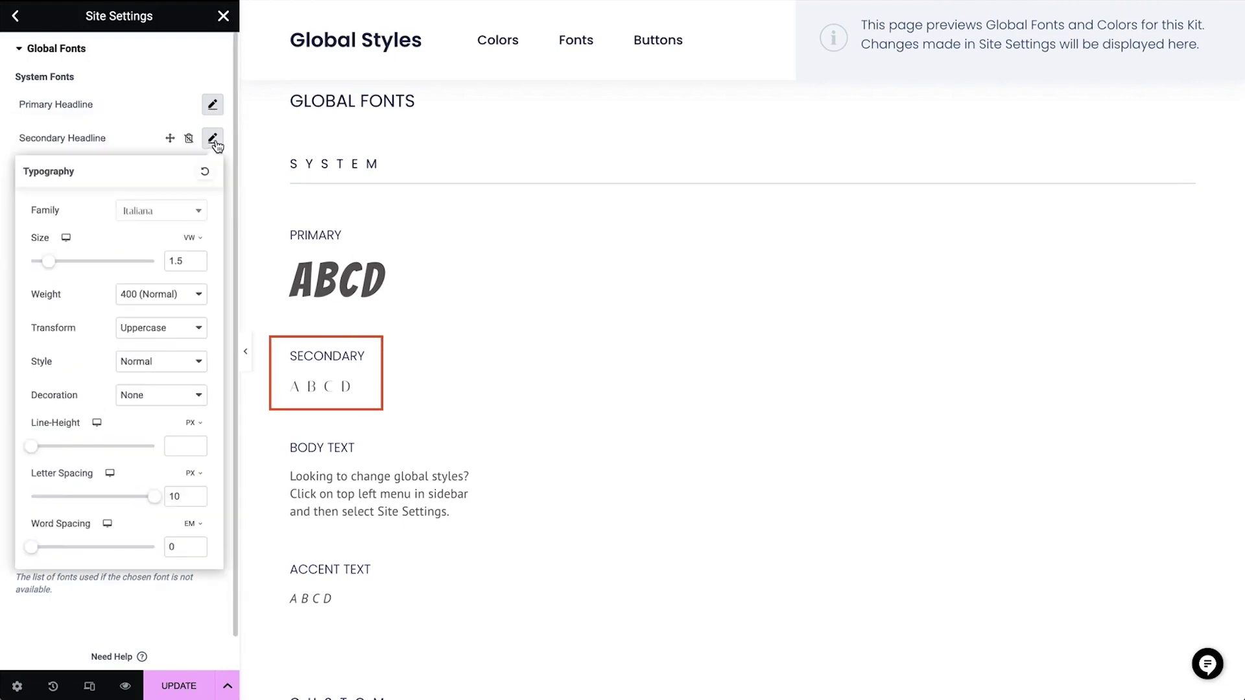
click(176, 213)
text(playfair)
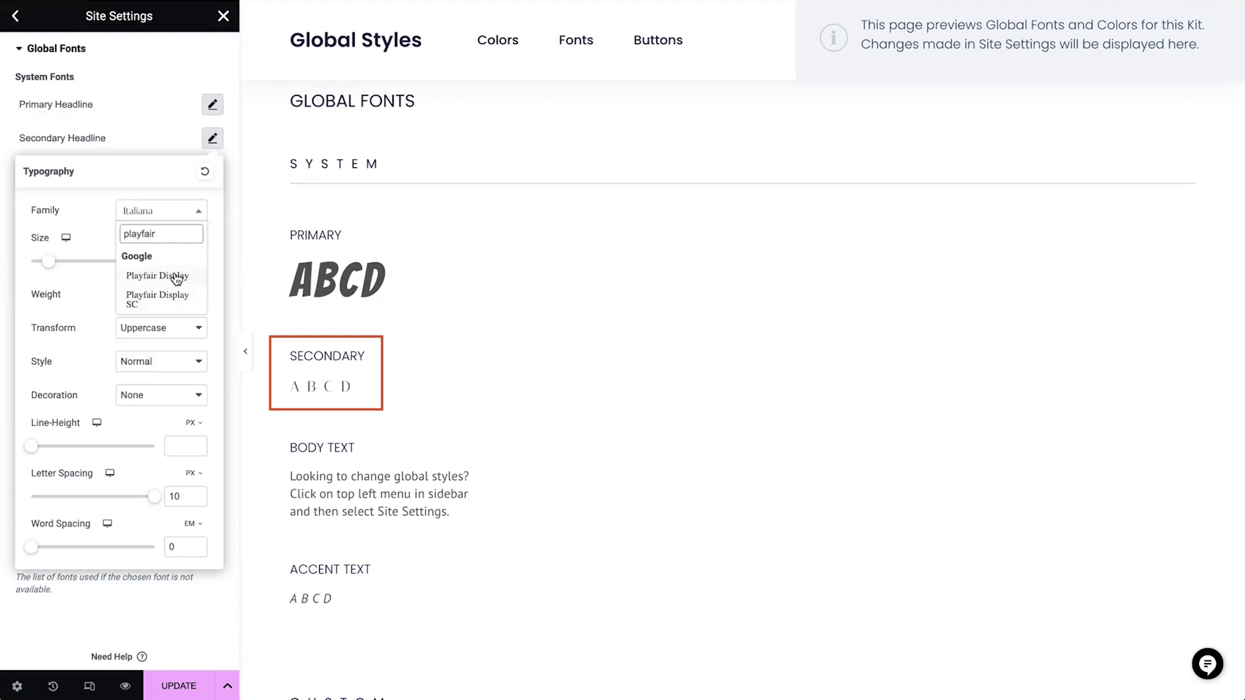
click(174, 276)
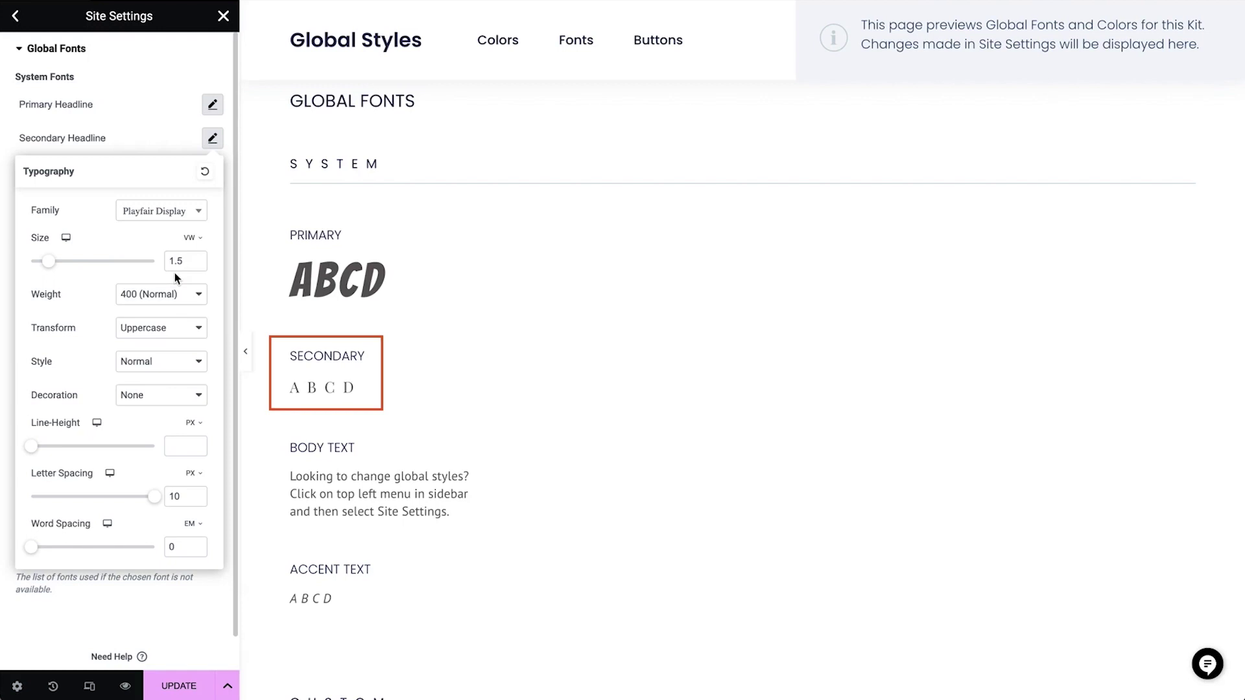
click(169, 299)
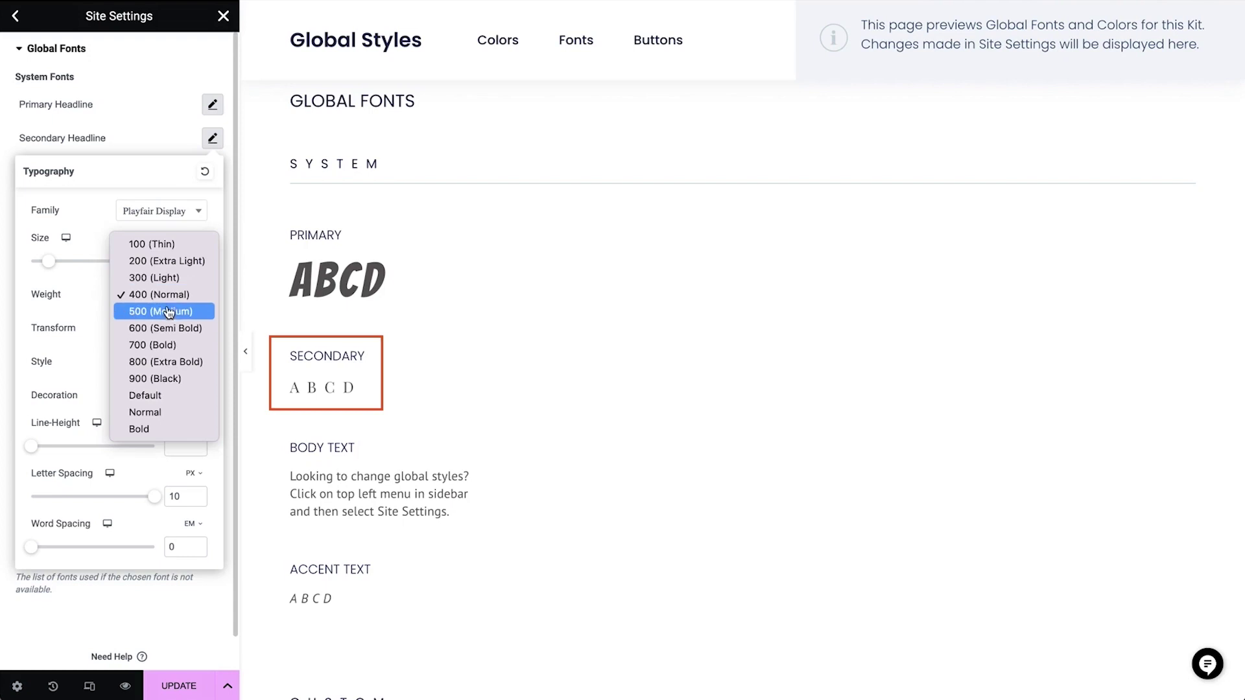
click(170, 314)
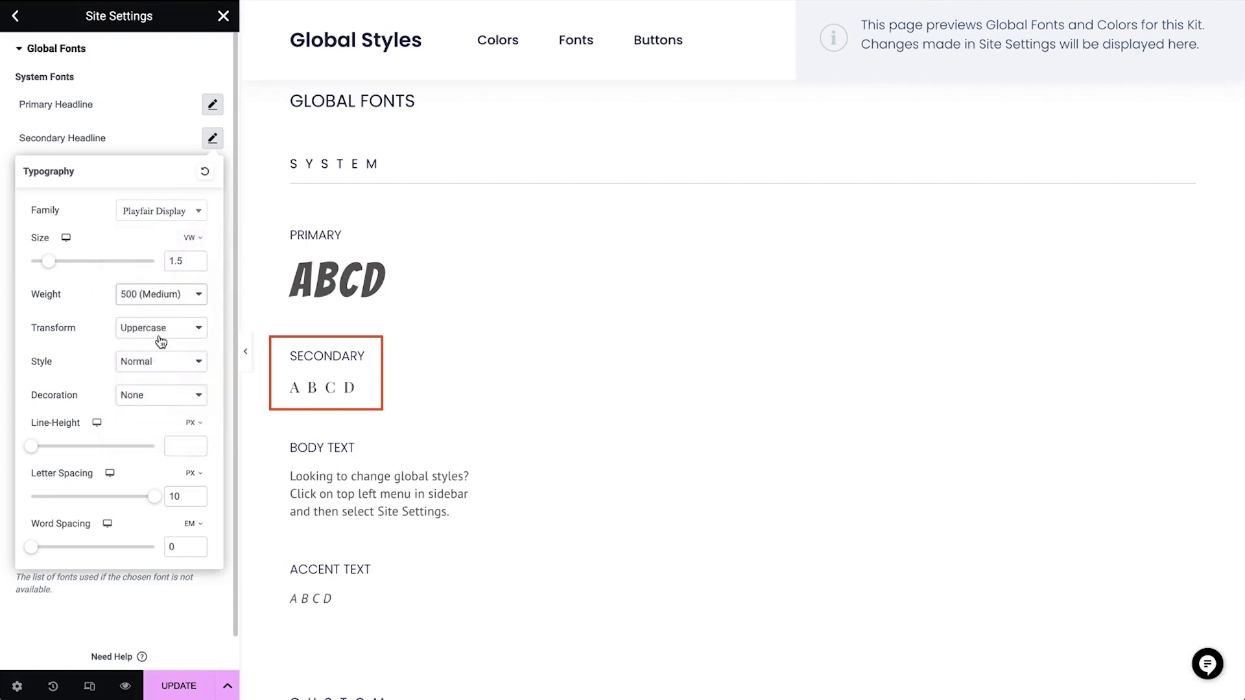
drag(155, 496, 101, 498)
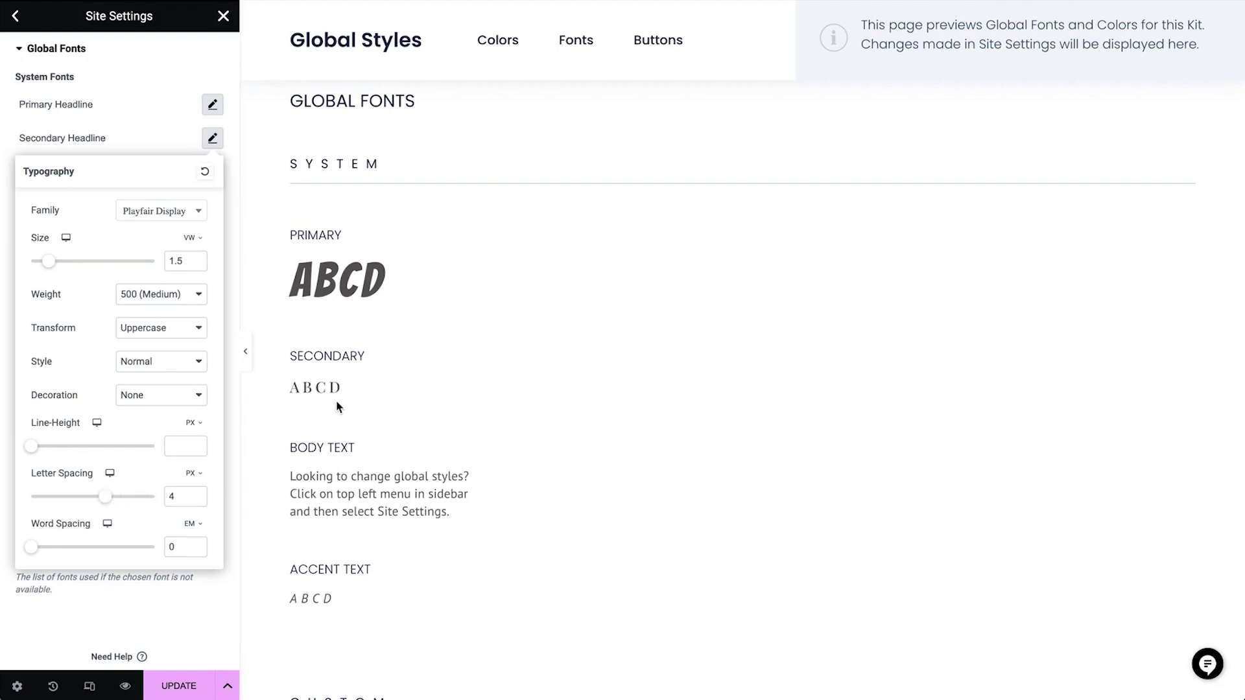
click(145, 134)
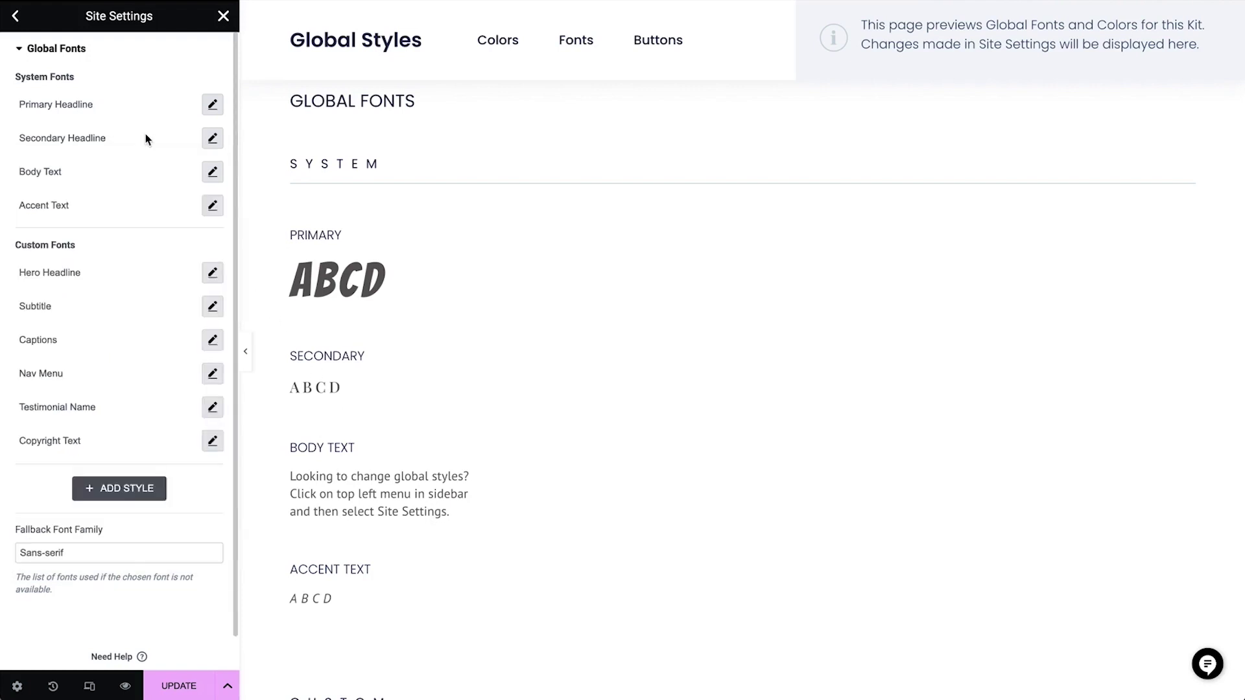
Set the Body Text global font family to Playfair Display
click(213, 174)
click(173, 245)
text(playfair dis)
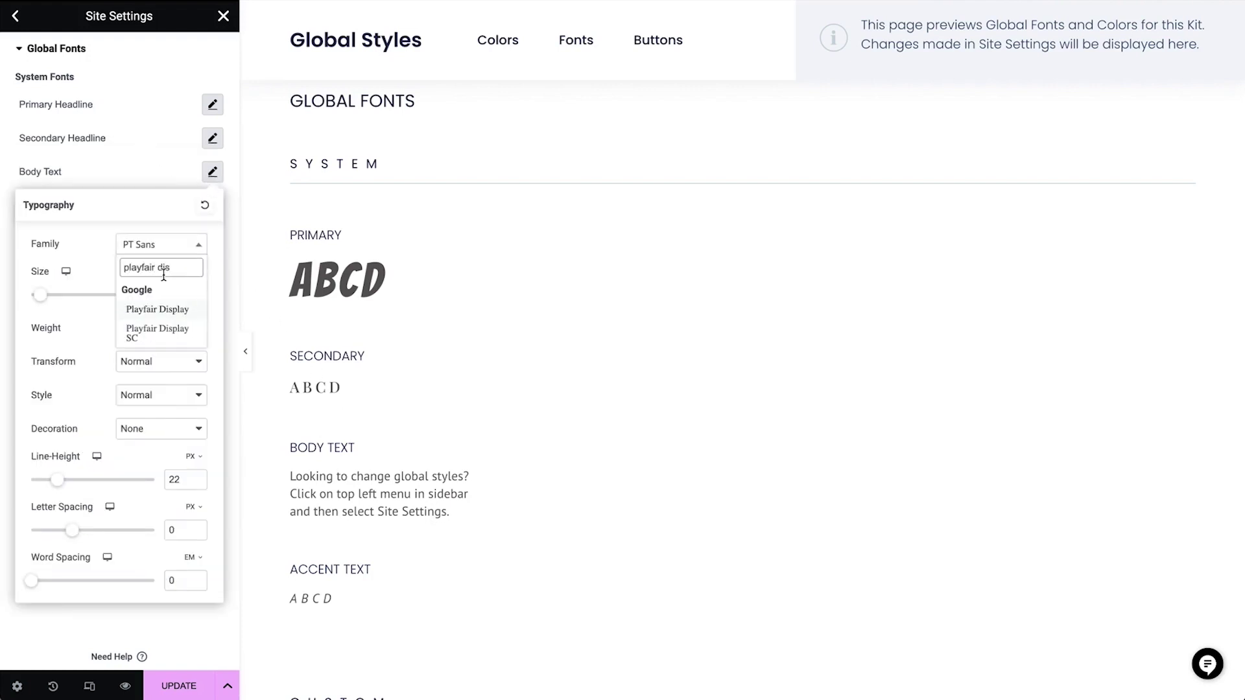
click(177, 310)
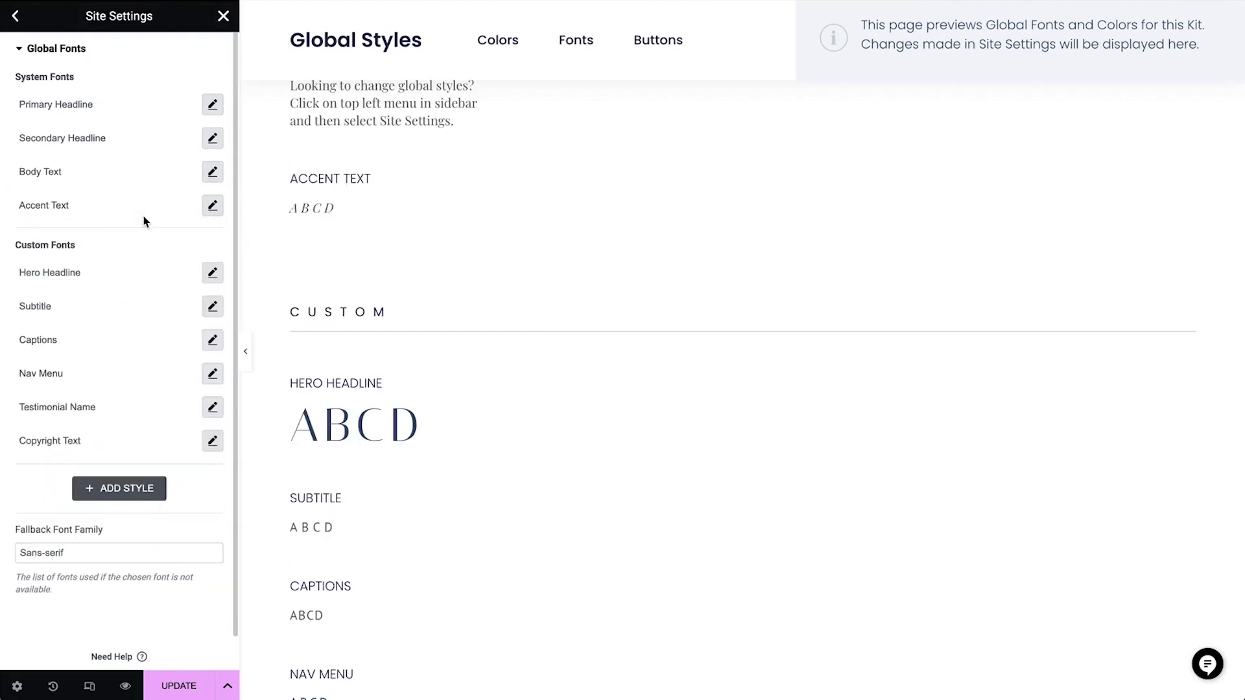
Set the custom Hero Headline font family to Bangers
click(214, 276)
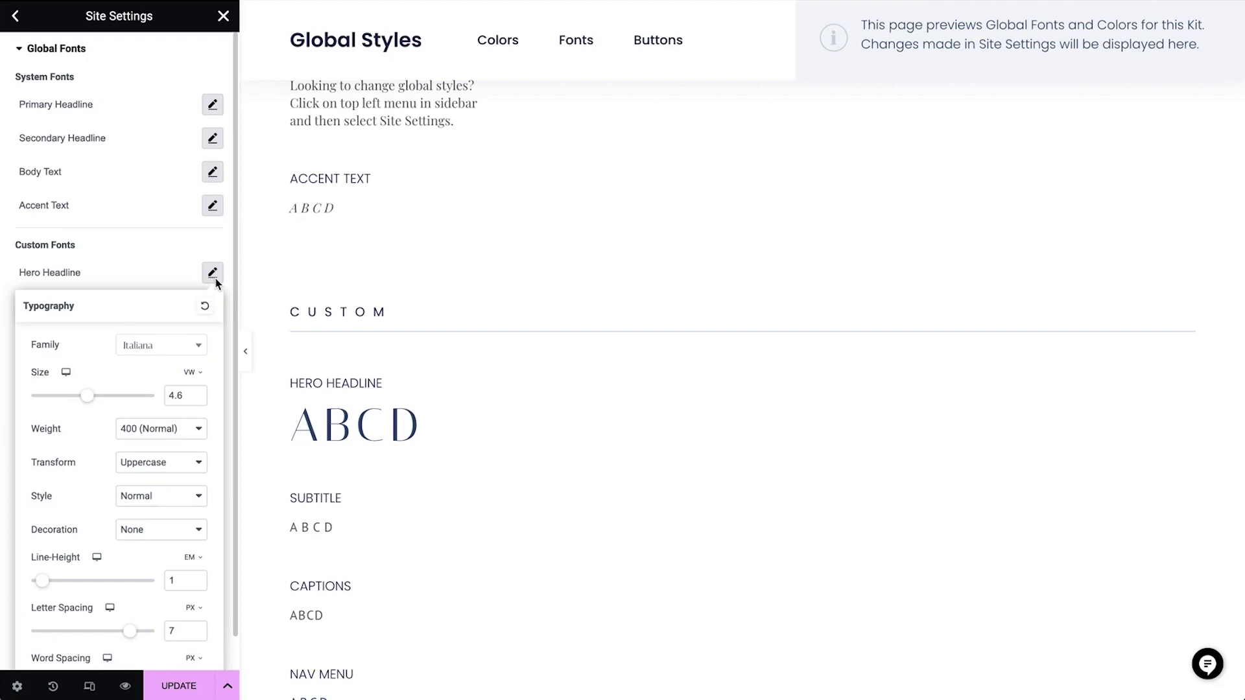
click(168, 351)
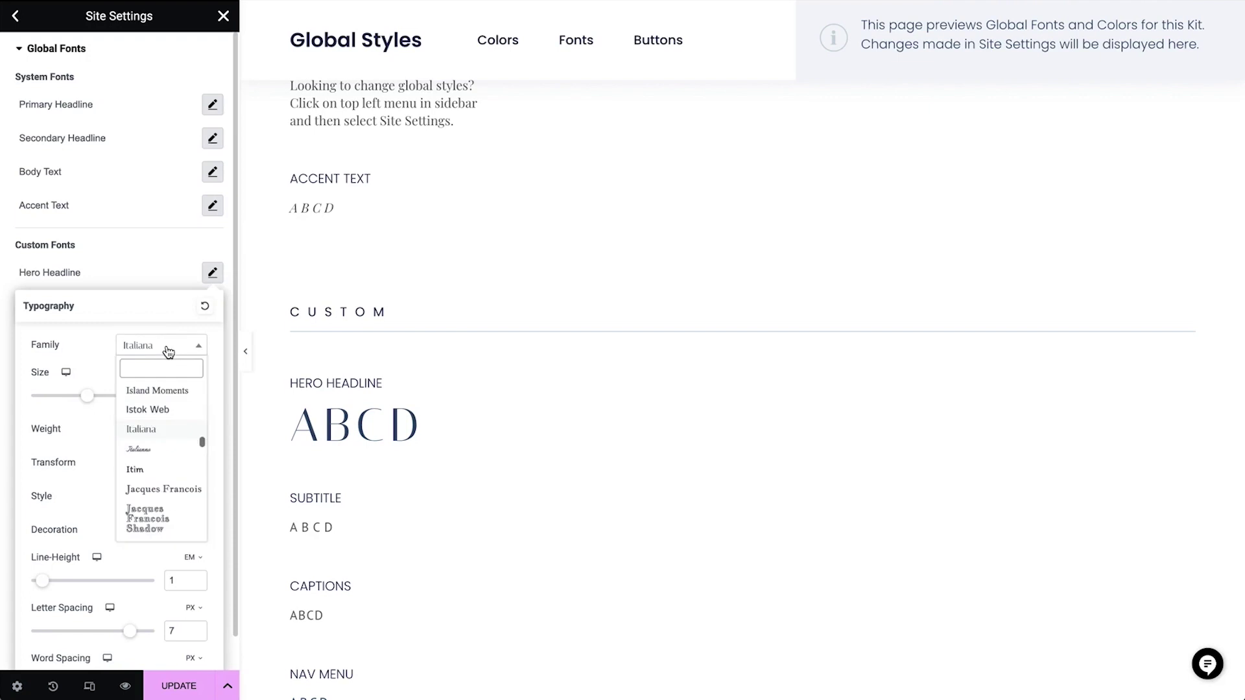
text(bangers)
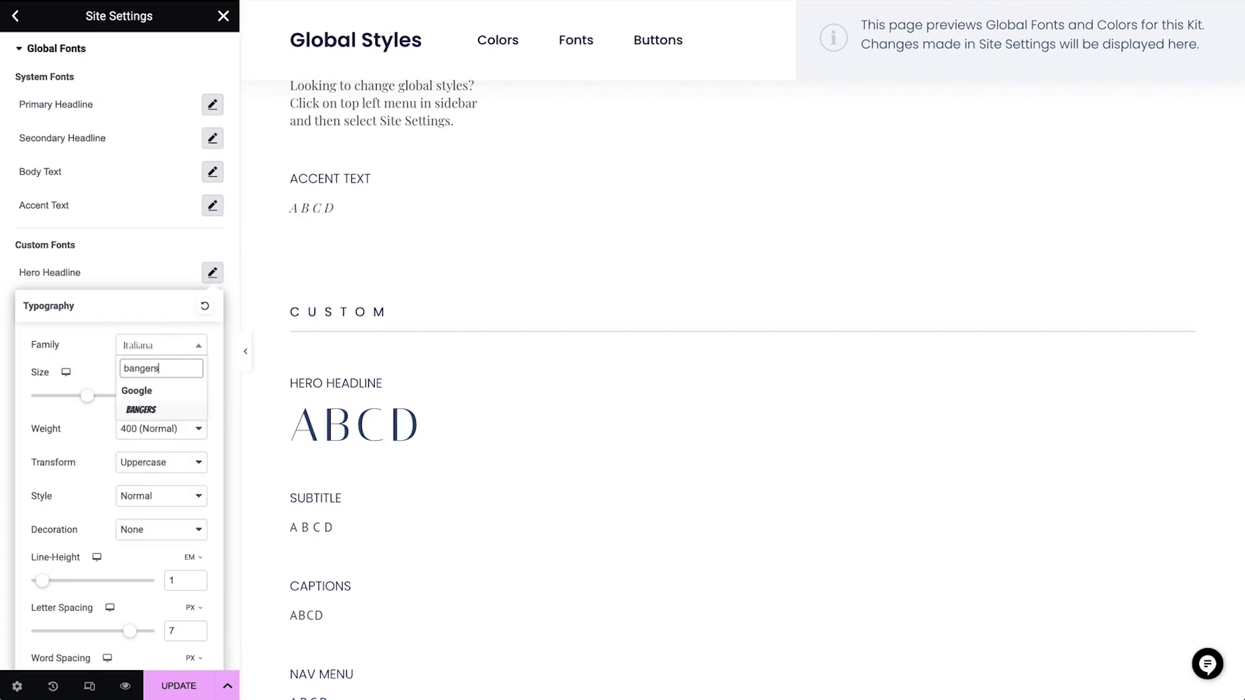
click(160, 410)
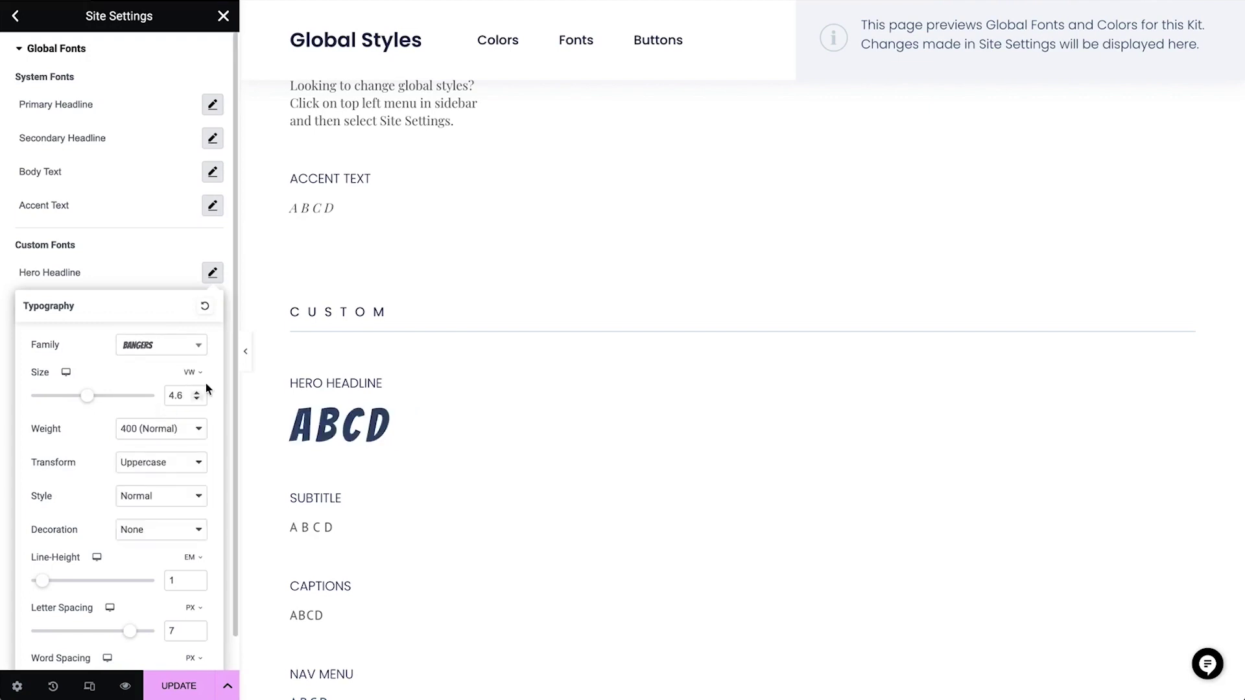
Switch the Hero Headline font size unit to pixels and set the size to 230 px
click(193, 373)
click(192, 379)
drag(33, 397, 159, 407)
double_click(177, 396)
text(230)
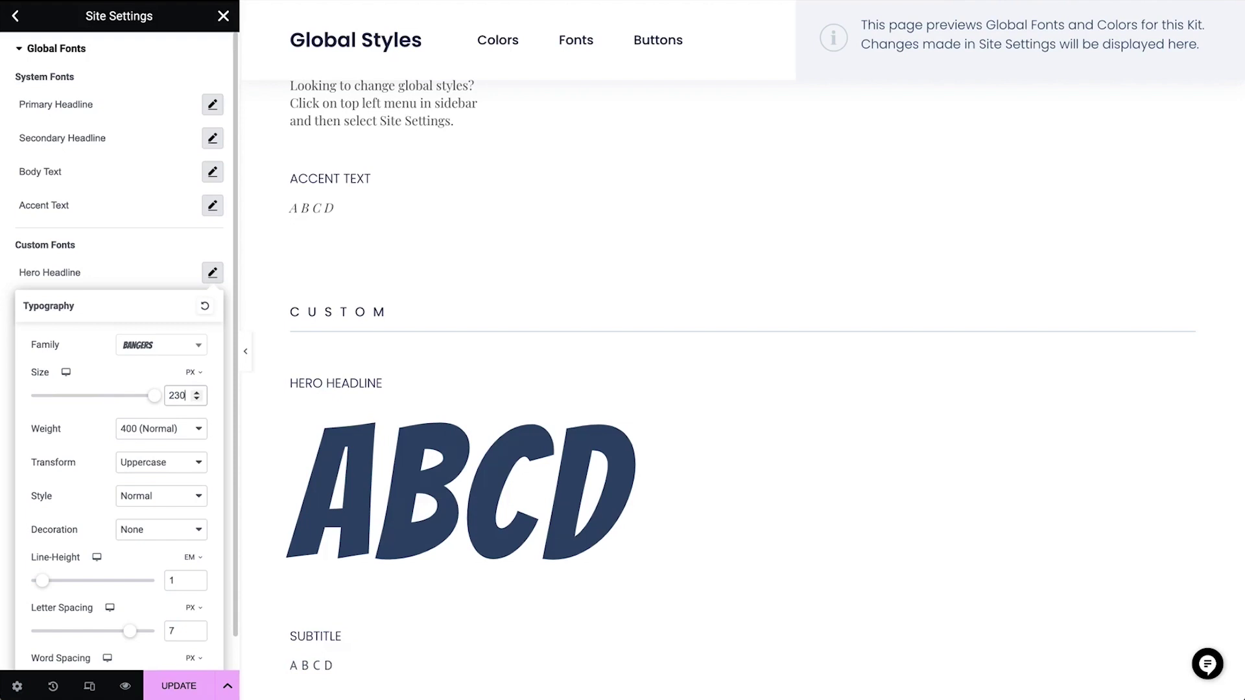
scroll(371, 584, down, 5)
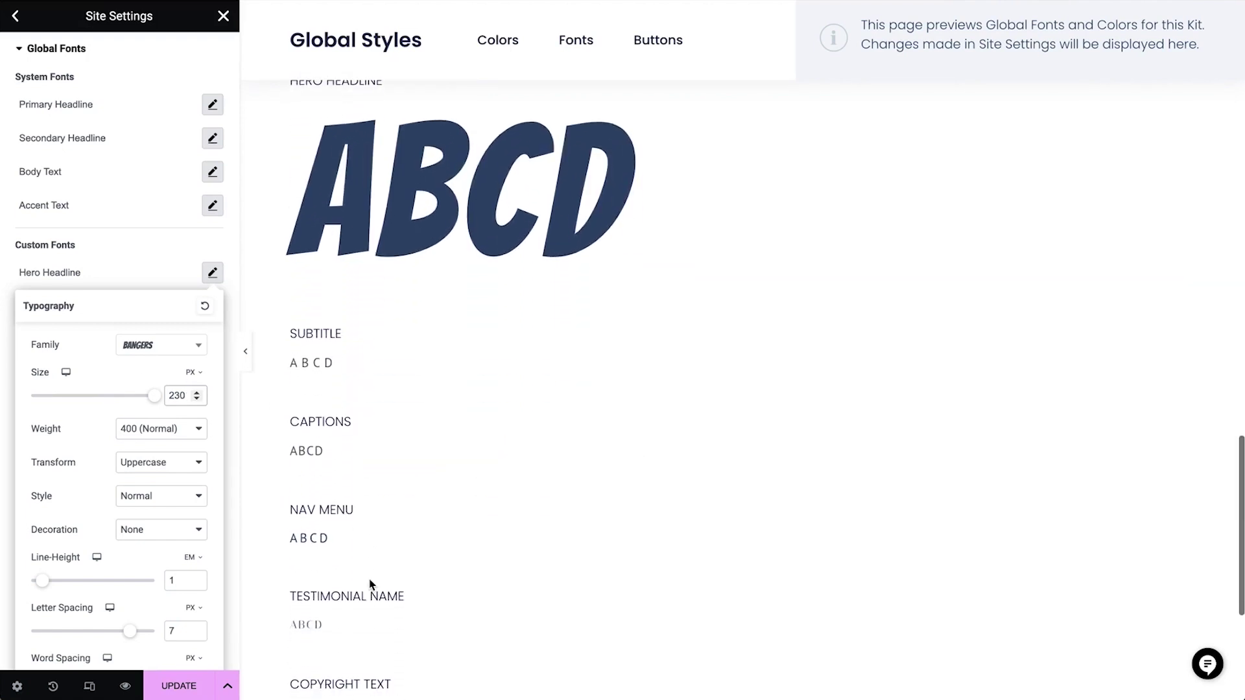
click(157, 264)
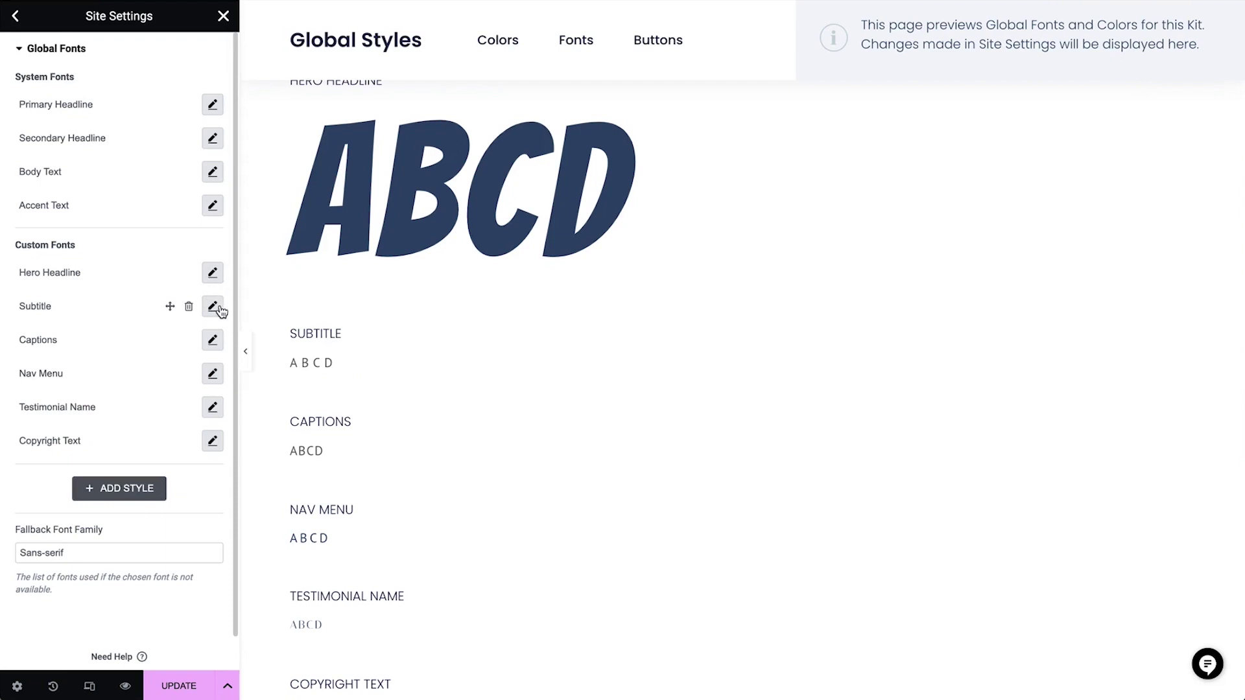
Set the custom Subtitle font to Playfair Display with a heavier weight and 4 px letter spacing
click(213, 307)
click(189, 383)
text(playfai)
click(193, 444)
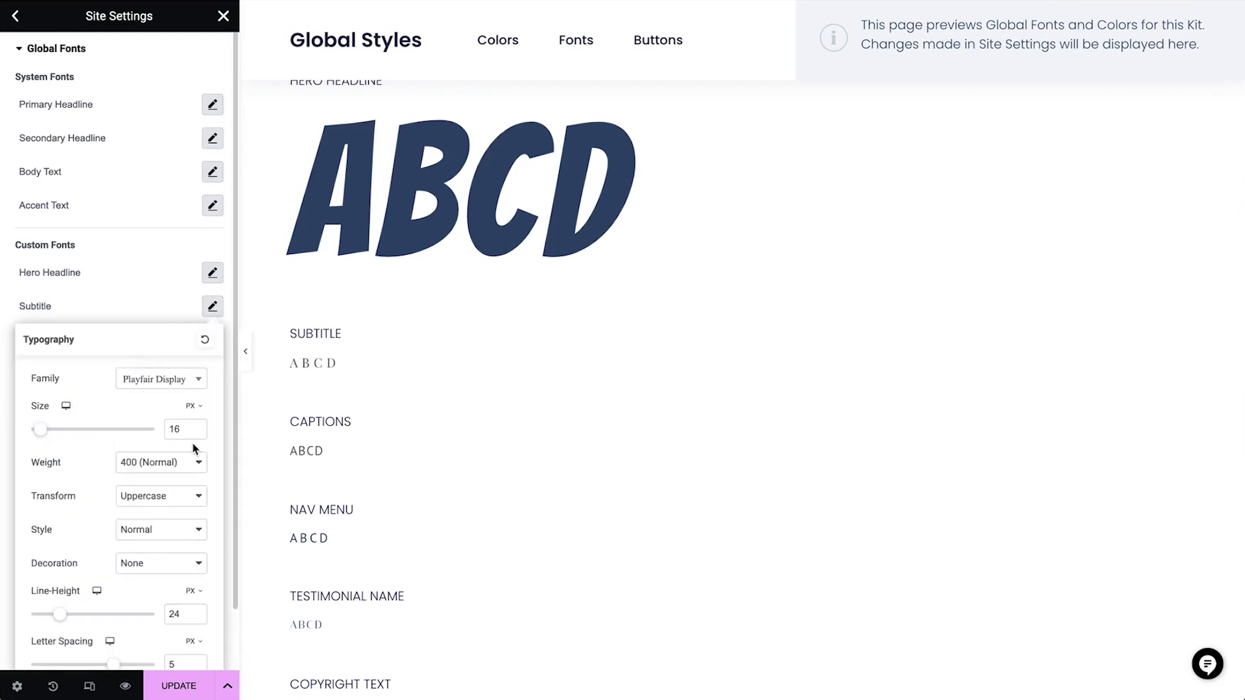
click(174, 464)
click(179, 485)
drag(179, 665, 165, 666)
text(4)
click(171, 310)
Set the custom Captions font family to Playfair Display
click(212, 340)
click(175, 417)
text(playfair)
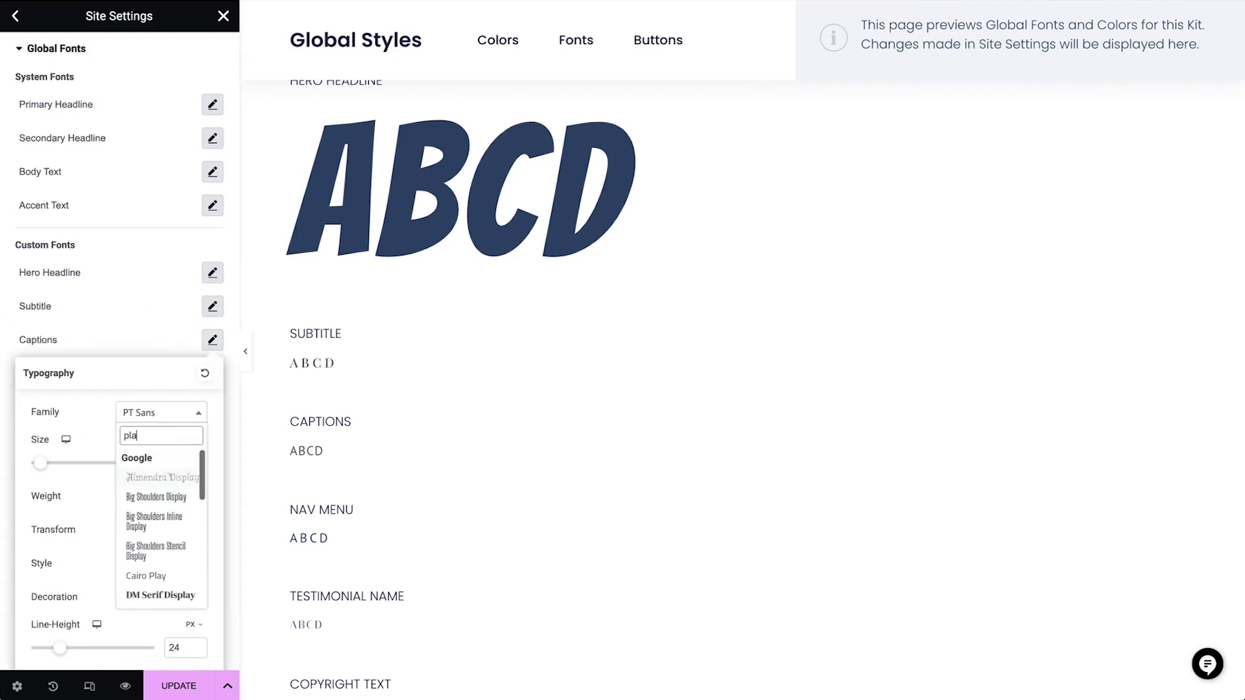
click(179, 477)
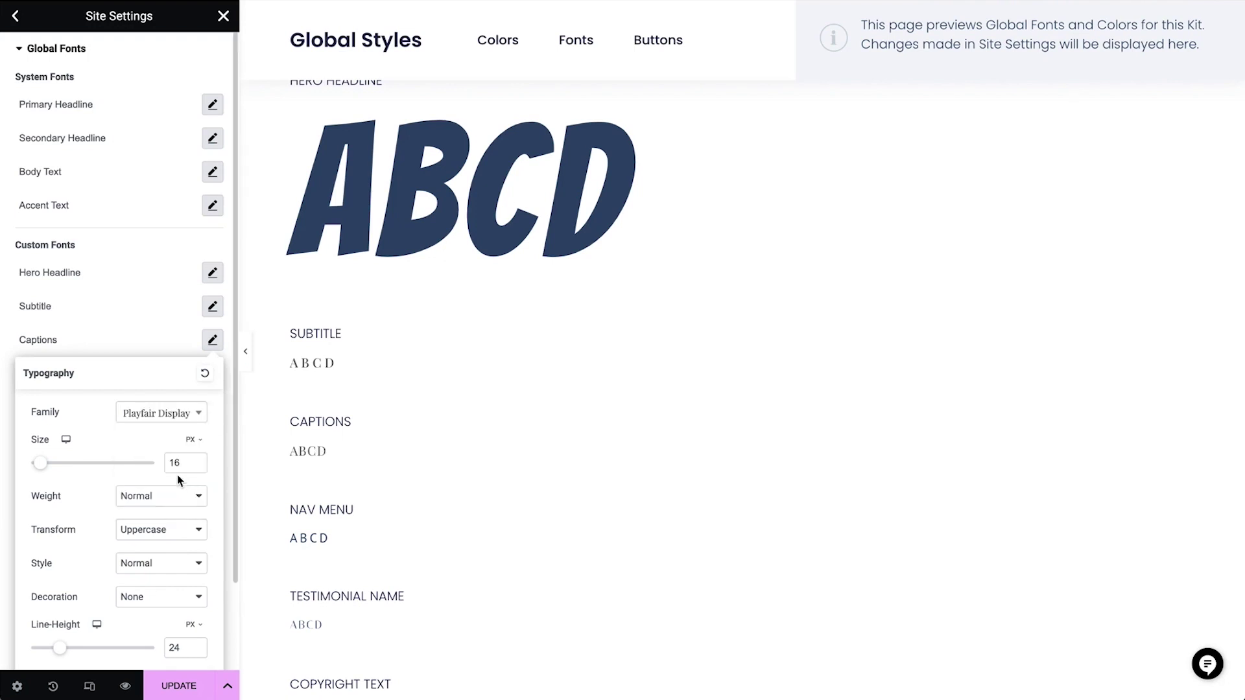
click(126, 349)
Set the custom Nav Menu font family to Playfair Display
scroll(161, 538, down, 1)
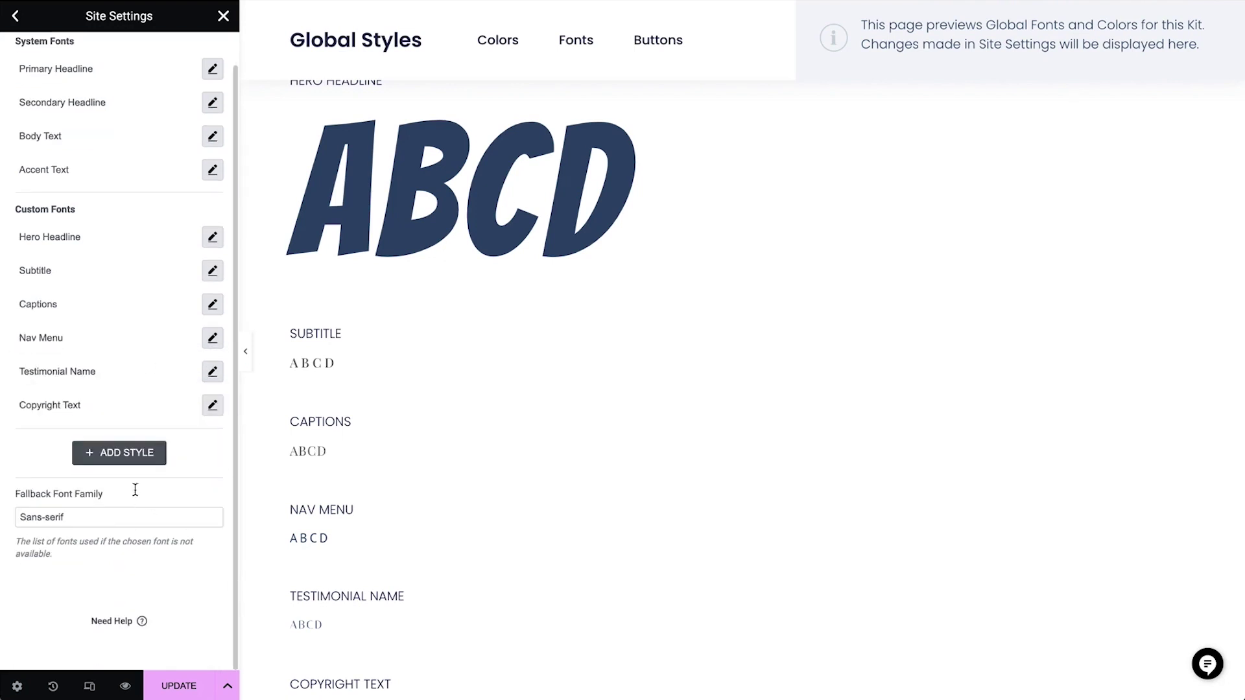
click(212, 338)
click(161, 411)
text(playfair displ)
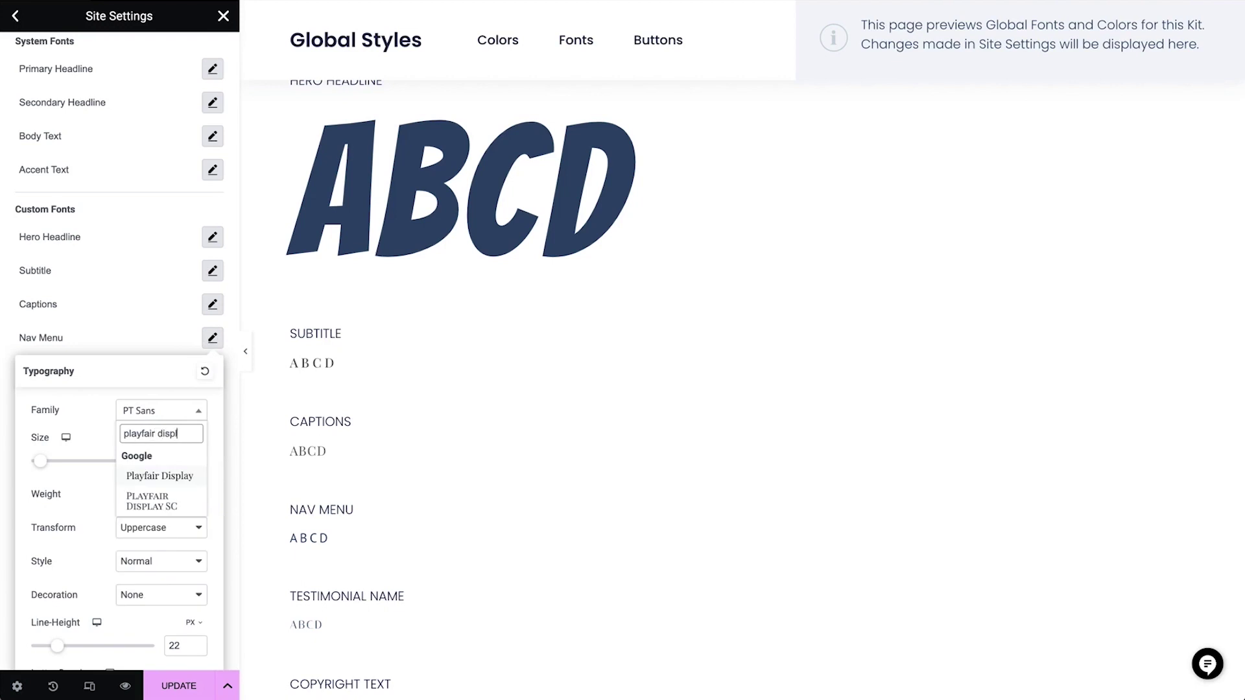
click(165, 477)
click(141, 350)
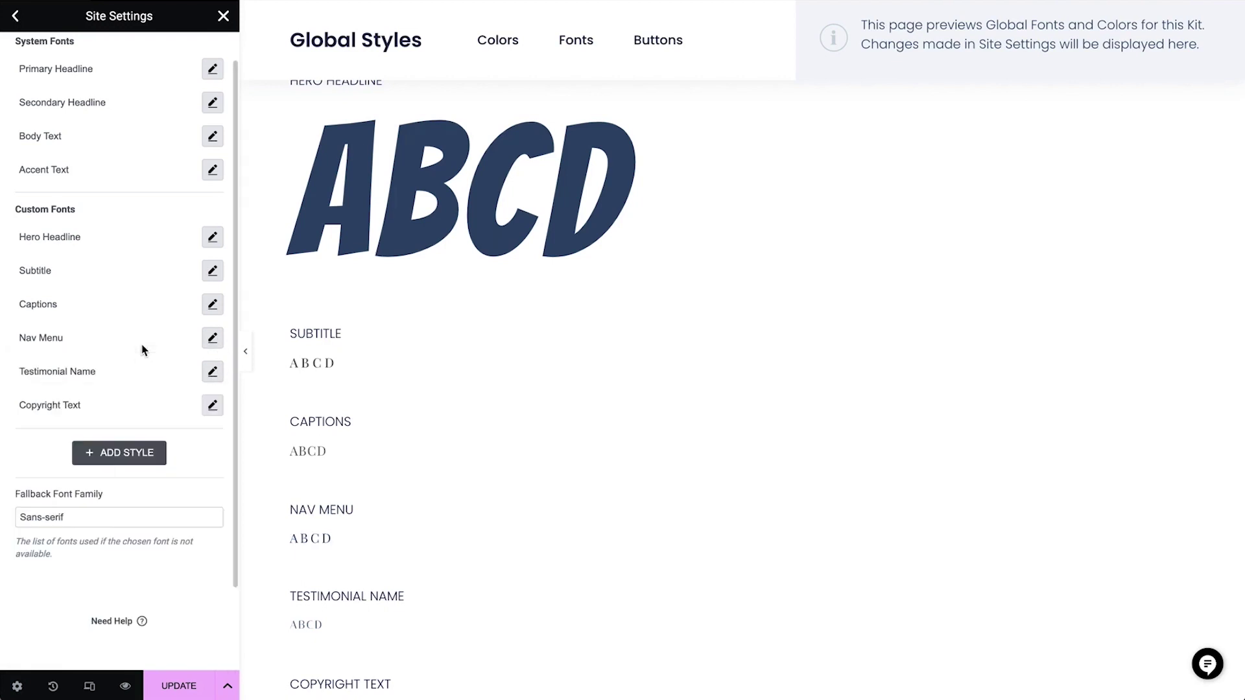
Set the custom Testimonial Name font to Bangers with 1.5 px letter spacing
scroll(459, 510, down, 1)
scroll(459, 511, down, 3)
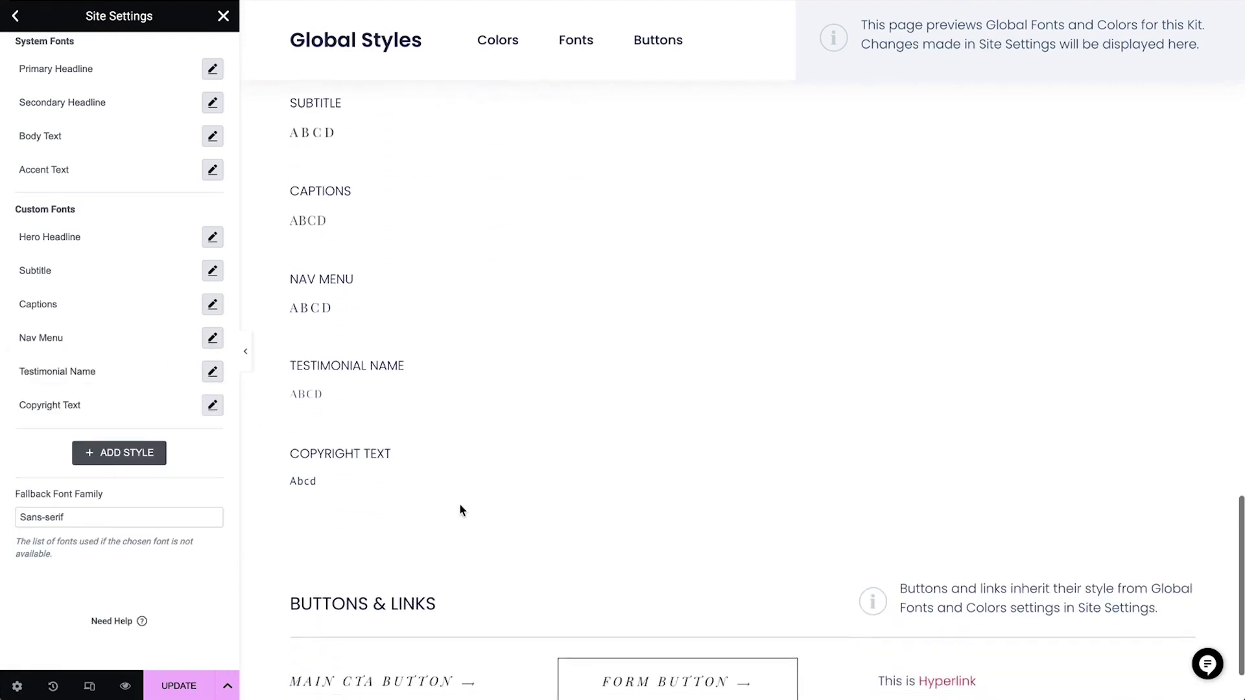
click(212, 371)
click(166, 447)
text(bangers)
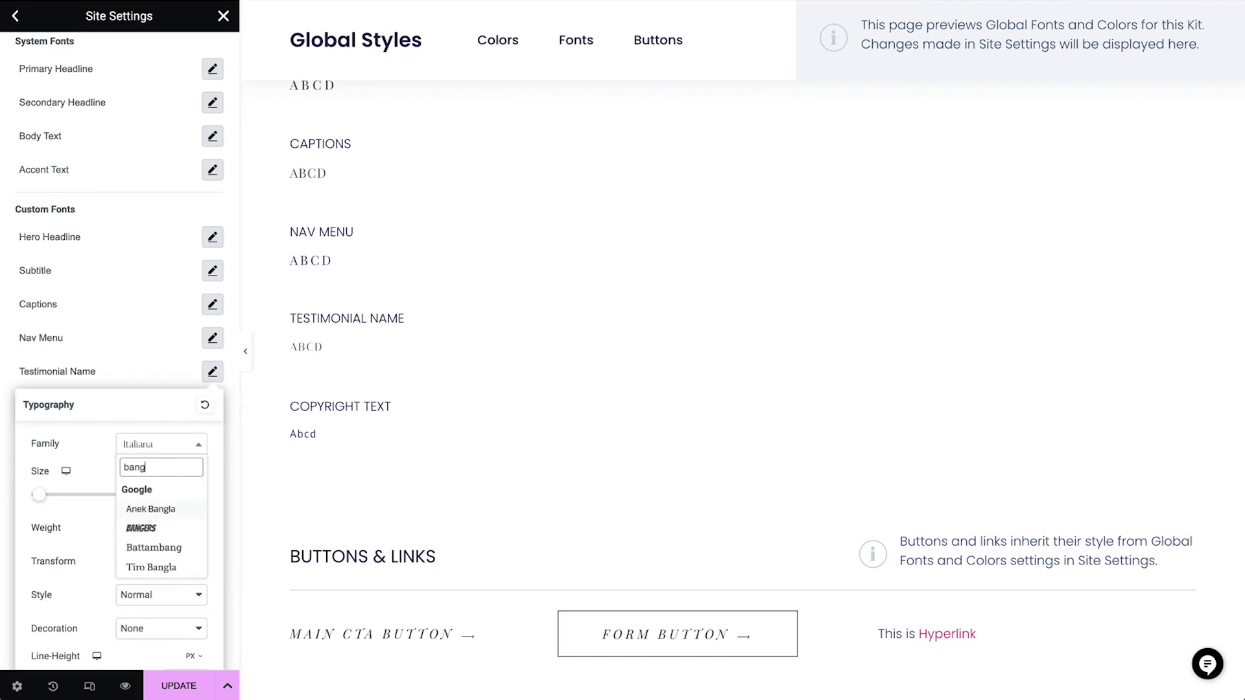
click(167, 509)
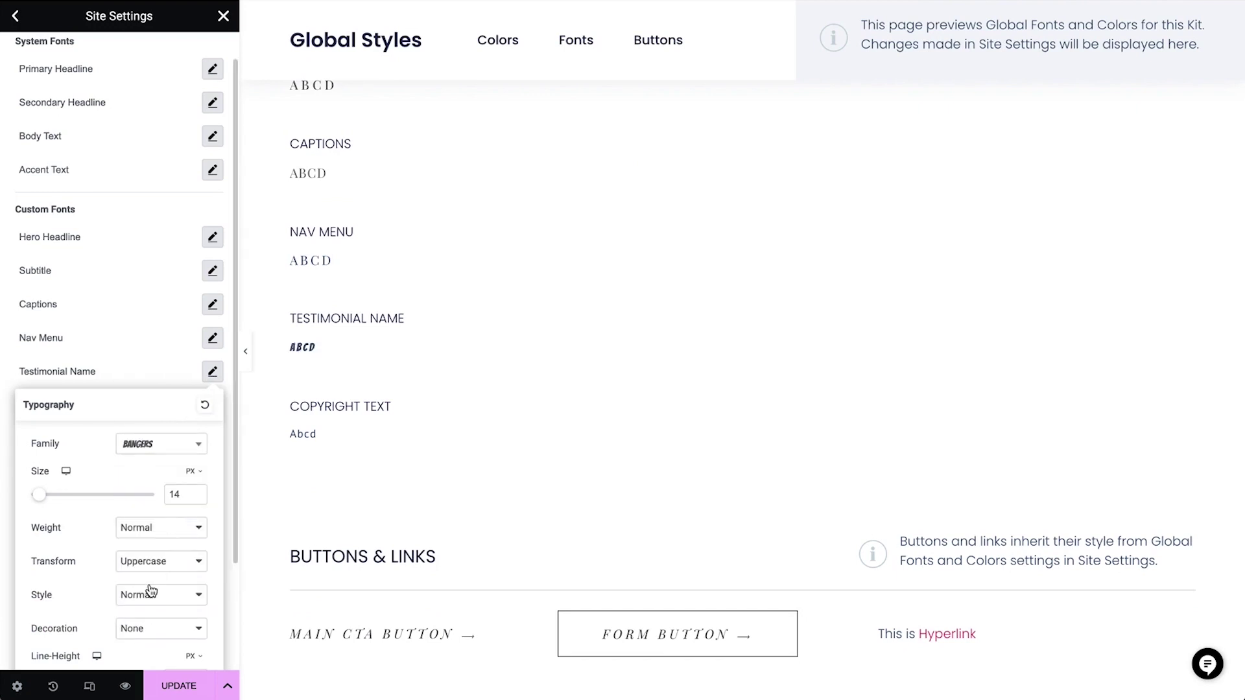
scroll(151, 591, down, 2)
key(BackSpace)
text(1.6)
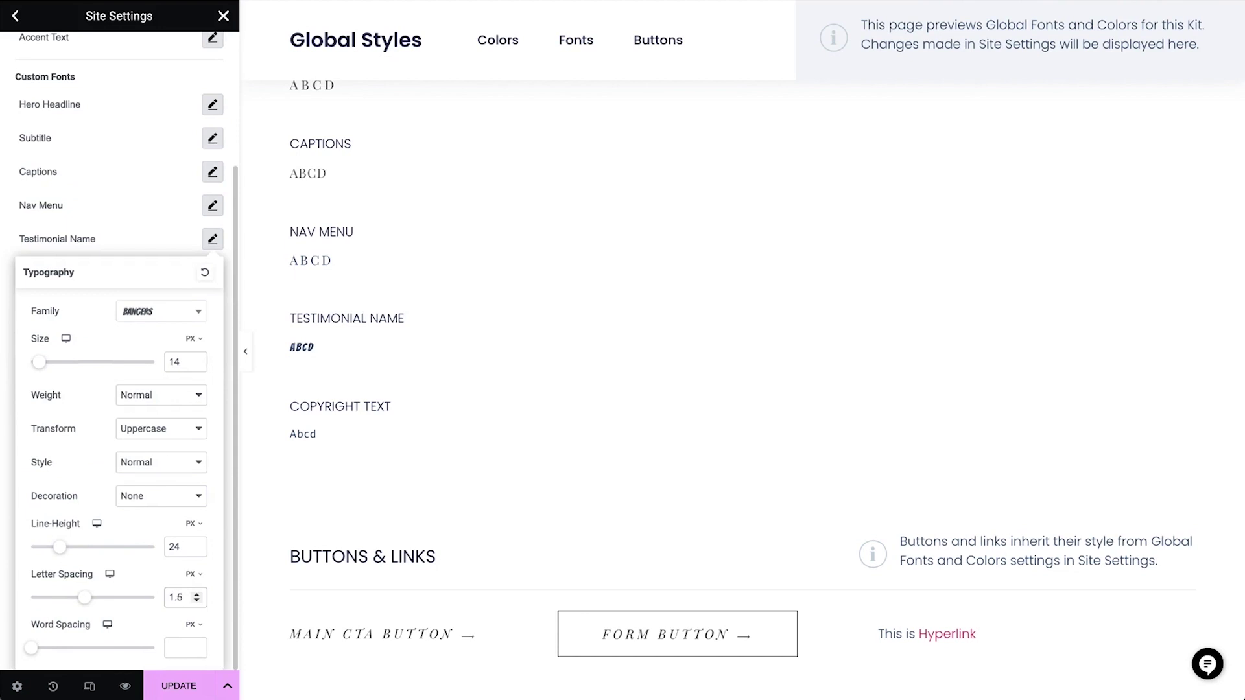
click(140, 228)
Set the custom Copyright Text font family to Playfair Display
click(212, 274)
click(175, 354)
text(playfair)
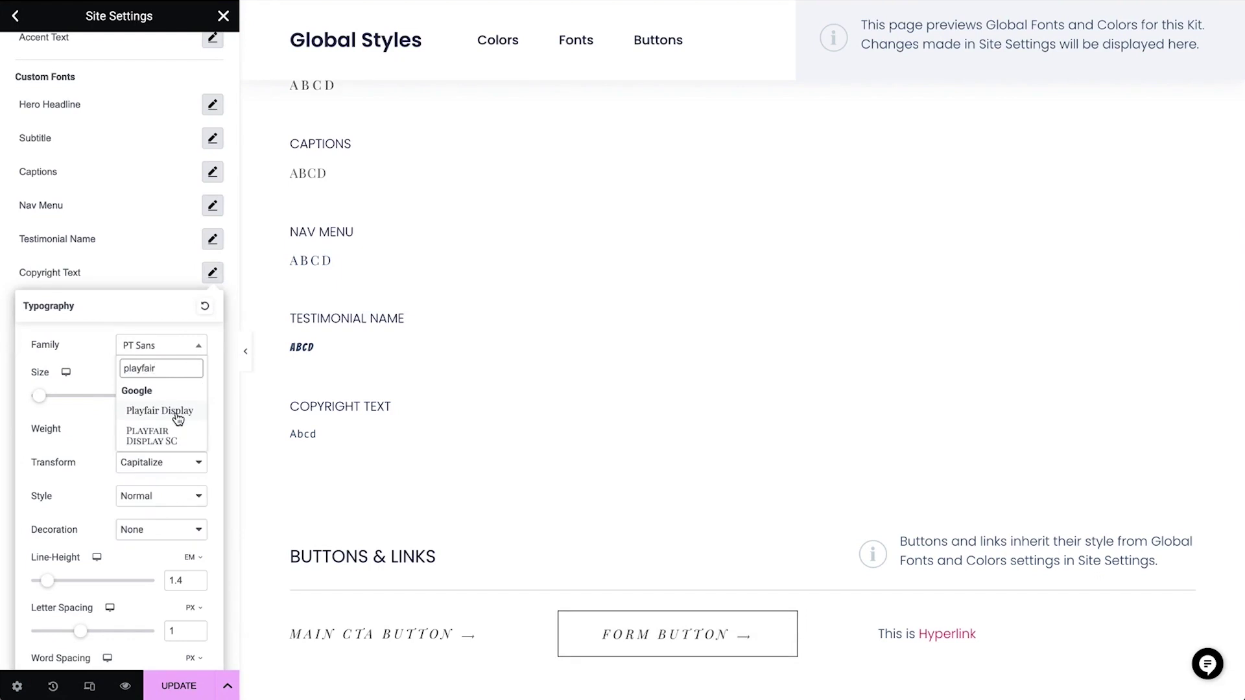
click(176, 413)
click(183, 630)
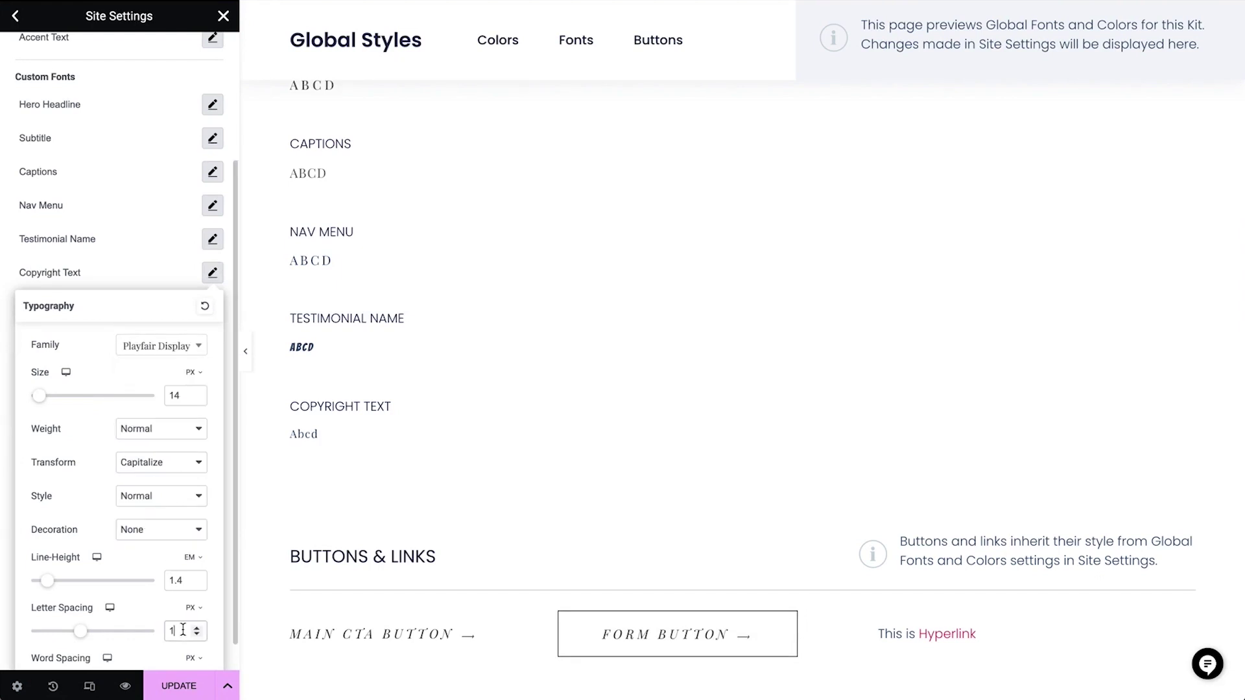
click(134, 268)
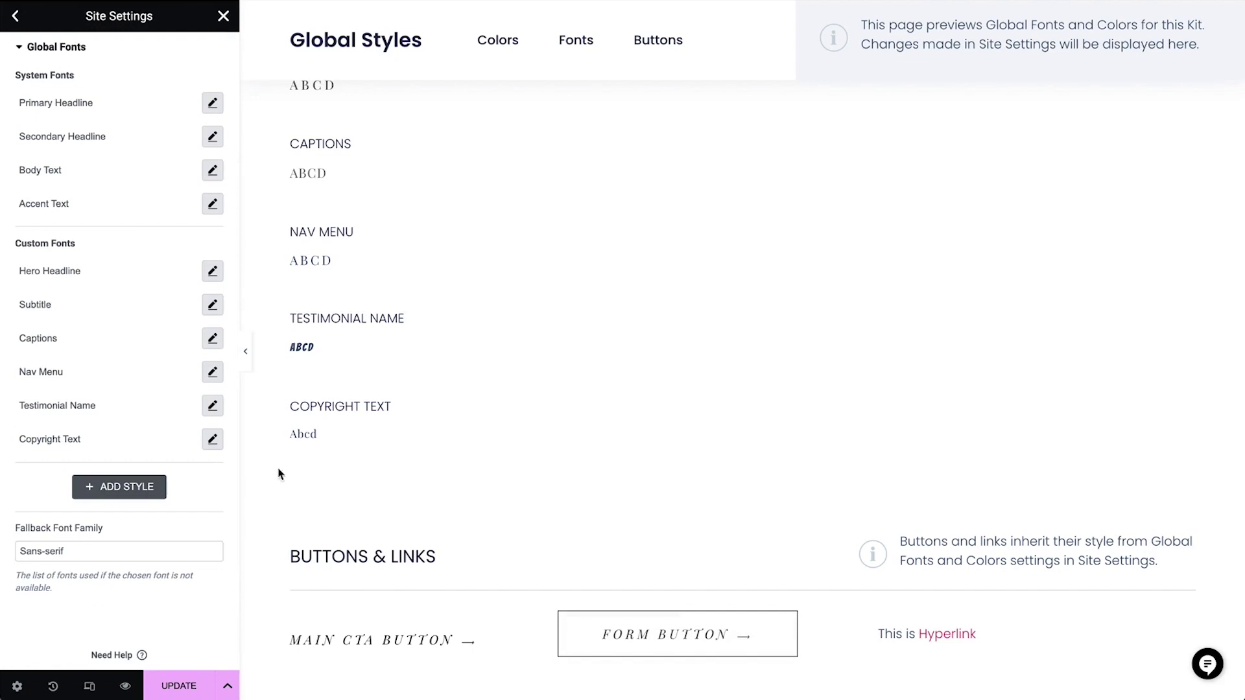
Save the global font changes and leave the Elementor editor for the WordPress Pages list
click(176, 688)
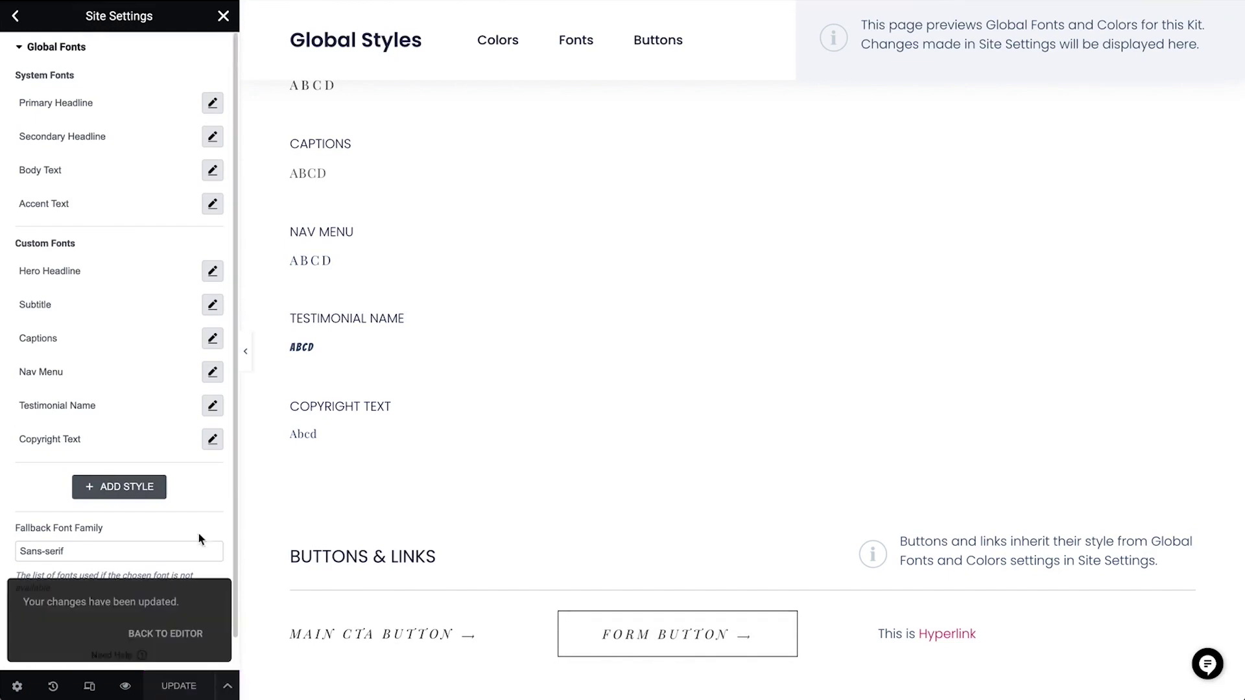
click(164, 635)
click(15, 16)
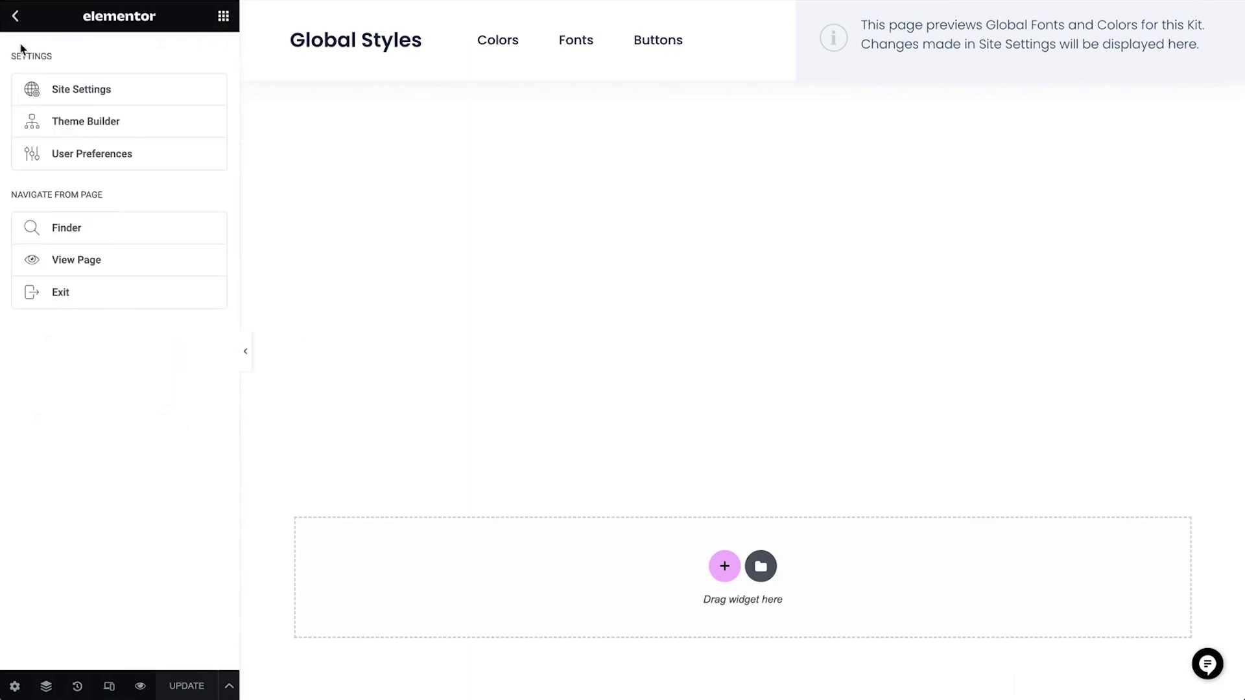
click(57, 297)
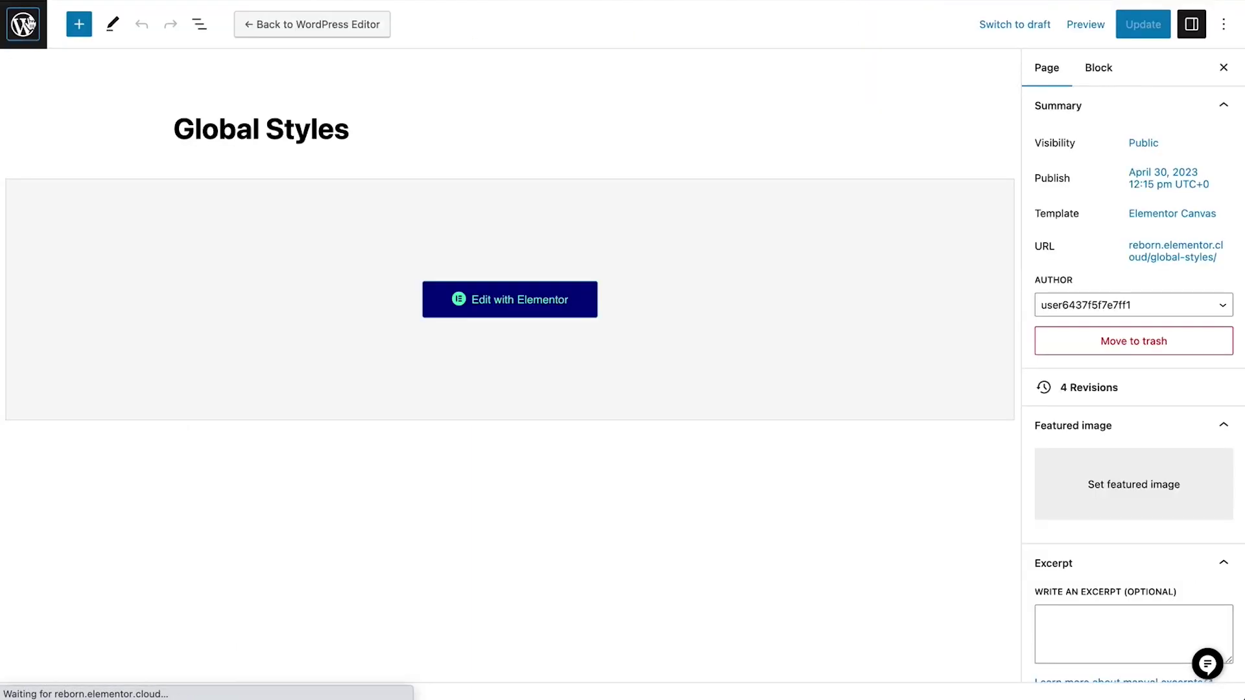
click(29, 22)
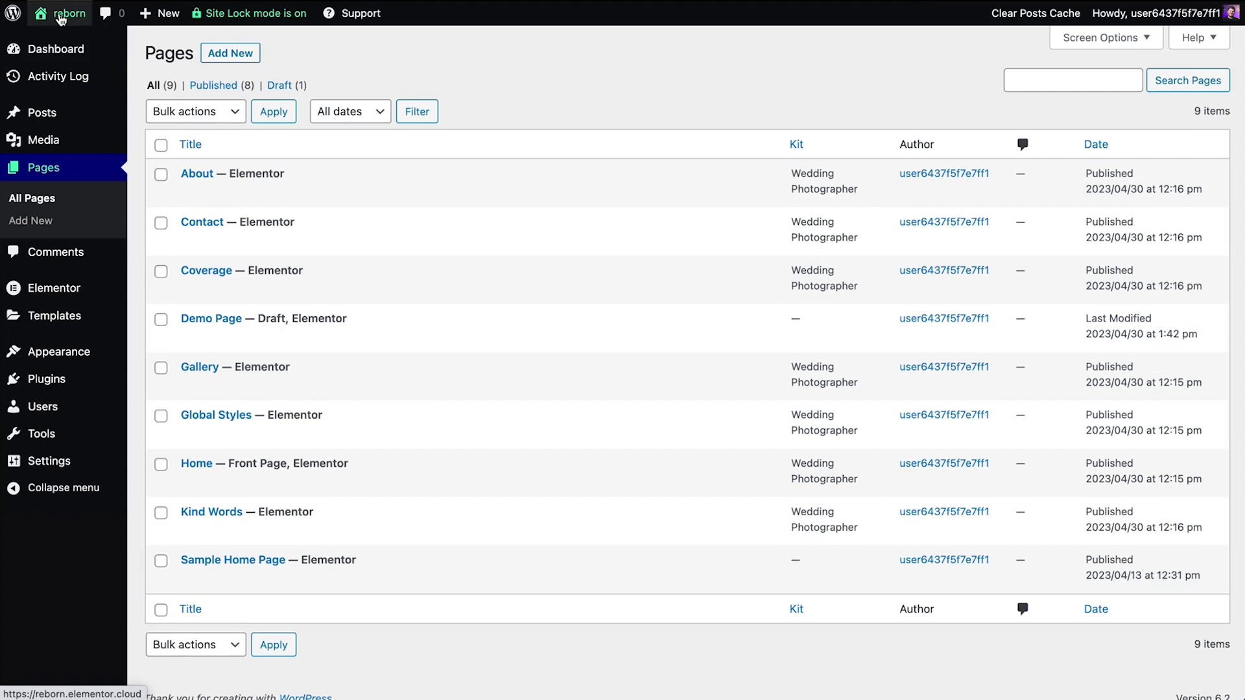
Open the live site and examine how the new colors and fonts look across the home page sections
mouse_move(61, 15)
click(71, 43)
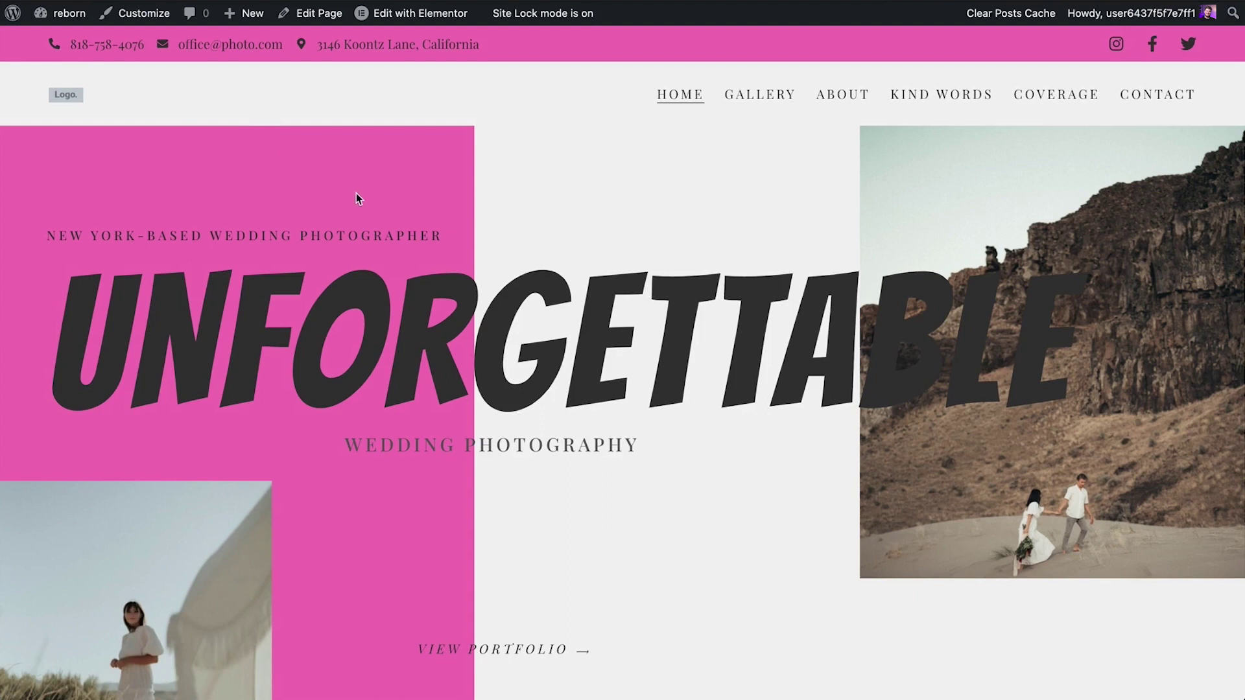
scroll(356, 193, down, 5)
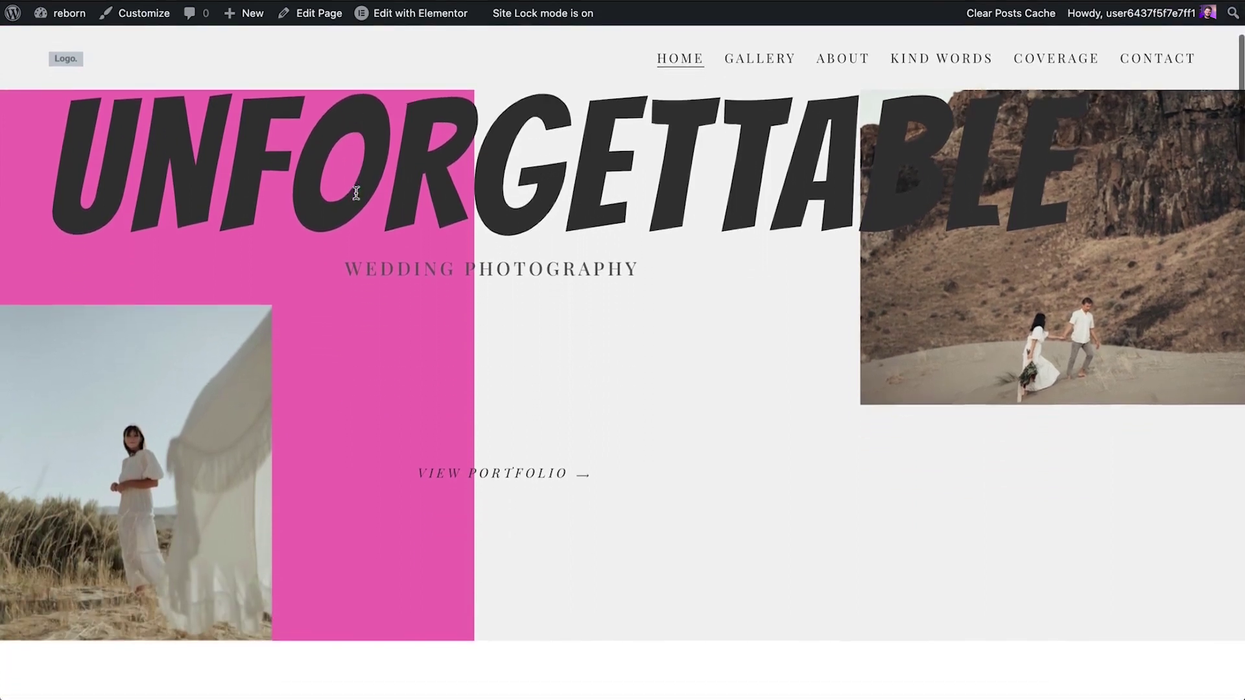
scroll(356, 194, down, 6)
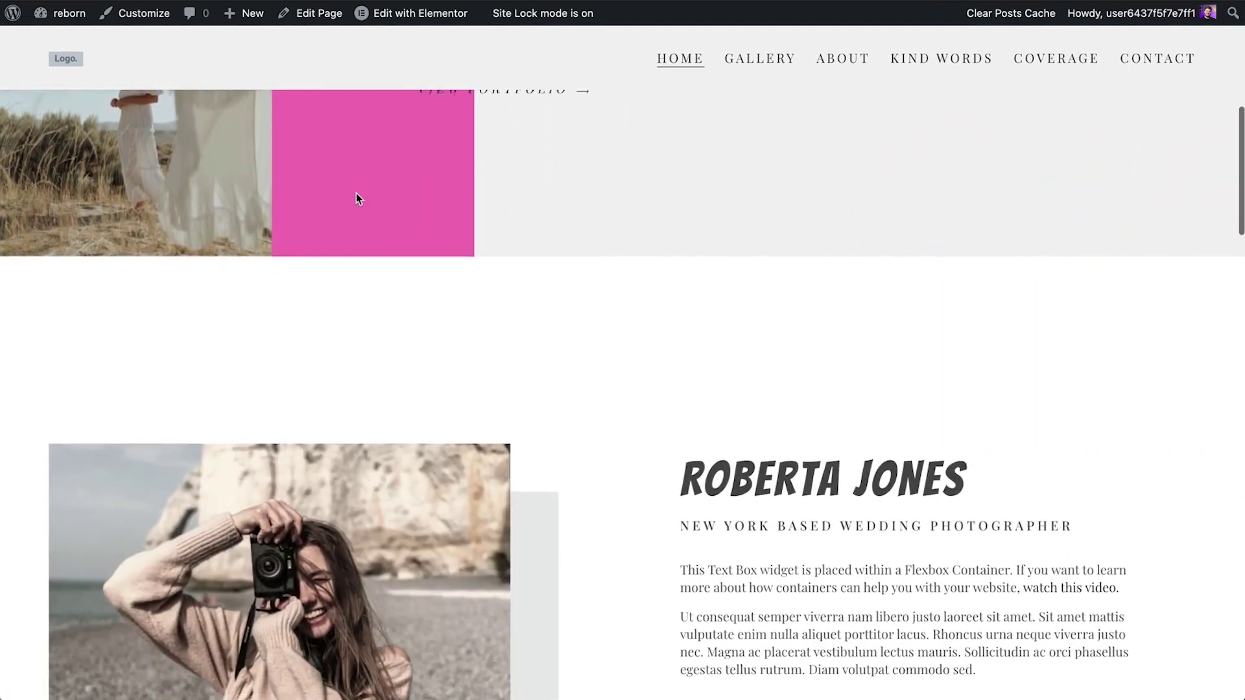
scroll(358, 198, down, 6)
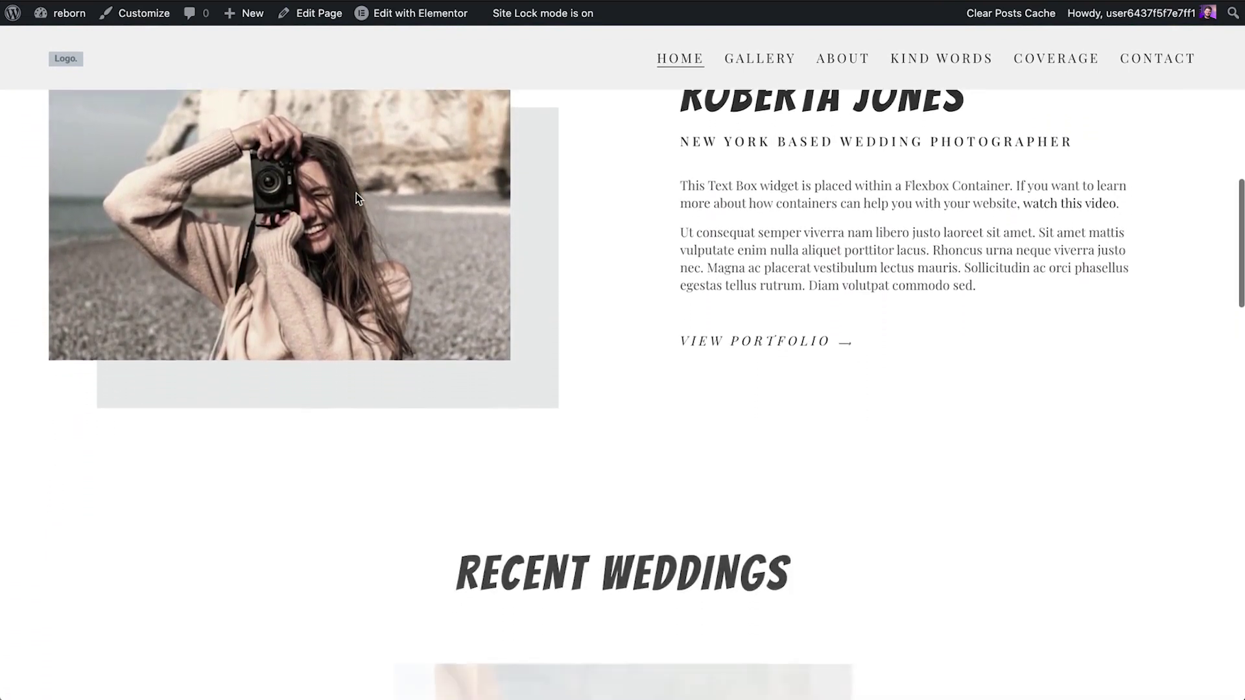
scroll(358, 198, down, 6)
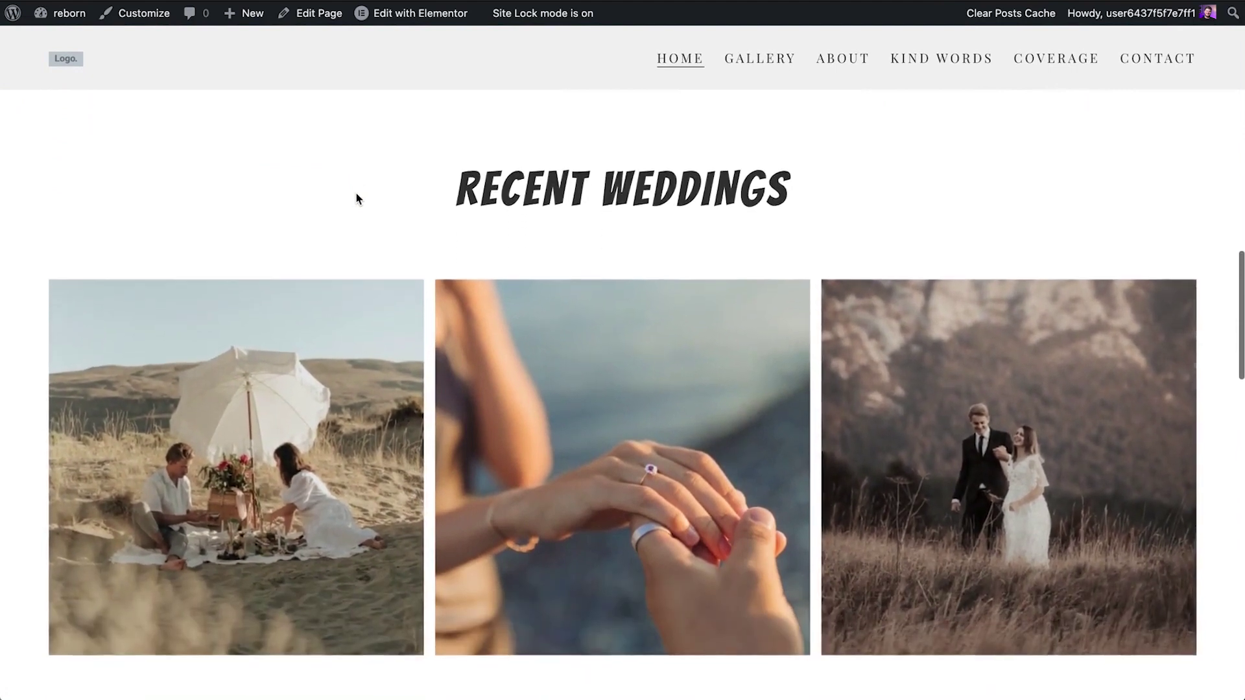
scroll(356, 198, down, 1)
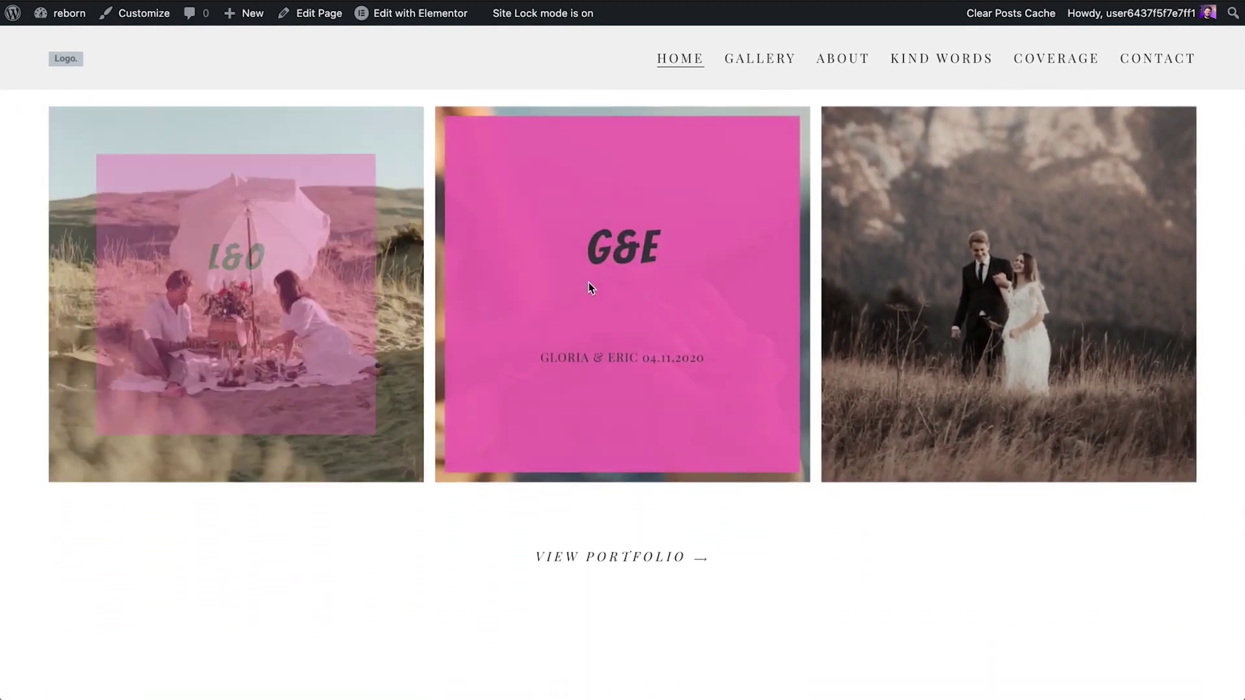
scroll(590, 287, down, 9)
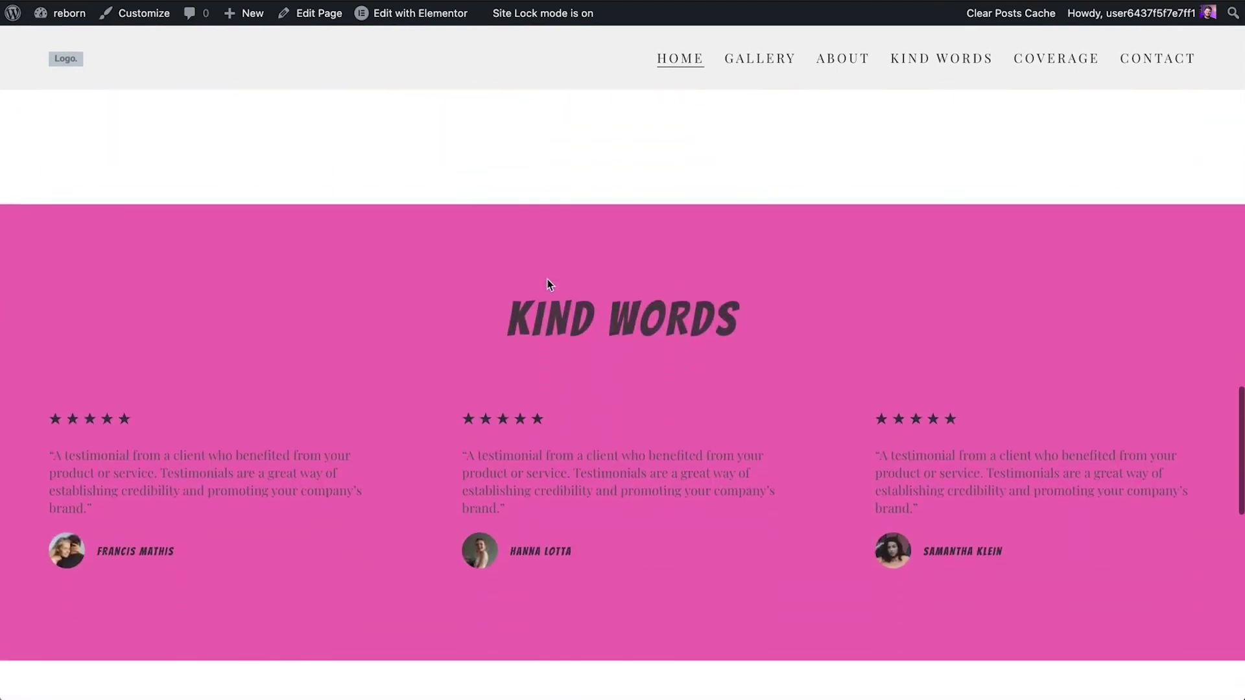
Open the home page in the Elementor editor and select the title of the hero's Unforgettable icon box
mouse_move(383, 18)
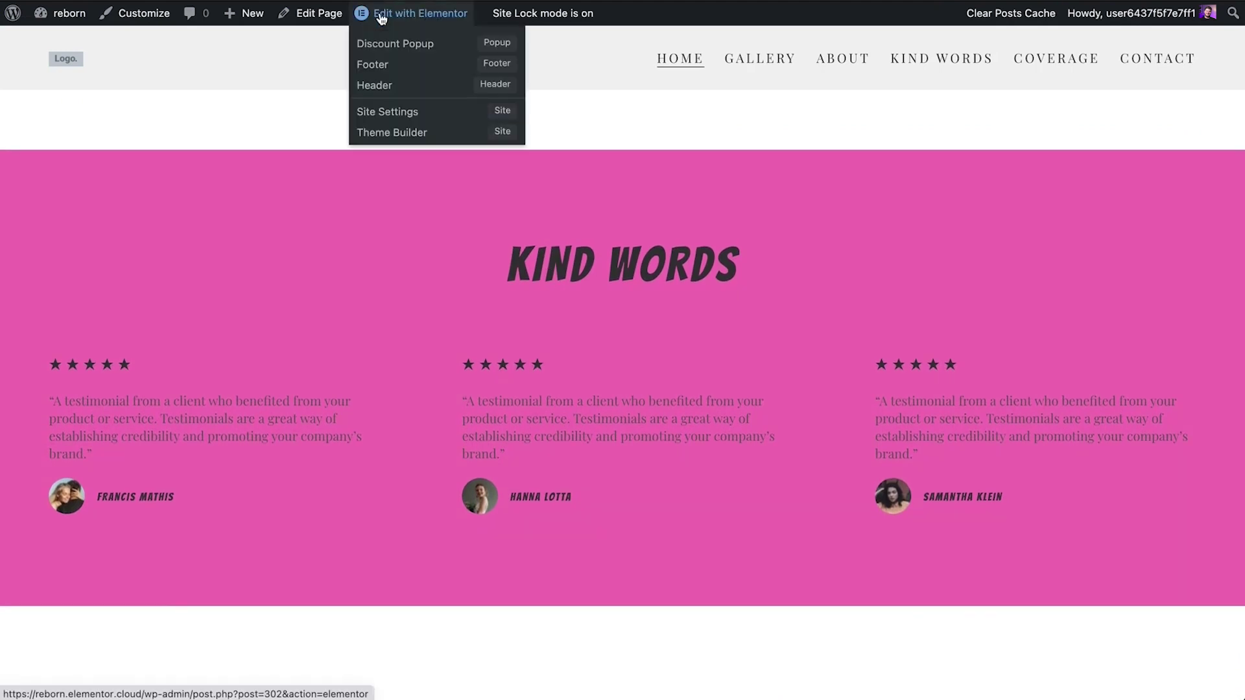
click(382, 15)
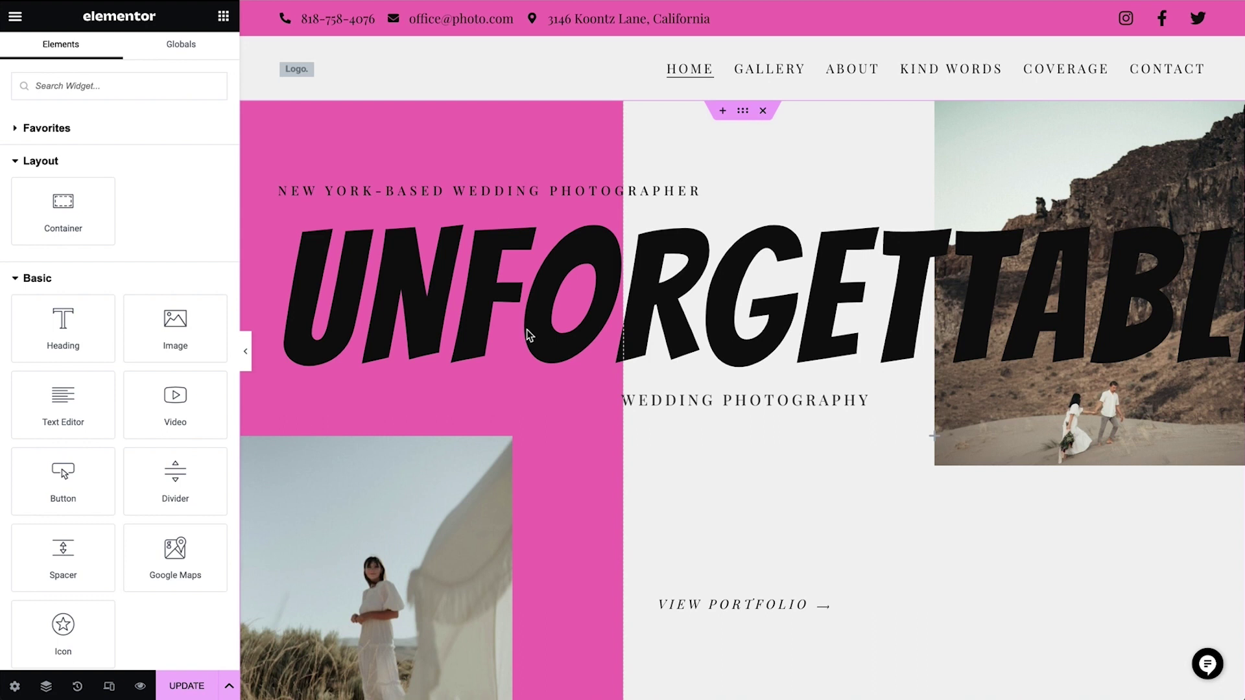
click(383, 295)
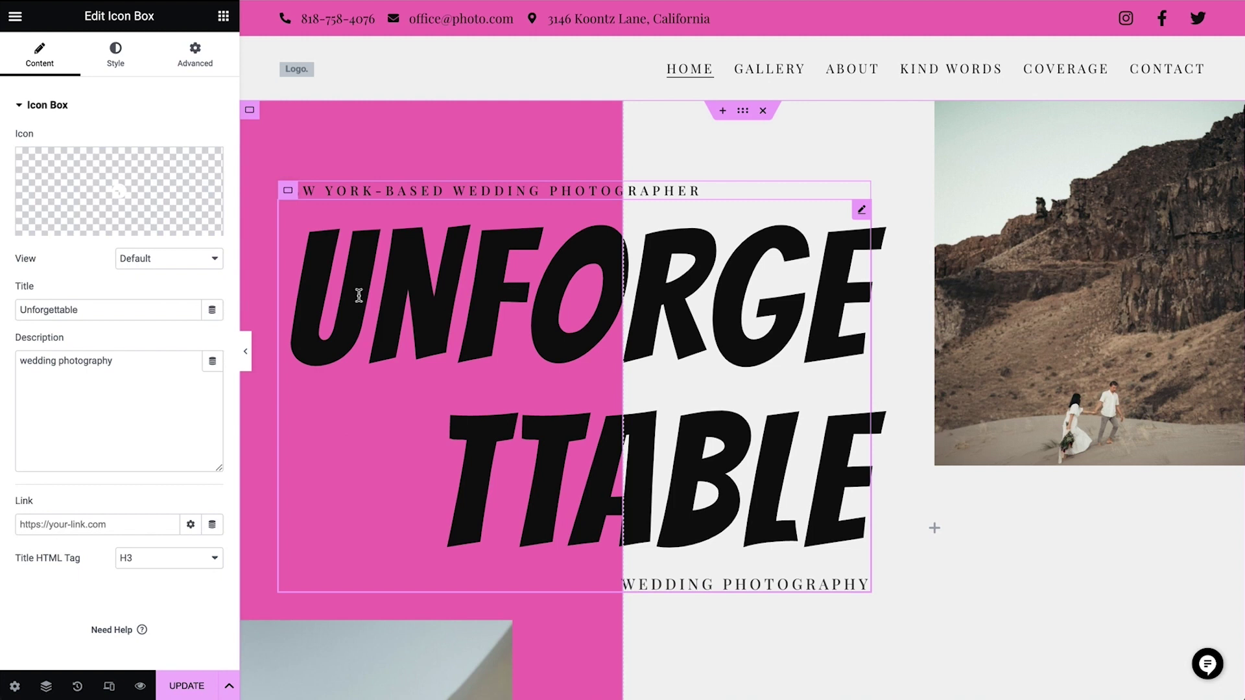
click(109, 312)
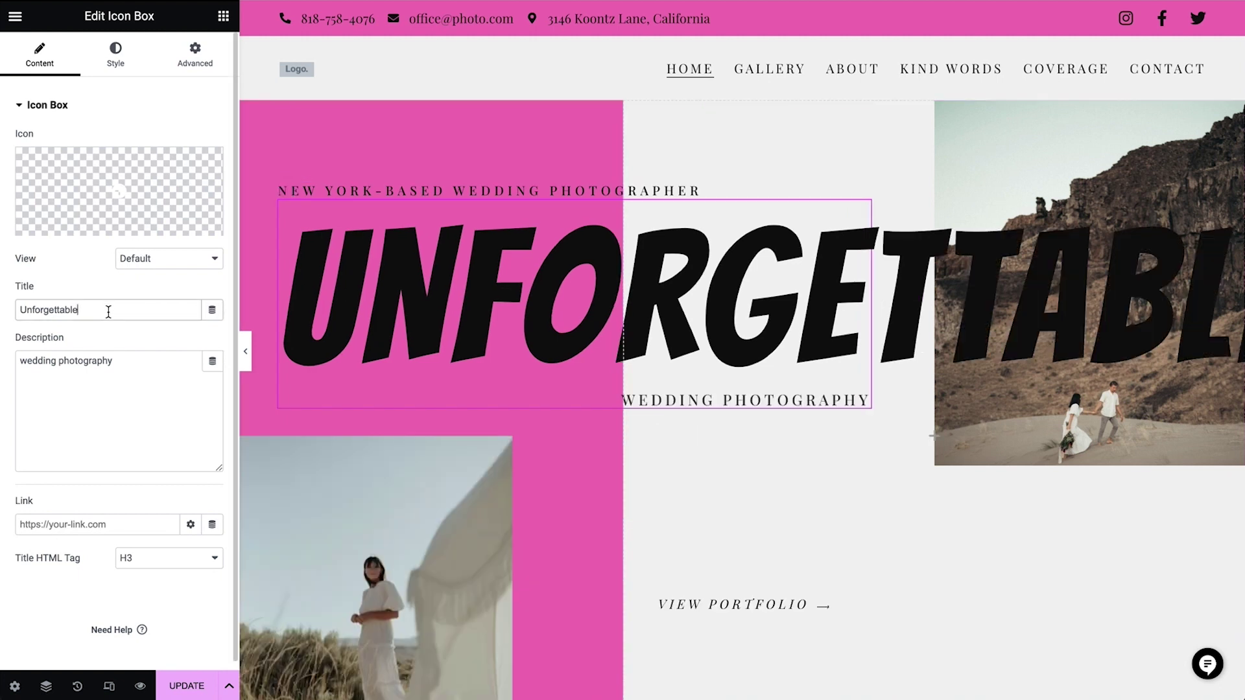
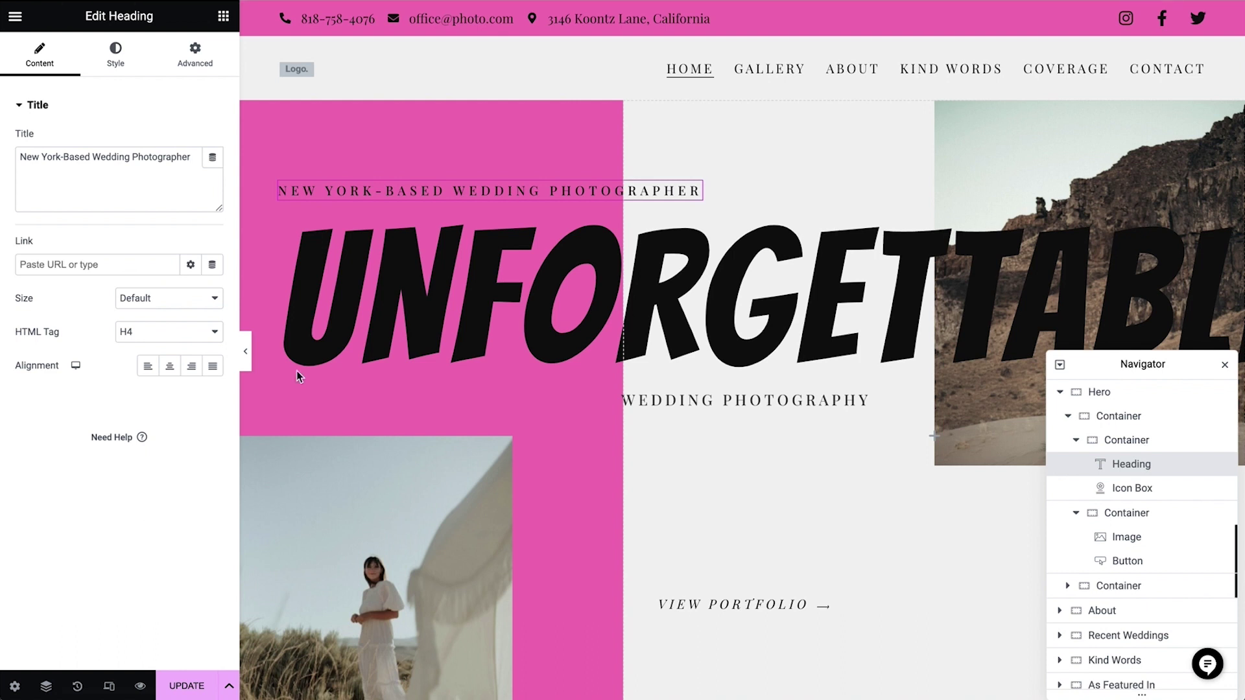
Replace the small heading above the hero title with "London Based Social Media Consultant"
triple_click(192, 168)
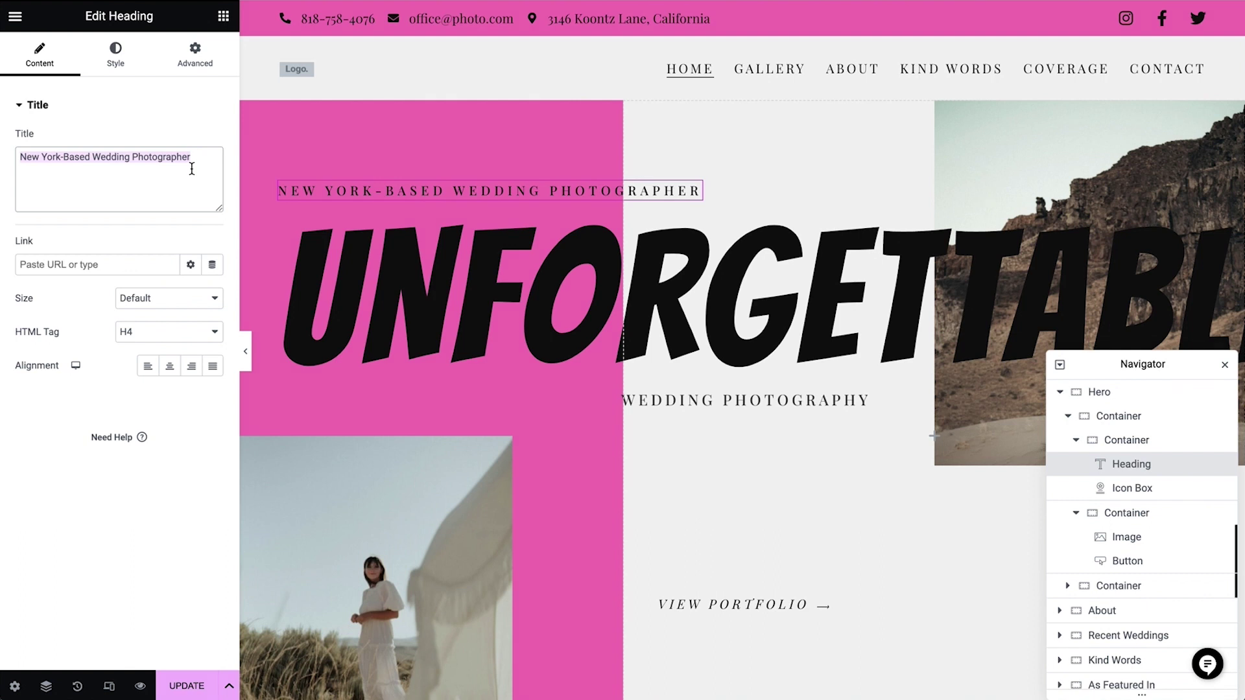
text(London Based Social Media Consultant)
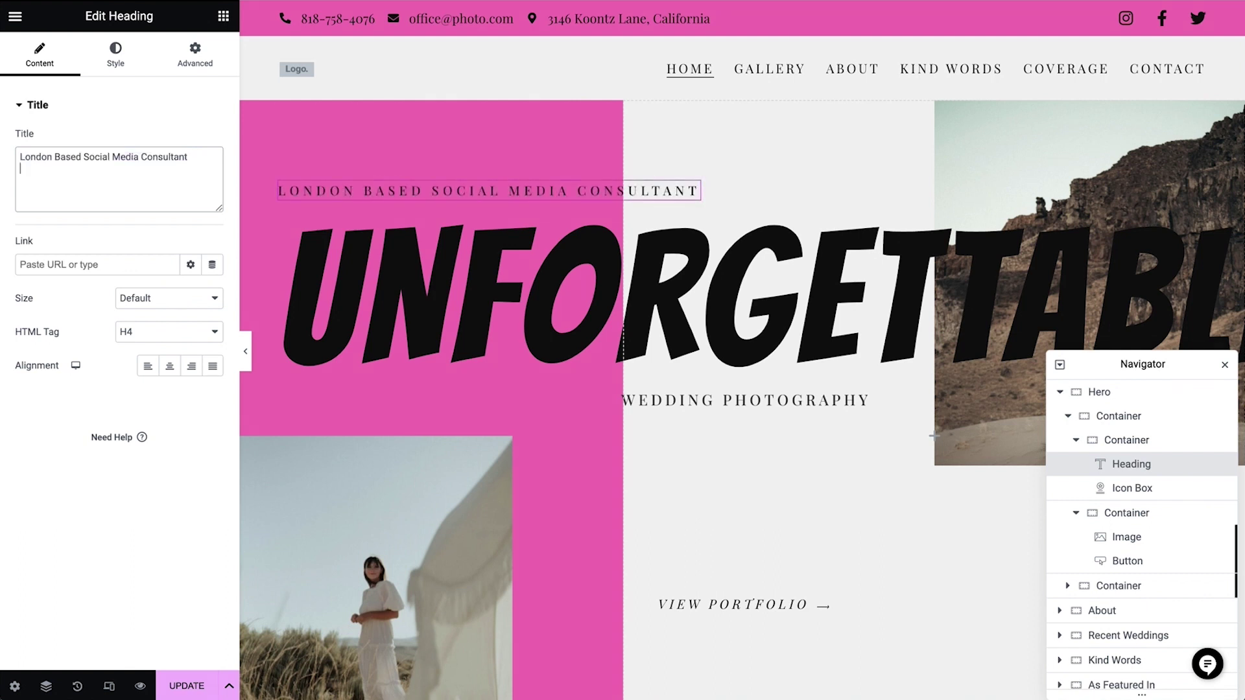
Change the hero icon box title to "Reborn" and its description to "Personal Branding"
click(470, 324)
double_click(126, 302)
text(Reborn)
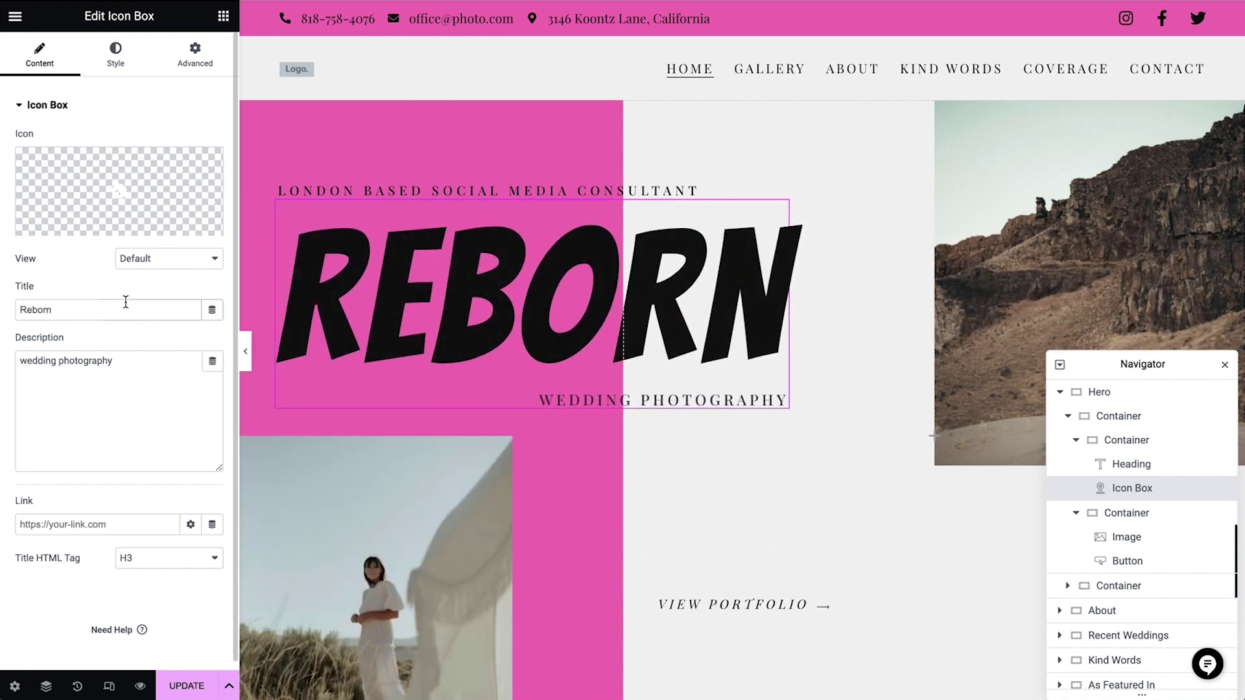
triple_click(156, 367)
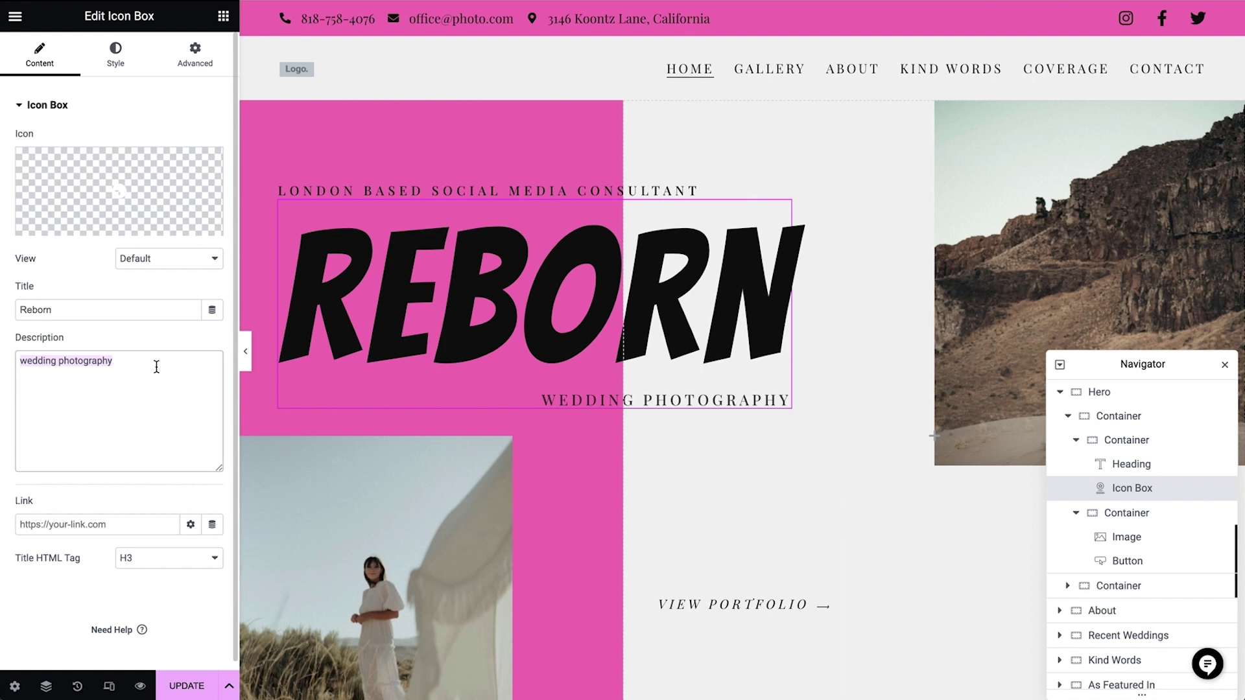
text(Personal Branding)
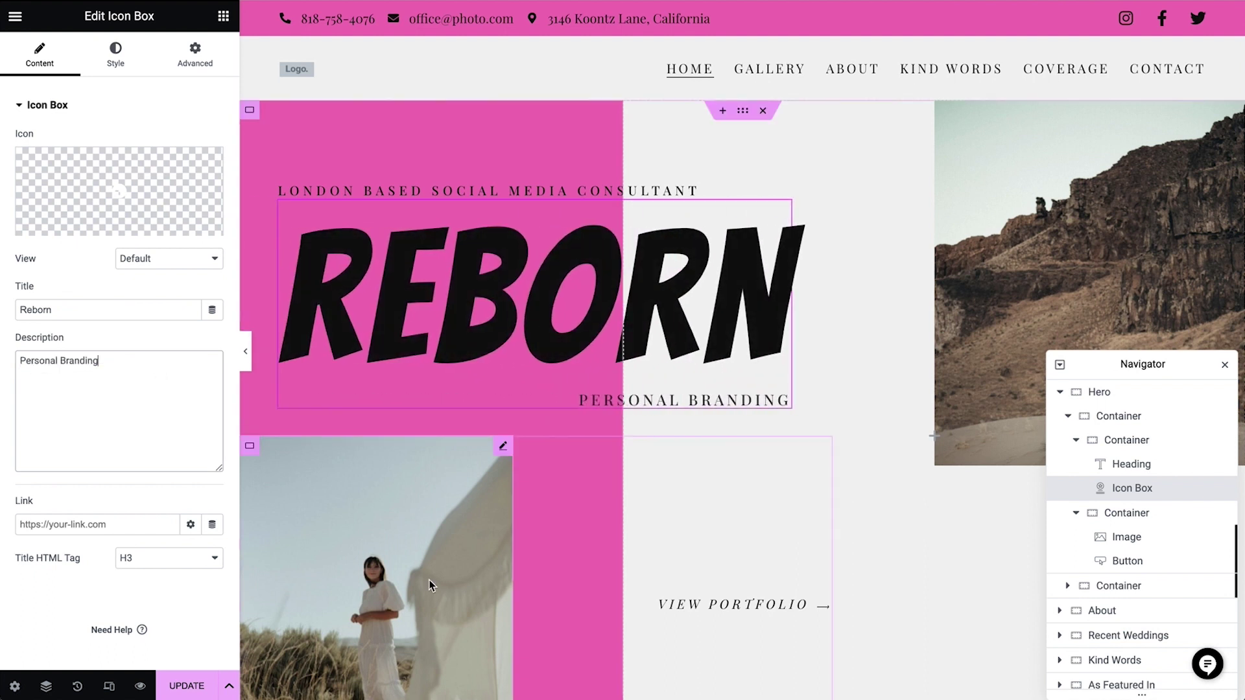
Open the media picker for the hero's lower image and upload the photos from the Reborn Images folder
click(430, 586)
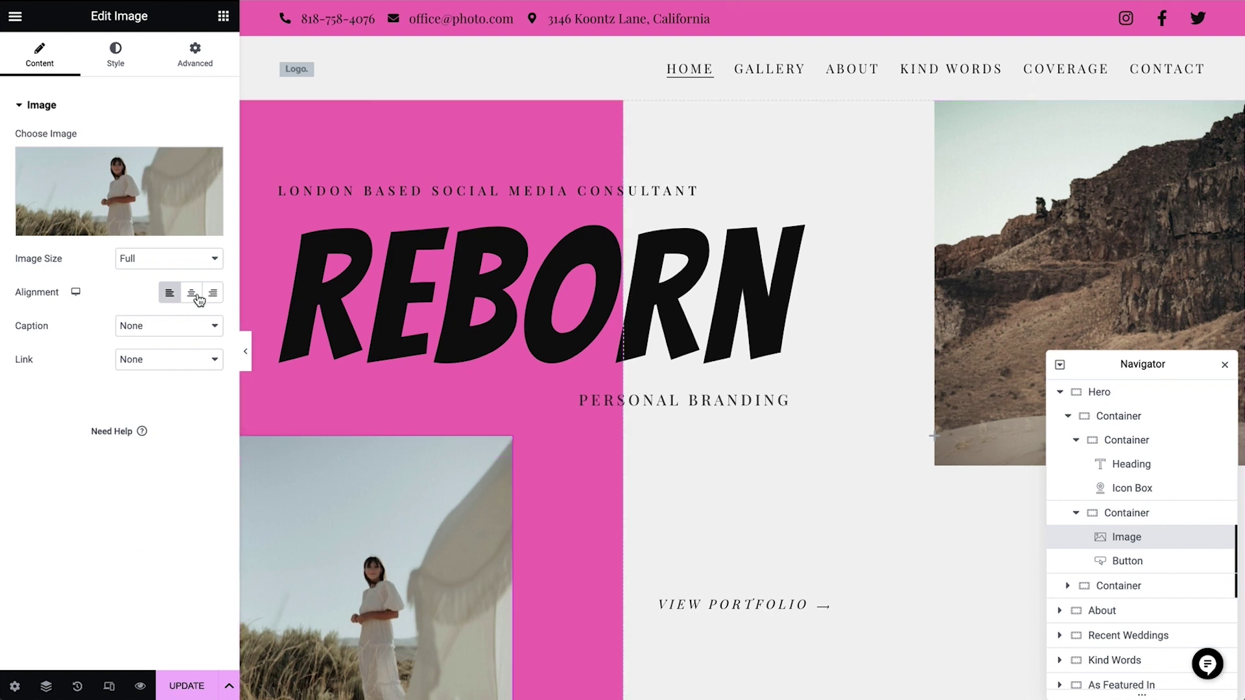
mouse_move(157, 195)
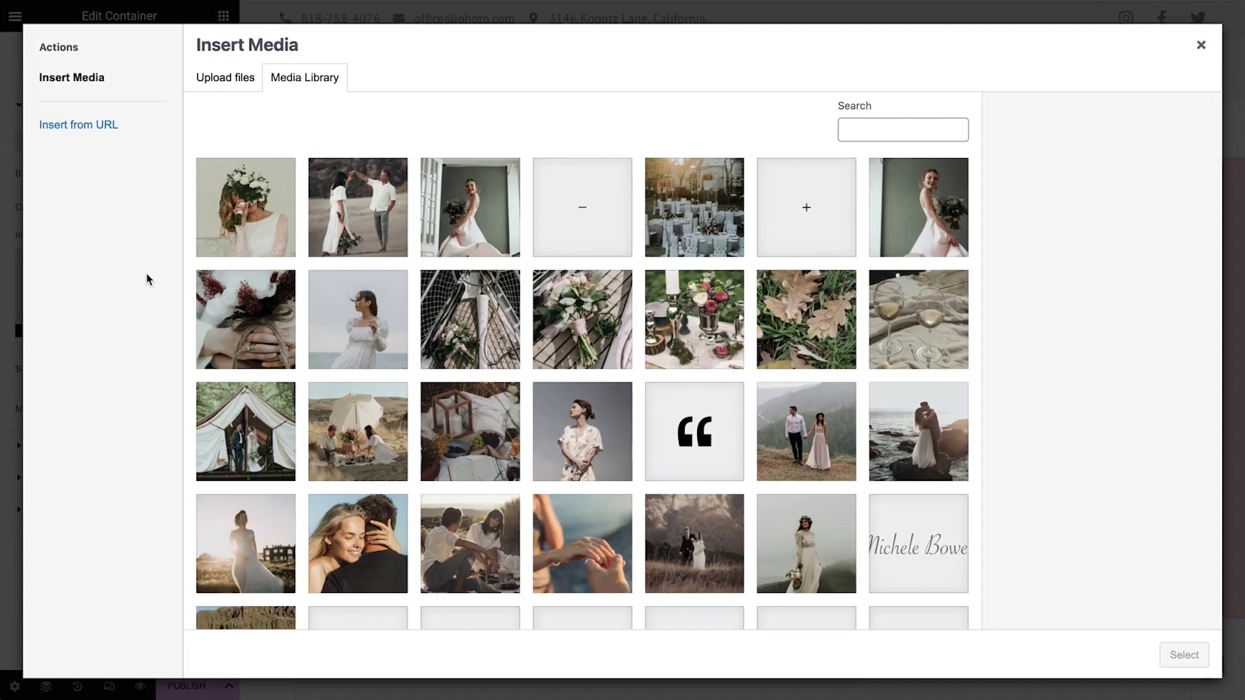
click(229, 81)
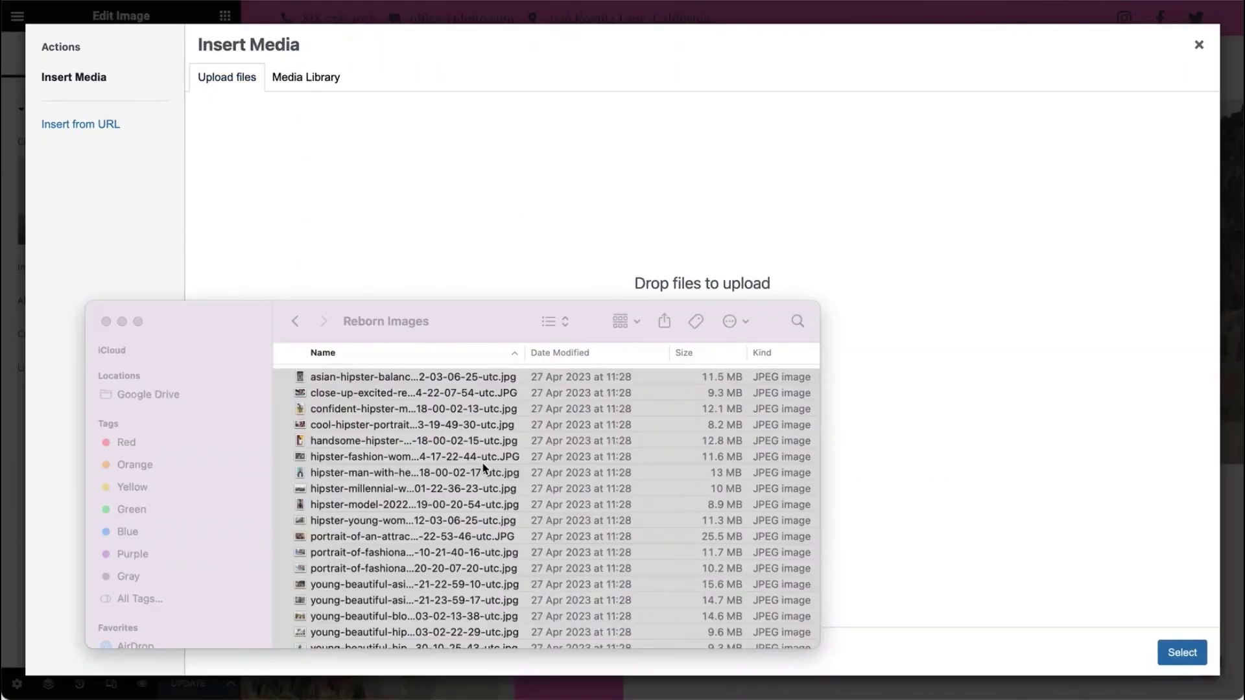
drag(486, 470, 732, 270)
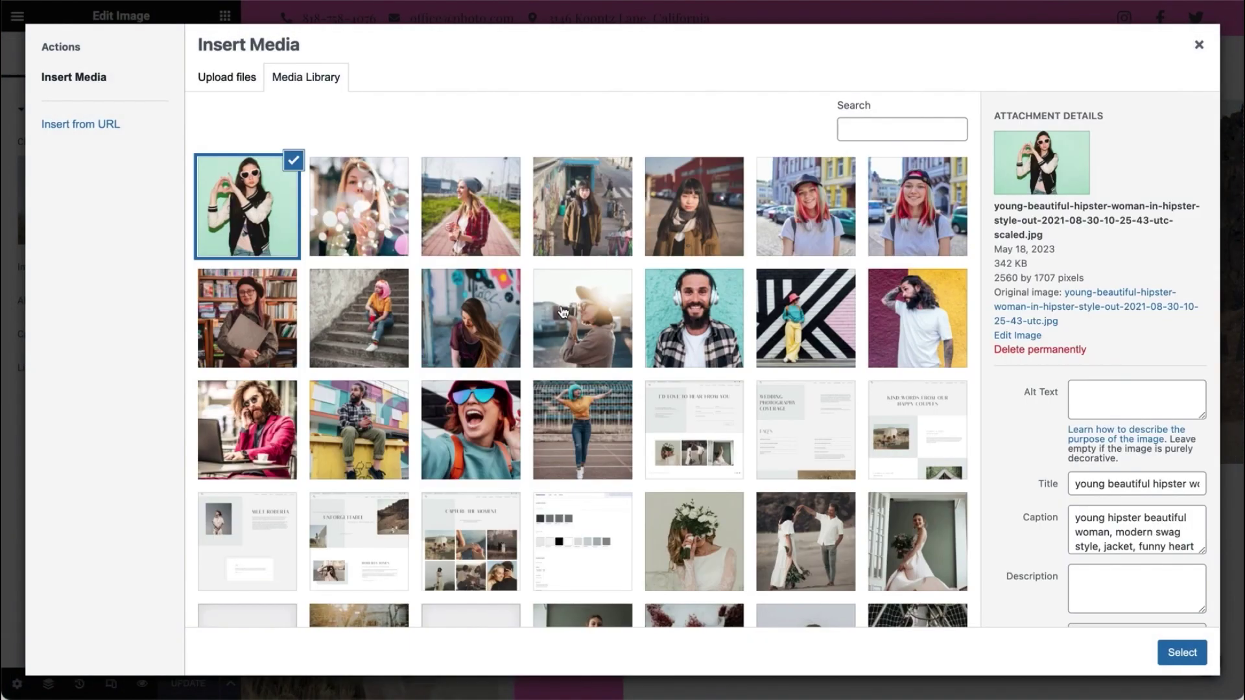
Set the hero's lower image to the "Hipster model" photo and its large container's background to the first portrait of the smiling girl in a cap
click(488, 344)
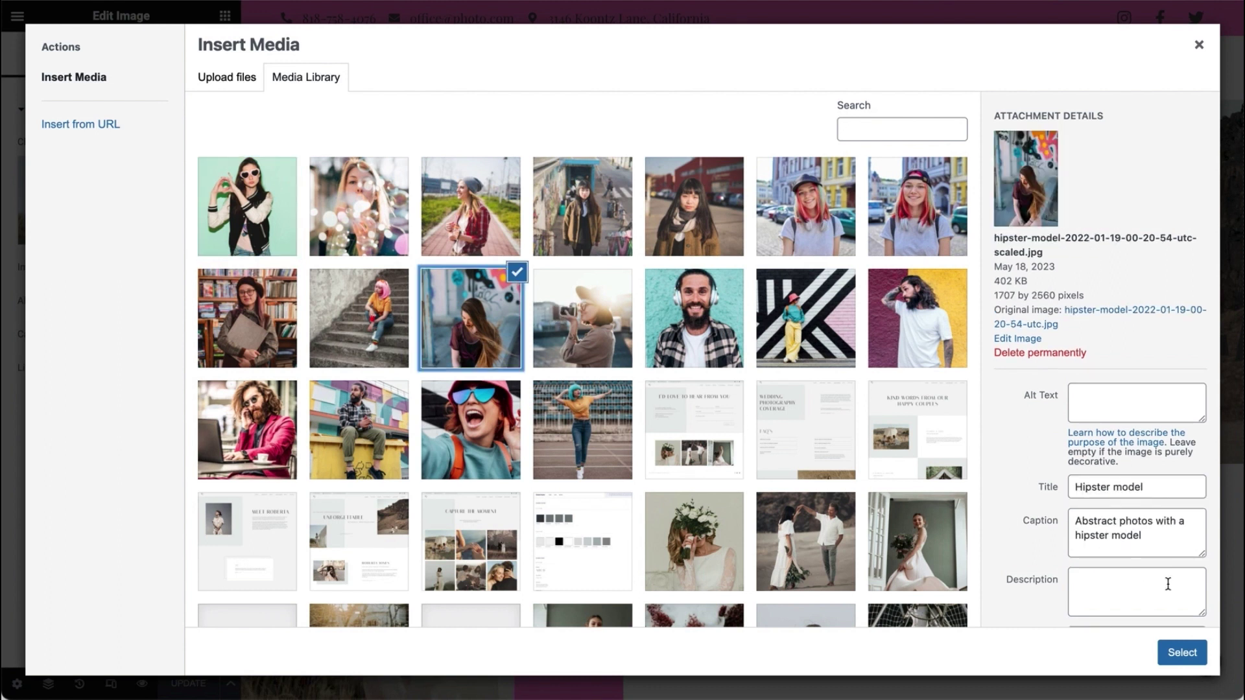
click(1182, 652)
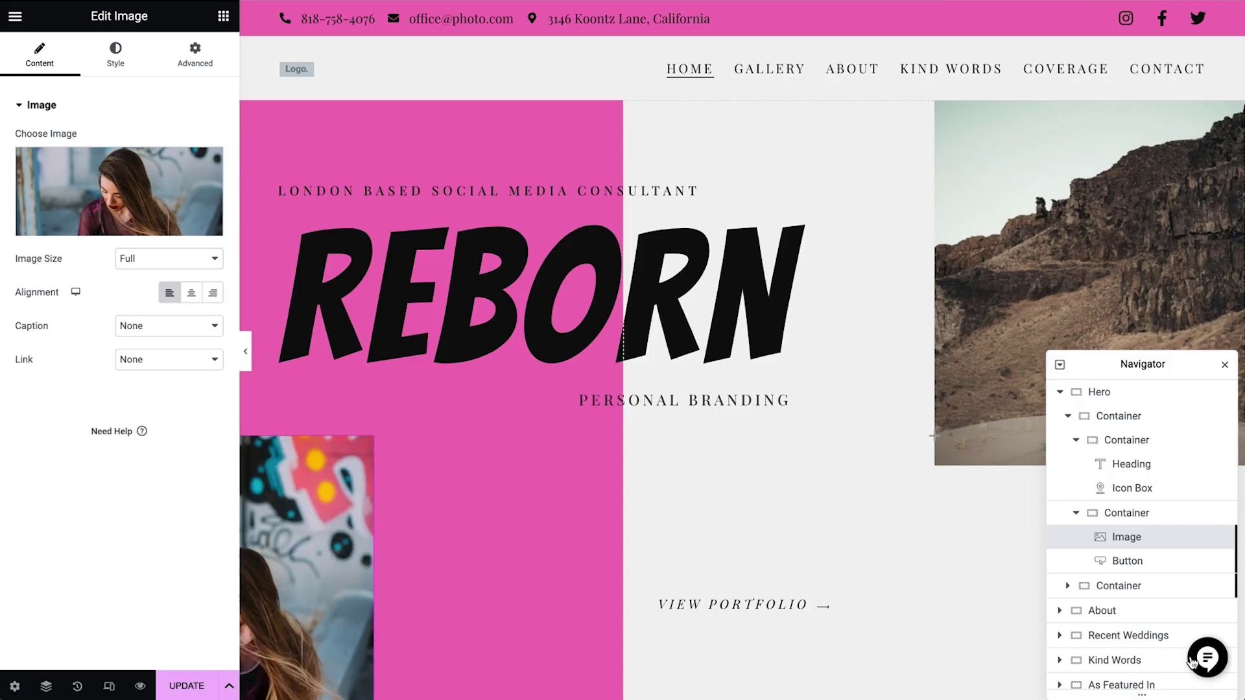
click(1094, 586)
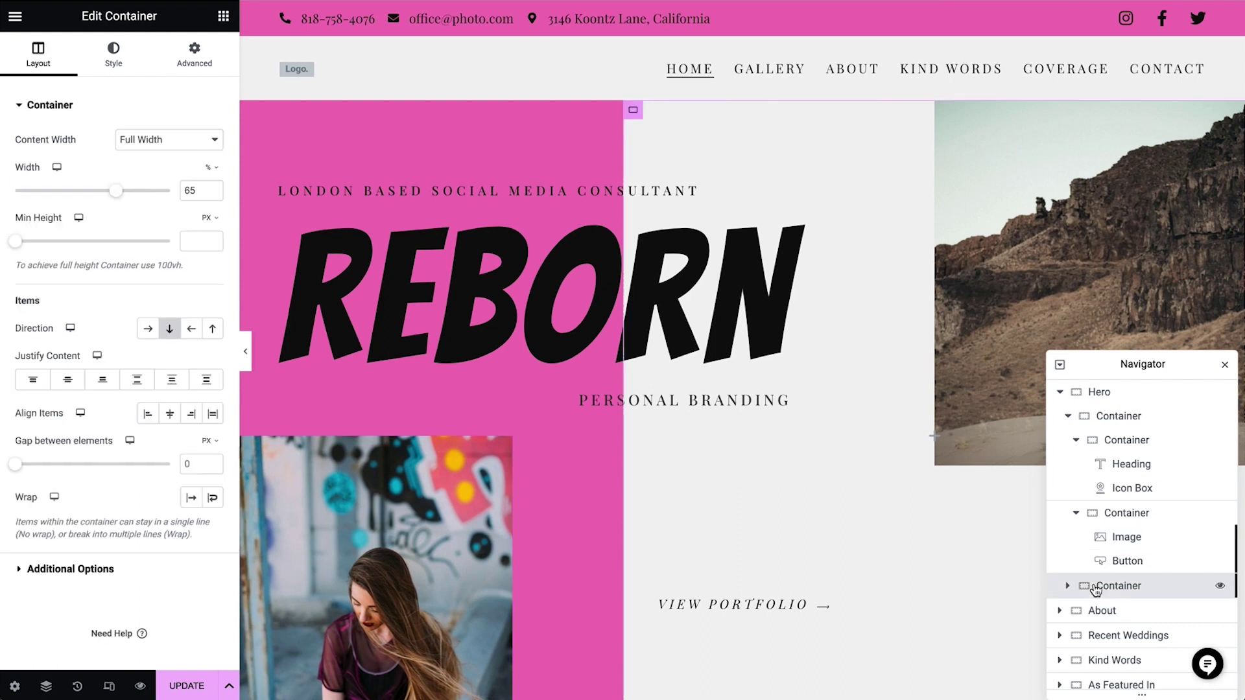
click(120, 57)
click(132, 295)
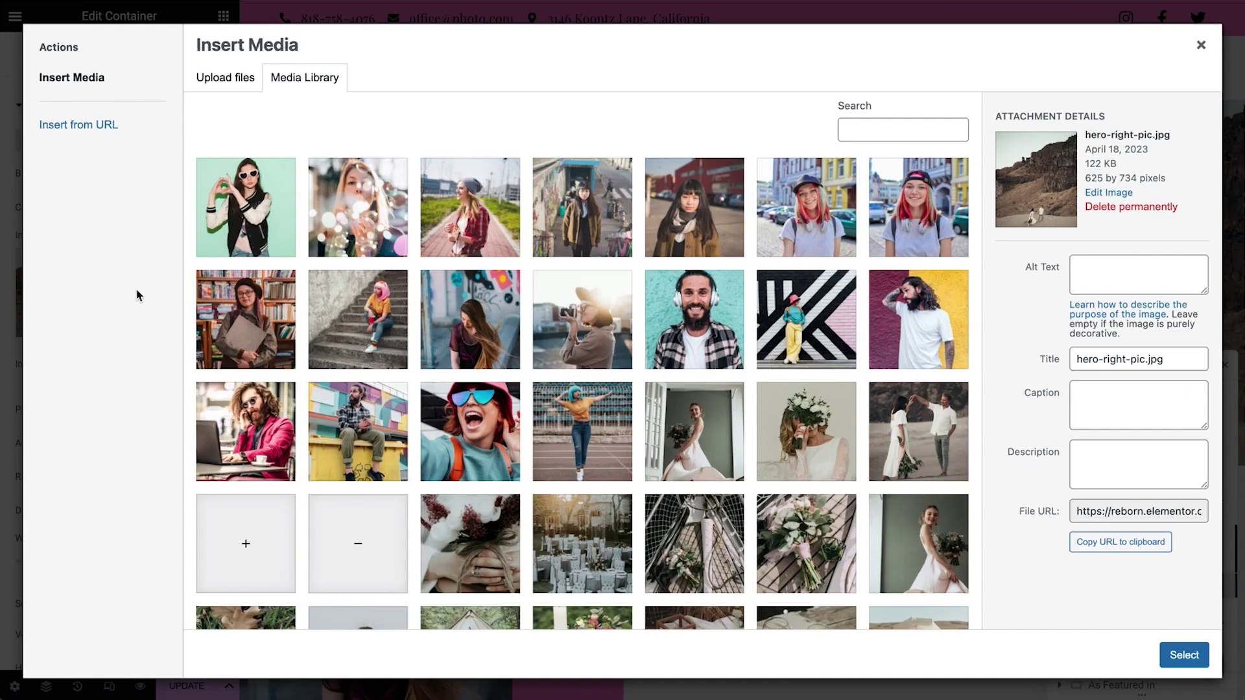
click(816, 224)
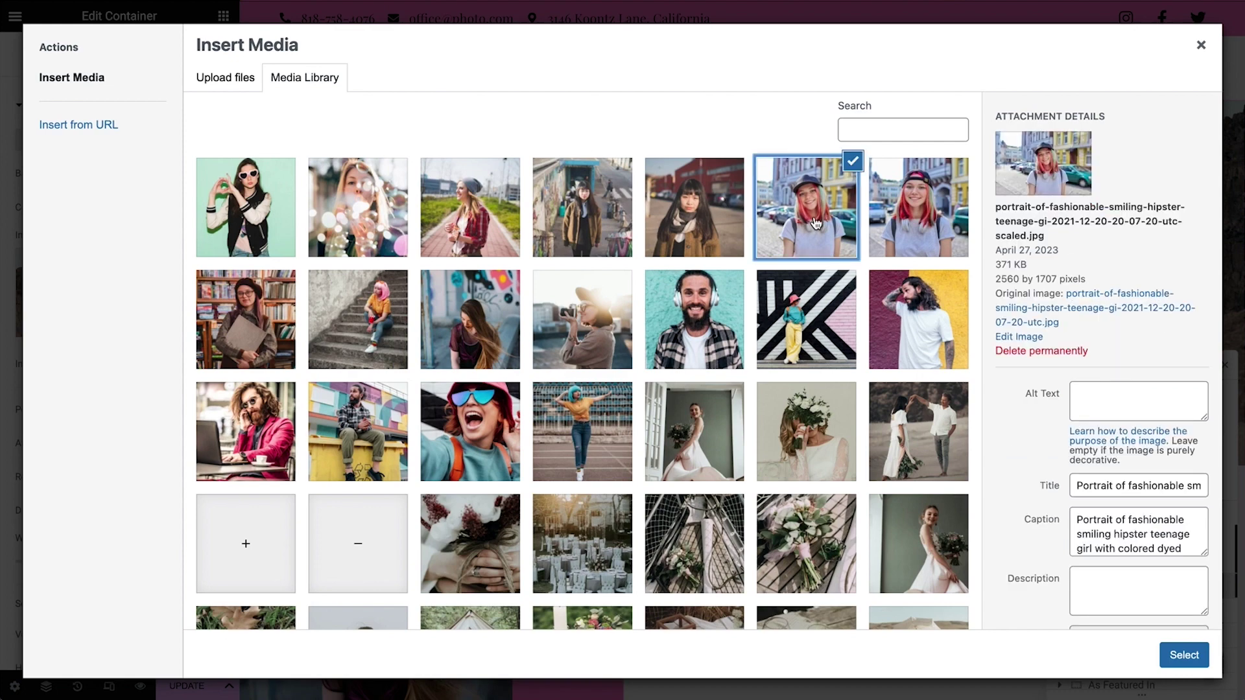
click(1184, 654)
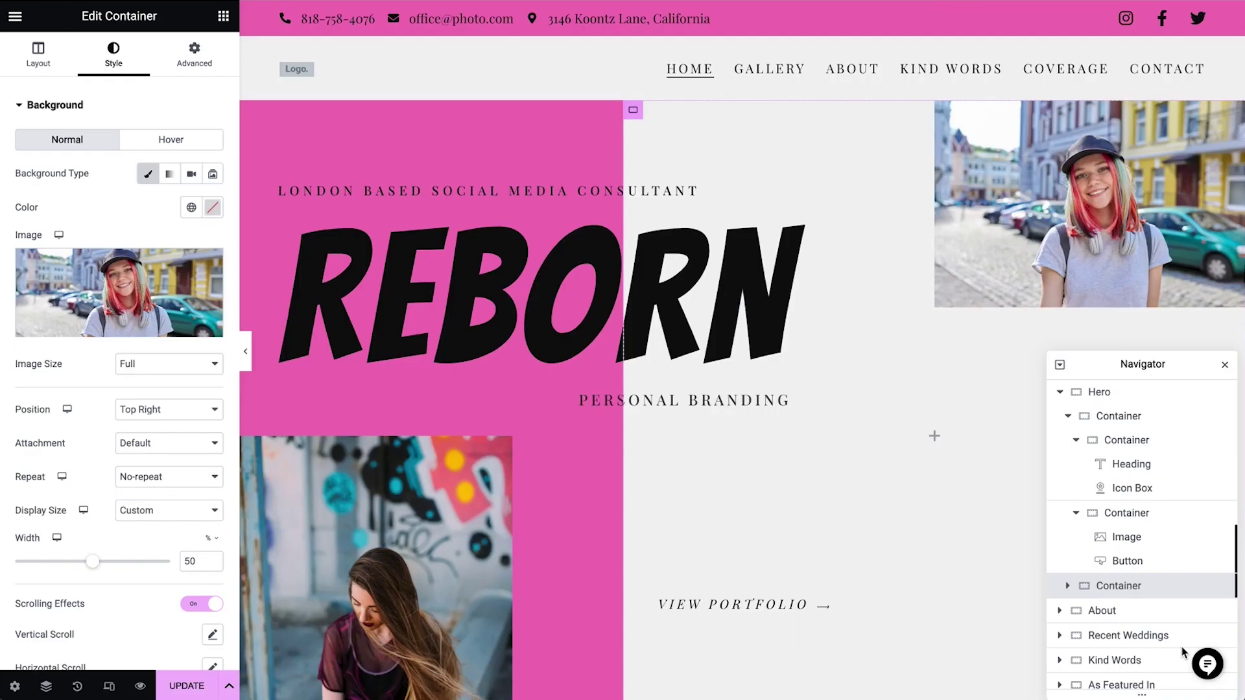
Set the hero container's background image width to 70% and close the Navigator
double_click(197, 559)
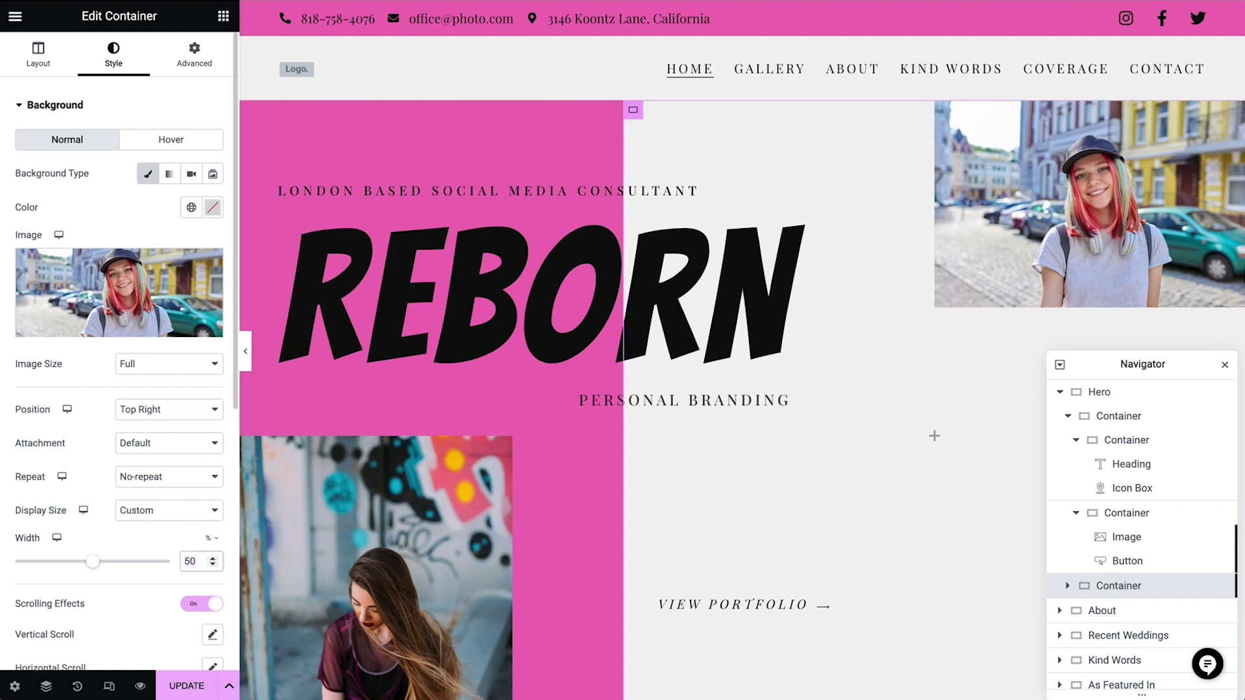
text(100)
key(BackSpace)
key(BackSpace)
key(BackSpace)
text(70)
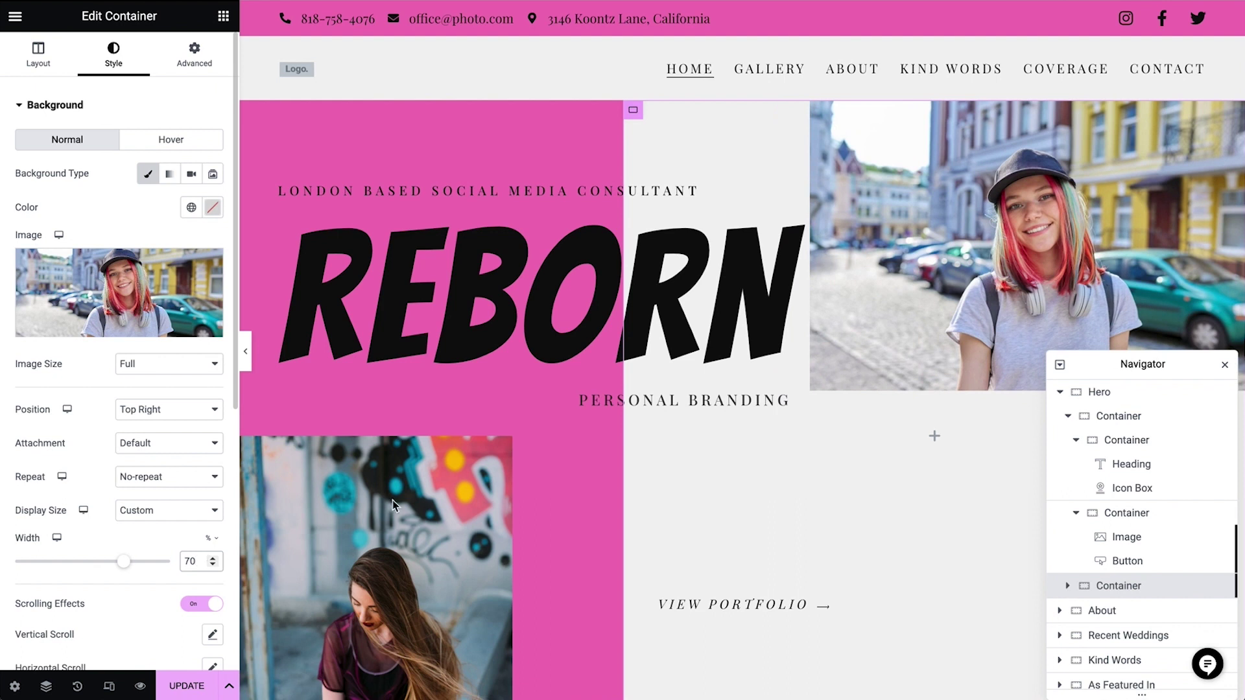
click(1226, 365)
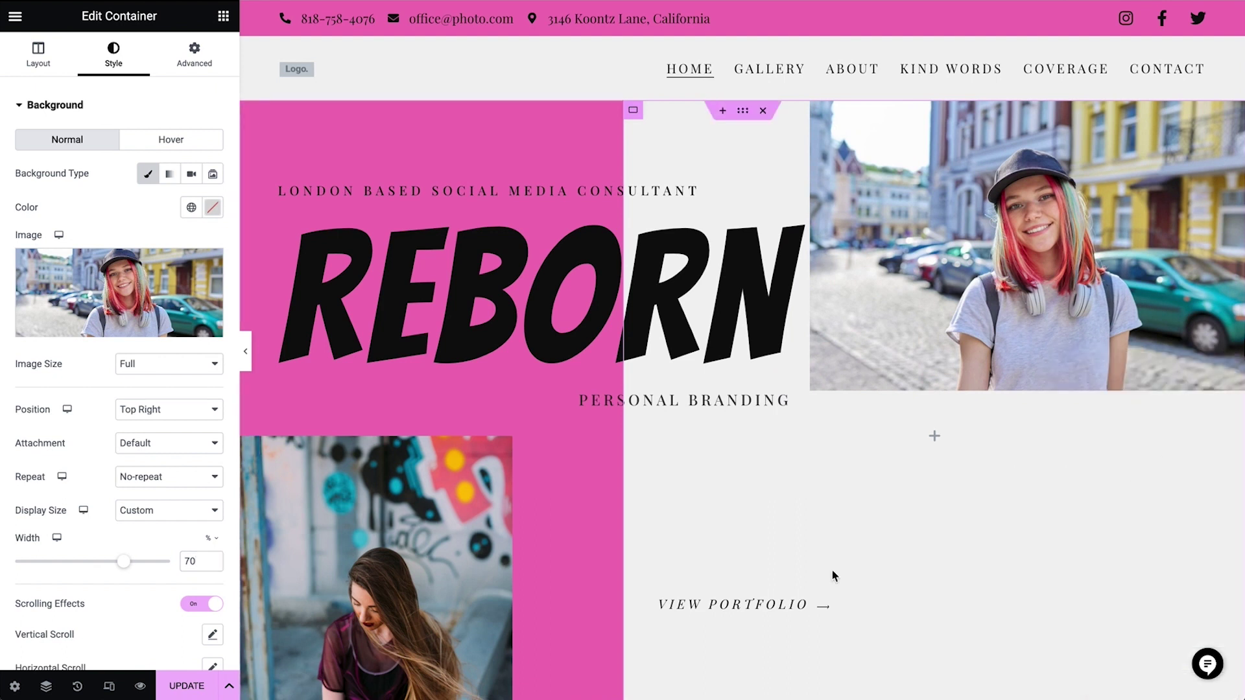
Replace the About section's heading with the consultant's full name and its subheading with "London Based Social Media Consultant"
scroll(833, 573, down, 8)
scroll(832, 573, down, 2)
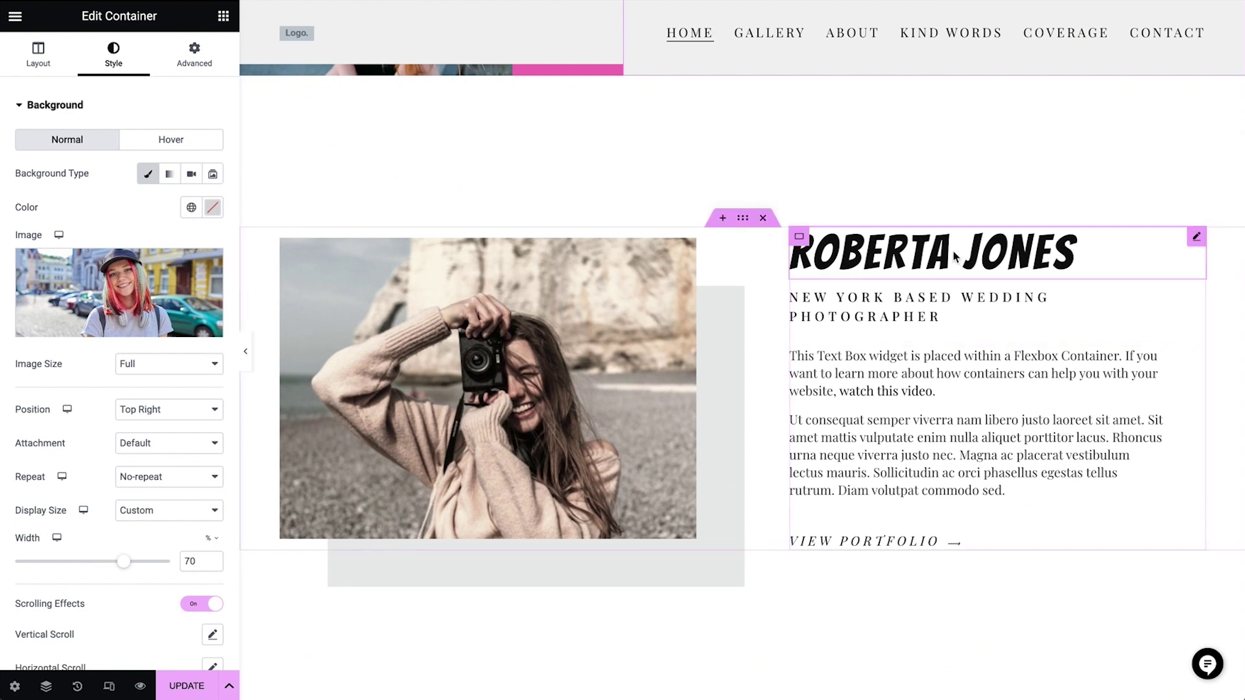
click(934, 255)
click(154, 166)
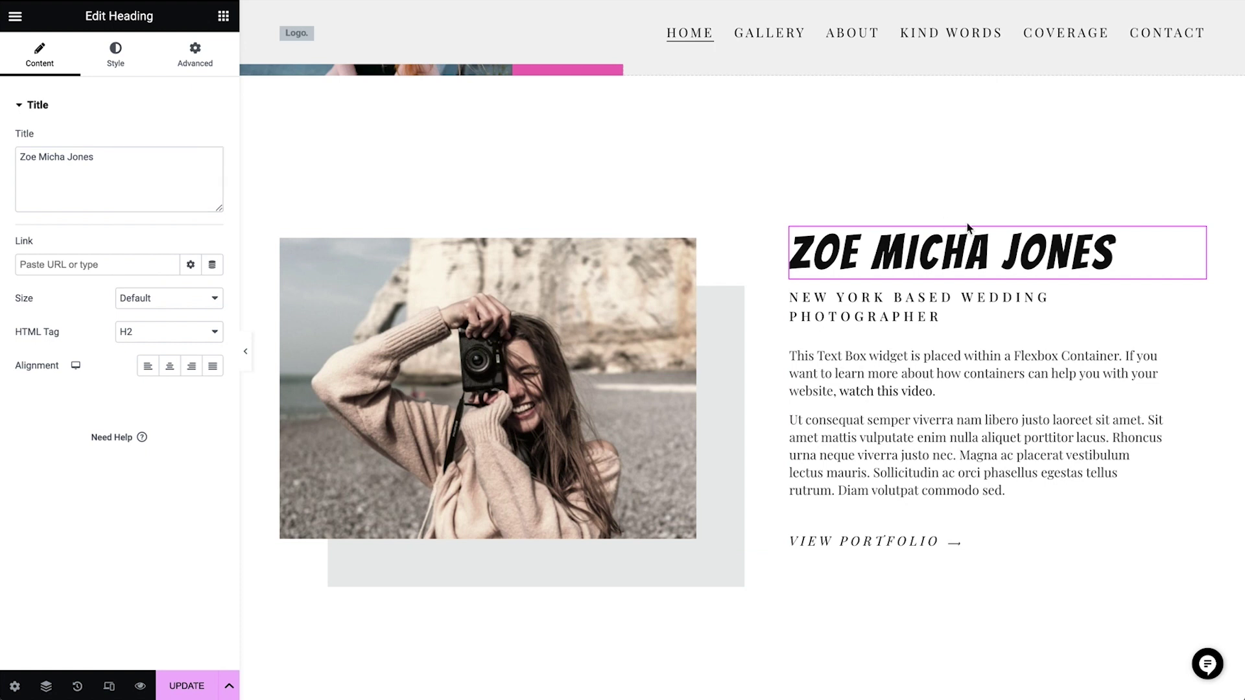
click(899, 321)
click(195, 172)
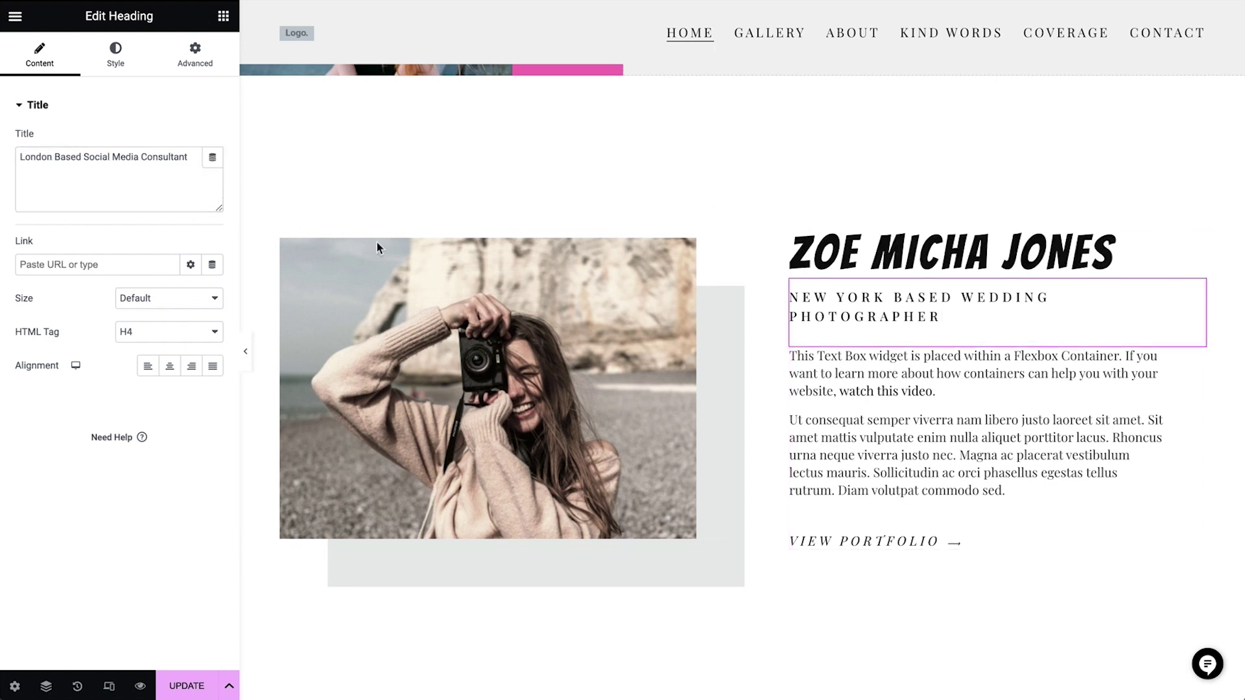
Replace the About section's body text with a bio starting "I am a London based Social media consultant with 1.8 m followers"
click(869, 418)
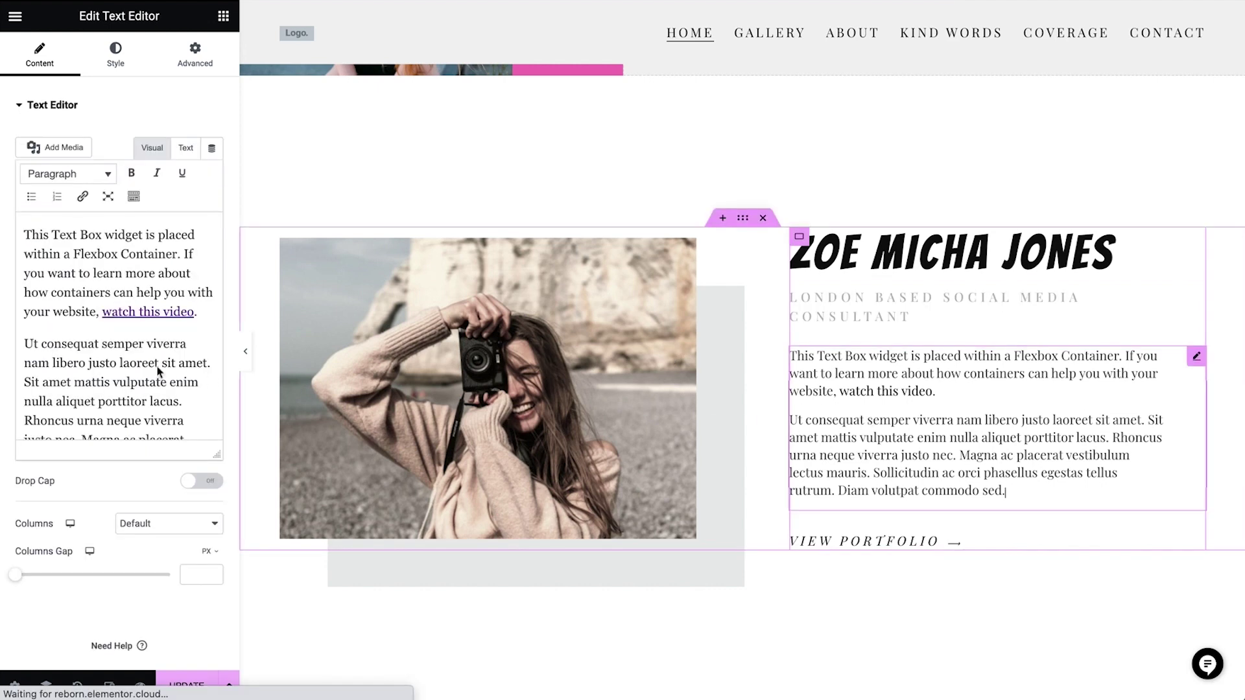
key(ctrl+a)
text(I am a London based Social media consultant with 1.8 m followers and I help individuals to recreate their online presence to help them get better business and social opportunities. My services include social media presence evalutation, bio editing, photo shooting, and advising about content planning strategies.)
Replace the About section's image with the rooftop sunset photo of the woman in a hat holding a camera
click(492, 386)
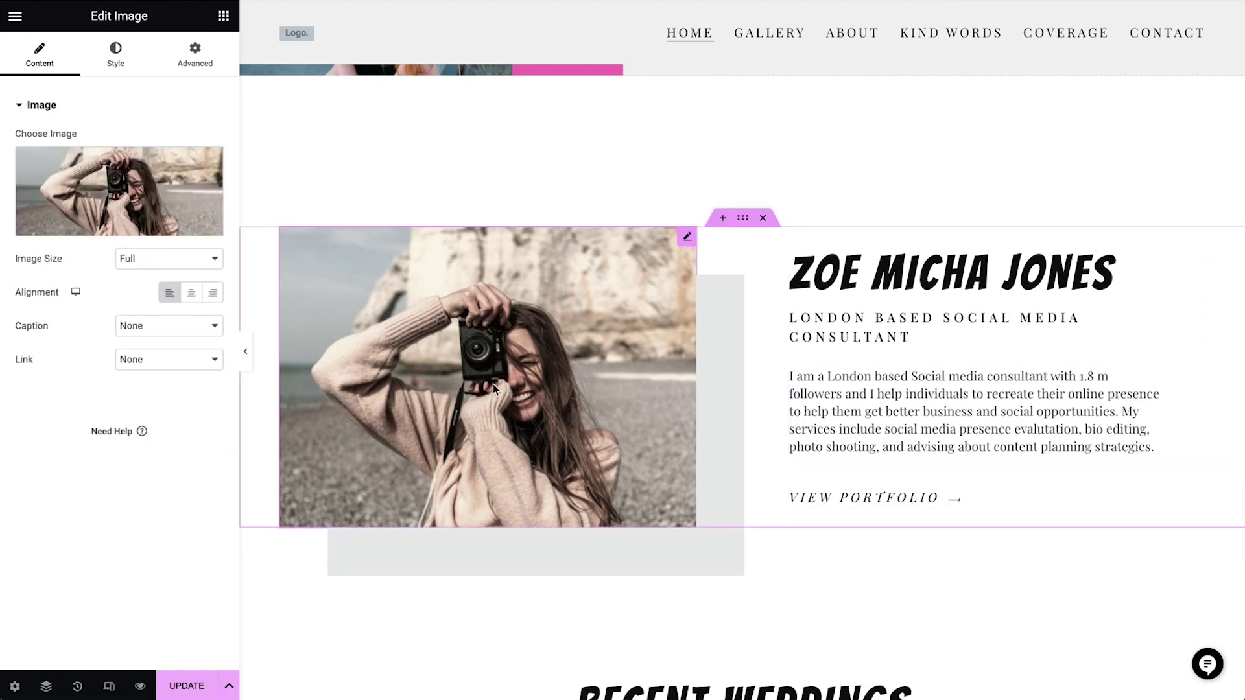
click(130, 168)
click(534, 309)
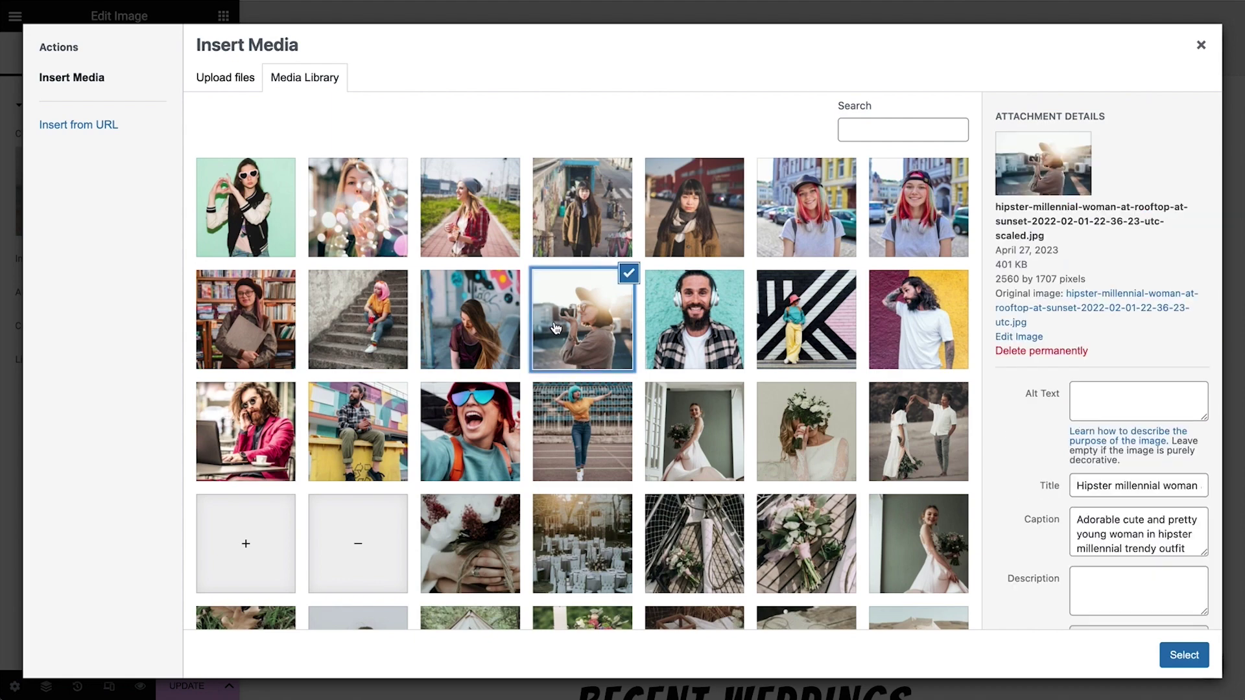
click(1185, 656)
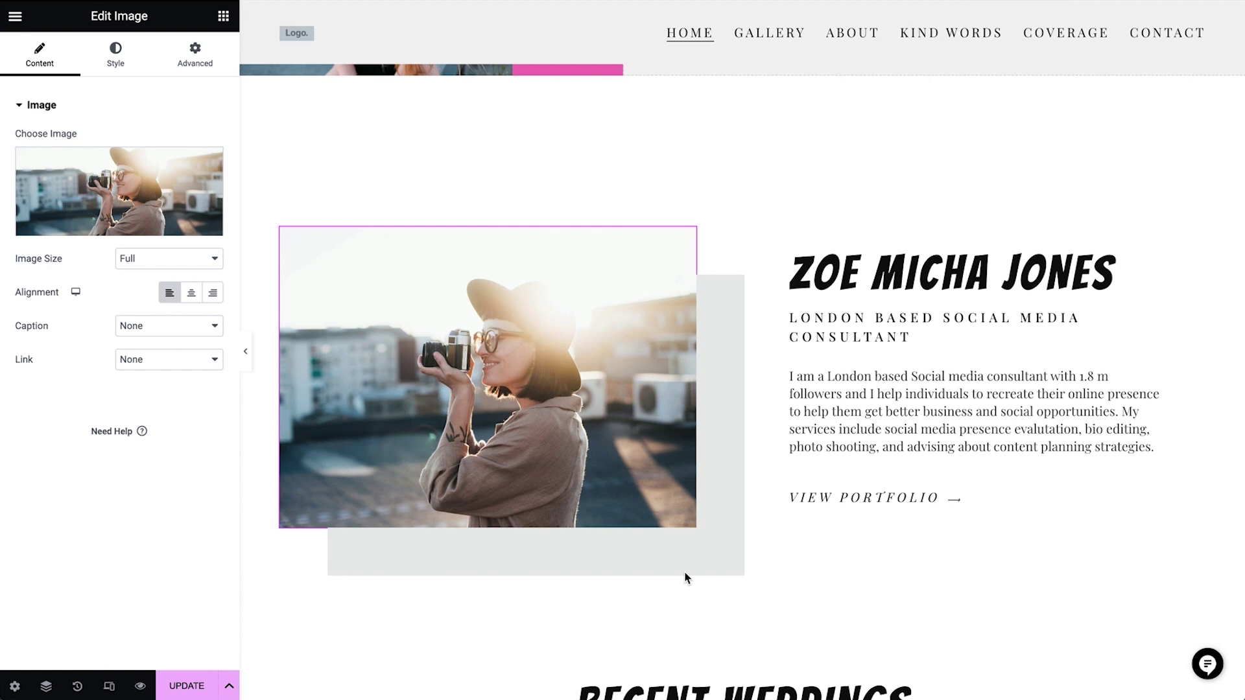
Change the About image's box shadow color to #BD95FF
click(113, 63)
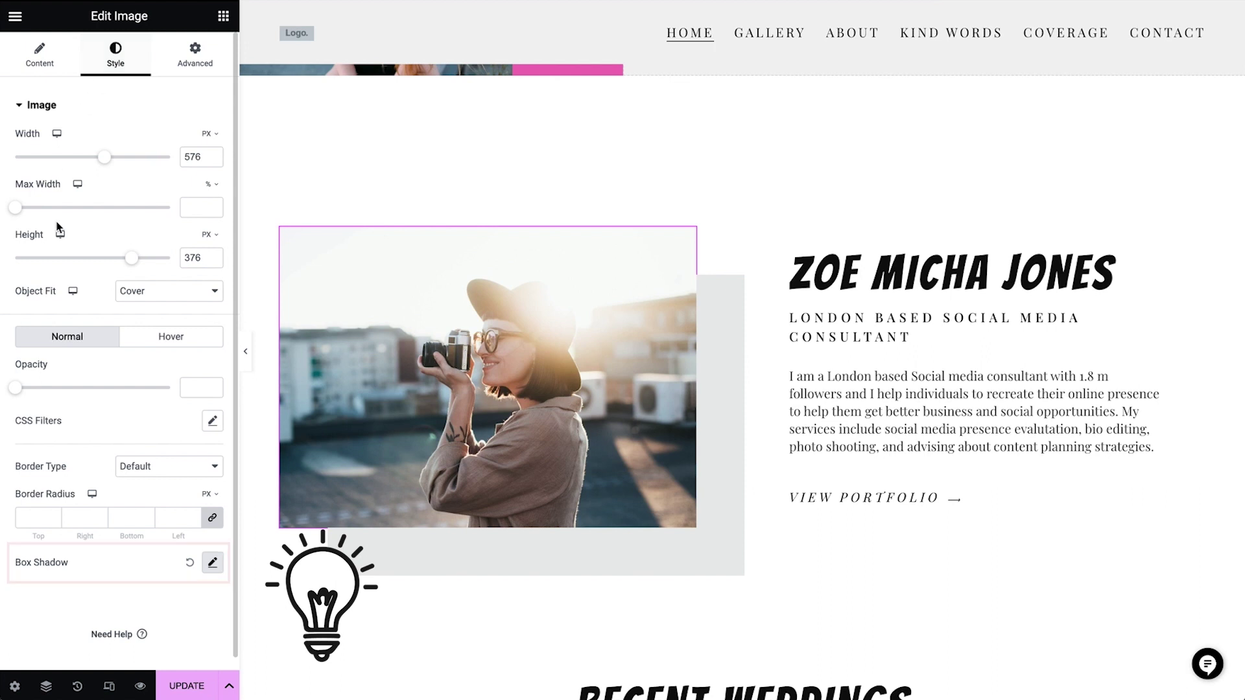
click(218, 574)
scroll(201, 611, down, 1)
scroll(201, 611, down, 3)
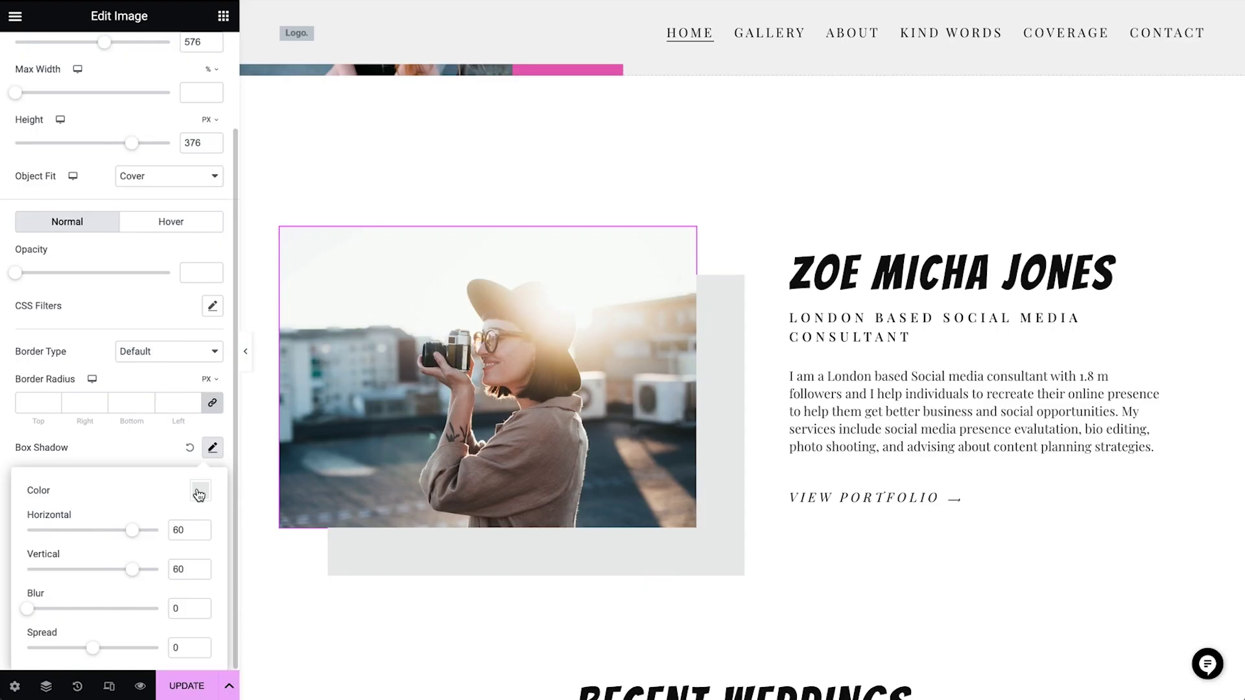
click(200, 495)
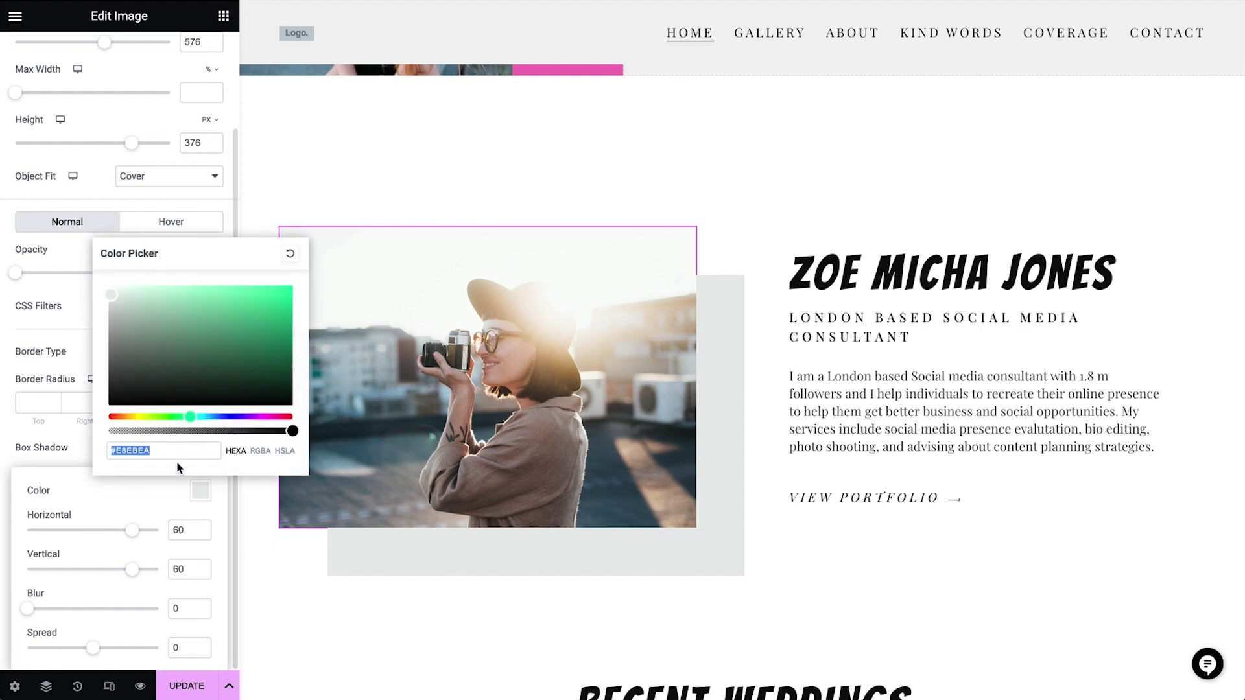
text(#BD95FF)
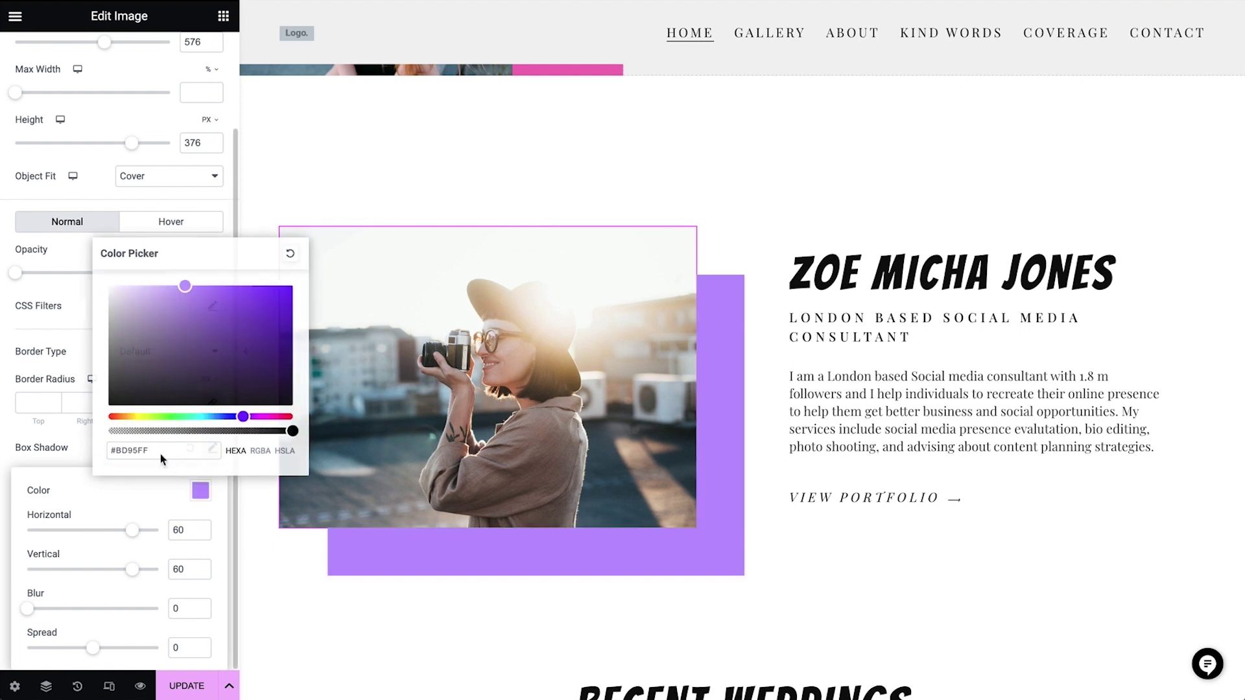
click(81, 315)
Replace the Recent Weddings heading with "it's all about finding the real you"
scroll(554, 583, down, 9)
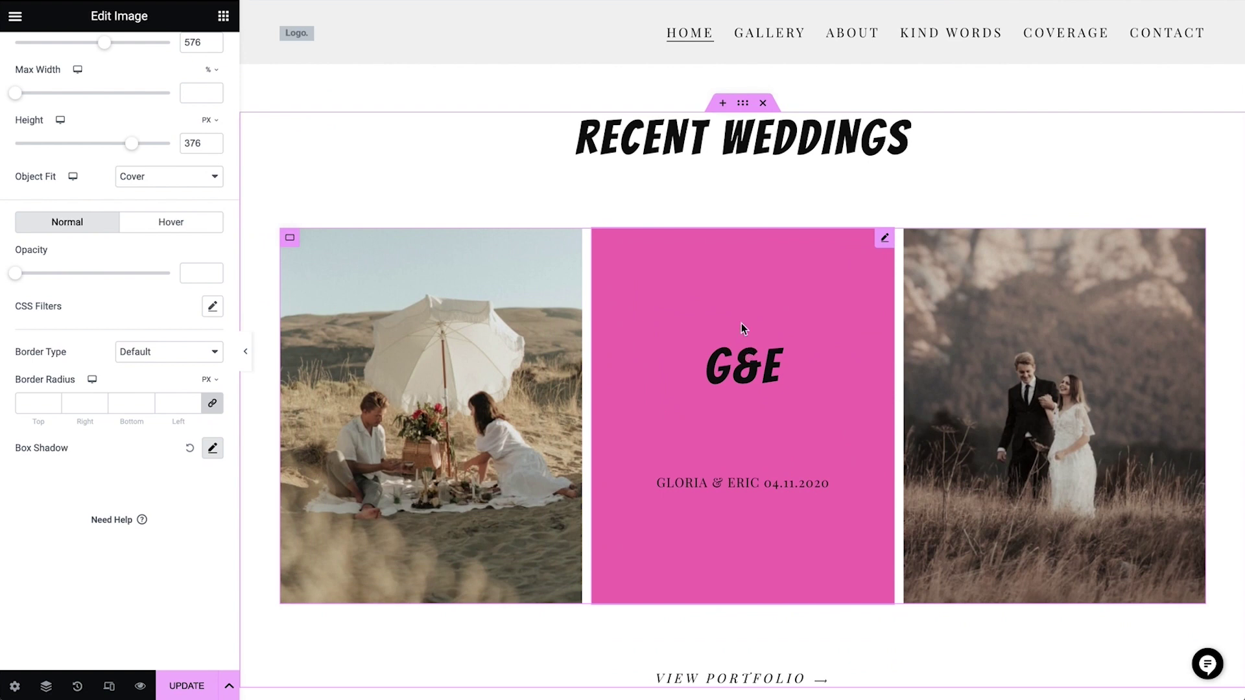
click(785, 154)
click(133, 159)
key(ctrl+a)
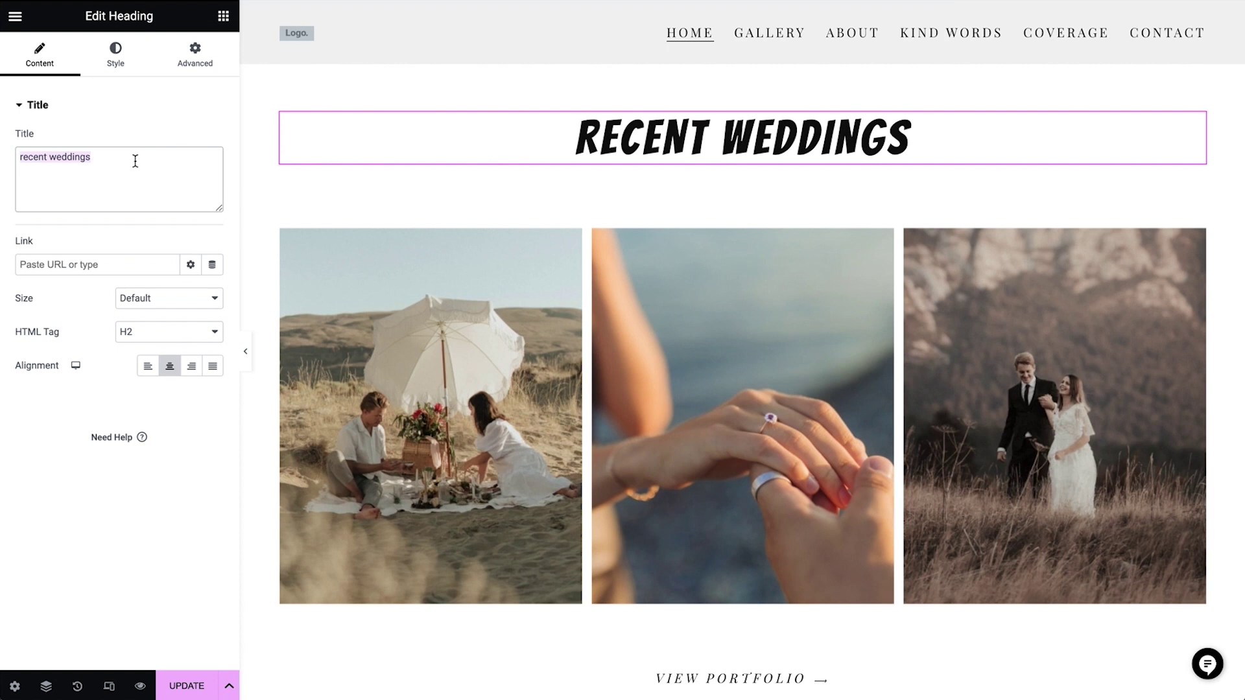
text(it's all about finding the real you)
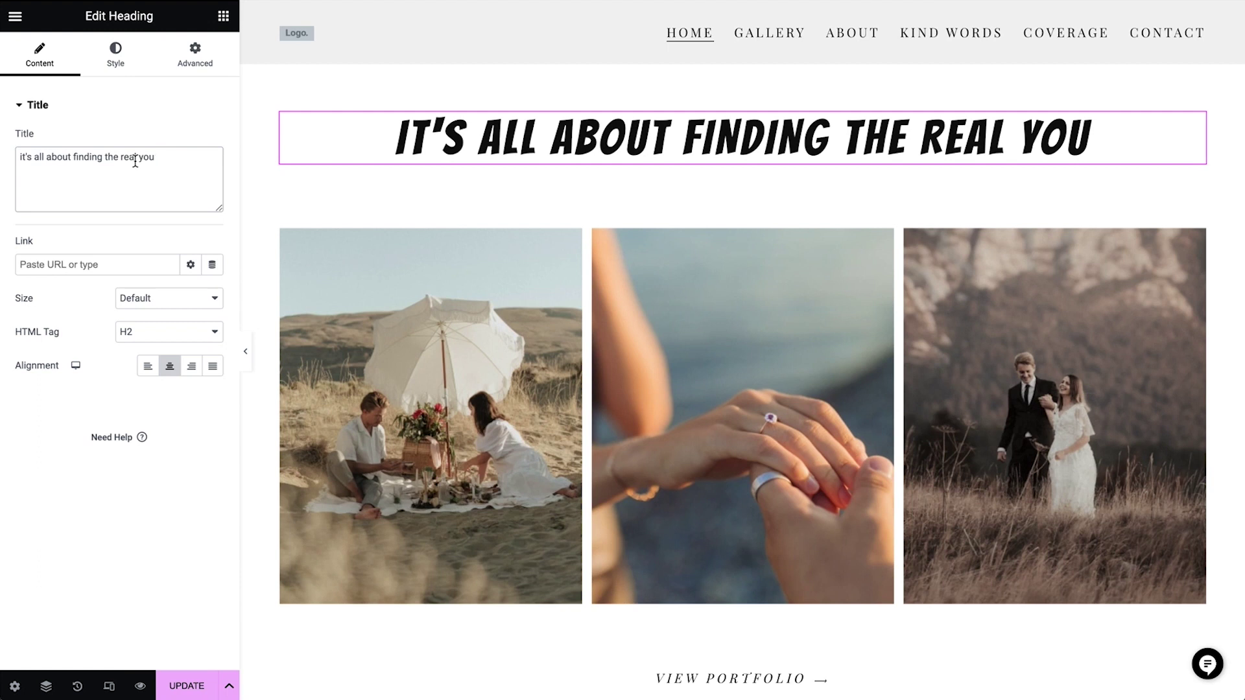
Give the heading above the flip boxes a custom width of 45% and align it to the center of its container
click(204, 58)
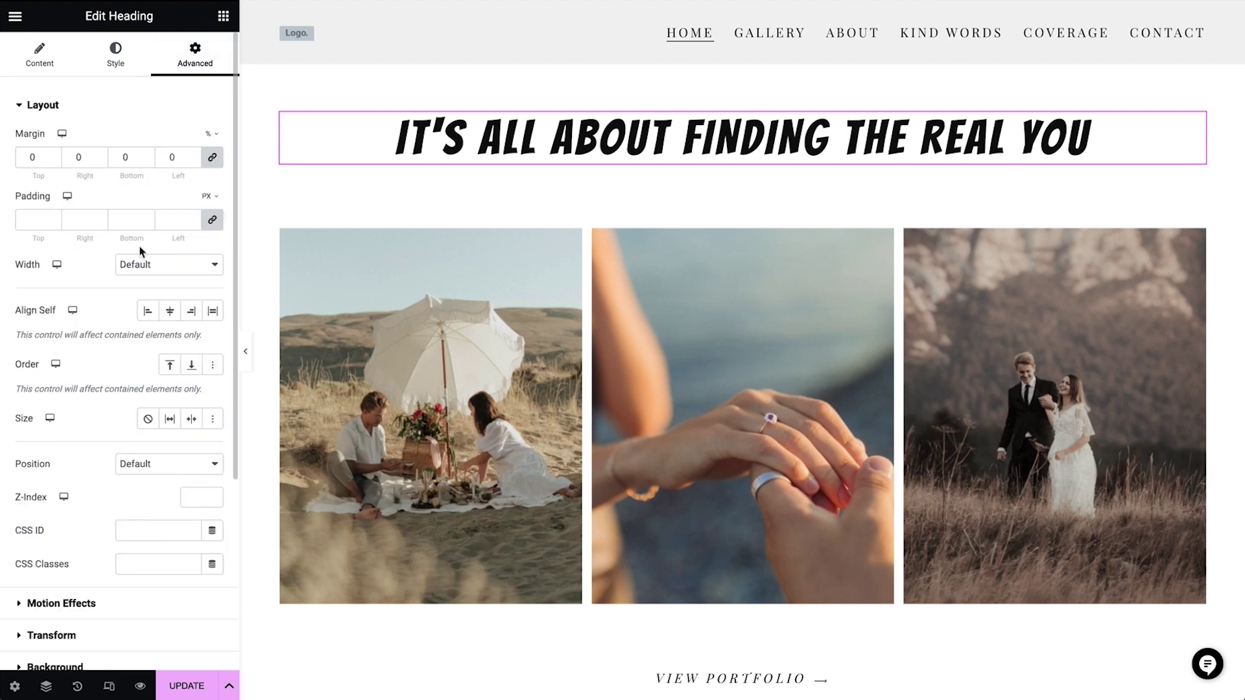
click(158, 267)
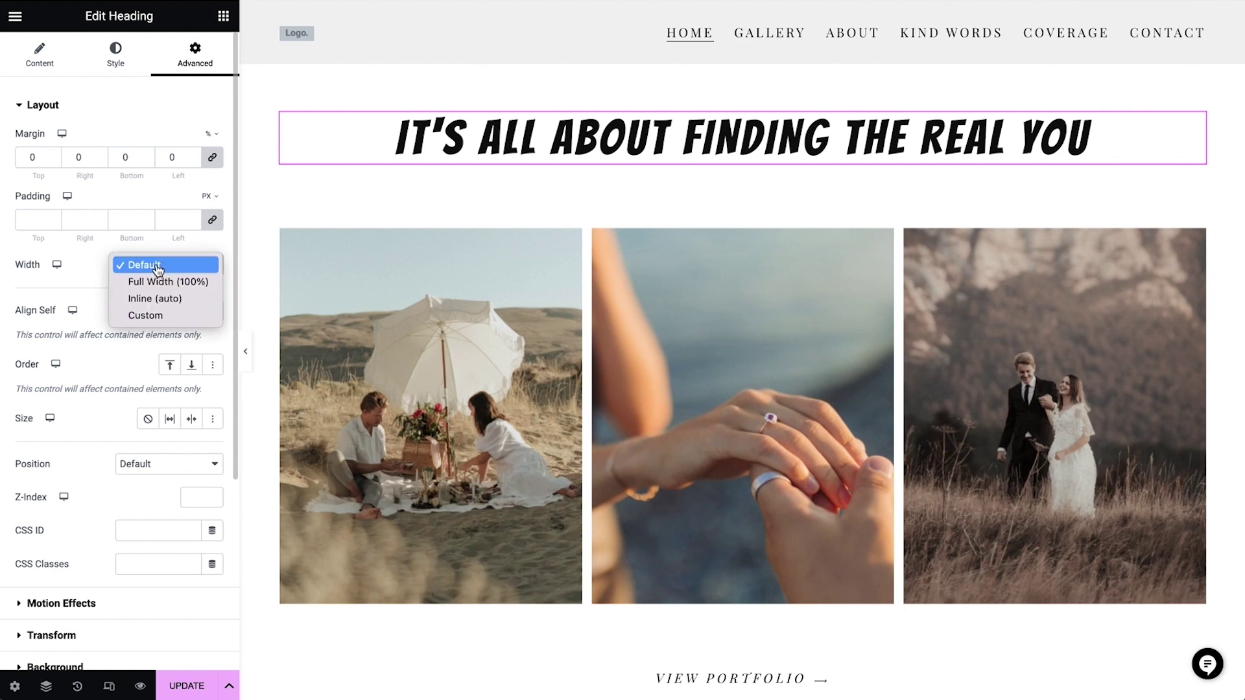
click(155, 316)
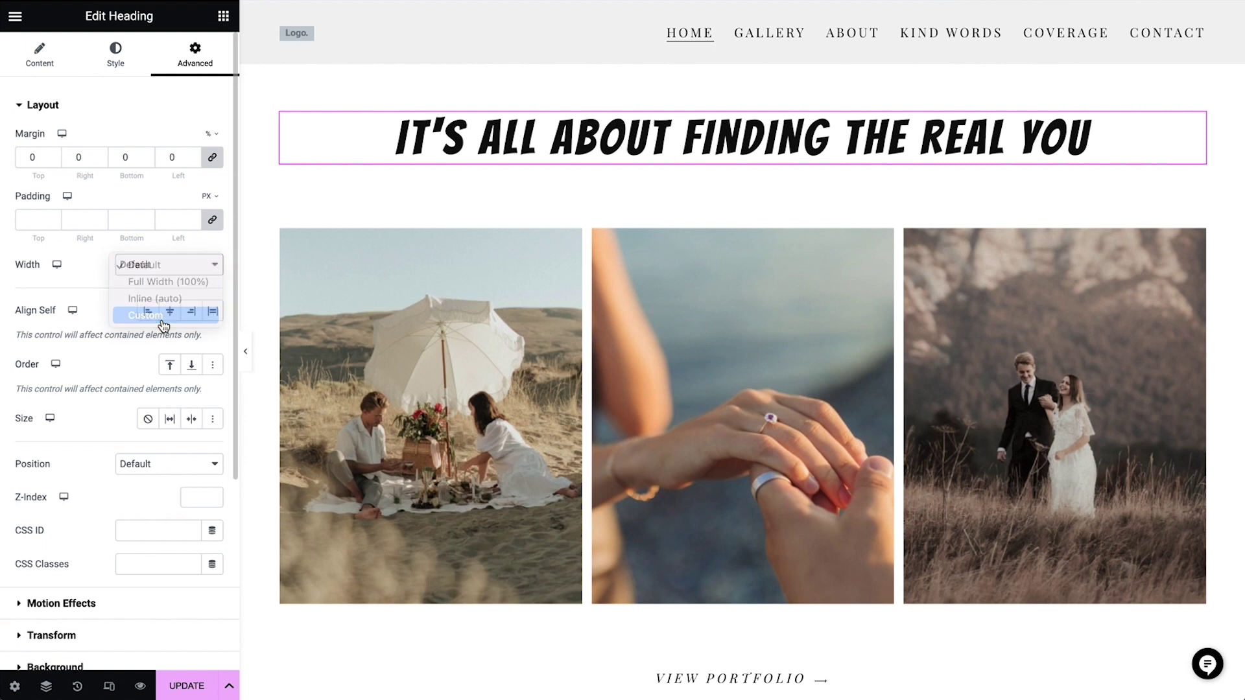
drag(15, 316, 88, 319)
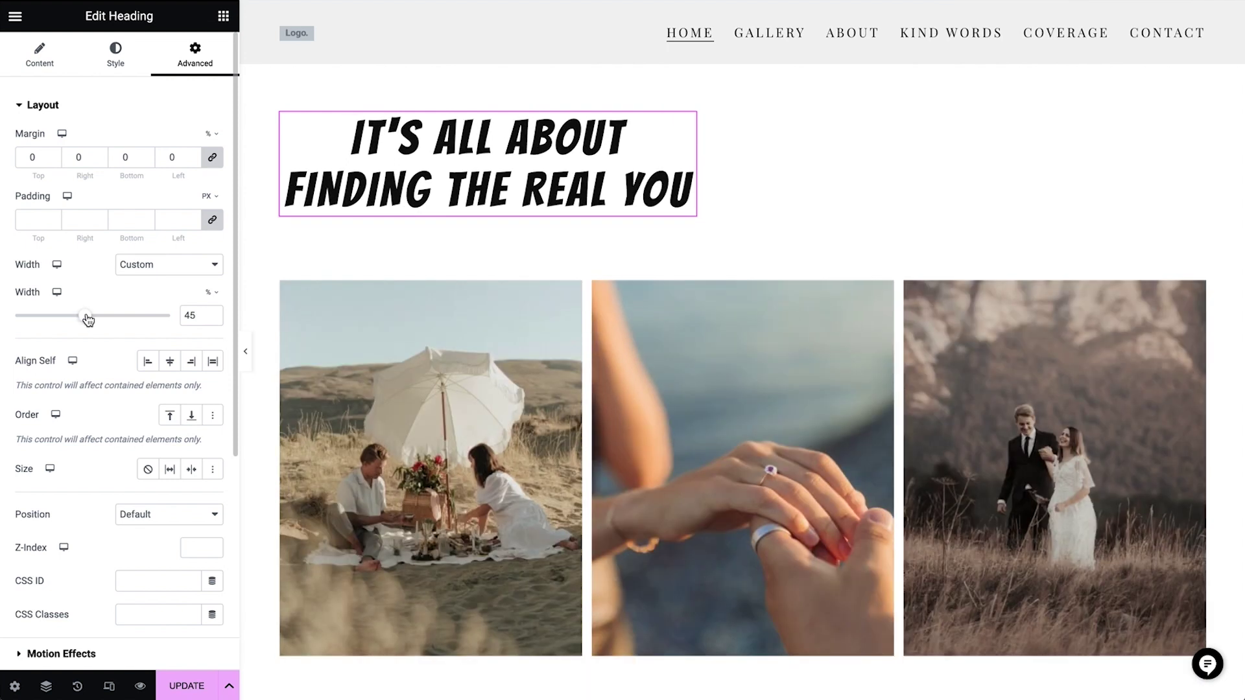
click(170, 365)
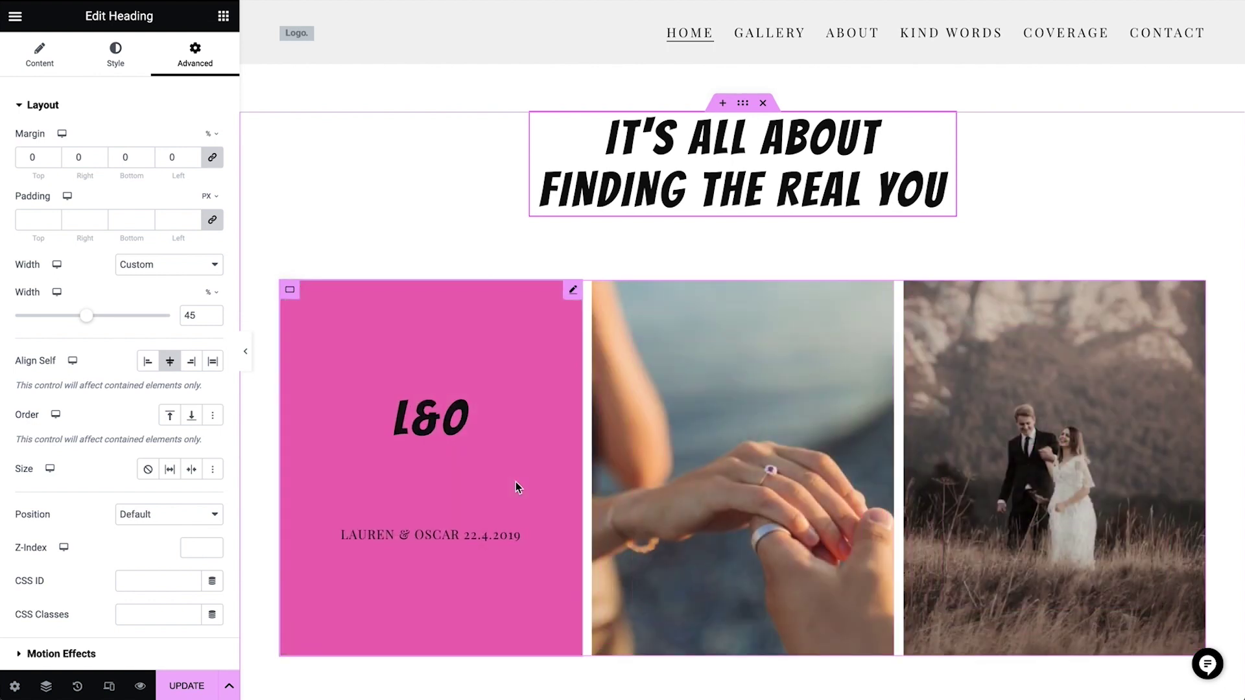
Replace the first flip box's front background image with the photo of the woman in bright clothes against the black-and-white striped wall
click(517, 486)
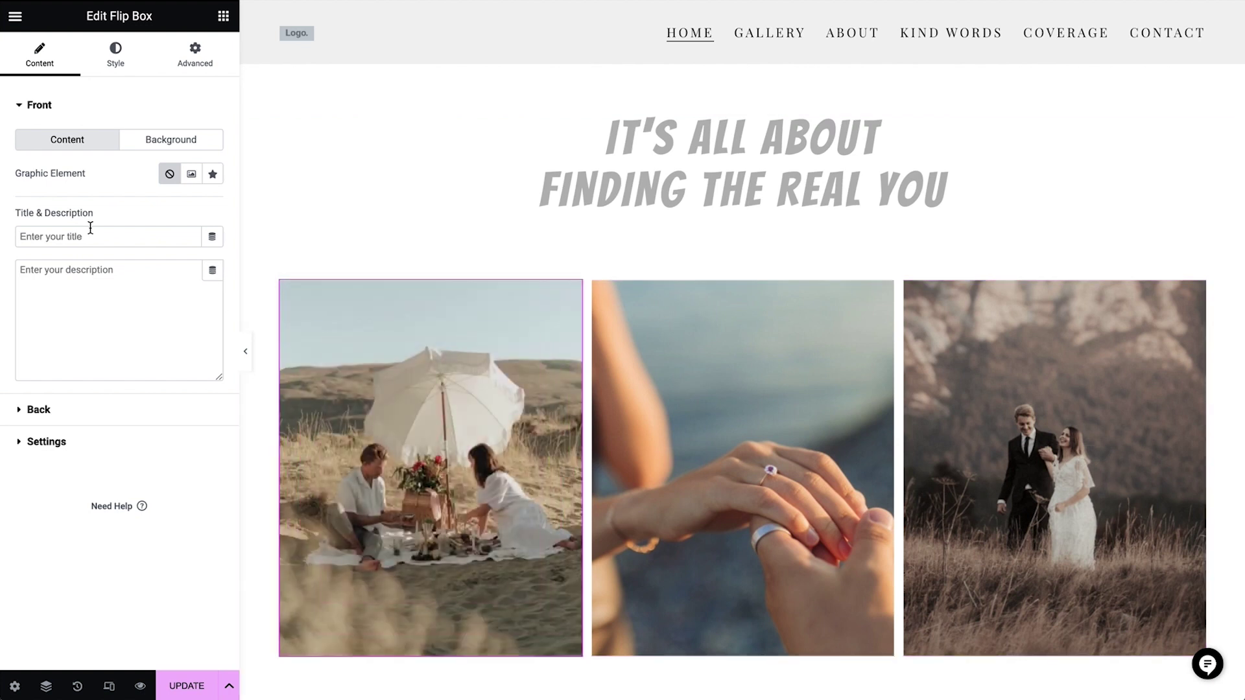
click(171, 143)
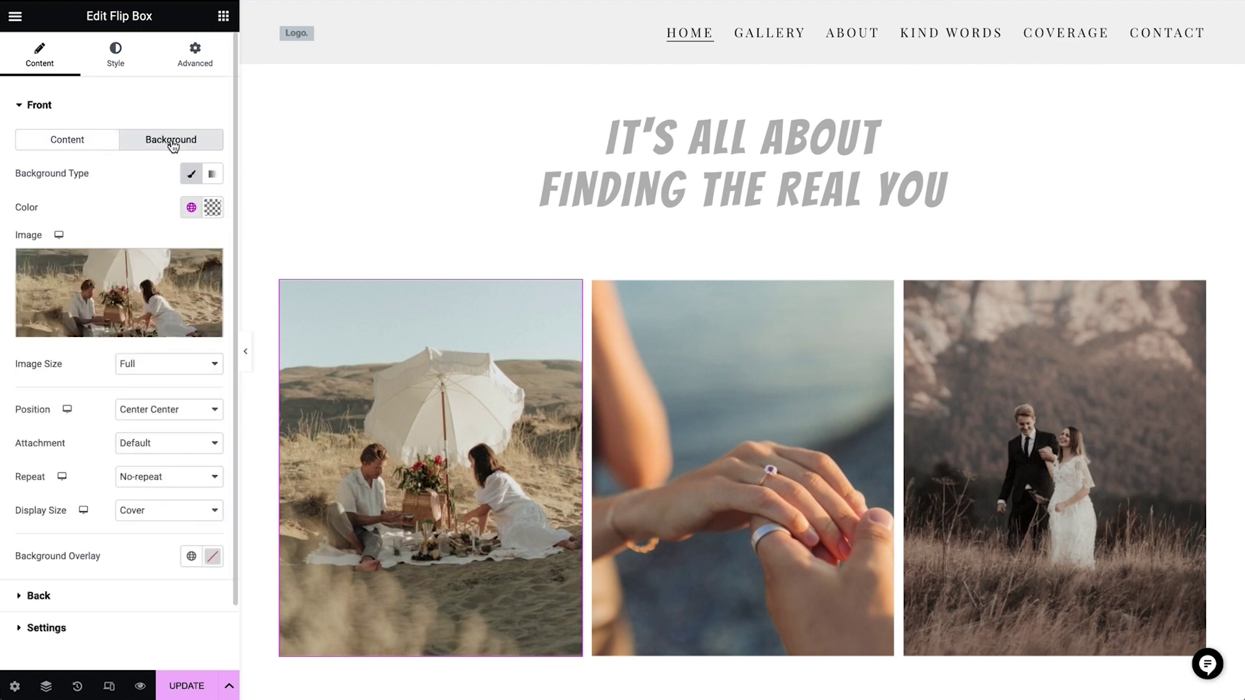
click(209, 267)
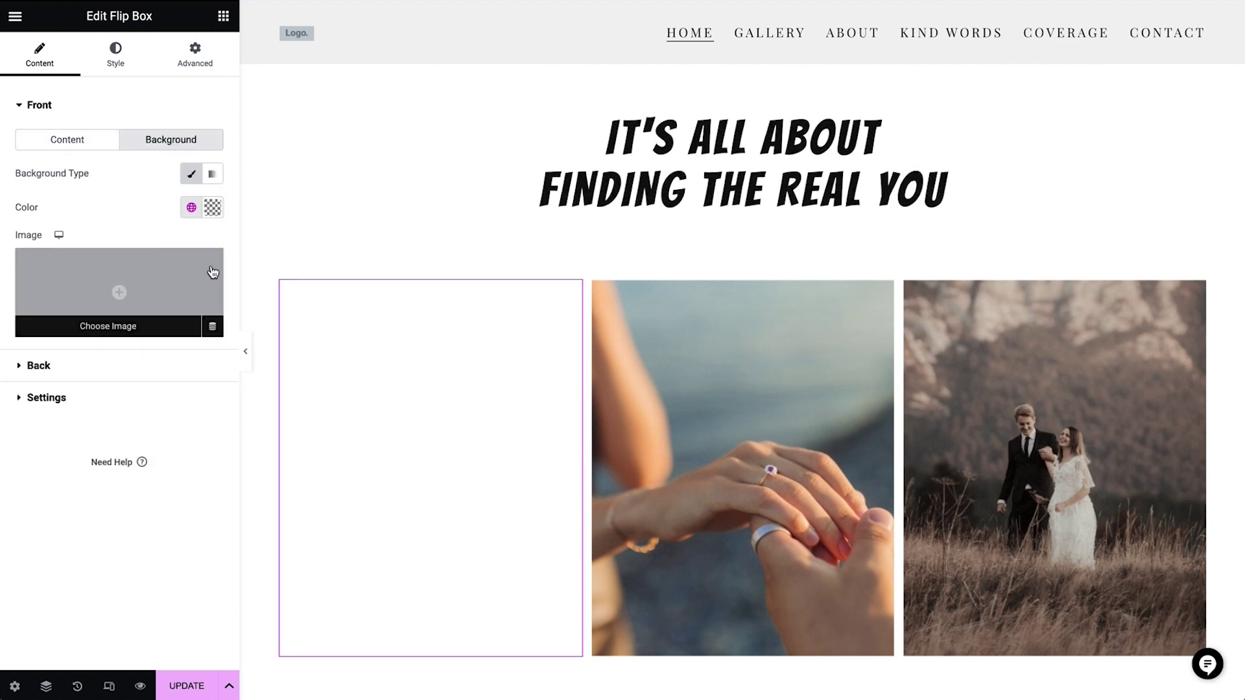
click(174, 284)
click(818, 318)
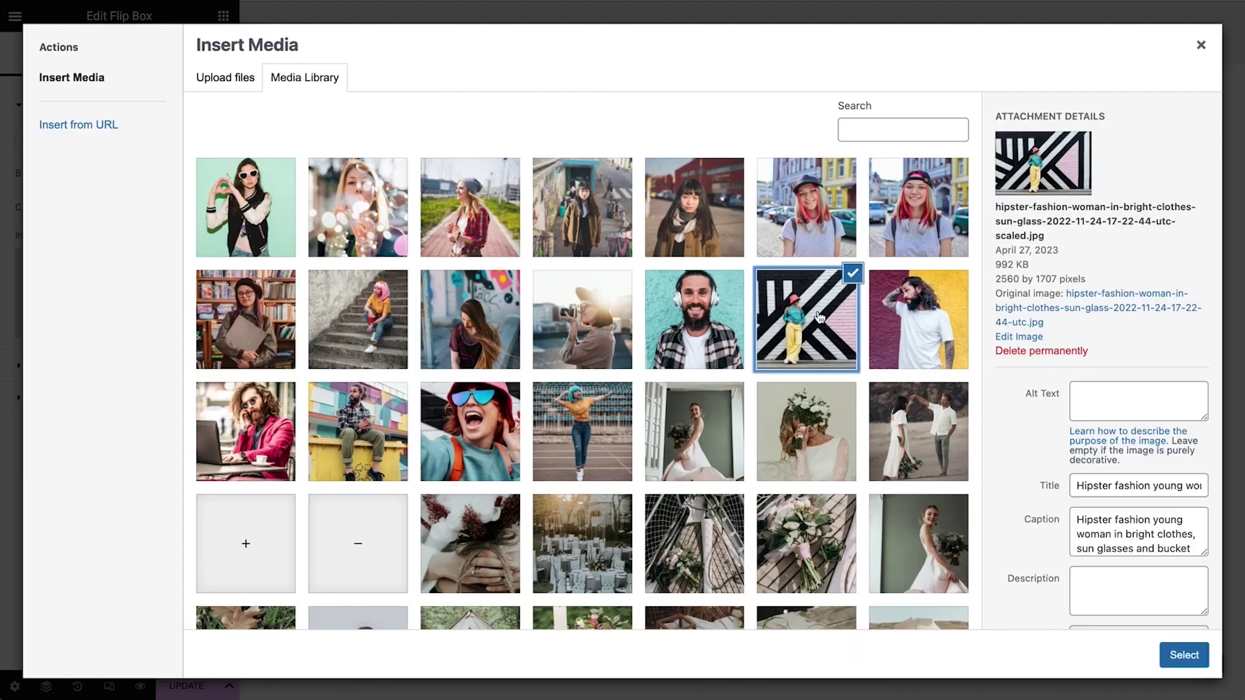
click(1200, 670)
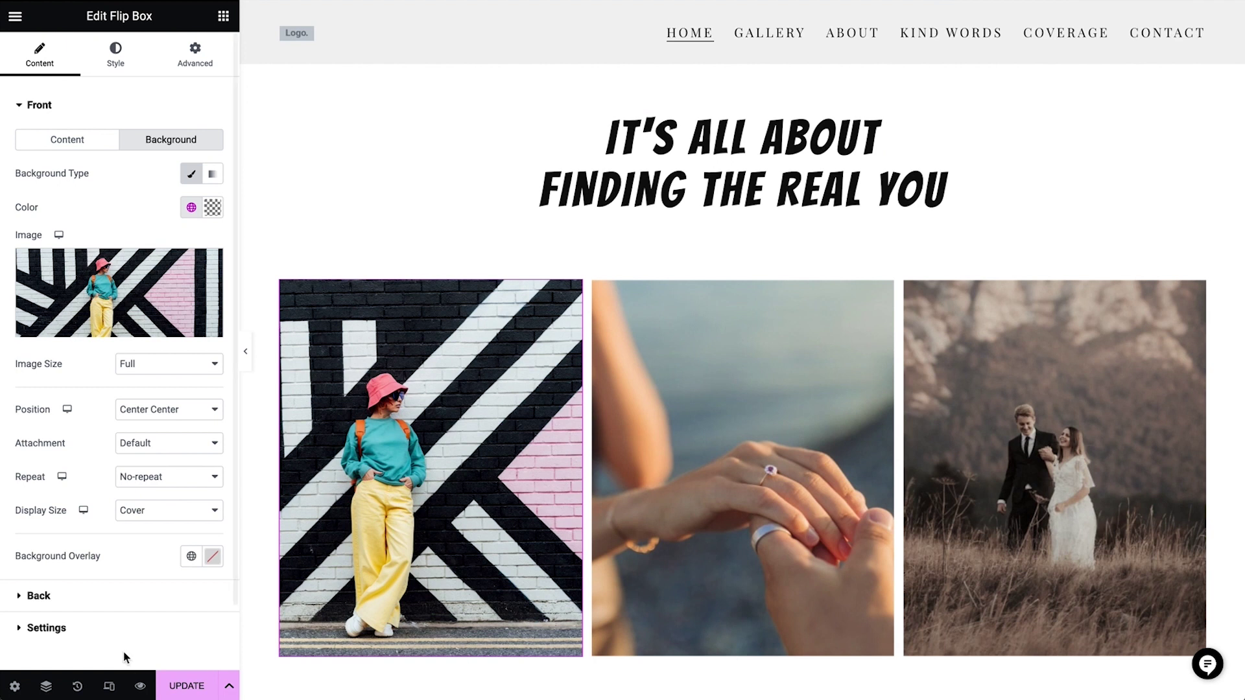
Set the first flip box's back title to the influencer's full name and its description to "backpack traveler - 5.6 M followers"
click(123, 596)
triple_click(73, 222)
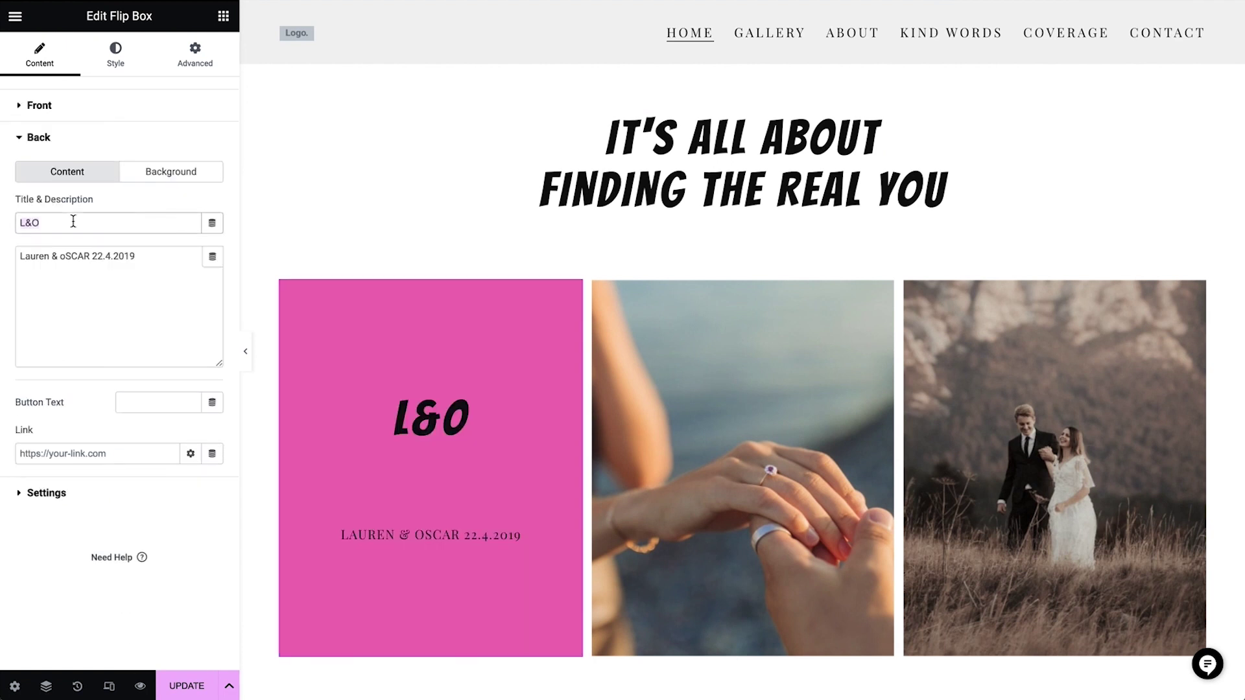
text(zophie norberg)
triple_click(156, 273)
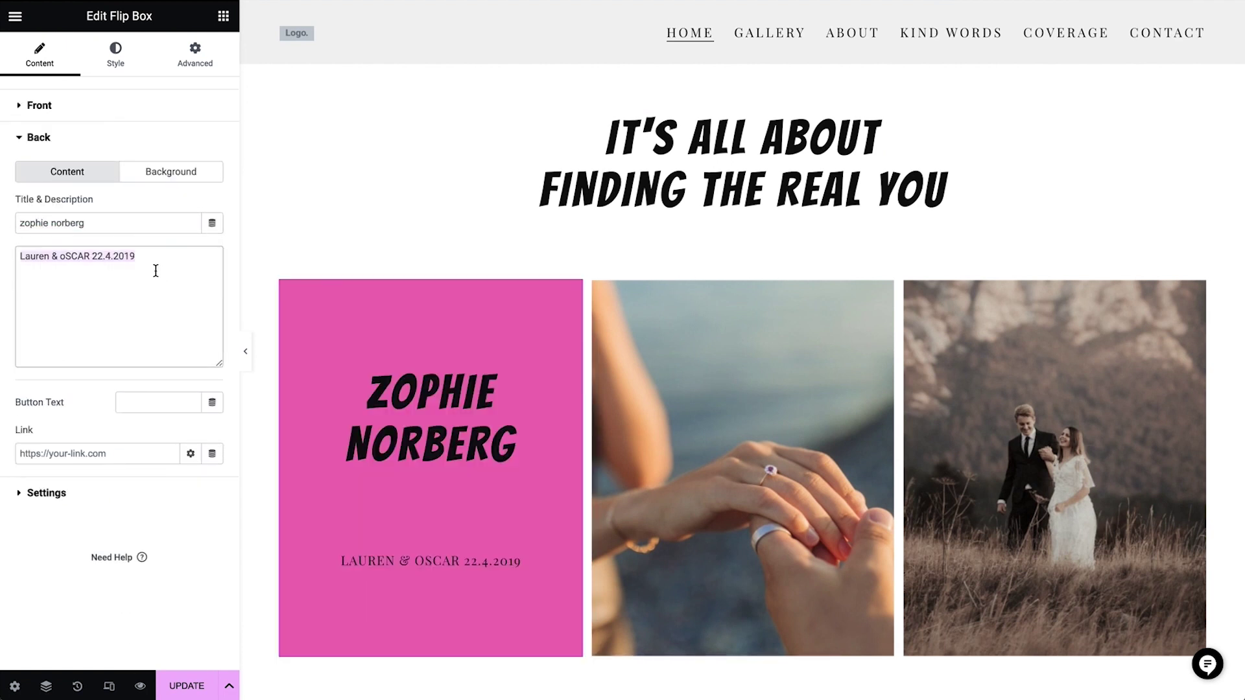
text(backpack traveler - 5.6 M followers)
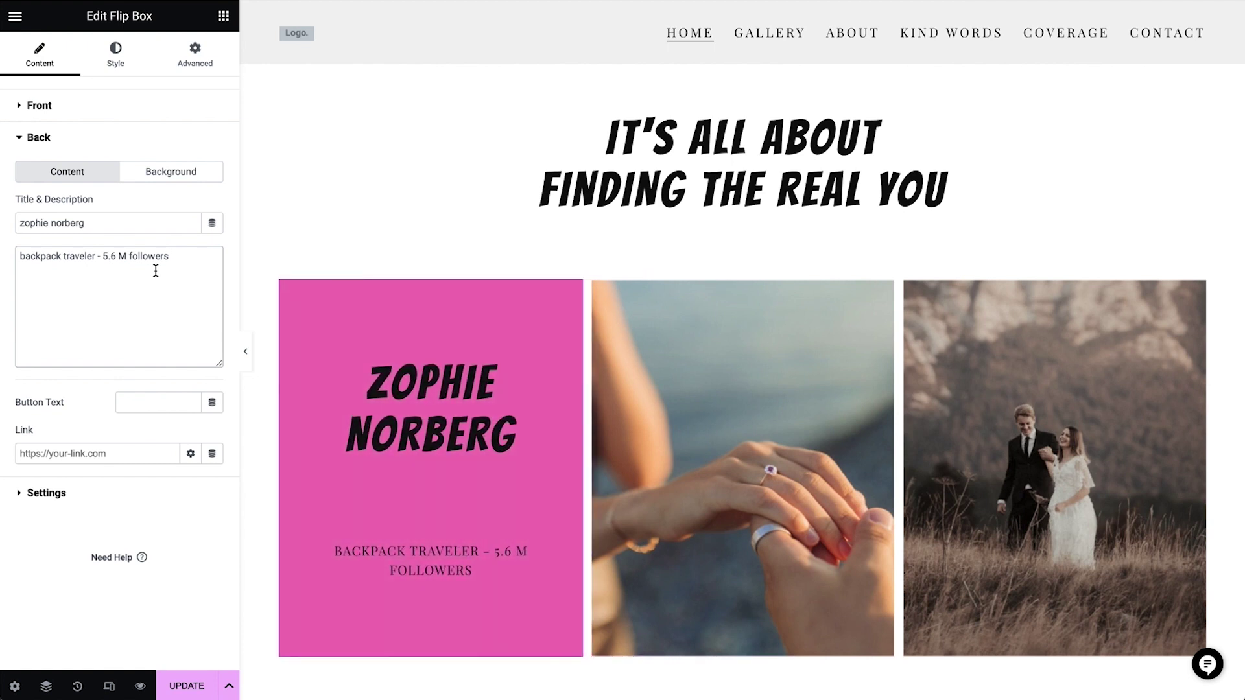
Change the background color of the first flip box's back side to the orange global color
click(173, 174)
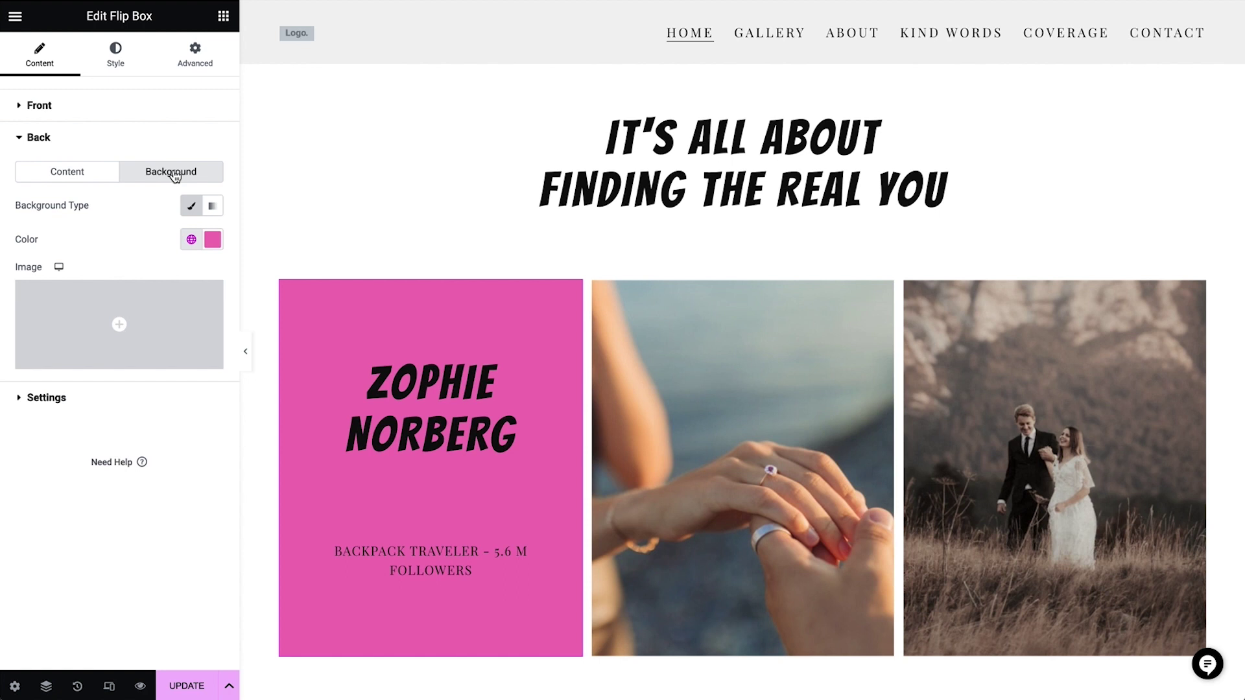
click(191, 247)
scroll(133, 457, down, 3)
click(135, 461)
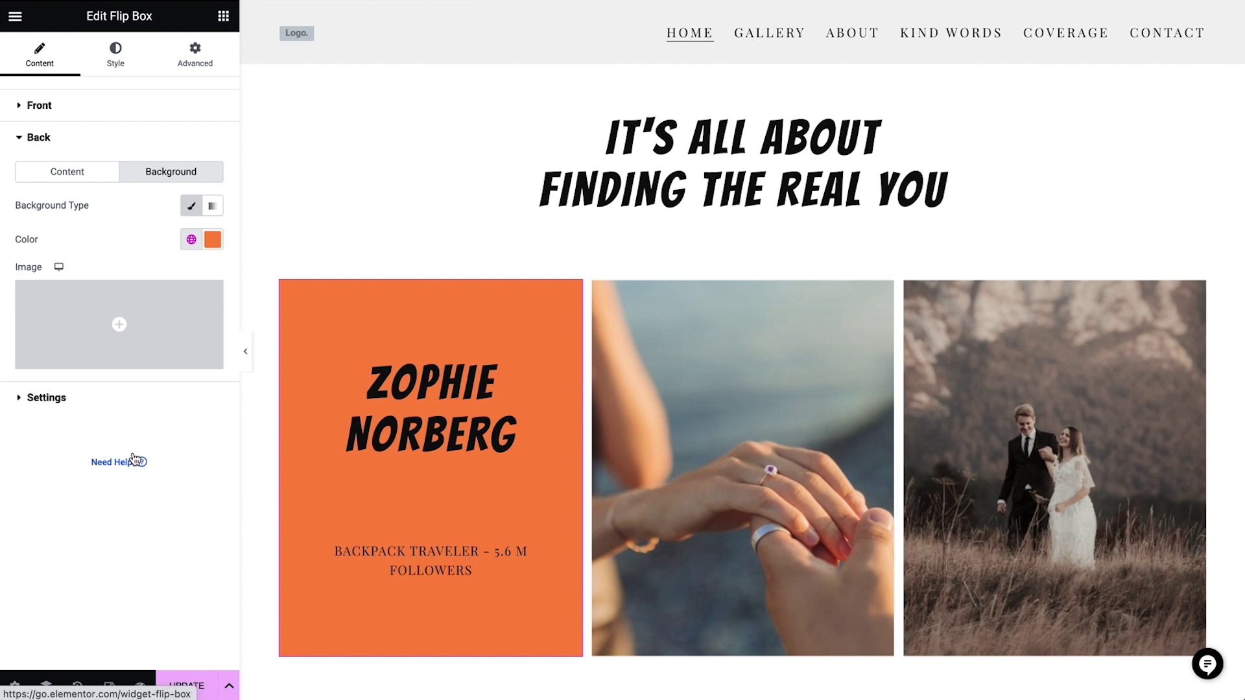
Give the first flip box's back side unlinked padding of 26% on the right and left, with 0 at top and bottom
click(114, 62)
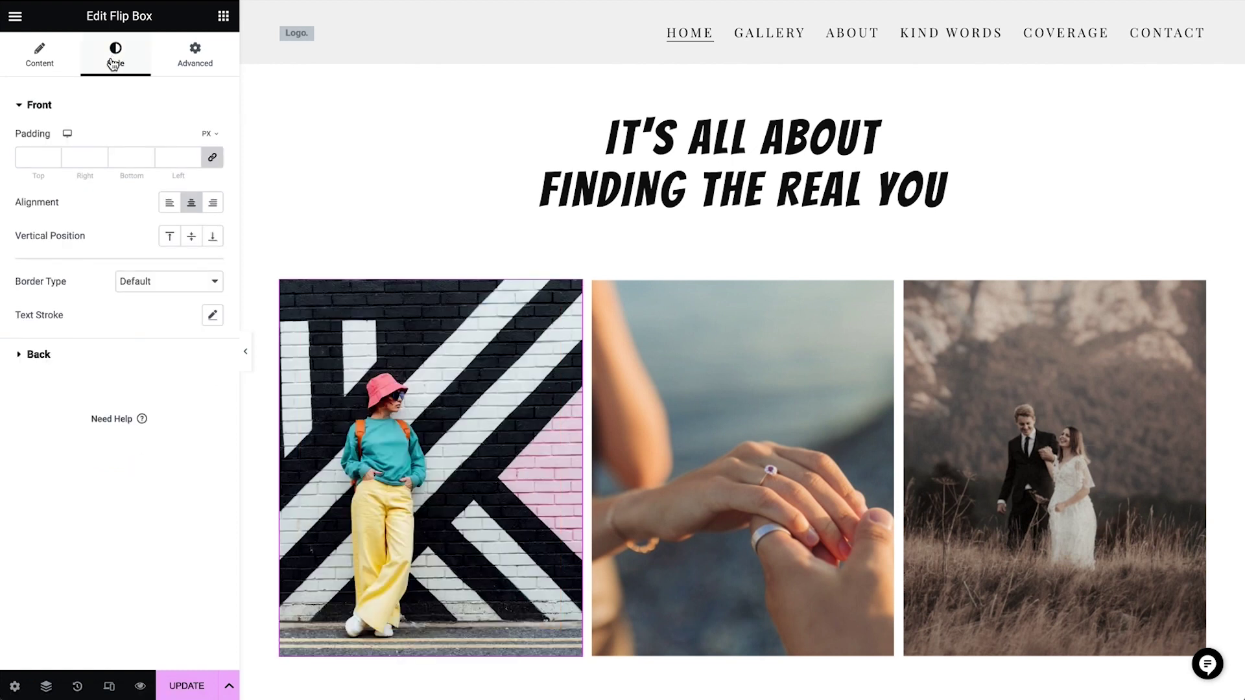
click(40, 355)
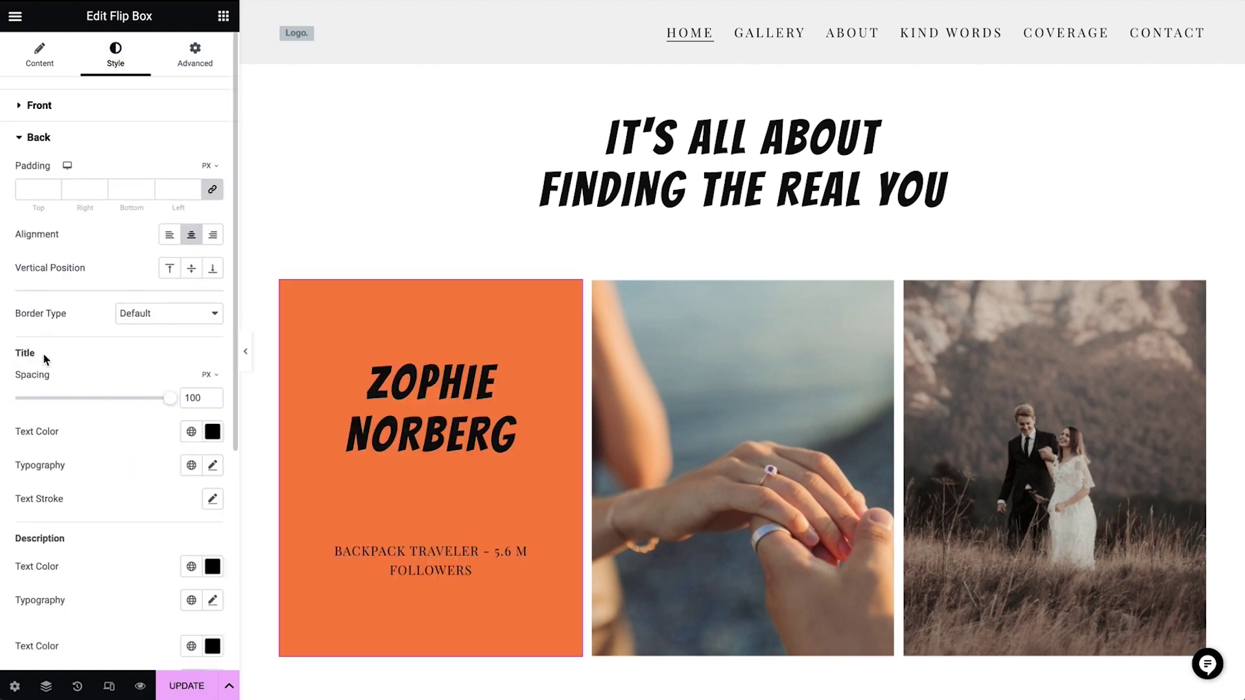
click(213, 192)
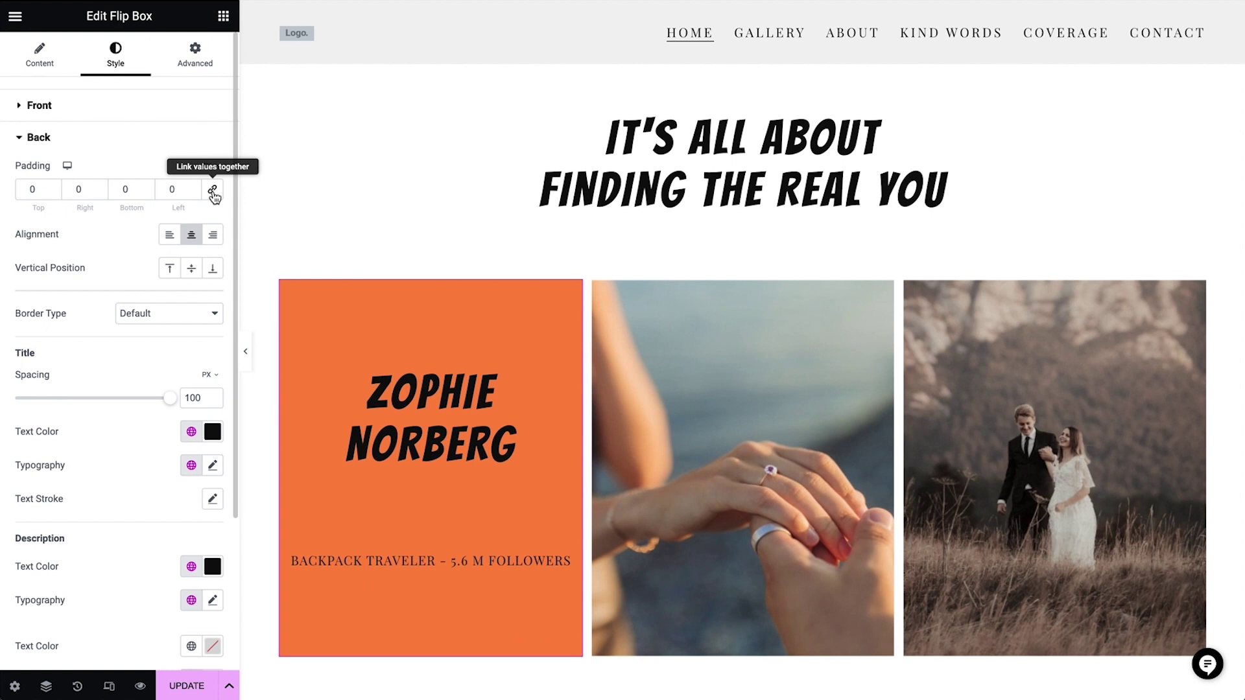
click(213, 192)
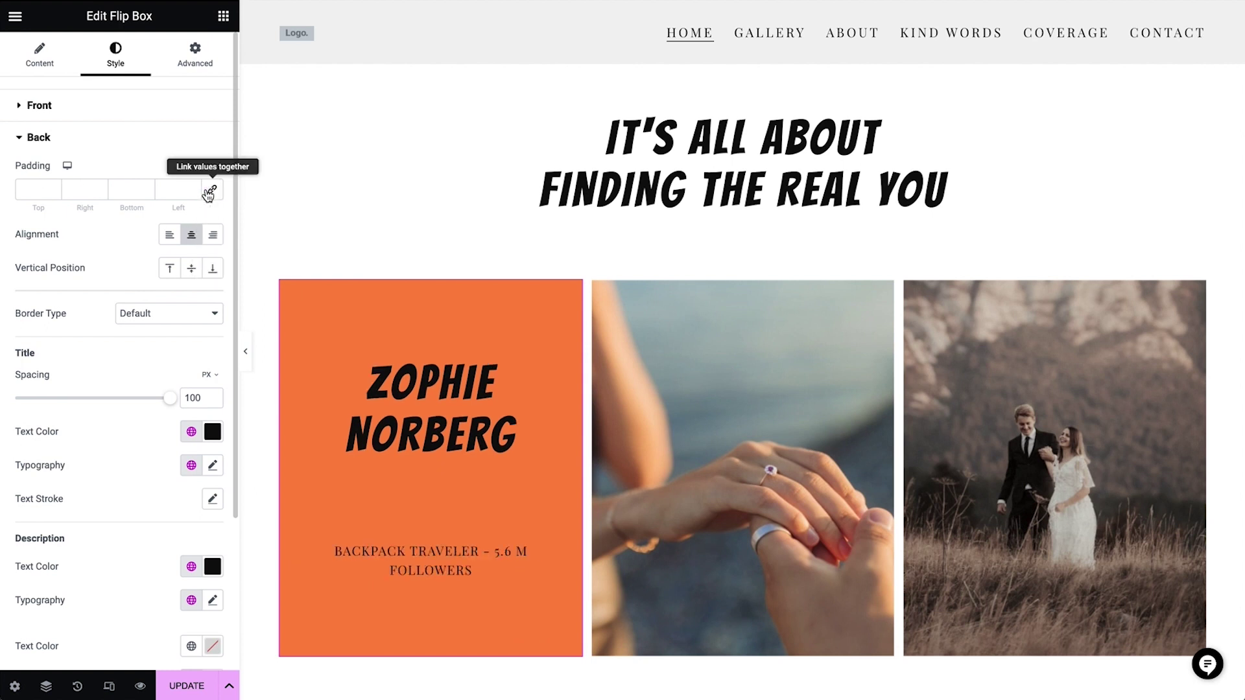
click(72, 190)
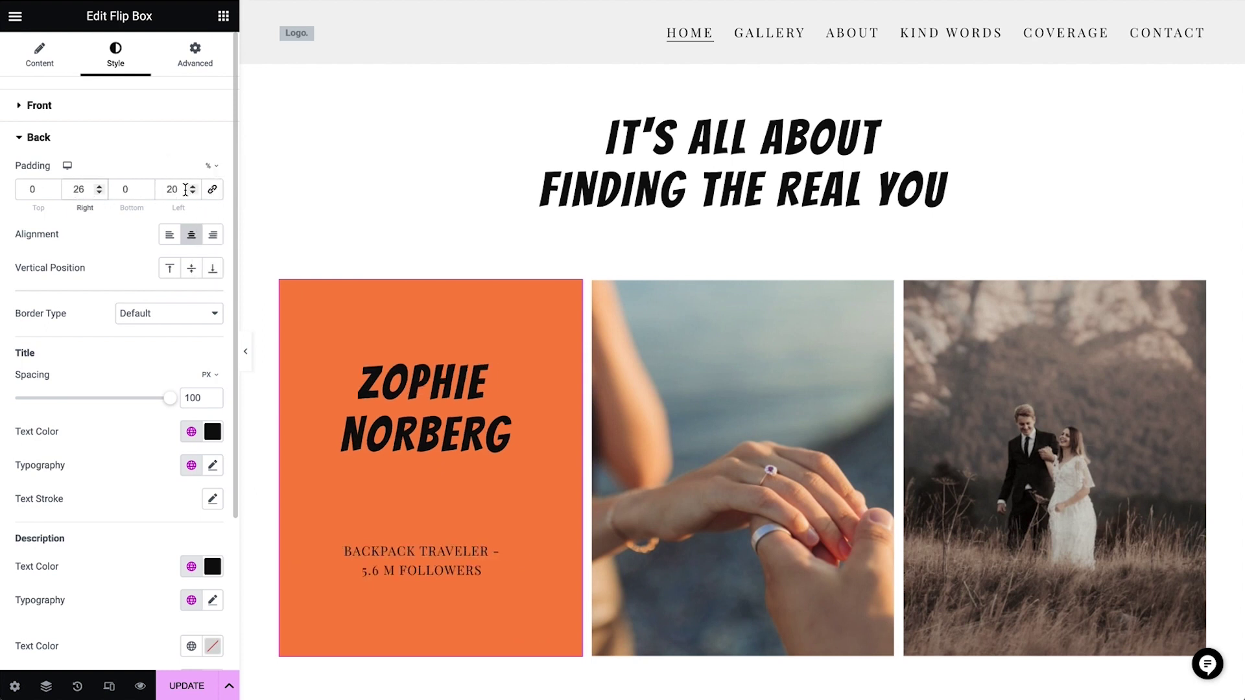
double_click(186, 189)
text(26)
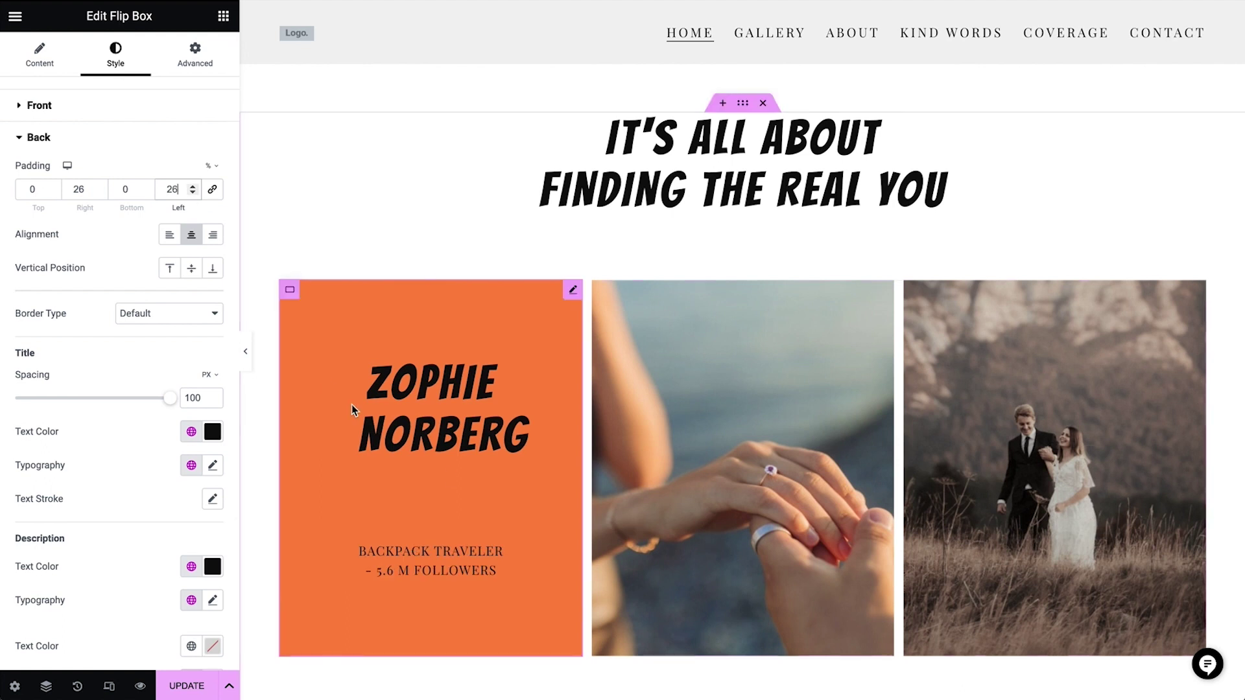
Delete the flip boxes showing the ring photo and the wedding couple photo
scroll(449, 472, down, 2)
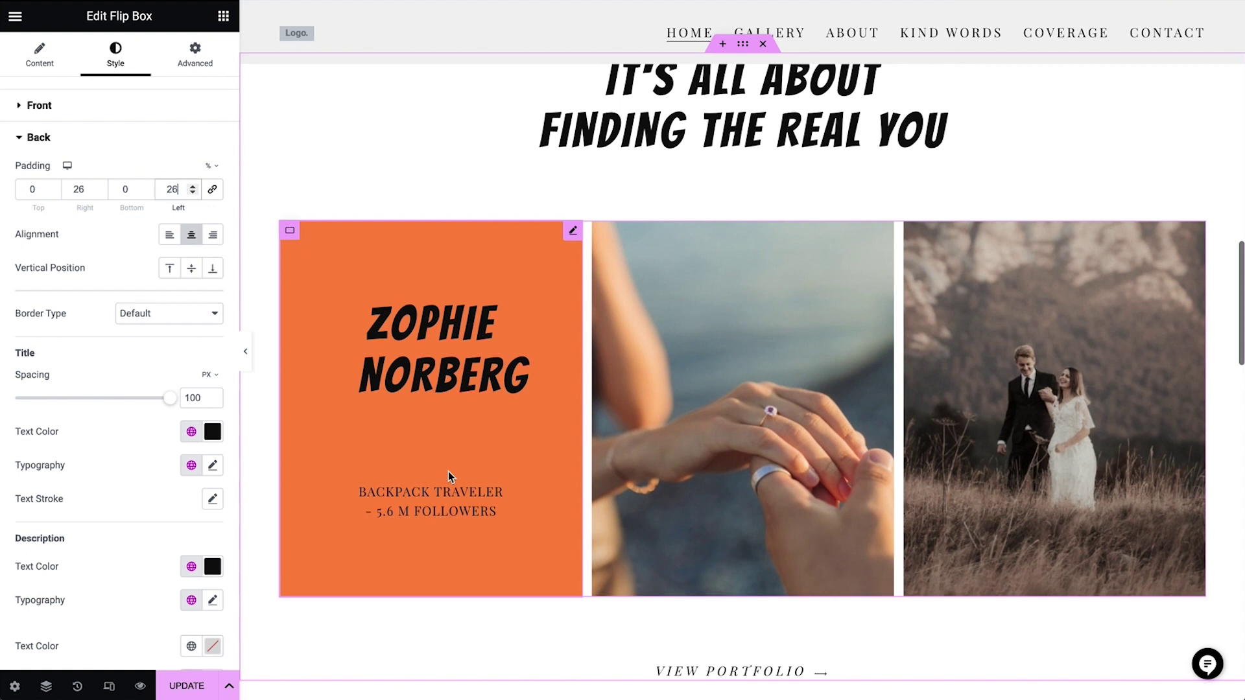
mouse_move(598, 594)
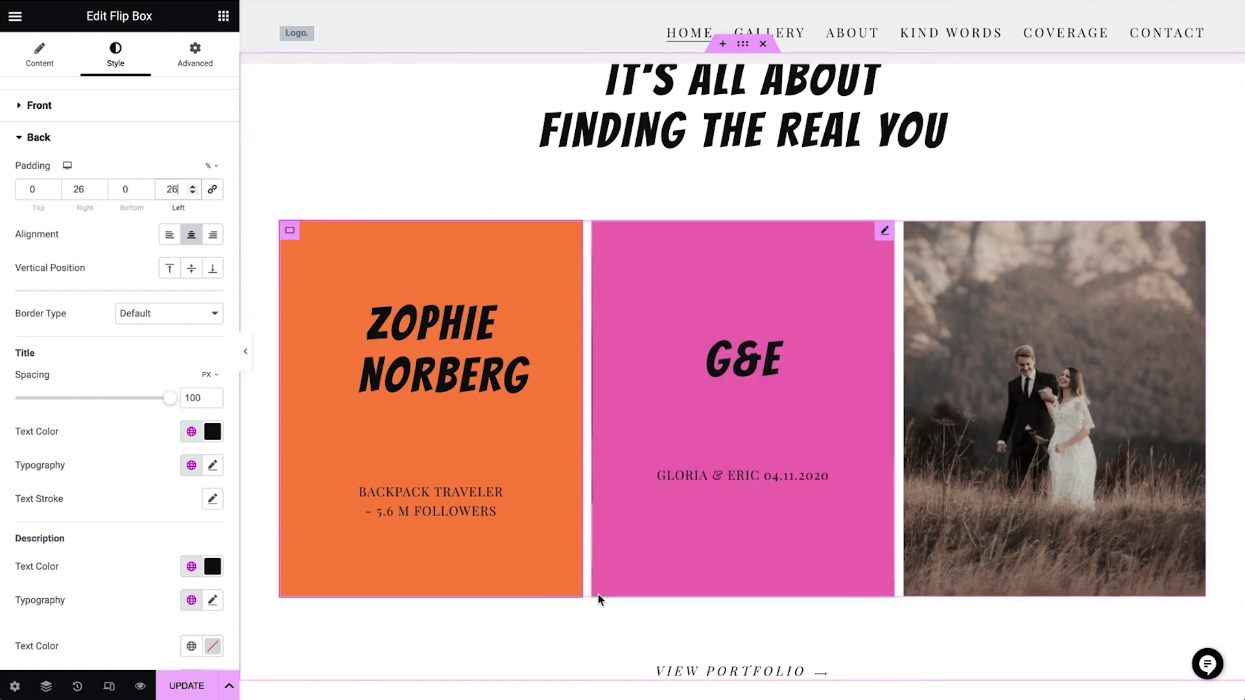
right_click(715, 535)
click(765, 686)
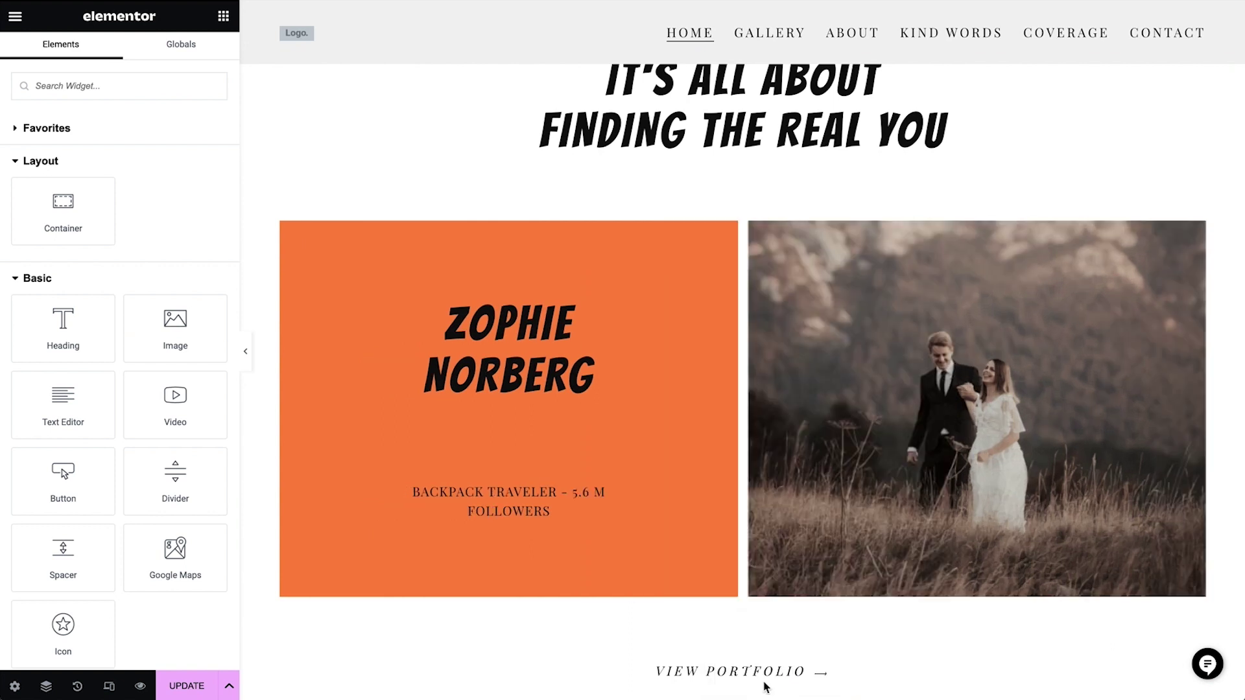
right_click(875, 398)
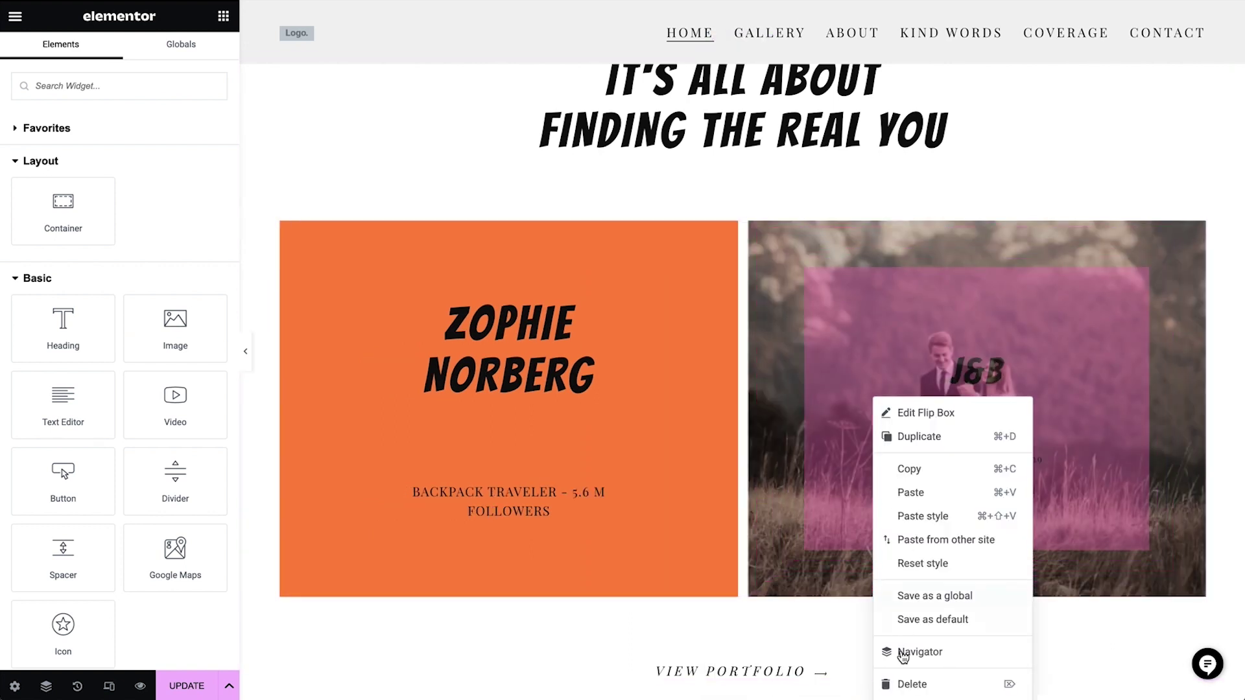
click(915, 686)
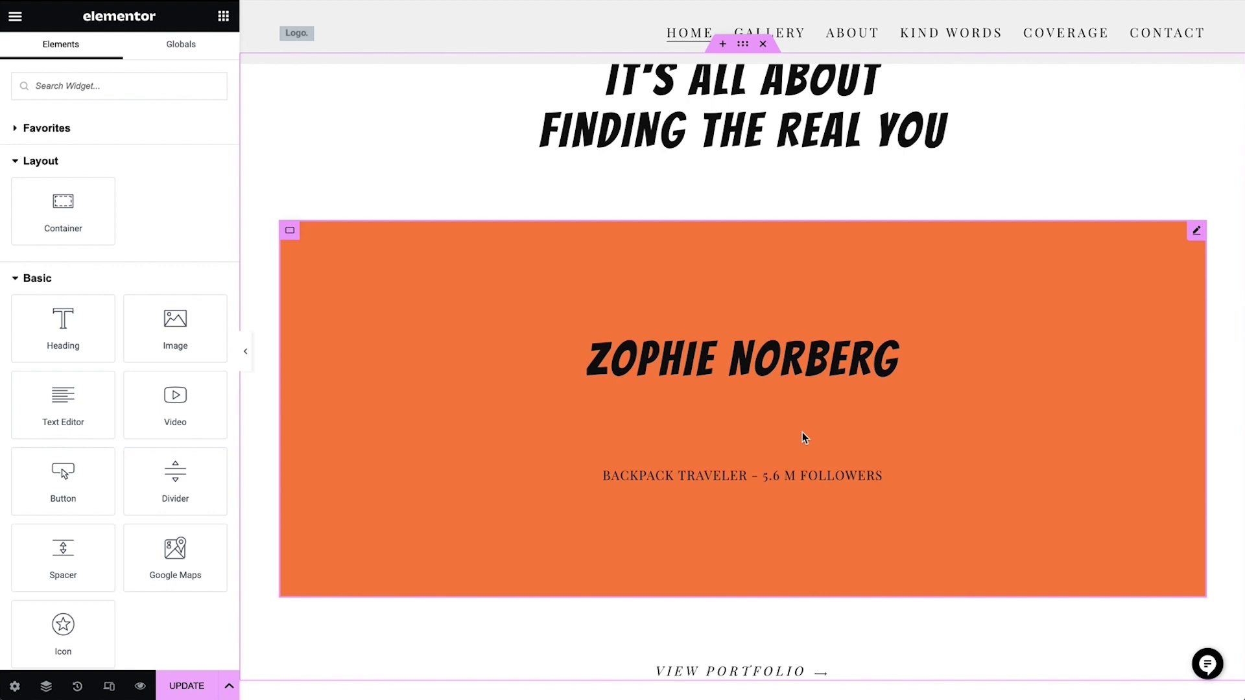
Duplicate the remaining orange flip box twice to make a row of three
right_click(993, 448)
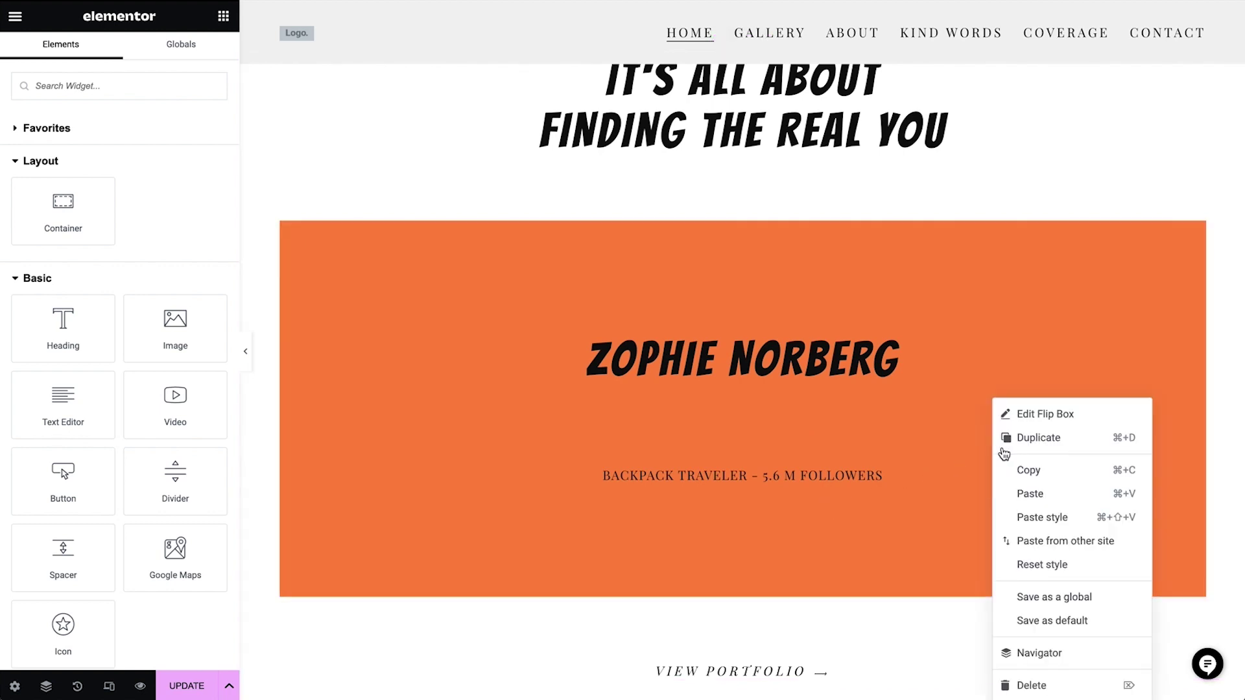
click(1041, 439)
right_click(1061, 418)
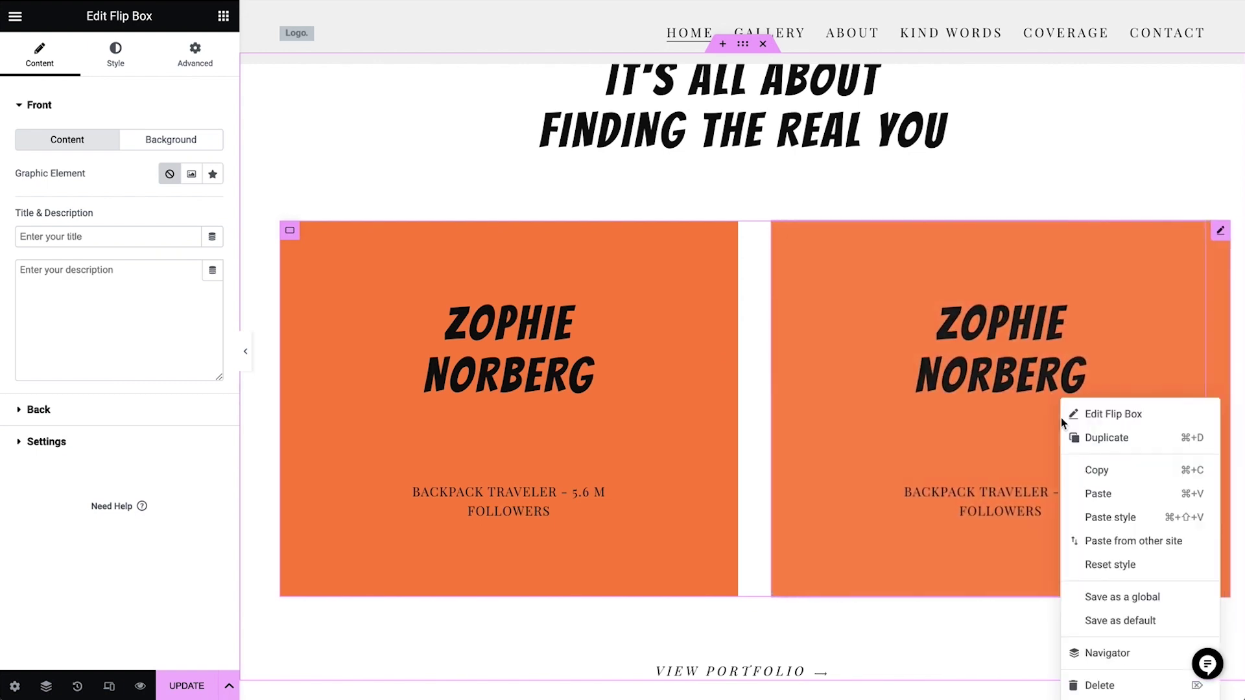
click(1094, 439)
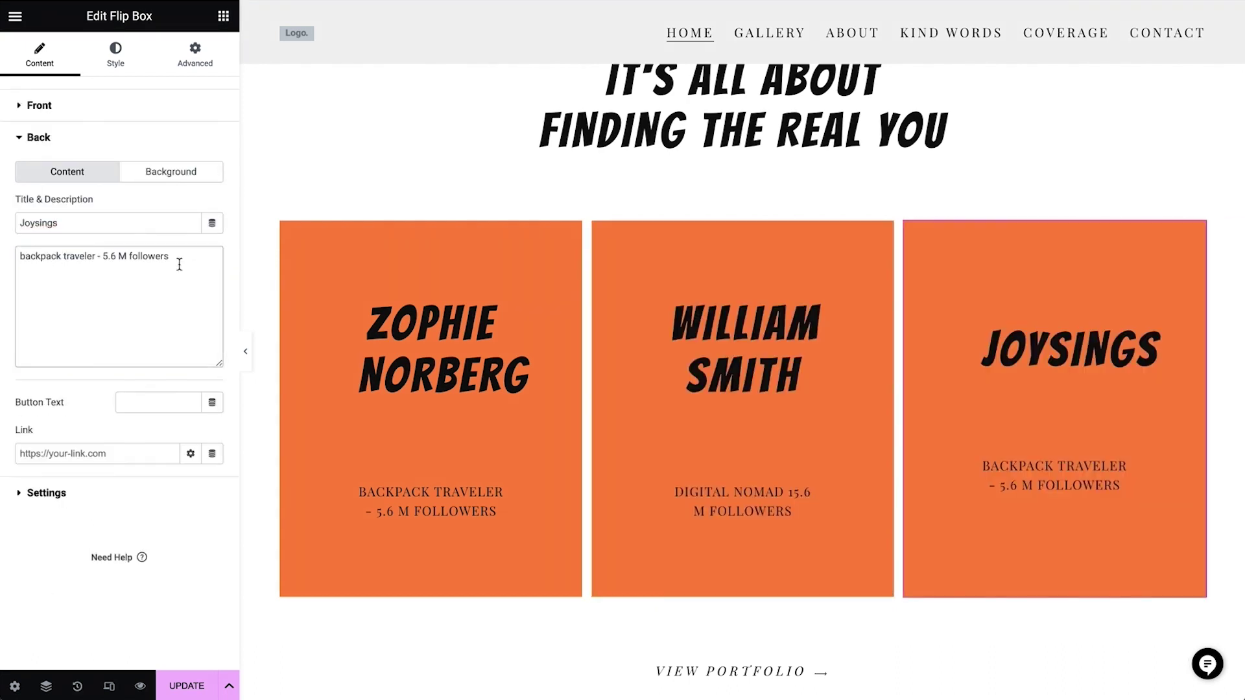
Replace the back description of the third flip box, Joysings, with "amateur musician" and "5.6 M followers" on separate lines
key(ctrl+a)
text(amateur musician 5.6 M followers)
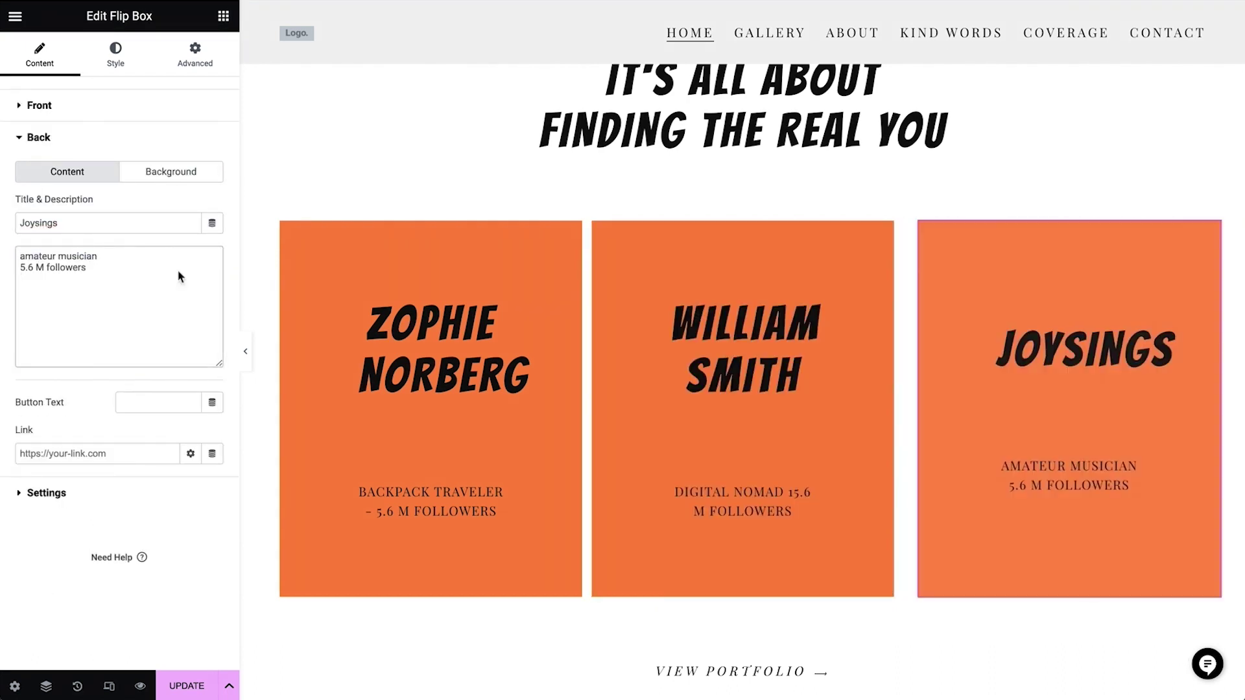
Replace the first Kind Words testimonial with the quote starting "Her expert guidance and support have been invaluable" and enter the client's full name
scroll(294, 561, down, 8)
scroll(295, 565, down, 2)
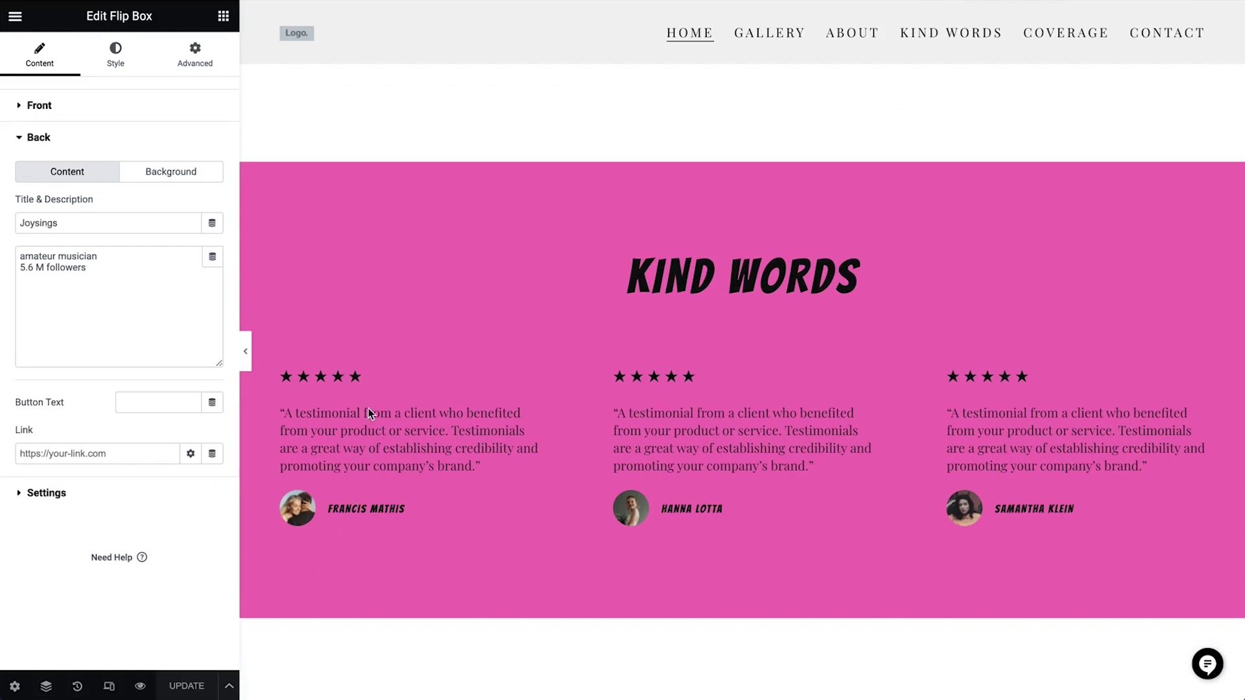
click(376, 426)
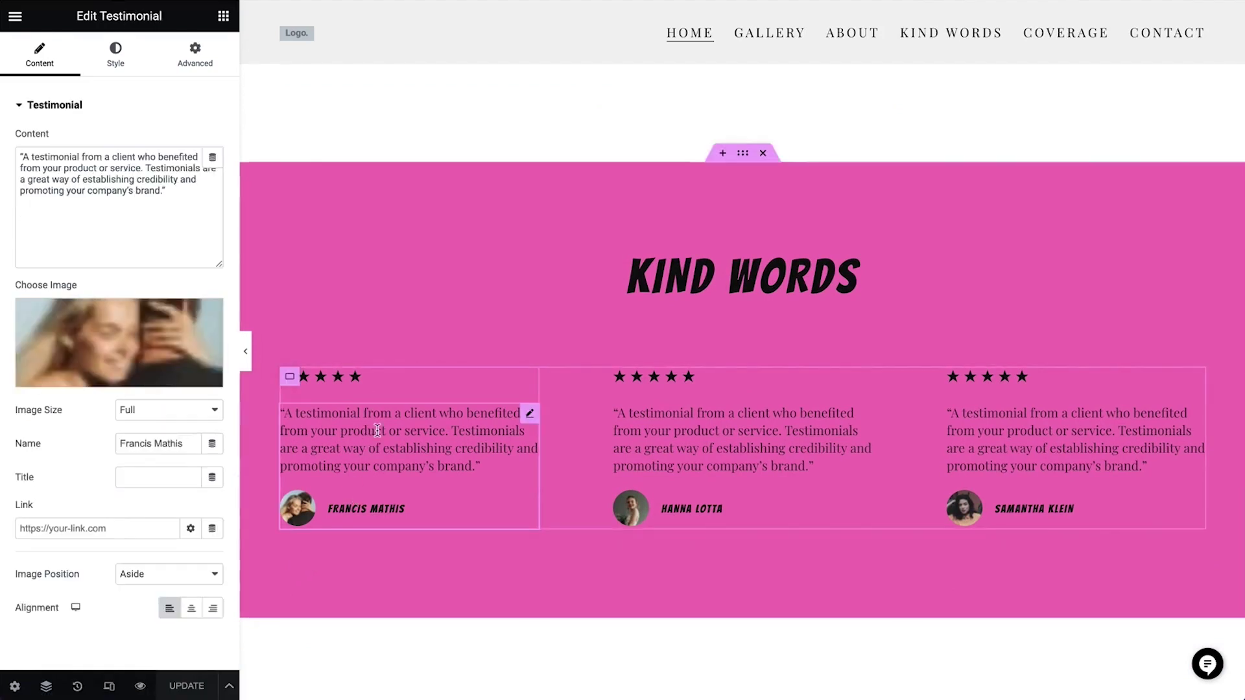
drag(24, 158, 164, 191)
text(Her expert guidance and support have been invaluable in helping me create a powerful and authentic personal brand. With her help, I've been able to refine my image and messaging to better align with my values and goals.)
triple_click(155, 443)
text(Lena Rodric)
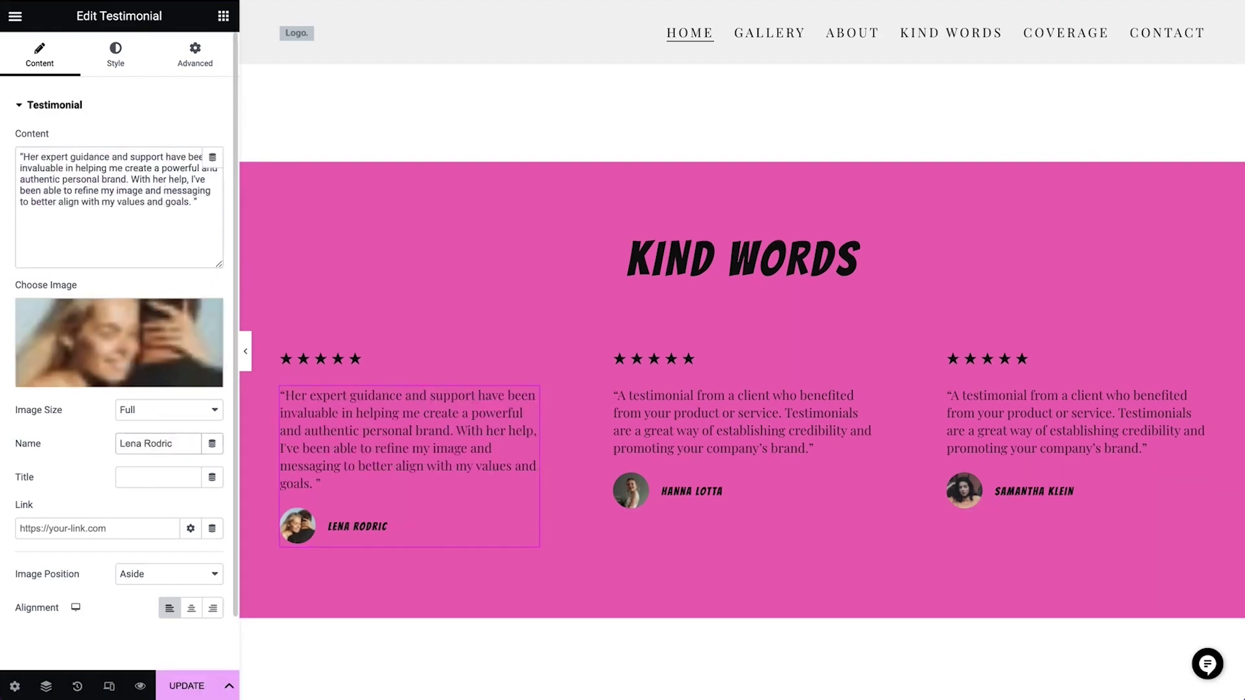
Try the Top image position for the first testimonial's photo and return it to Aside
click(168, 339)
click(1200, 49)
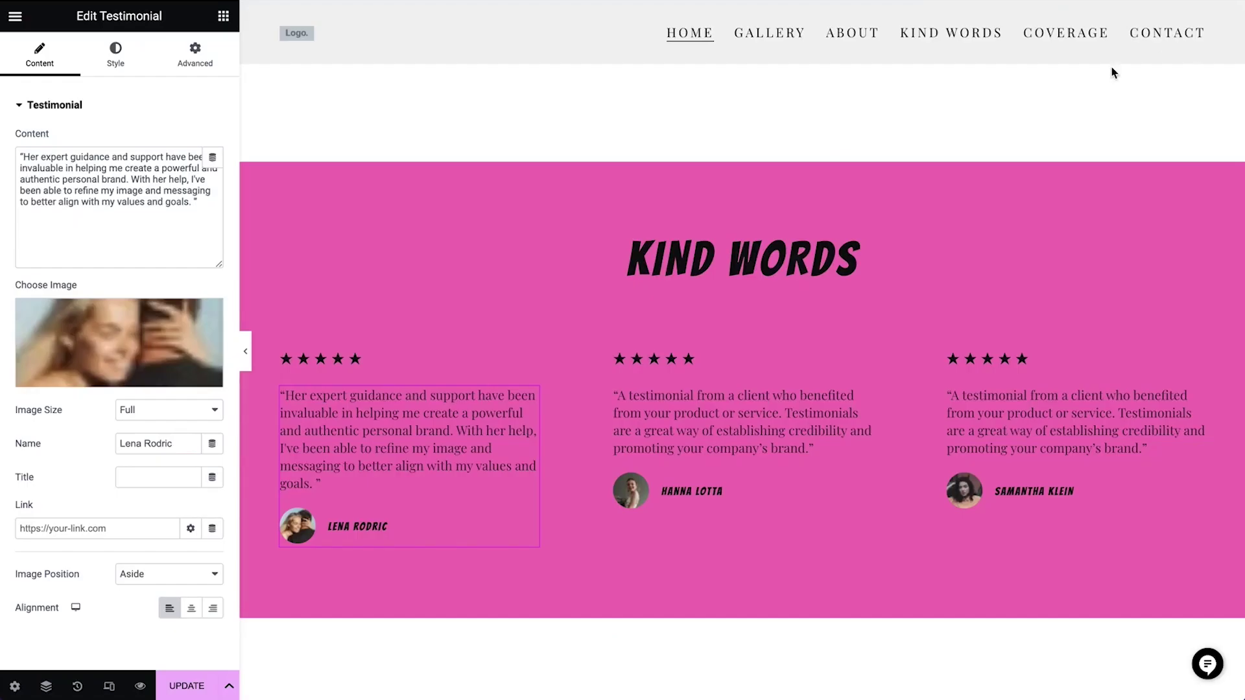
click(166, 582)
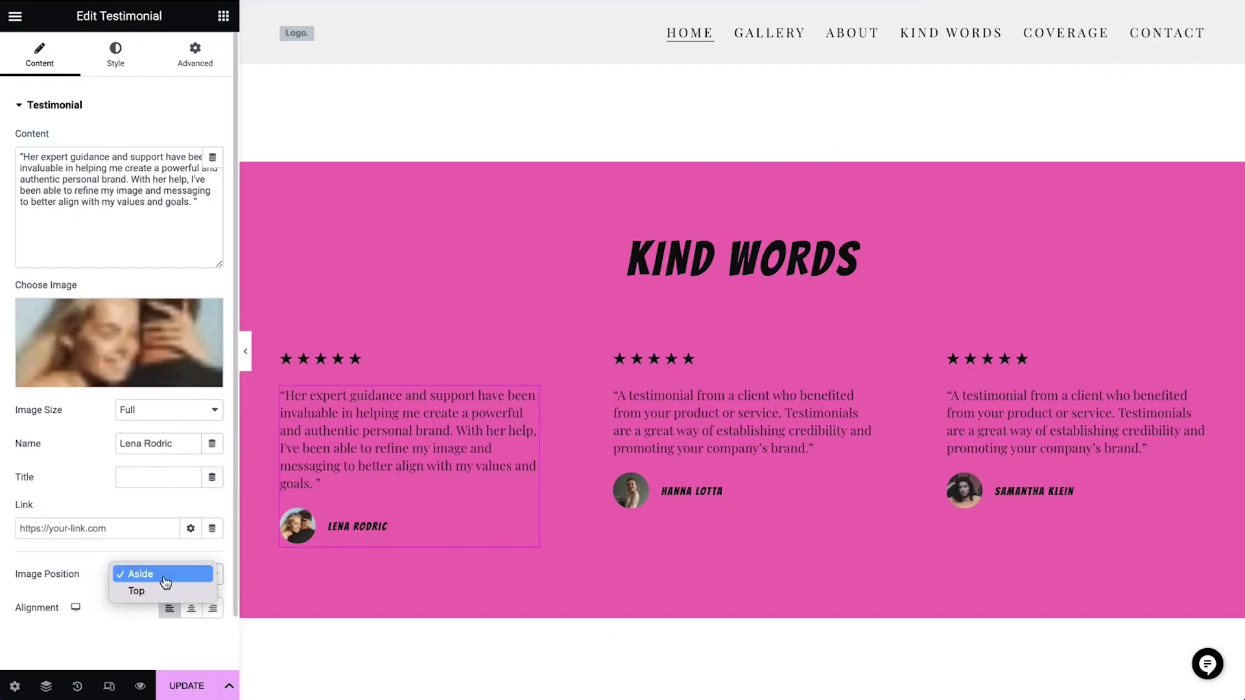
click(162, 591)
click(163, 586)
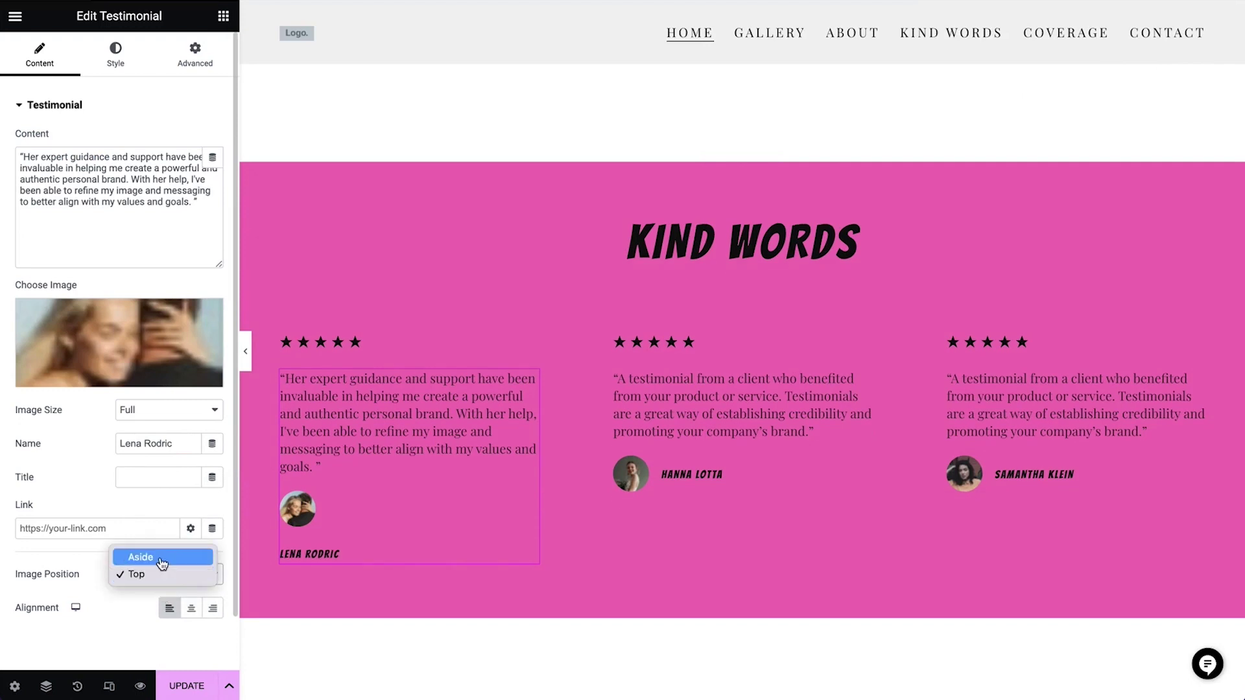
click(162, 559)
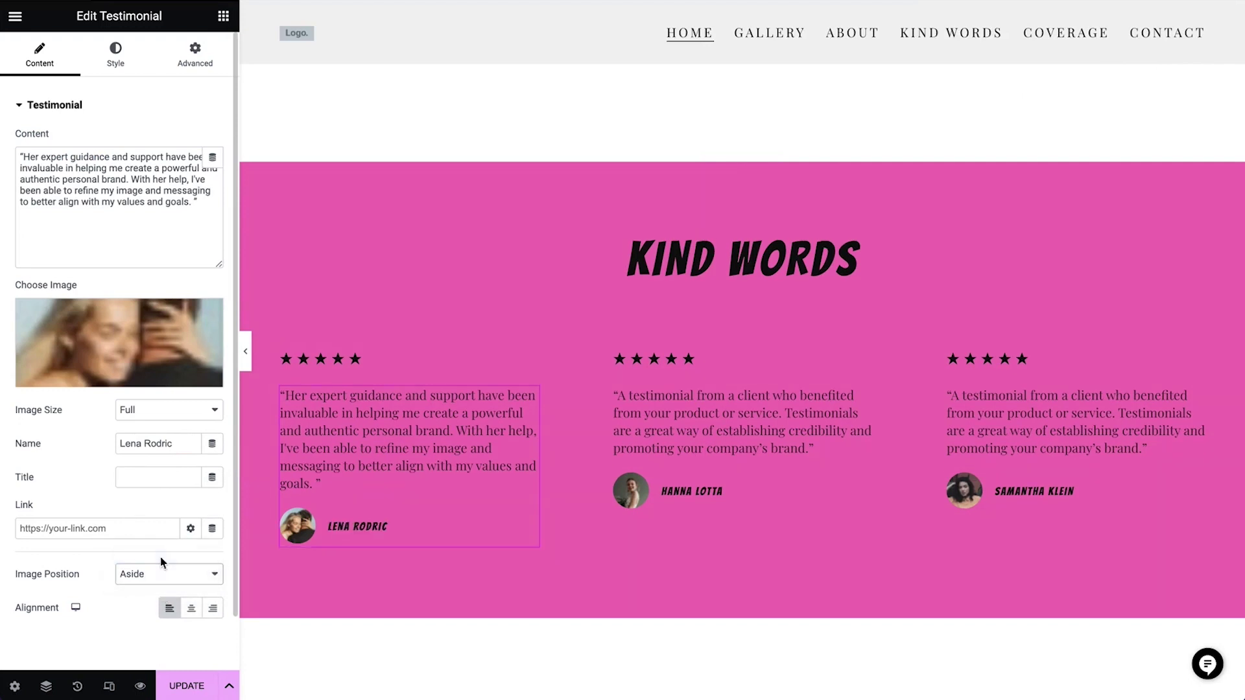
Try center and right alignment on the first testimonial and return it to left alignment
click(191, 609)
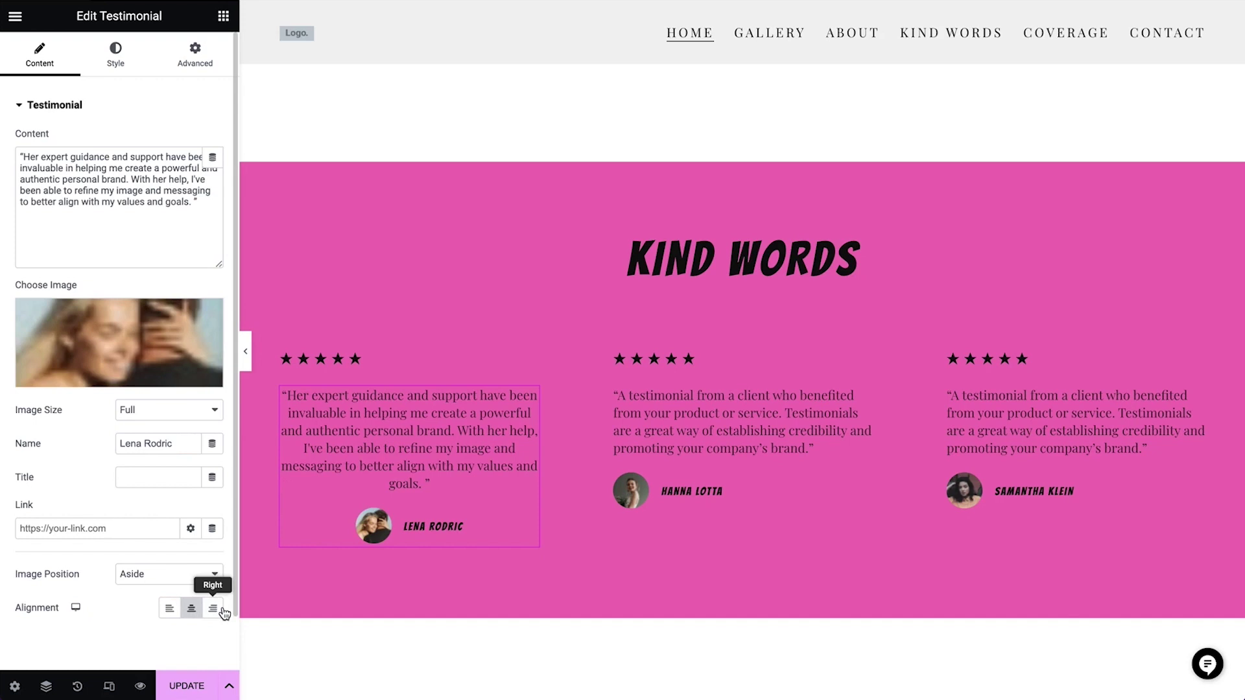
click(213, 609)
click(169, 610)
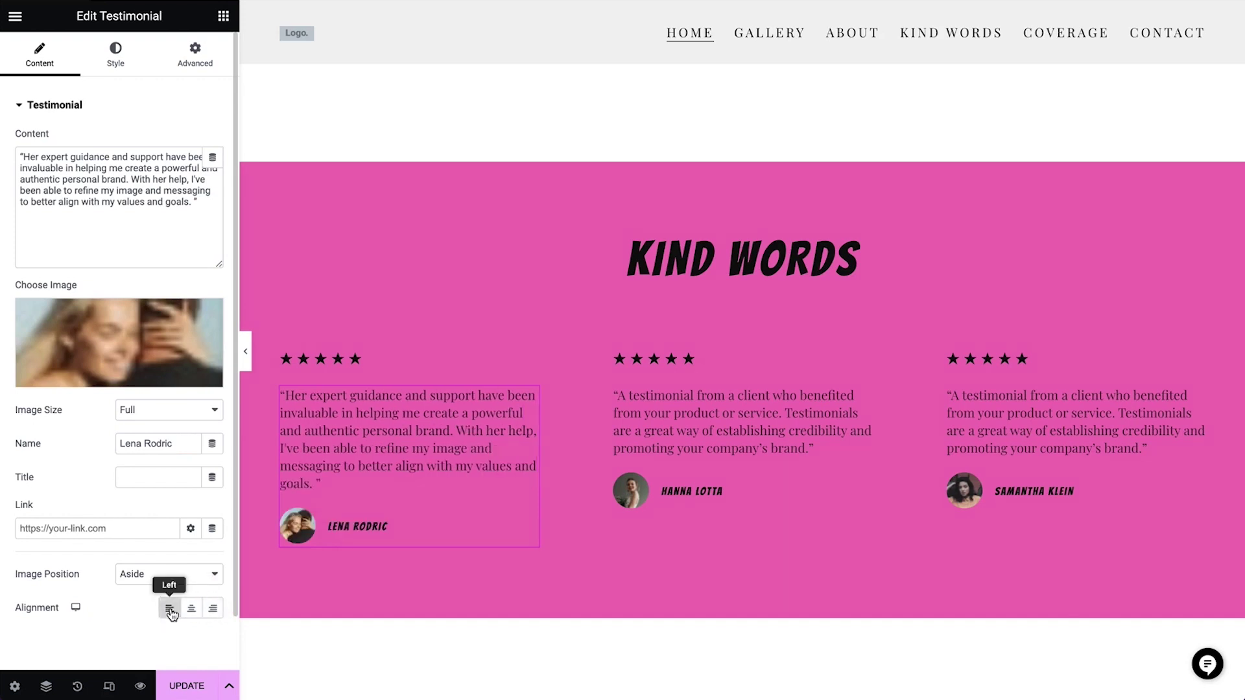
Remove the client photo from the first testimonial
mouse_move(159, 364)
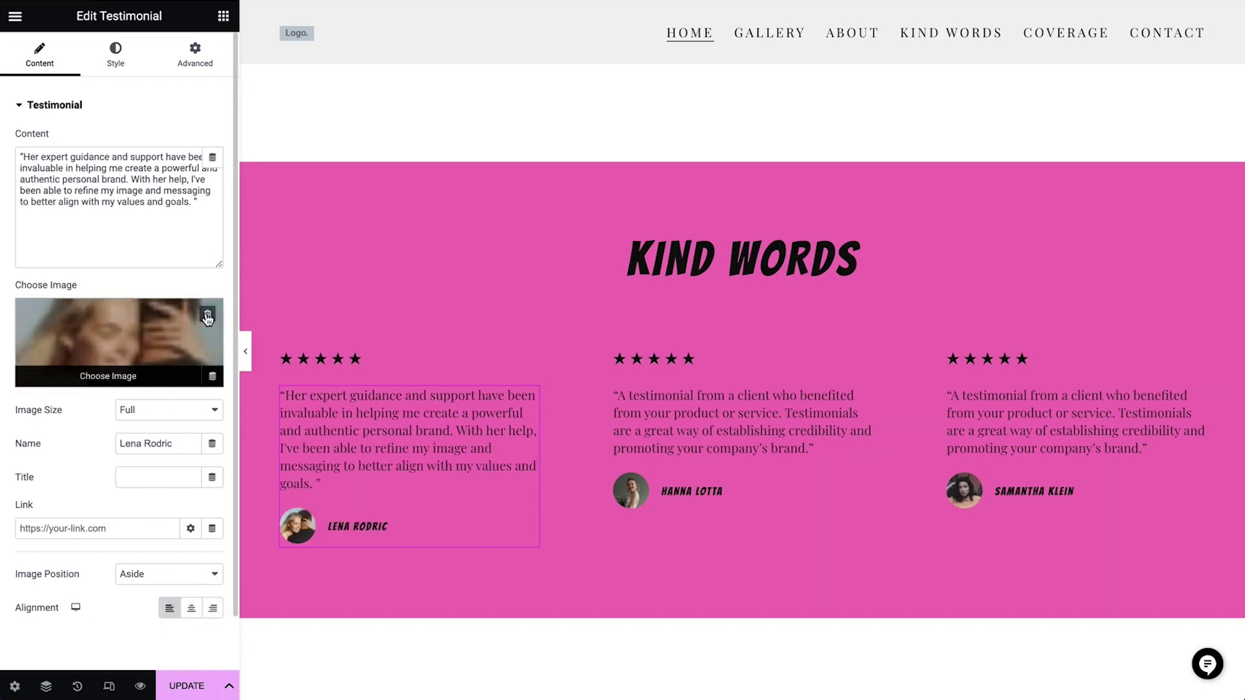
click(207, 318)
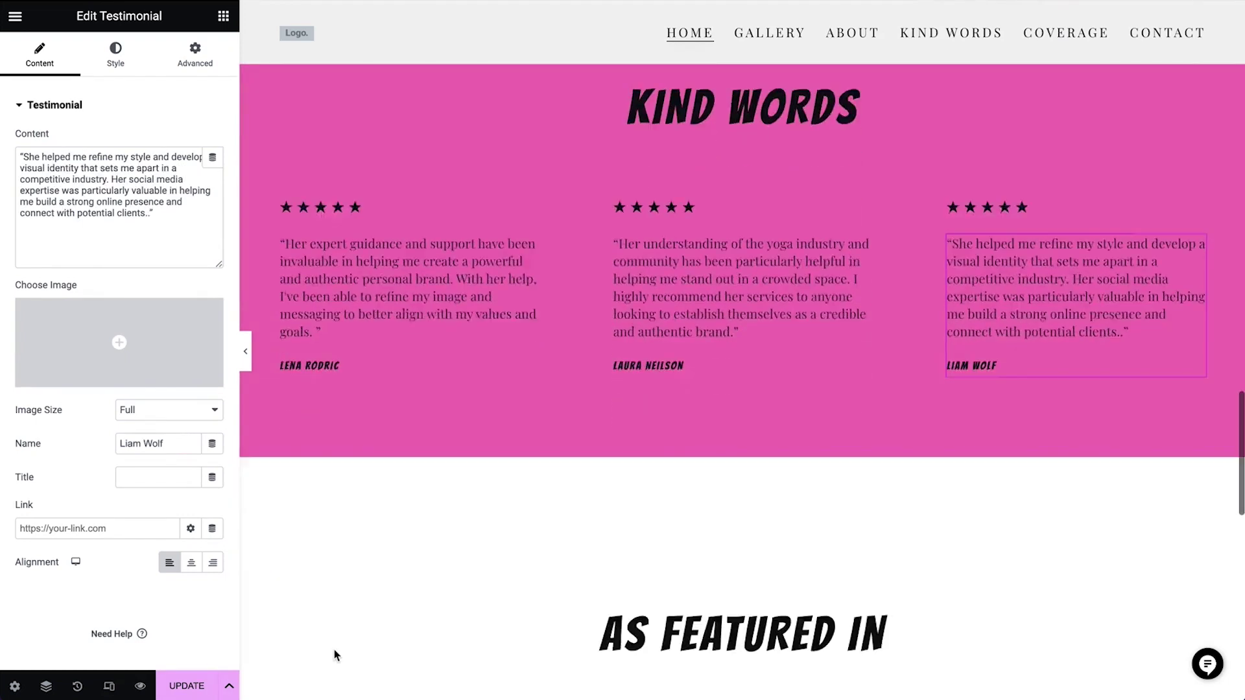
Delete the As Featured In section with its row of brand logos
scroll(333, 649, down, 3)
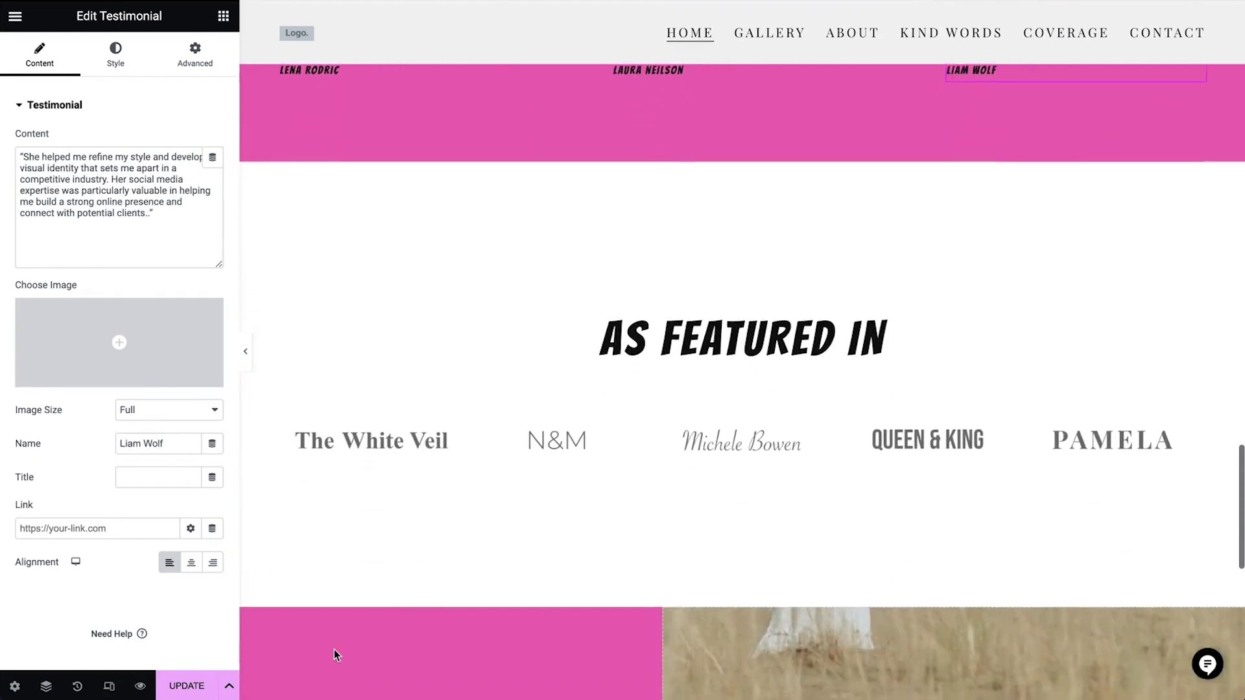
scroll(334, 648, down, 1)
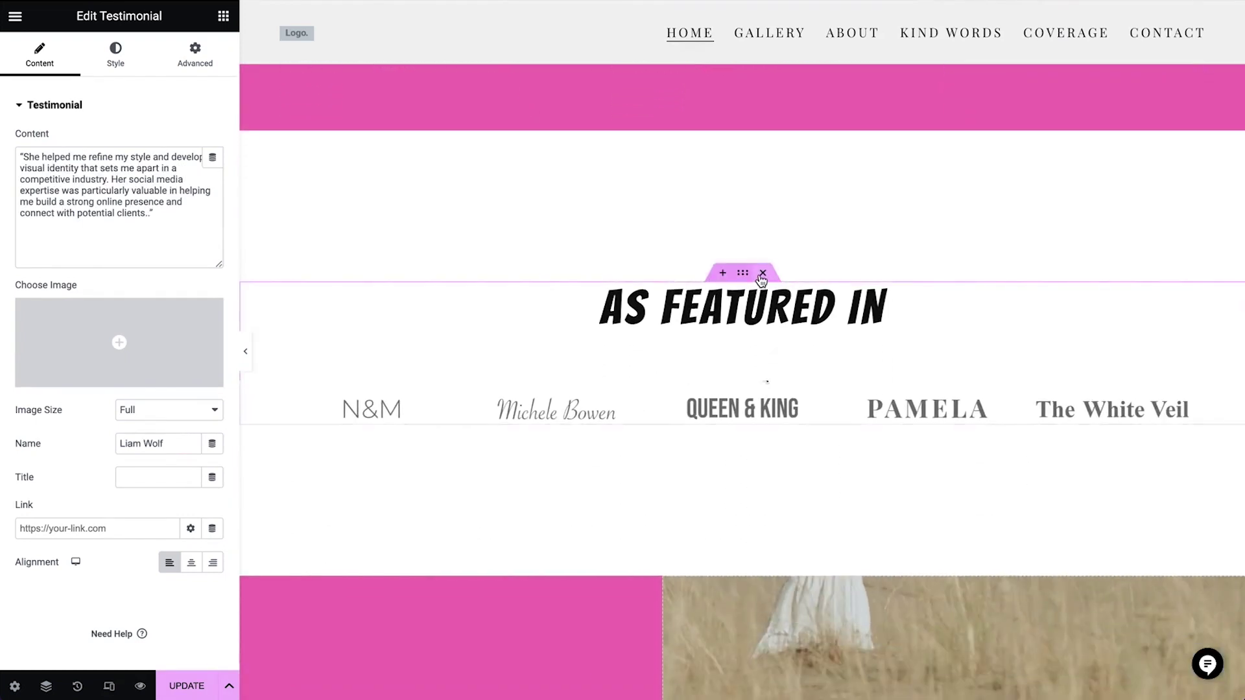
click(762, 274)
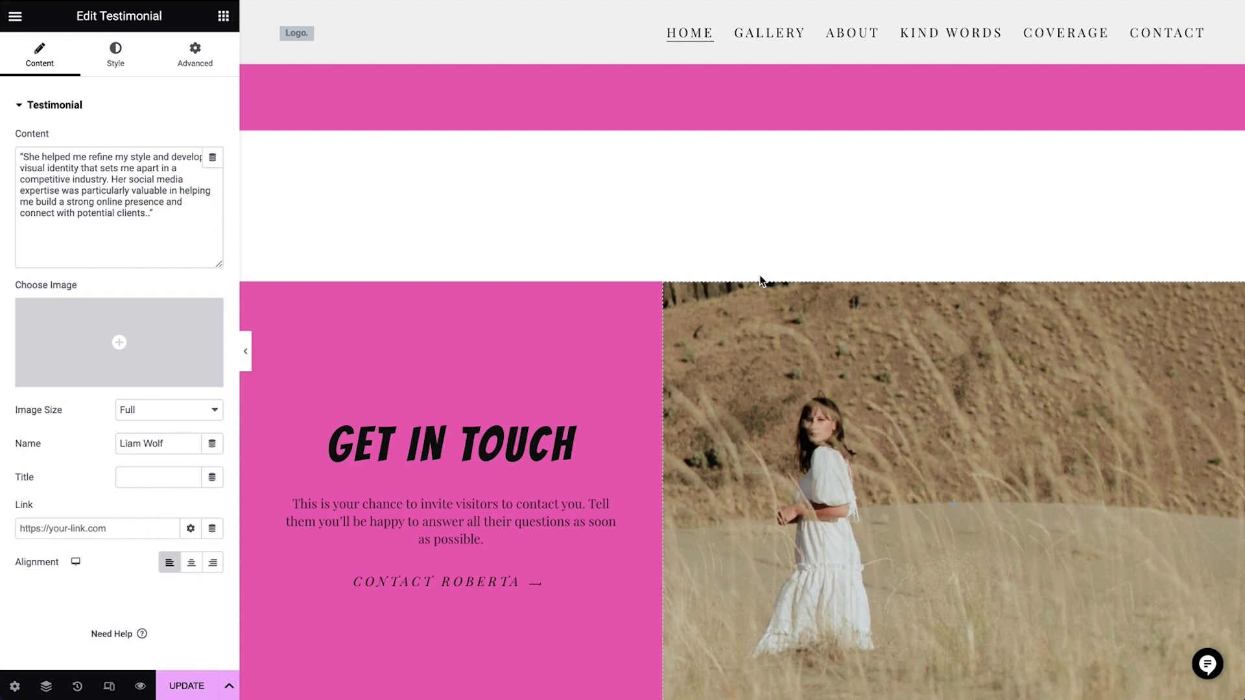
scroll(760, 280, down, 2)
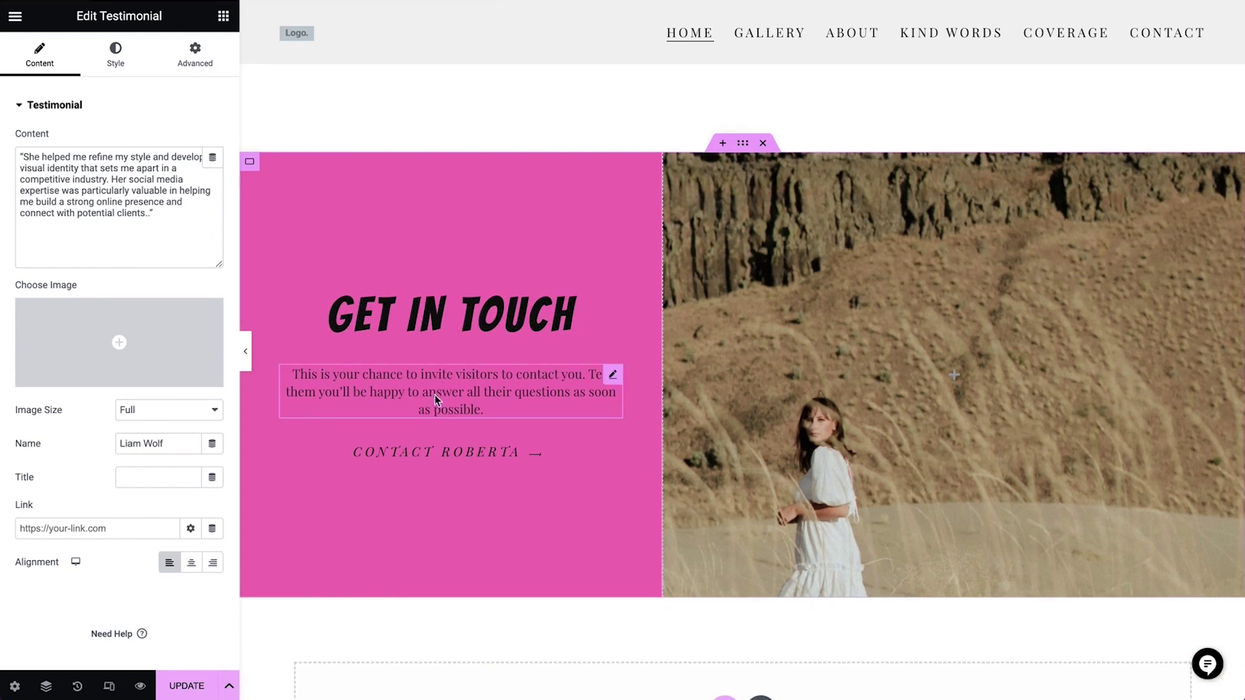
Replace the first name in the Get in Touch section's contact button text with the site owner's first name, keeping the arrow
click(436, 462)
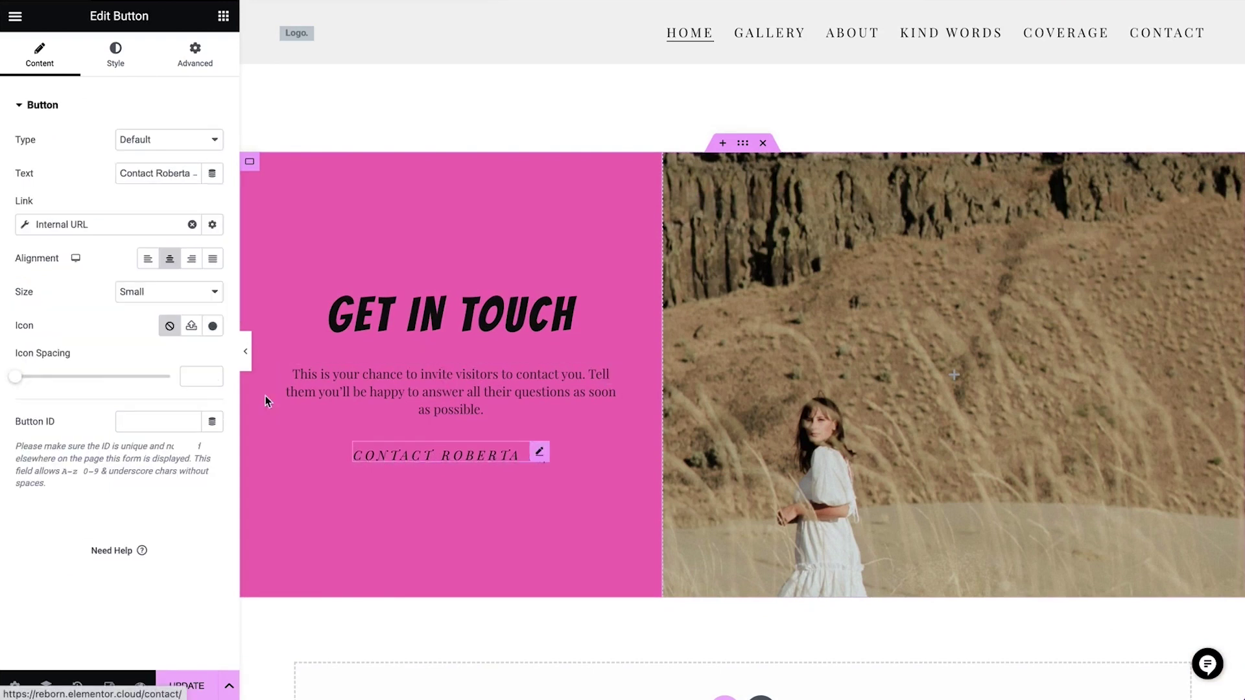
double_click(160, 174)
text(Zoe)
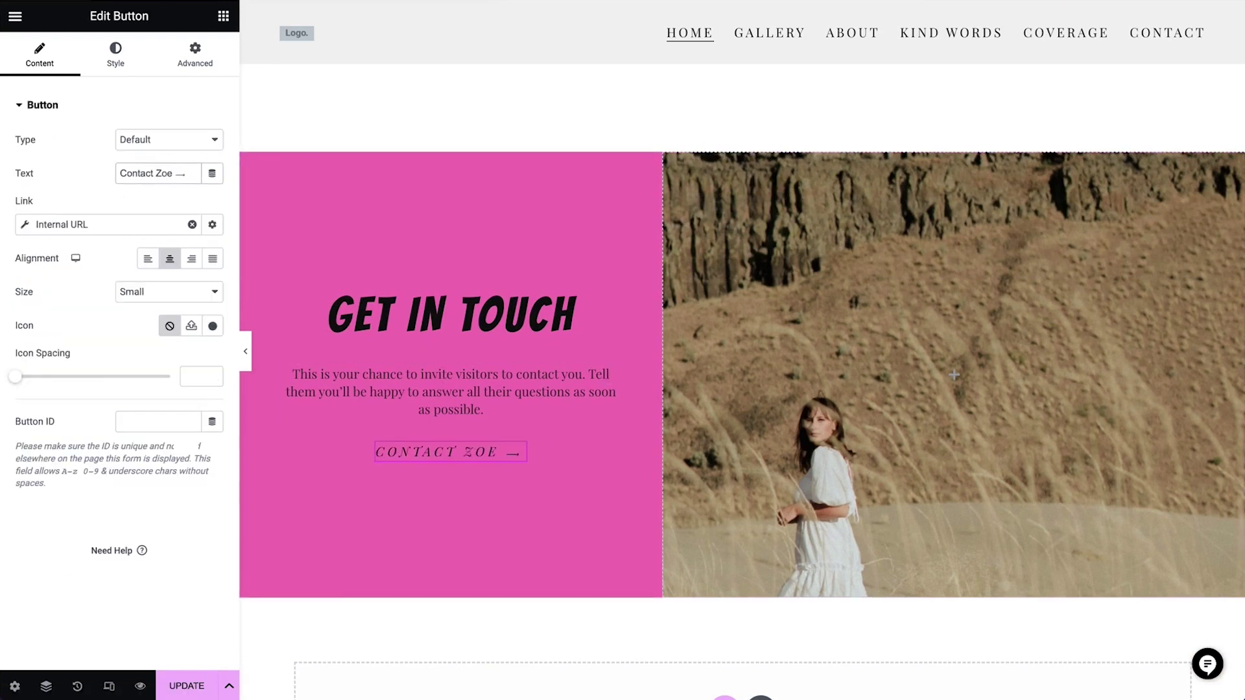
Replace the background image of the photo container beside the Get in Touch text with another picture
click(673, 162)
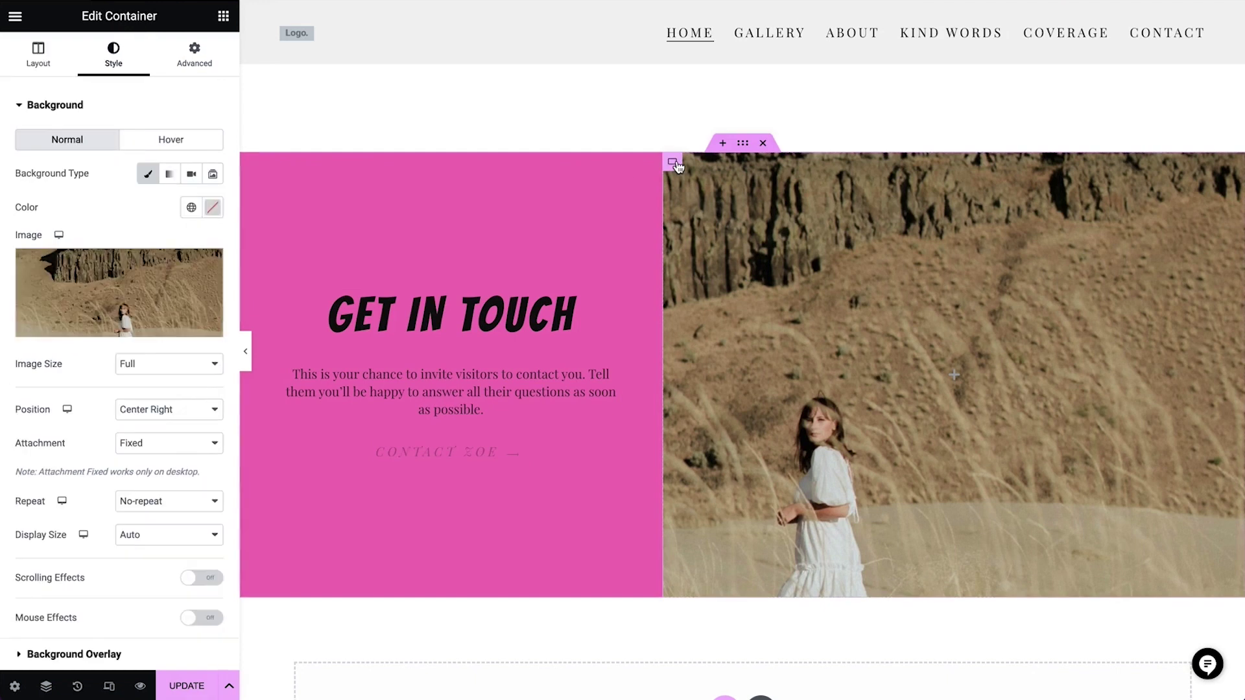
click(133, 292)
click(247, 217)
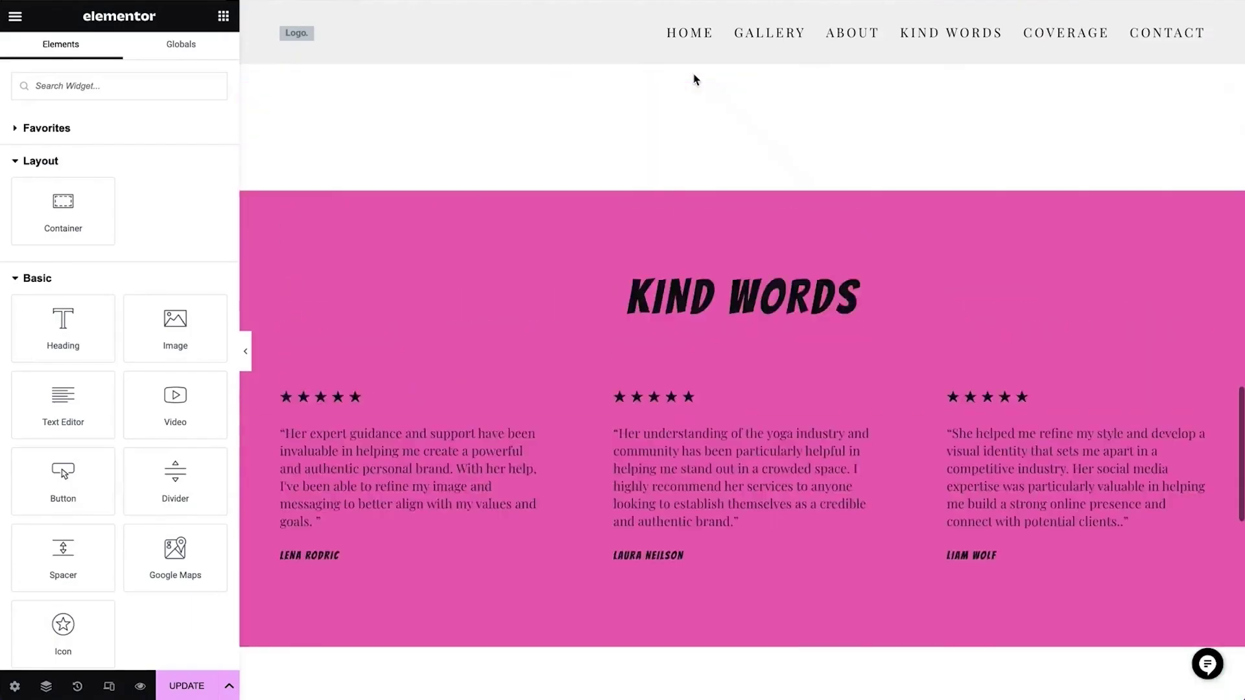
scroll(694, 78, up, 10)
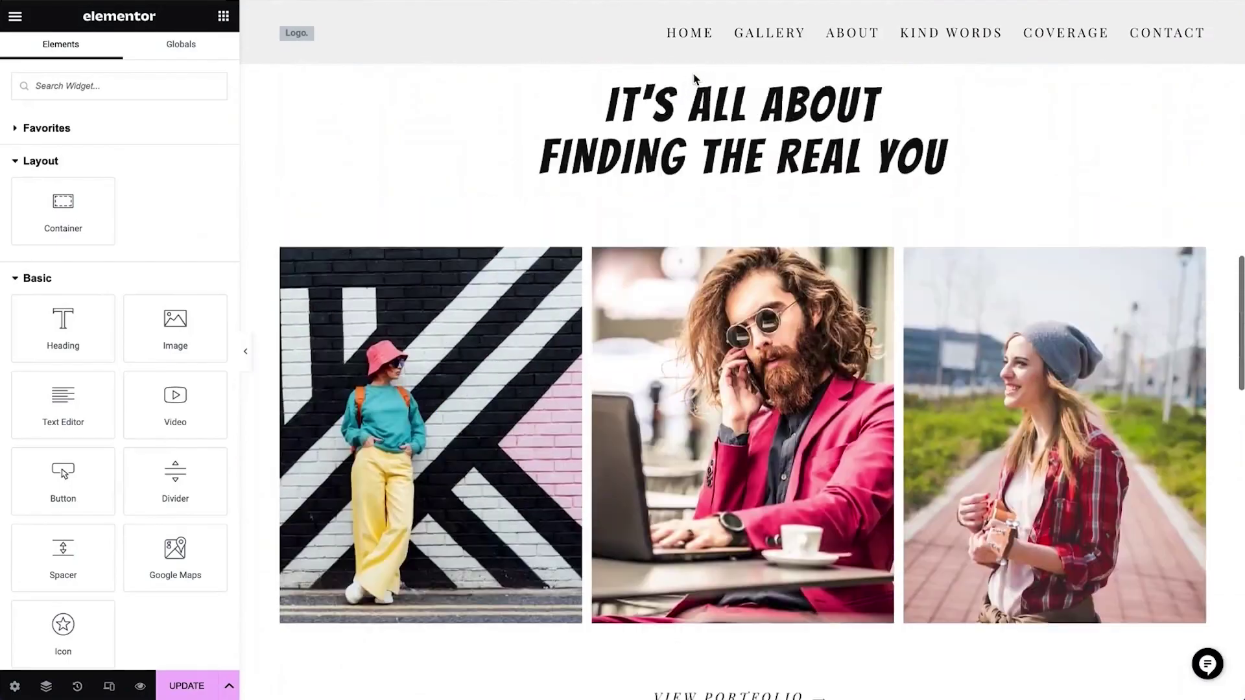
scroll(694, 78, up, 8)
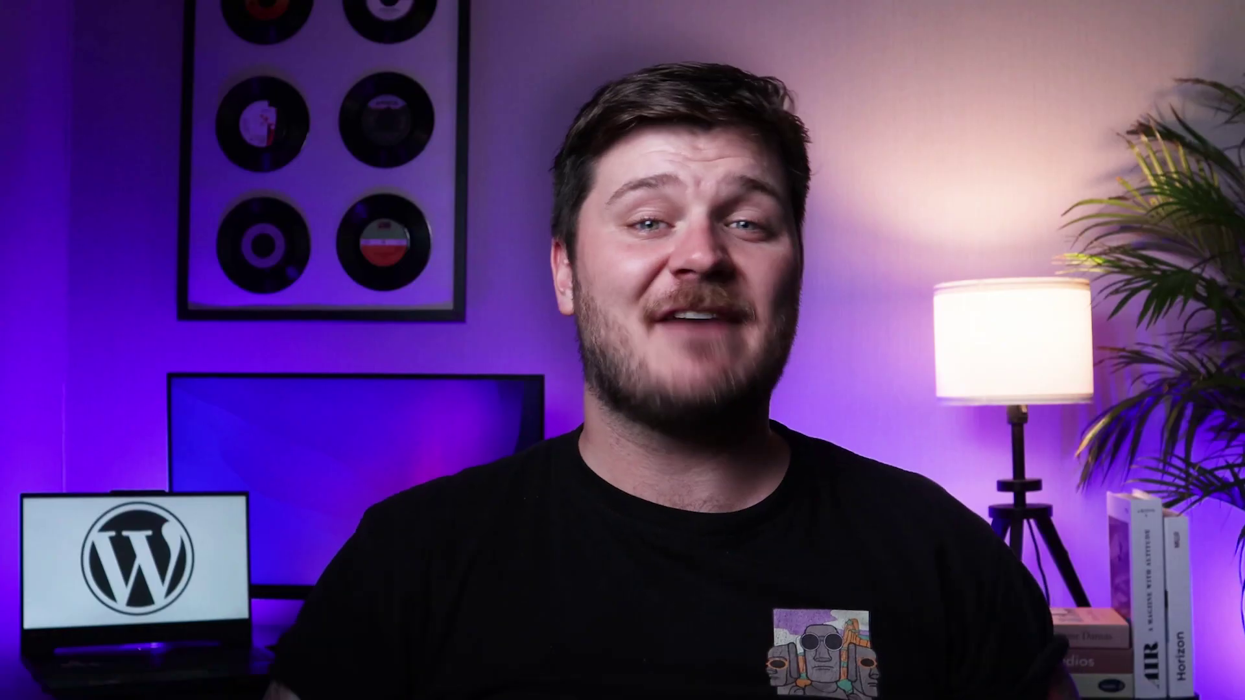